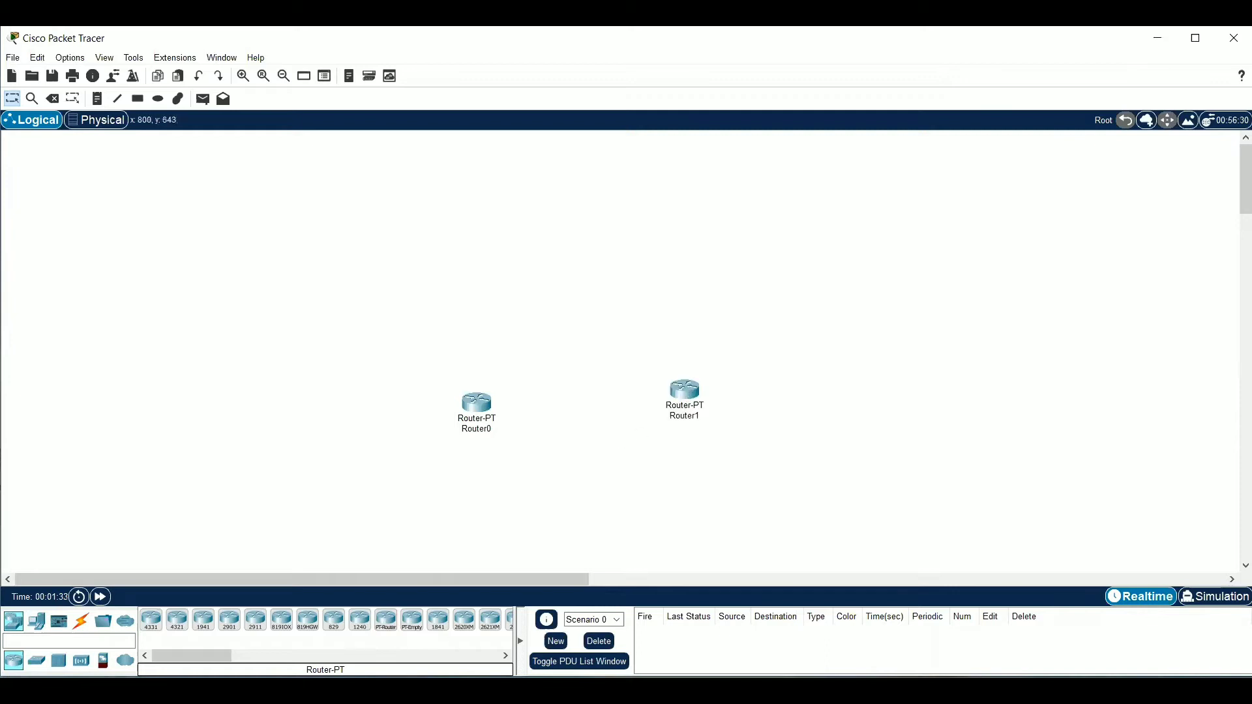
# Add two generic PT routers to the workspace above the existing Router0 and Router1
pyautogui.click(388, 627)
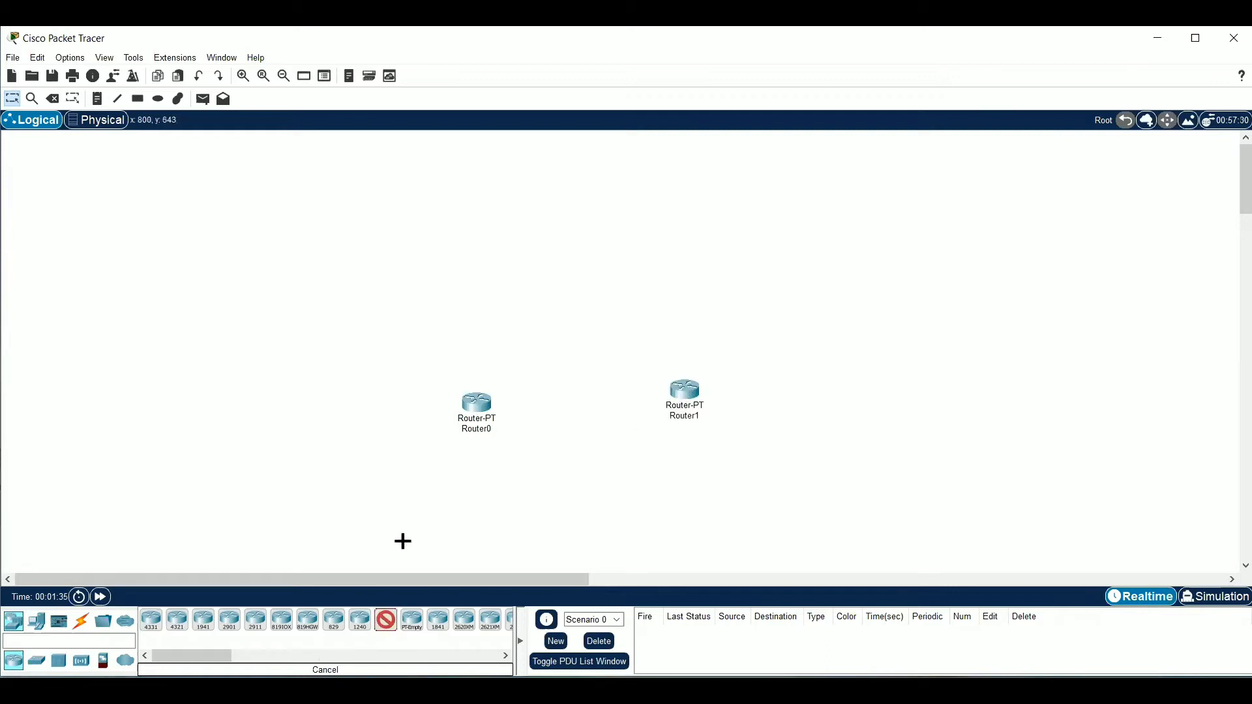
pyautogui.click(530, 276)
pyautogui.click(385, 626)
pyautogui.click(466, 342)
# Delete Router0 from the workspace
pyautogui.moveTo(432, 377); pyautogui.dragTo(540, 446)
pyautogui.press('Delete')
pyautogui.press('Return')
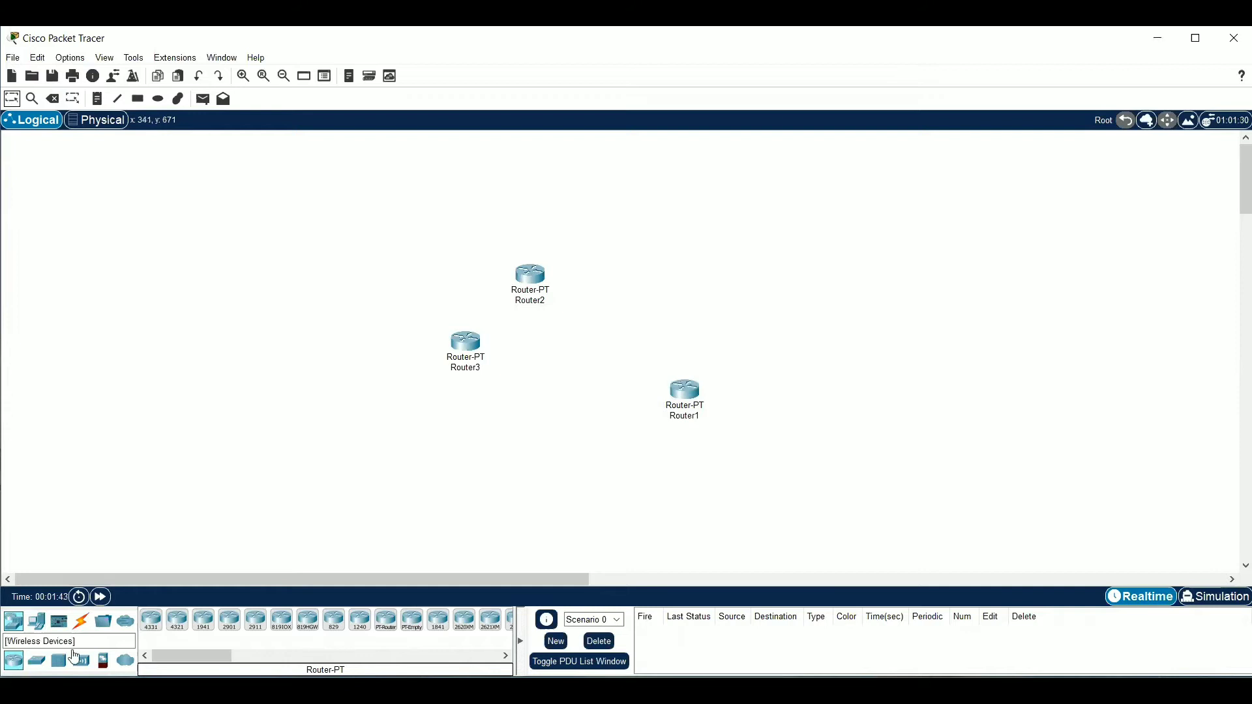
# Place four PCs below the routers, three near Router3 and one near Router1, and delete PC0
pyautogui.click(30, 630)
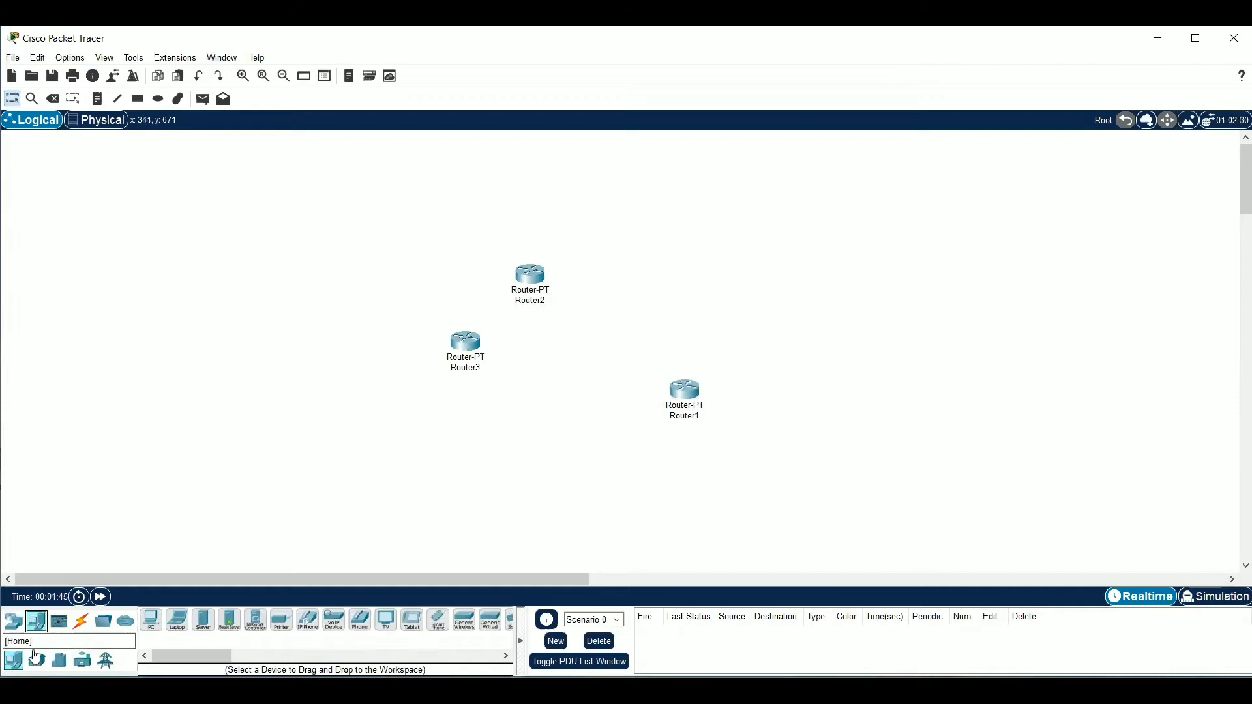
pyautogui.click(317, 464)
pyautogui.click(151, 620)
pyautogui.click(373, 480)
pyautogui.click(151, 620)
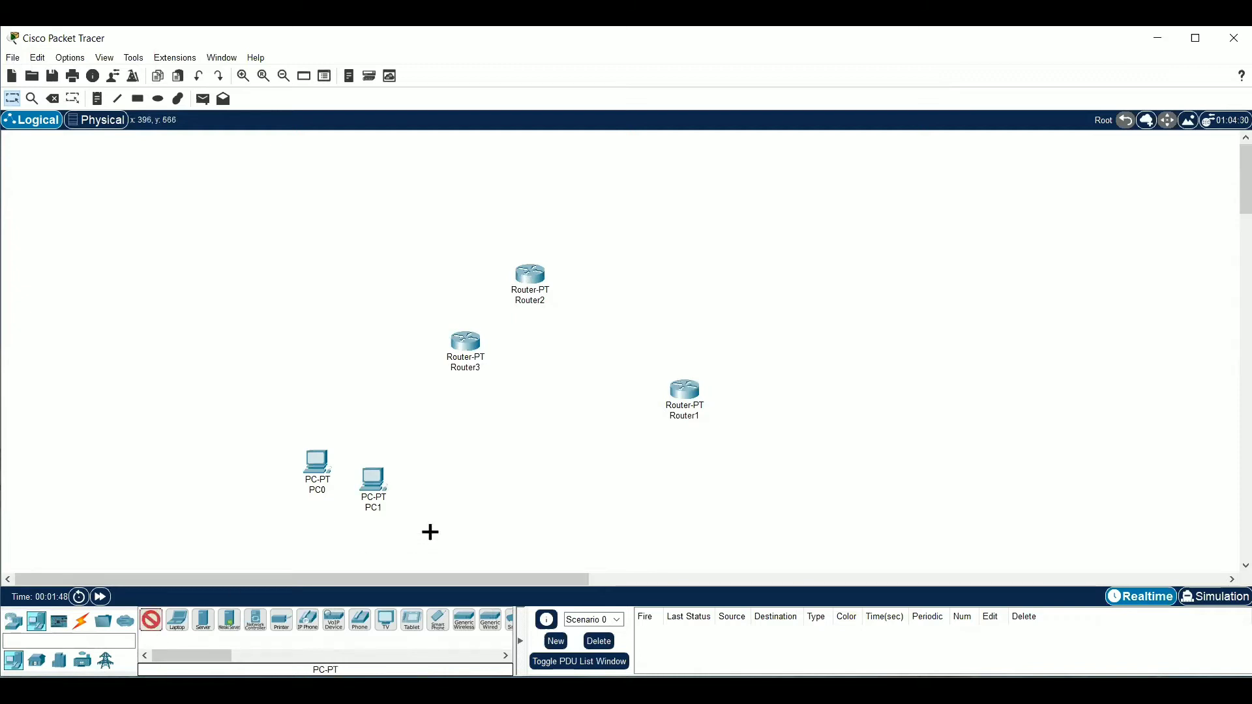
pyautogui.click(430, 522)
pyautogui.click(151, 620)
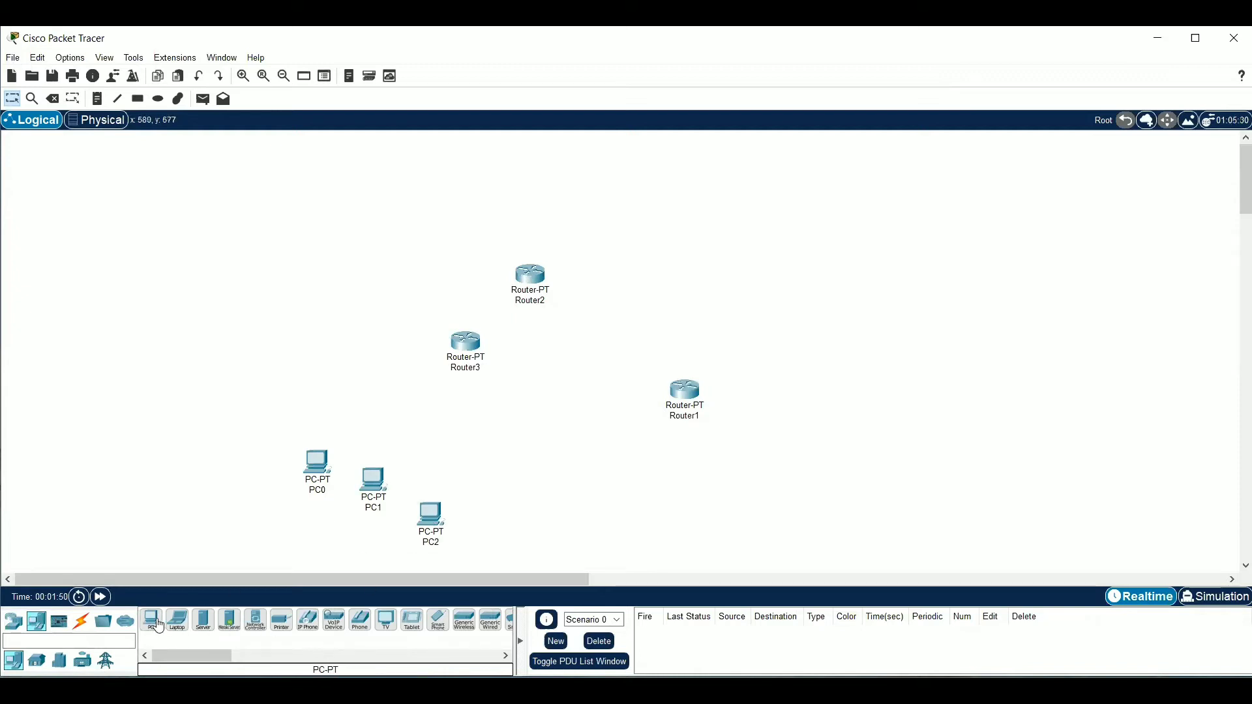
pyautogui.click(624, 479)
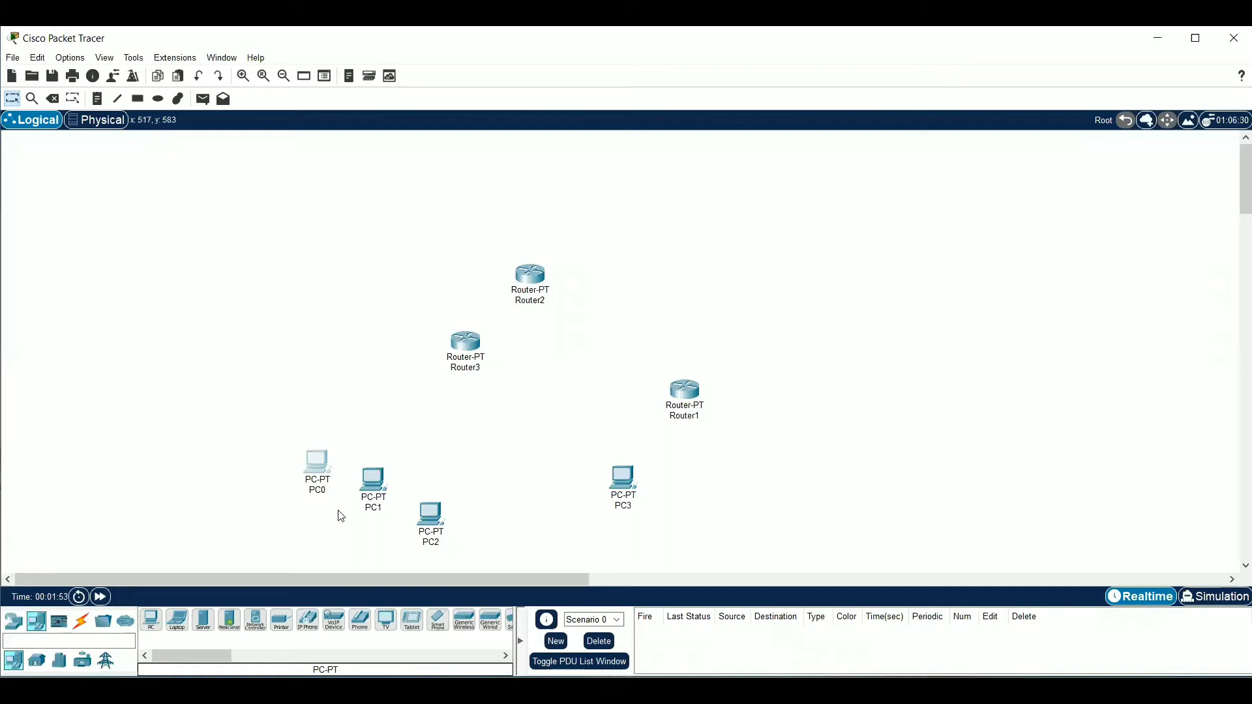
pyautogui.press('Delete')
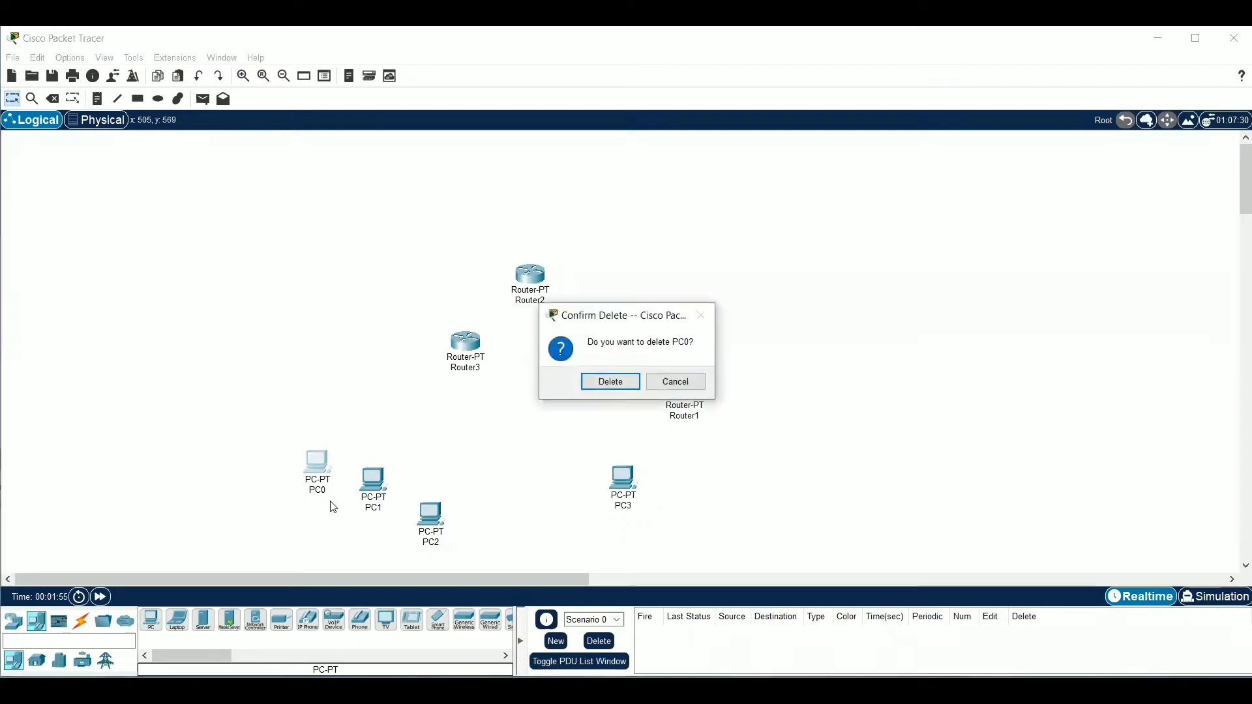
pyautogui.click(610, 381)
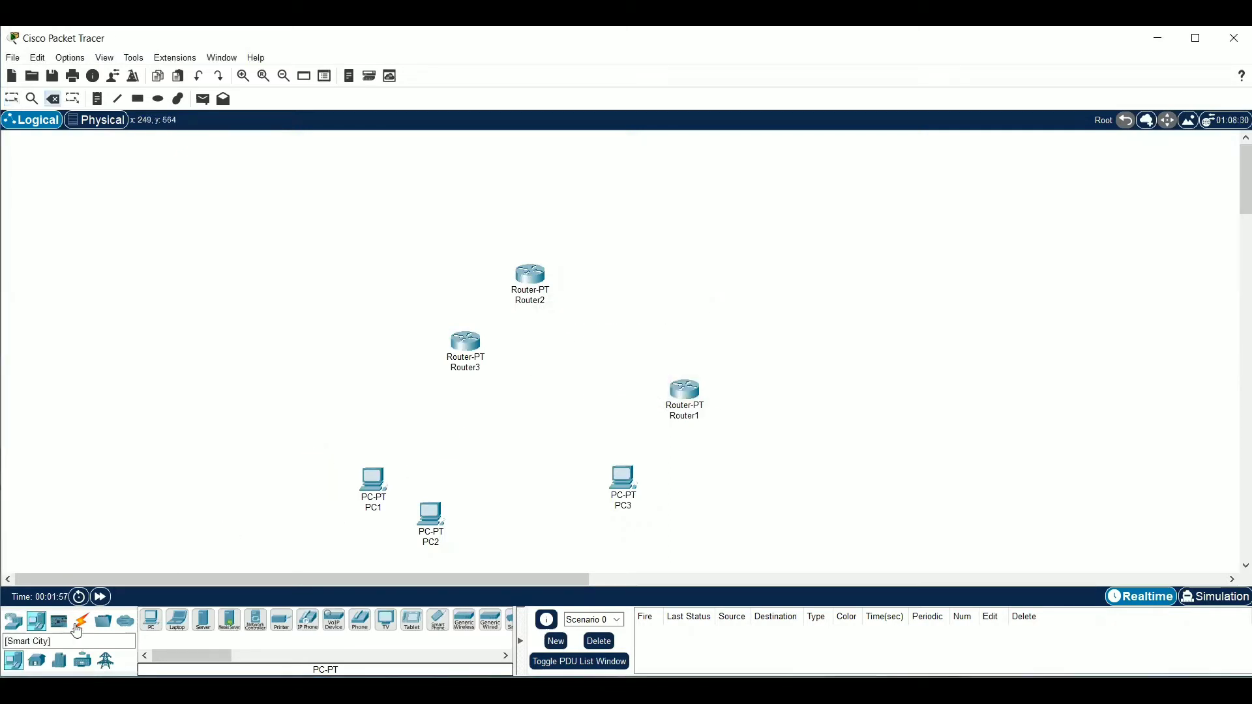
# Place three Server-PT devices in a row above the routers
pyautogui.click(208, 630)
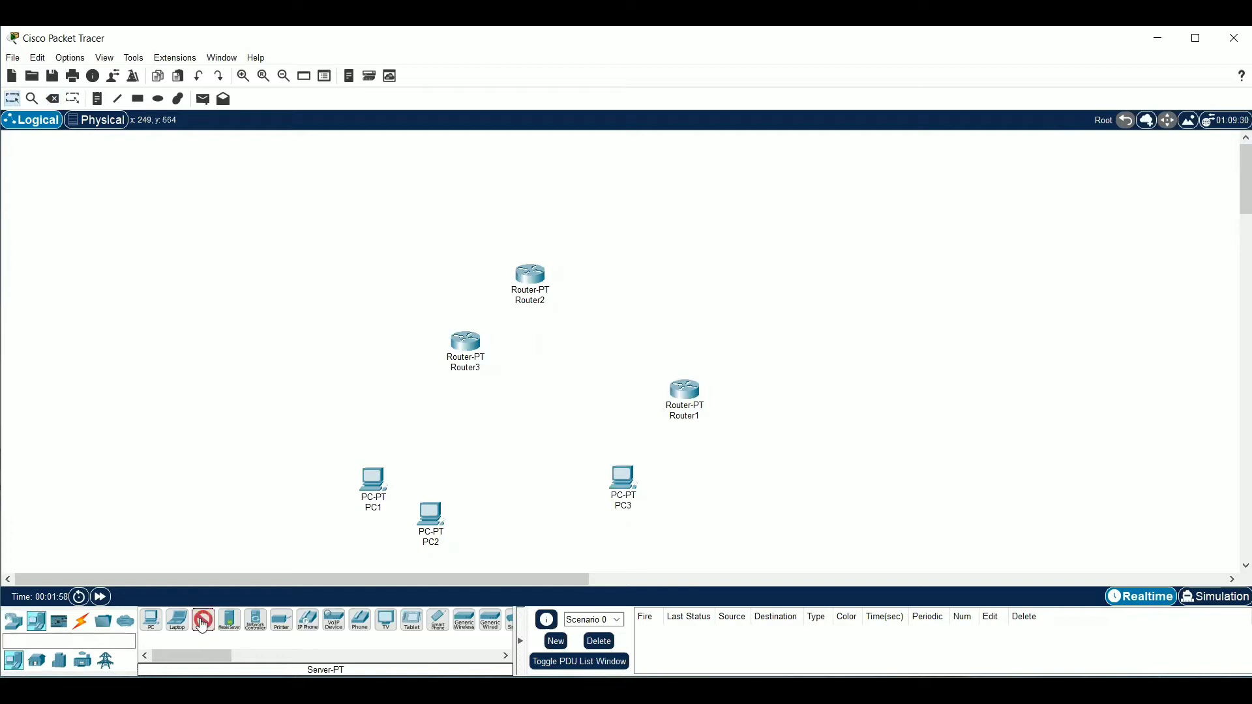
pyautogui.click(443, 201)
pyautogui.click(204, 621)
pyautogui.click(573, 236)
pyautogui.click(203, 621)
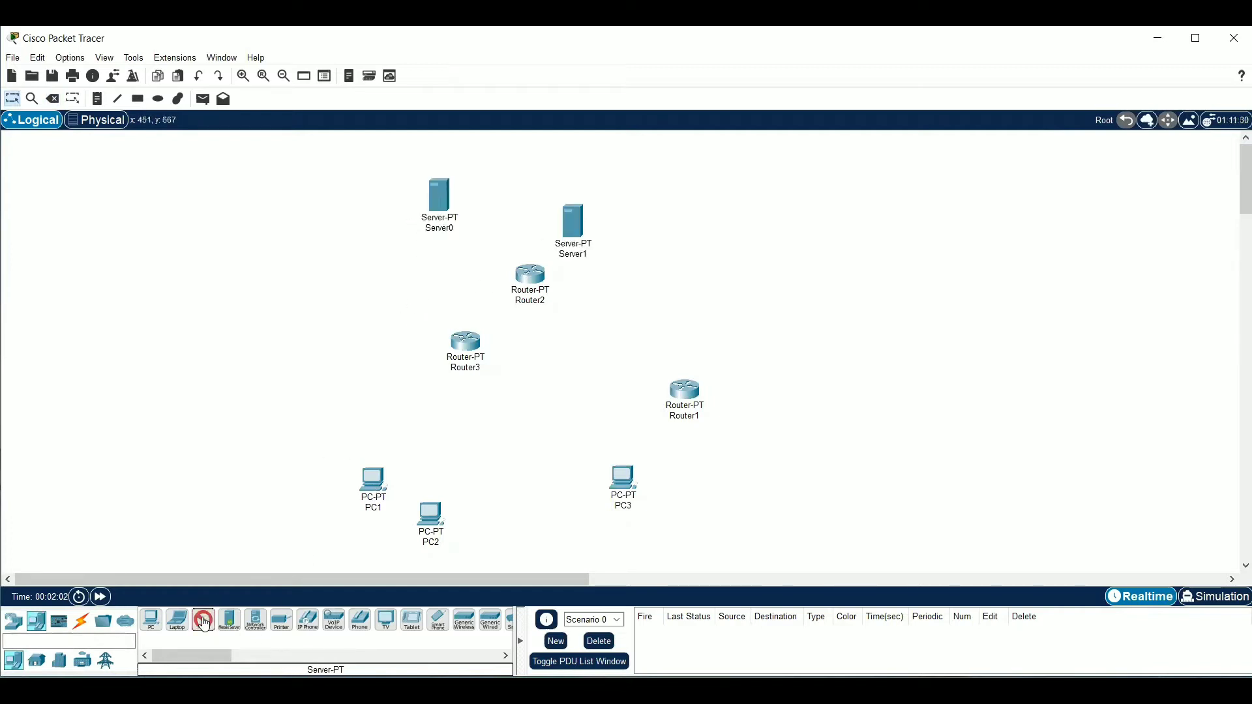
pyautogui.click(735, 224)
# Delete Server0 from the workspace
pyautogui.moveTo(405, 159); pyautogui.dragTo(472, 260)
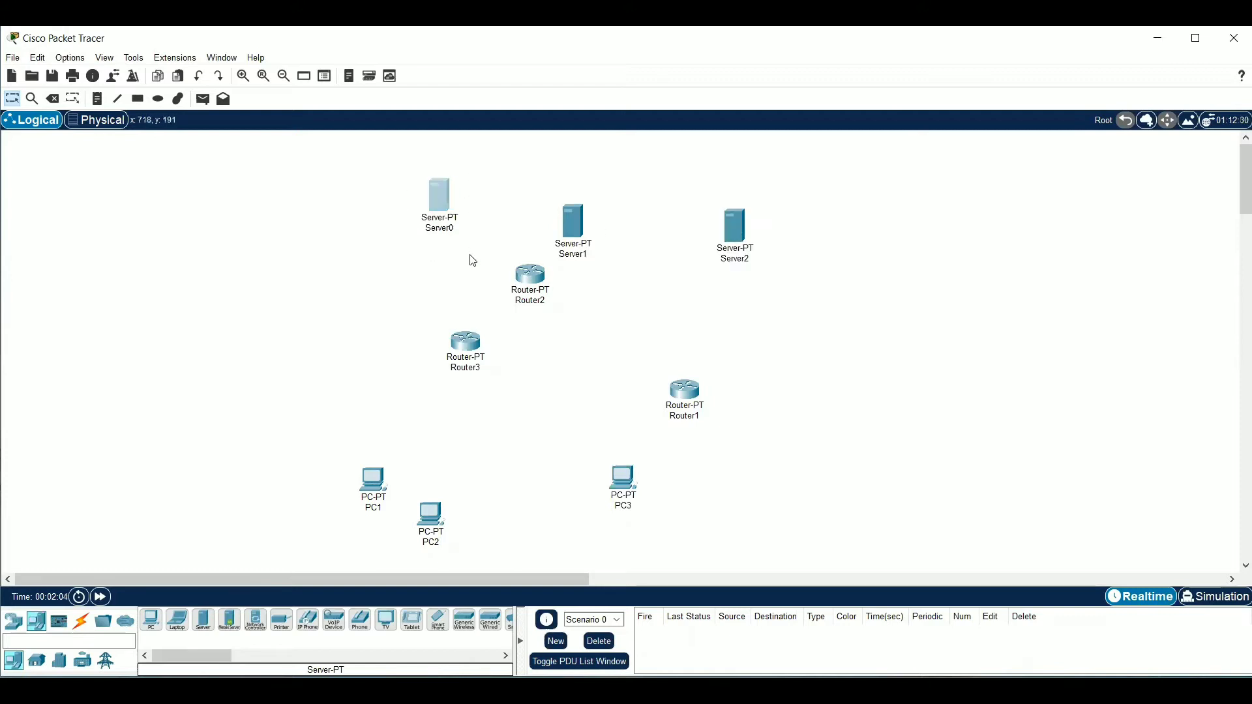
pyautogui.press('Delete')
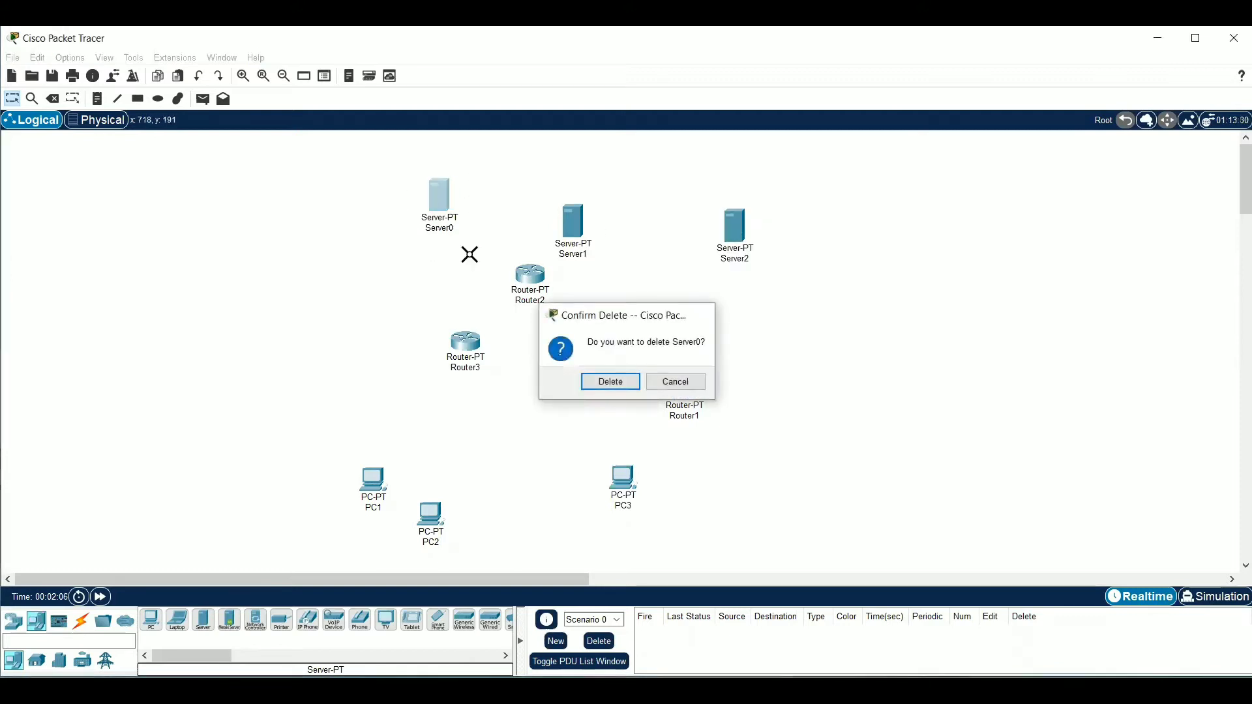
pyautogui.press('Return')
pyautogui.press('Escape')
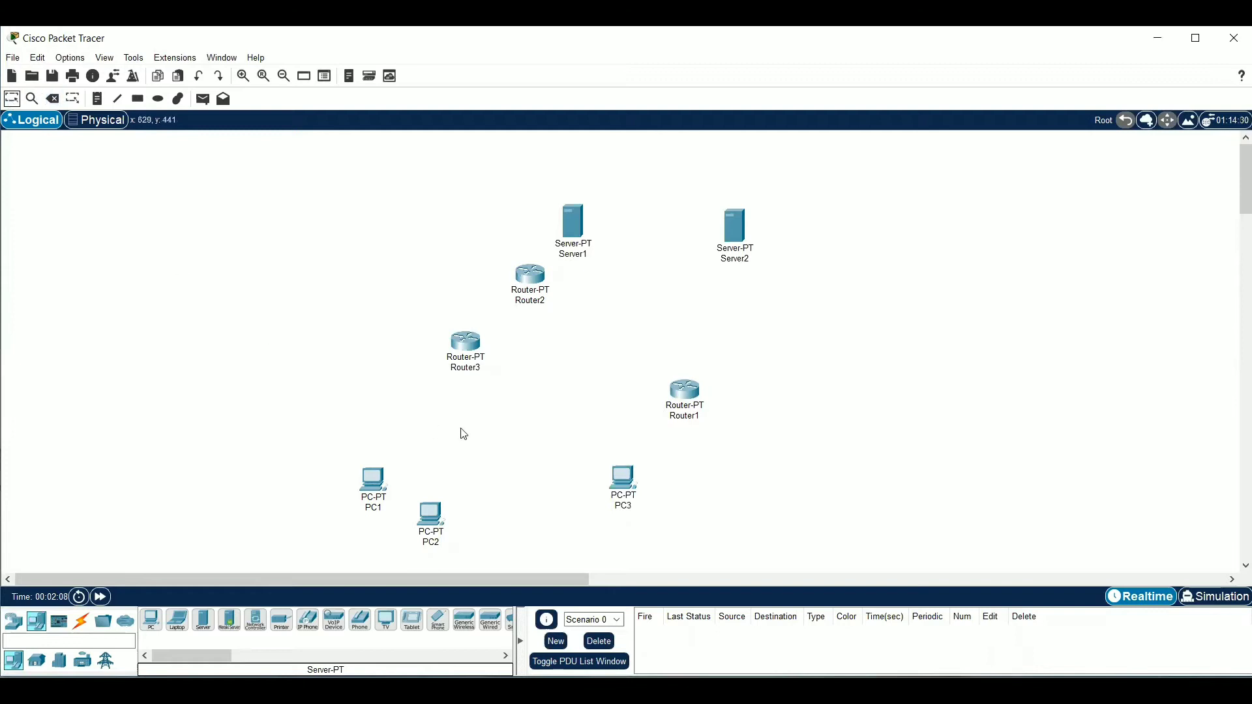
# Rearrange the routers in a triangle with Router1 above PC1, Router2 above and beyond PC3, and Router3 just below Server1
pyautogui.moveTo(682, 397); pyautogui.dragTo(388, 376)
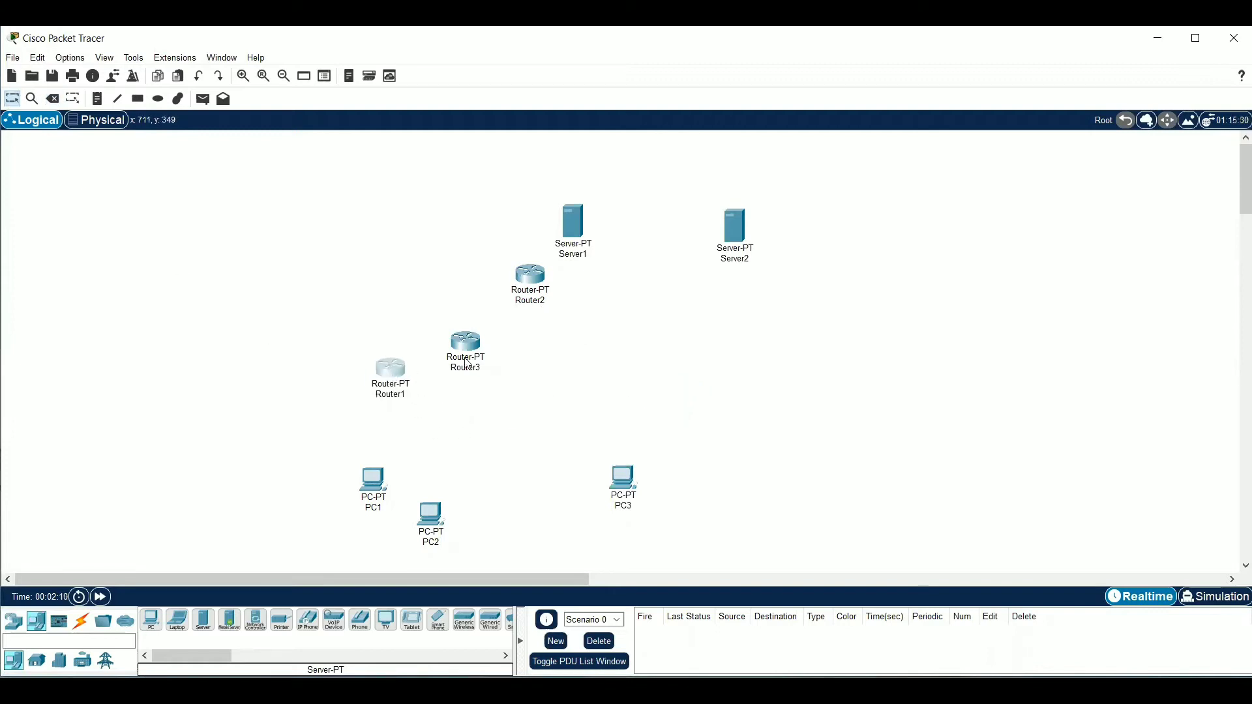
pyautogui.moveTo(474, 351); pyautogui.dragTo(767, 358)
pyautogui.moveTo(515, 285); pyautogui.dragTo(730, 410)
pyautogui.moveTo(760, 357); pyautogui.dragTo(568, 298)
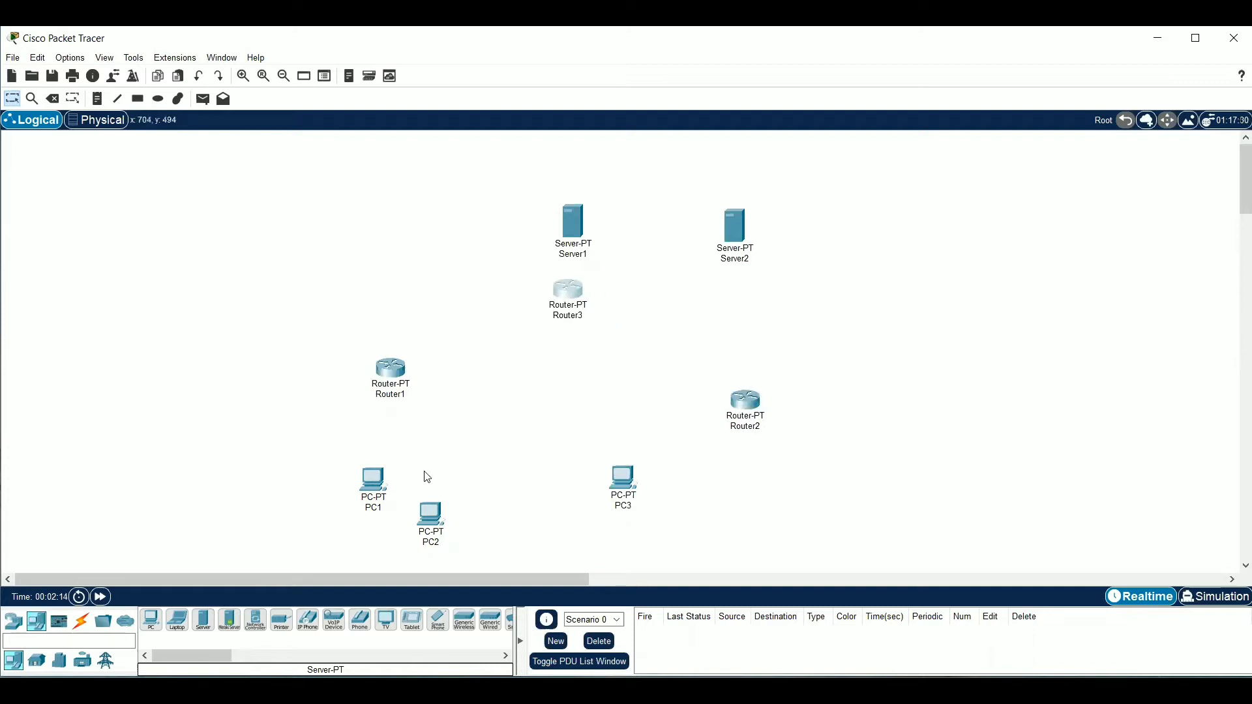
# Move PC1 and PC2 to either side below Router1, and PC3 directly below Router2
pyautogui.moveTo(375, 491); pyautogui.dragTo(324, 467)
pyautogui.moveTo(440, 519); pyautogui.dragTo(447, 461)
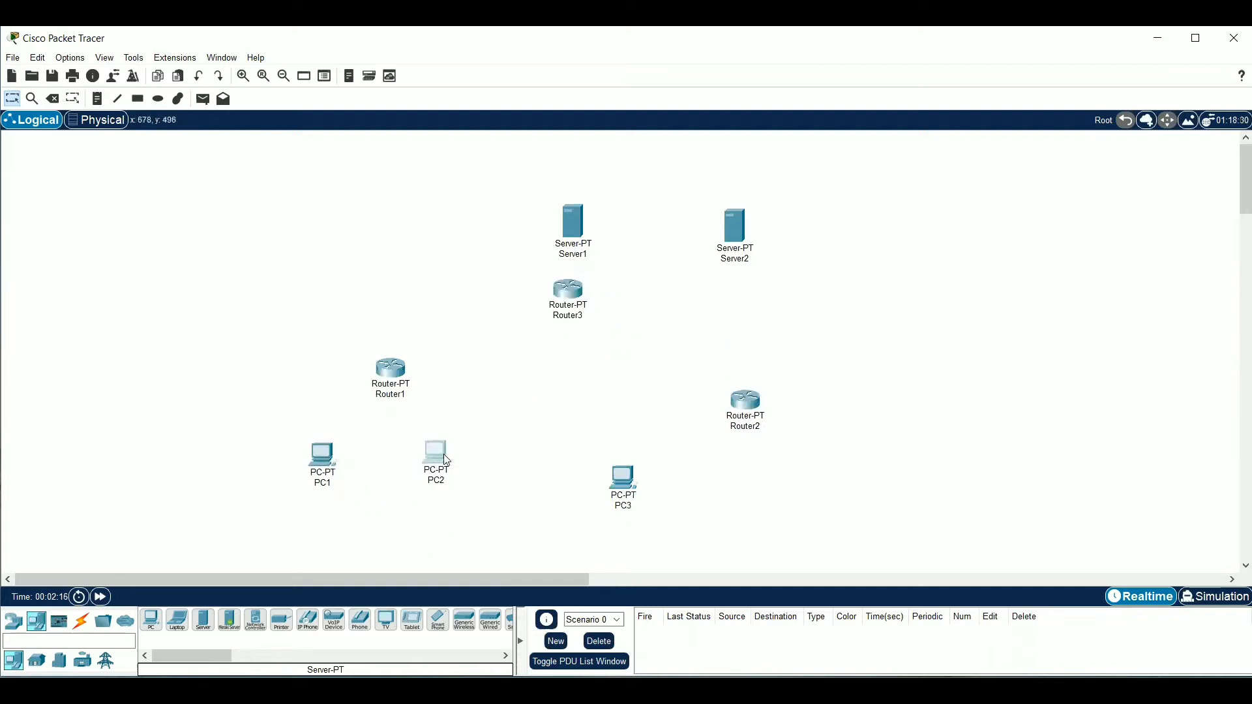
pyautogui.moveTo(633, 484); pyautogui.dragTo(764, 483)
# Spread Server1 and Server2 to either side above Router3, and fine-tune the positions of Router3, Router2, PC3 and PC2
pyautogui.moveTo(587, 251); pyautogui.dragTo(437, 208)
pyautogui.moveTo(729, 217); pyautogui.dragTo(681, 186)
pyautogui.moveTo(579, 301)
pyautogui.mouseDown()
pyautogui.moveTo(579, 271)
pyautogui.moveTo(565, 294)
pyautogui.moveTo(578, 291)
pyautogui.mouseUp()
pyautogui.moveTo(426, 175); pyautogui.dragTo(442, 161)
pyautogui.moveTo(564, 294); pyautogui.dragTo(570, 279)
pyautogui.moveTo(757, 422)
pyautogui.mouseDown()
pyautogui.moveTo(757, 401)
pyautogui.moveTo(756, 411)
pyautogui.mouseUp()
pyautogui.moveTo(766, 471); pyautogui.dragTo(762, 469)
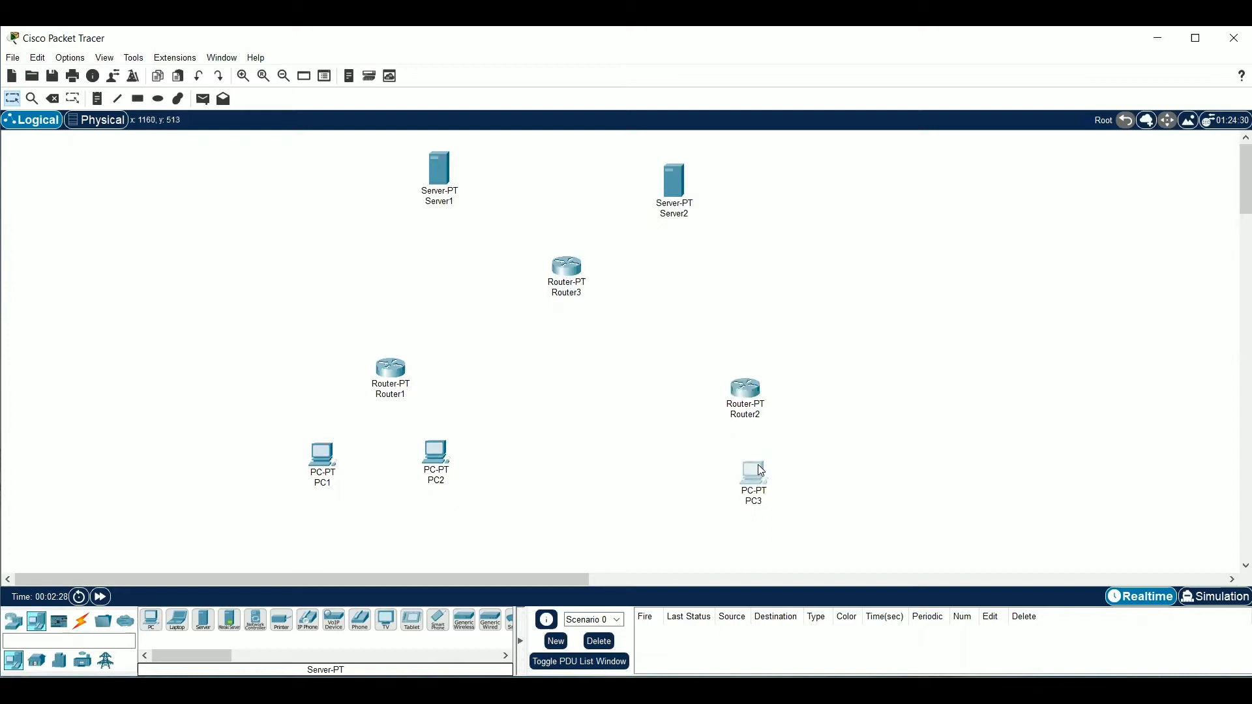
pyautogui.moveTo(449, 470); pyautogui.dragTo(442, 471)
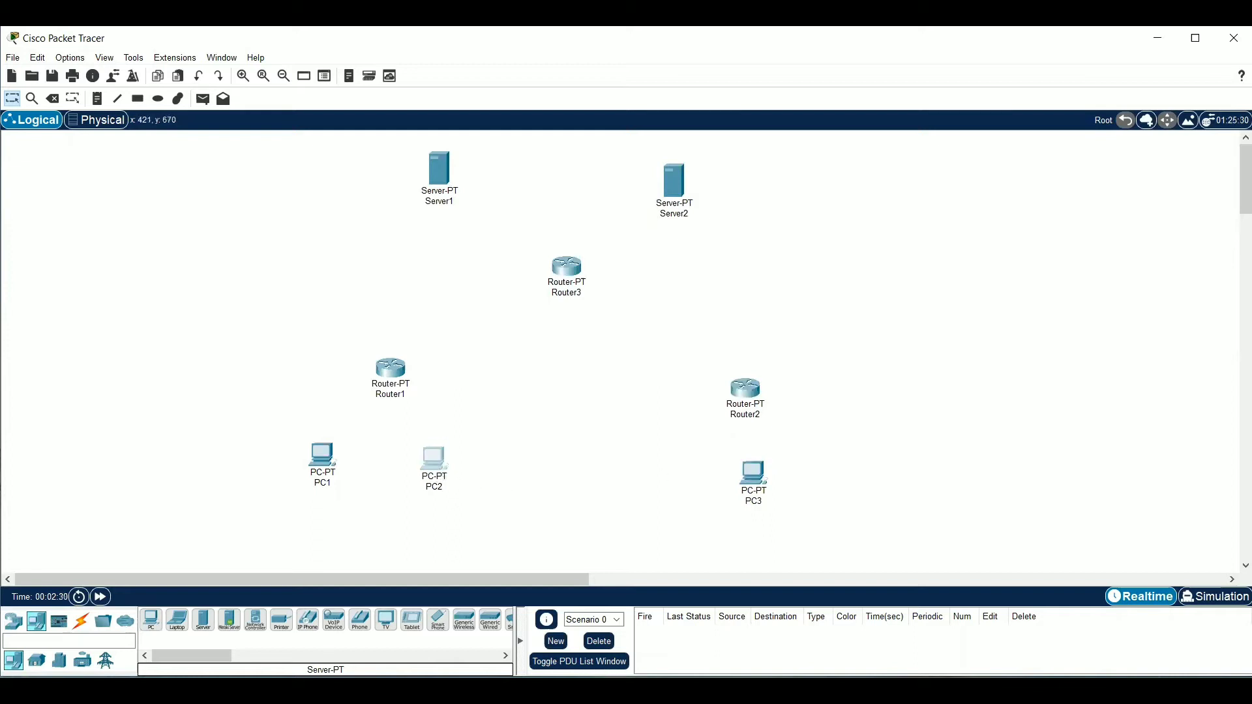
# Connect PC1's FastEthernet0 to Router1's FastEthernet0/0 with a copper cross-over cable
pyautogui.click(13, 621)
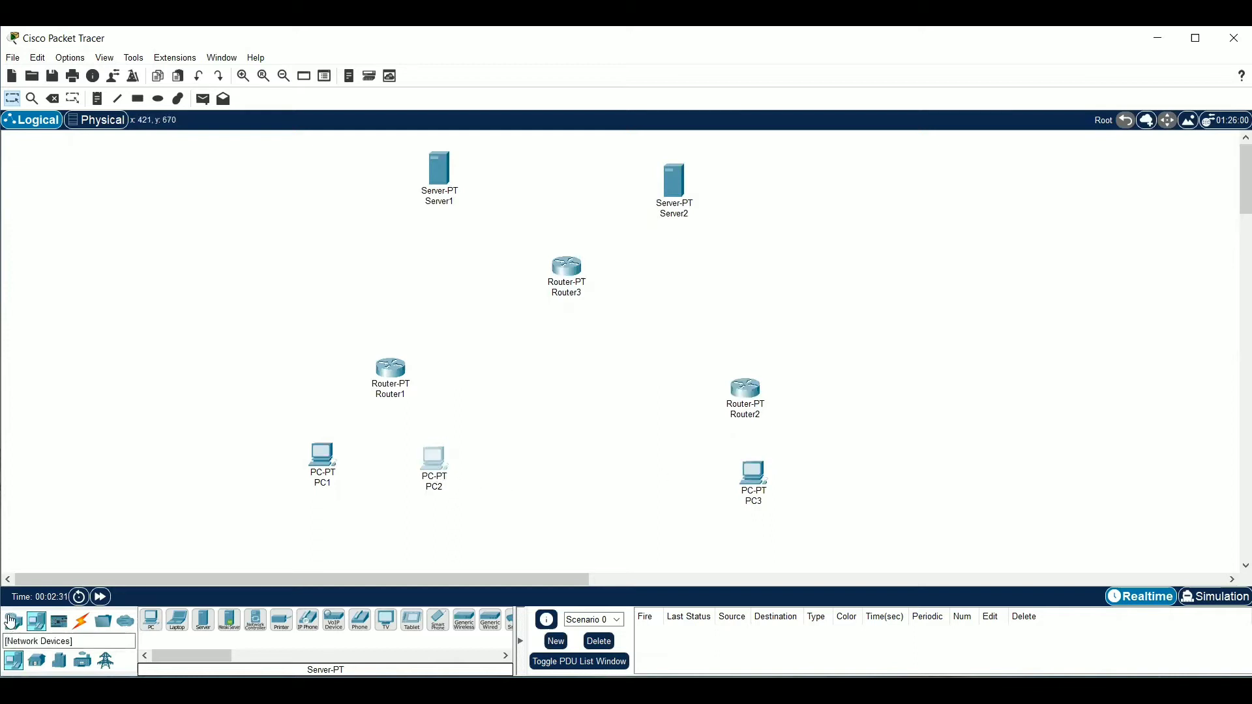
pyautogui.click(83, 626)
pyautogui.click(228, 630)
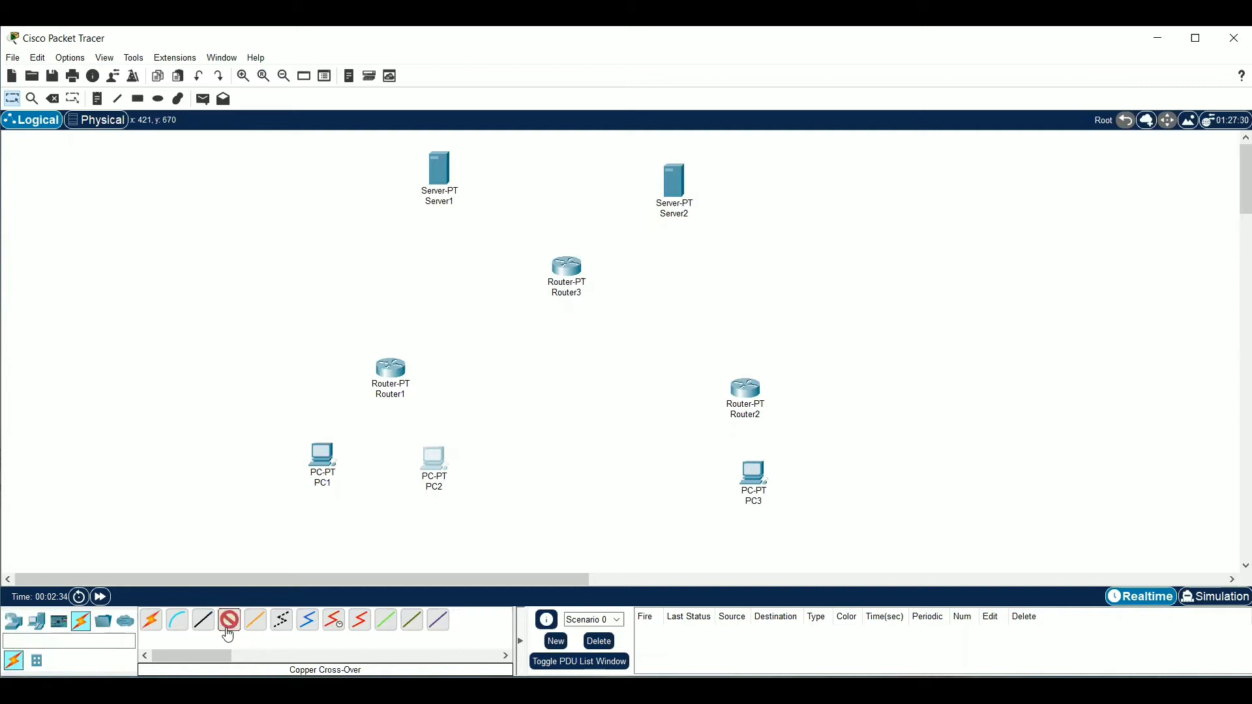
pyautogui.click(328, 468)
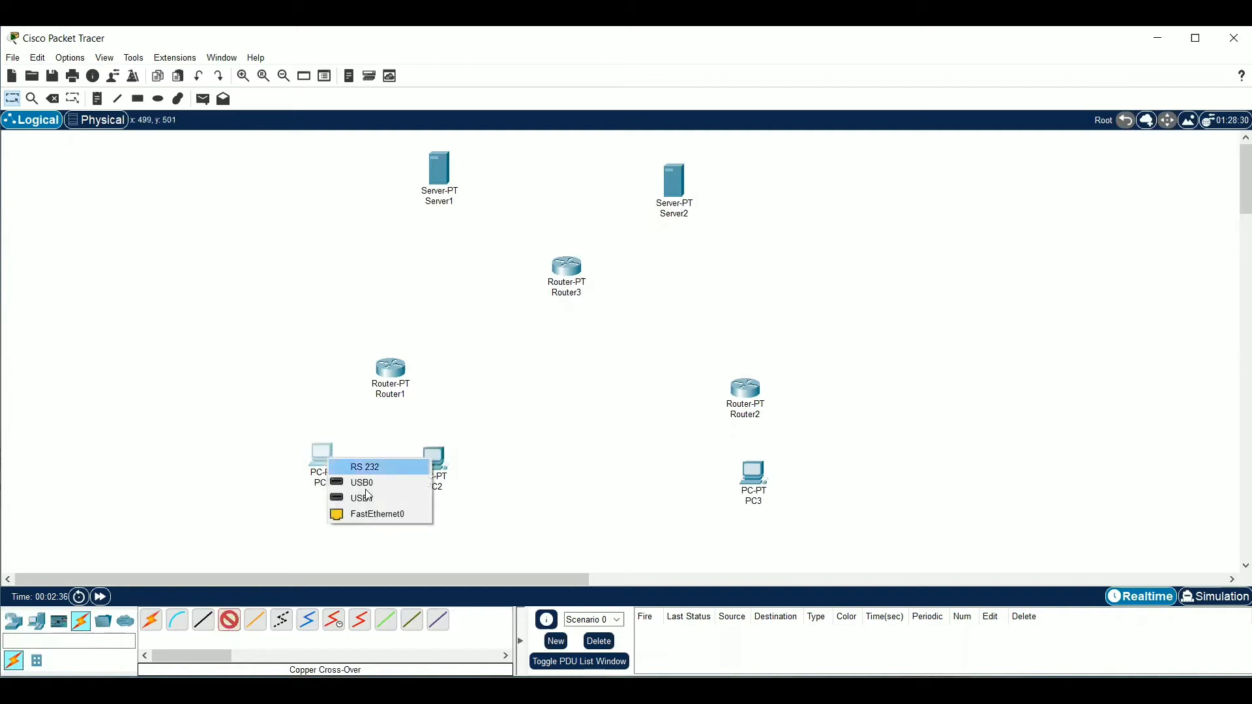
pyautogui.click(368, 515)
pyautogui.click(390, 369)
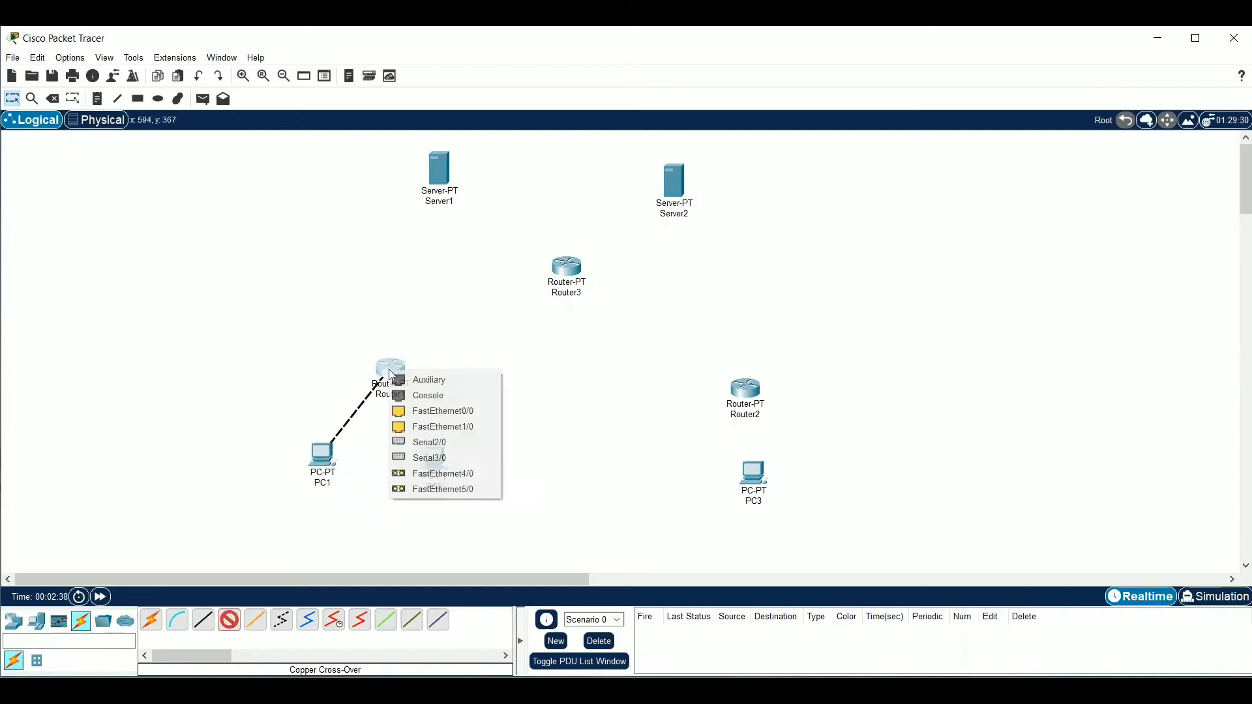
pyautogui.click(418, 411)
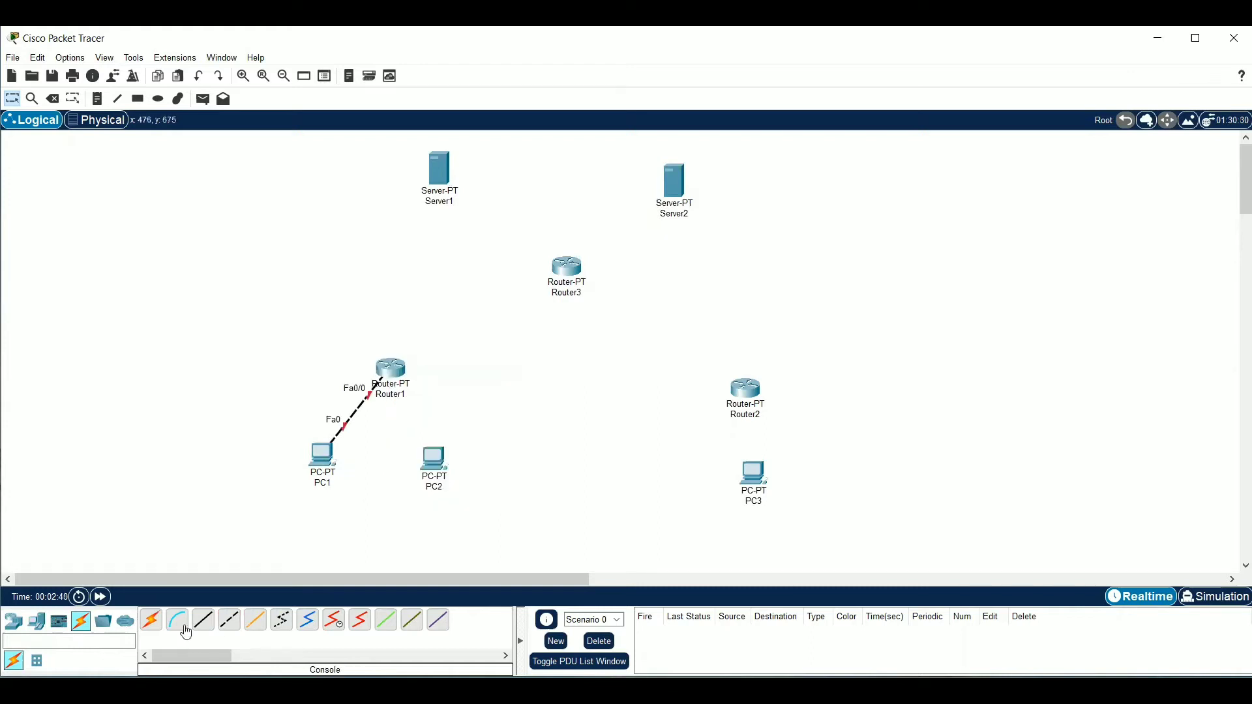
pyautogui.click(445, 461)
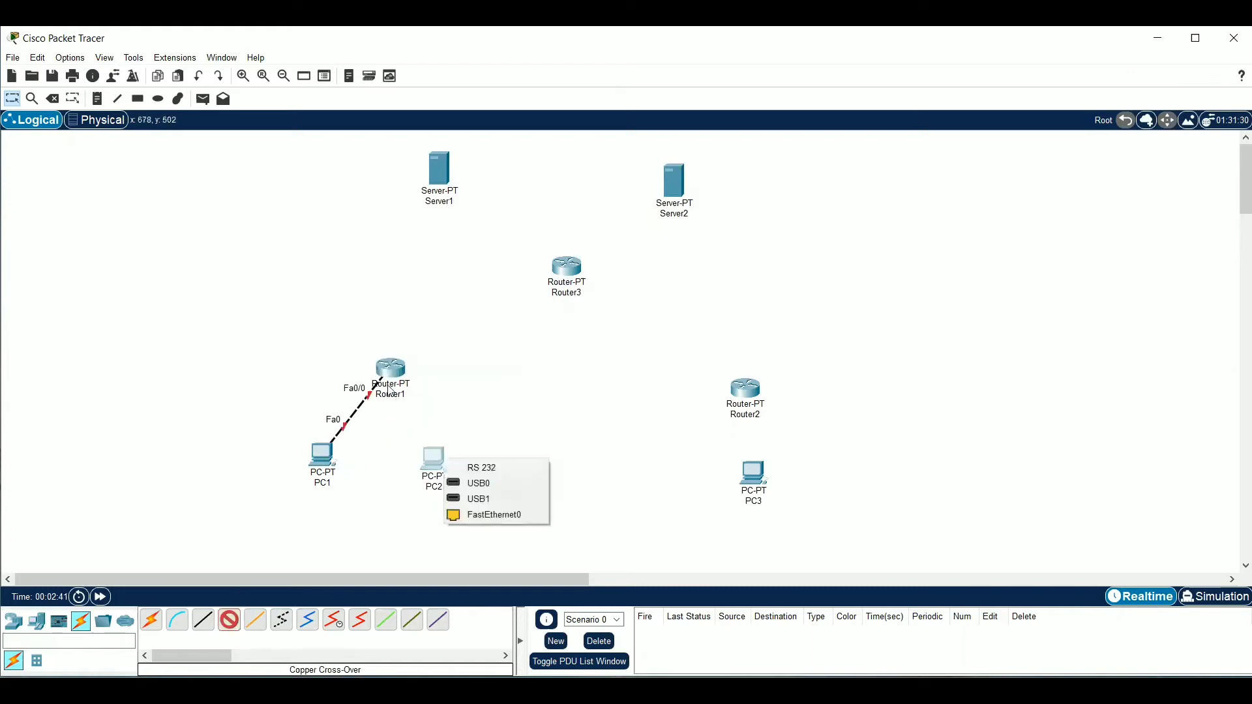
pyautogui.click(470, 513)
pyautogui.click(697, 382)
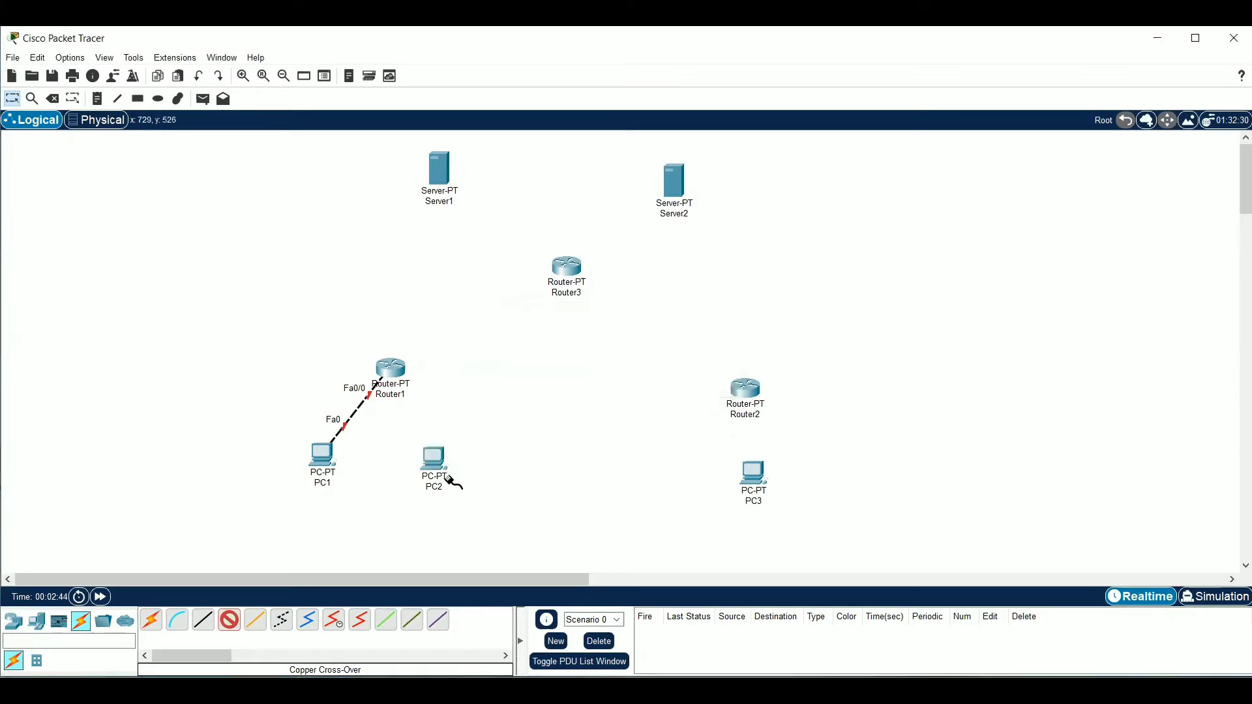
# Connect PC2's FastEthernet0 to Router1's FastEthernet1/0 with a copper cross-over cable
pyautogui.click(433, 460)
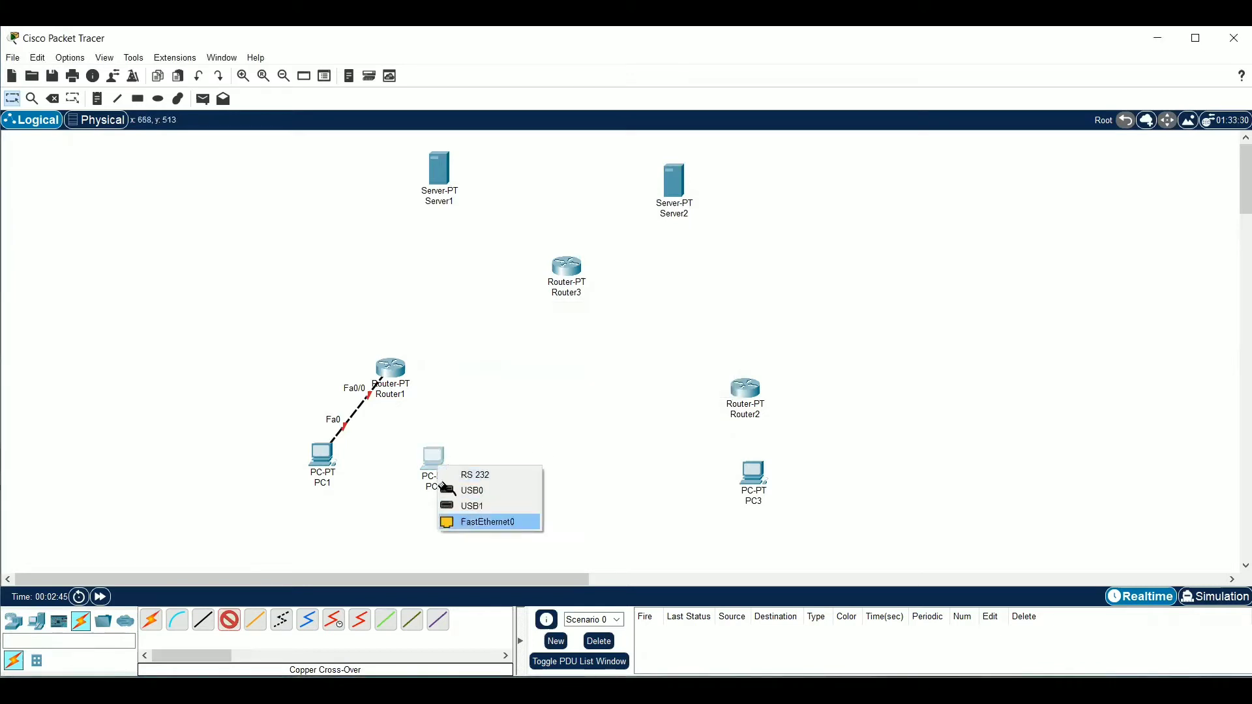
pyautogui.click(467, 523)
pyautogui.click(394, 370)
pyautogui.click(437, 411)
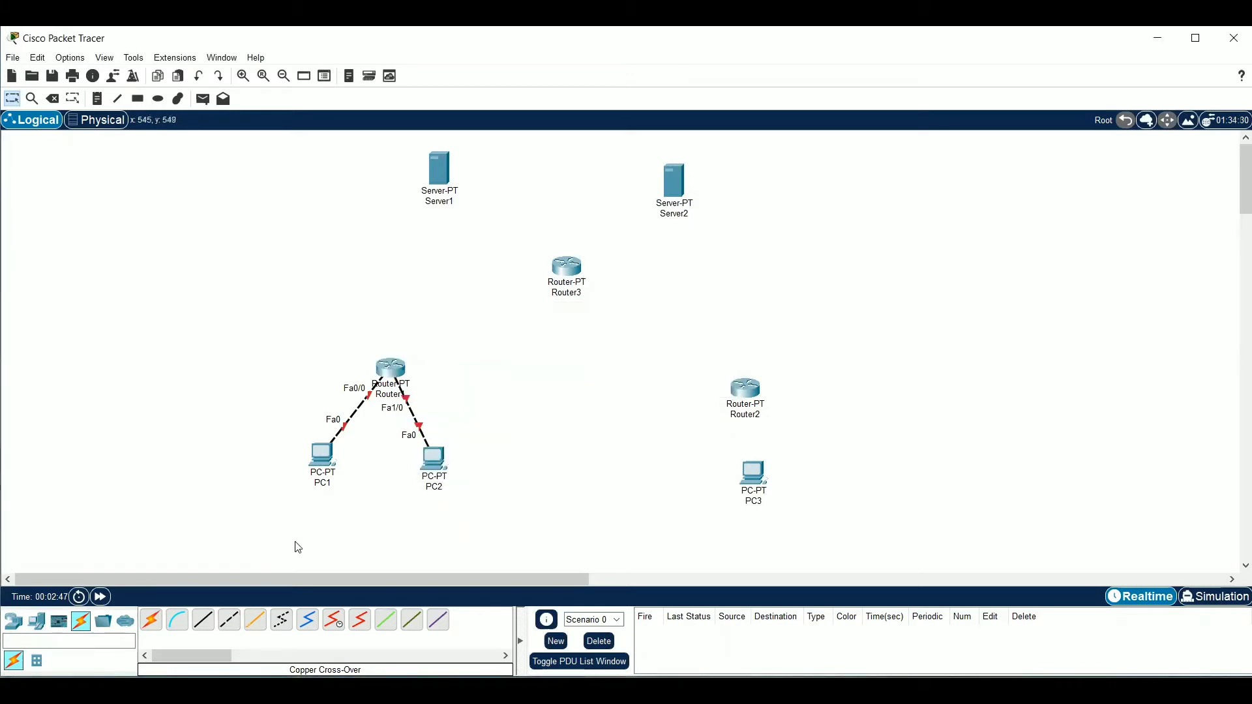
# Connect PC3's FastEthernet0 to Router2's FastEthernet0/0 with a copper cross-over cable
pyautogui.click(752, 473)
pyautogui.click(802, 534)
pyautogui.click(750, 393)
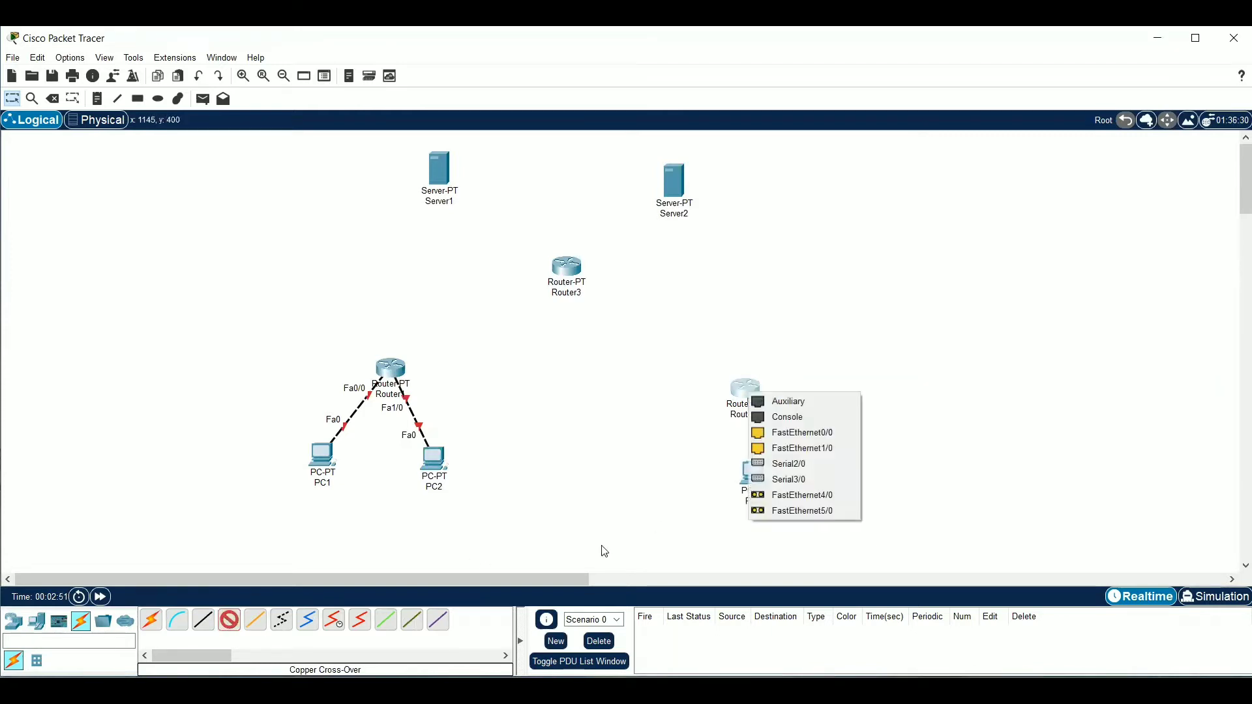
pyautogui.click(799, 431)
# Connect Router3's FastEthernet0/0 to Server1's FastEthernet0 with a copper cross-over cable
pyautogui.click(229, 620)
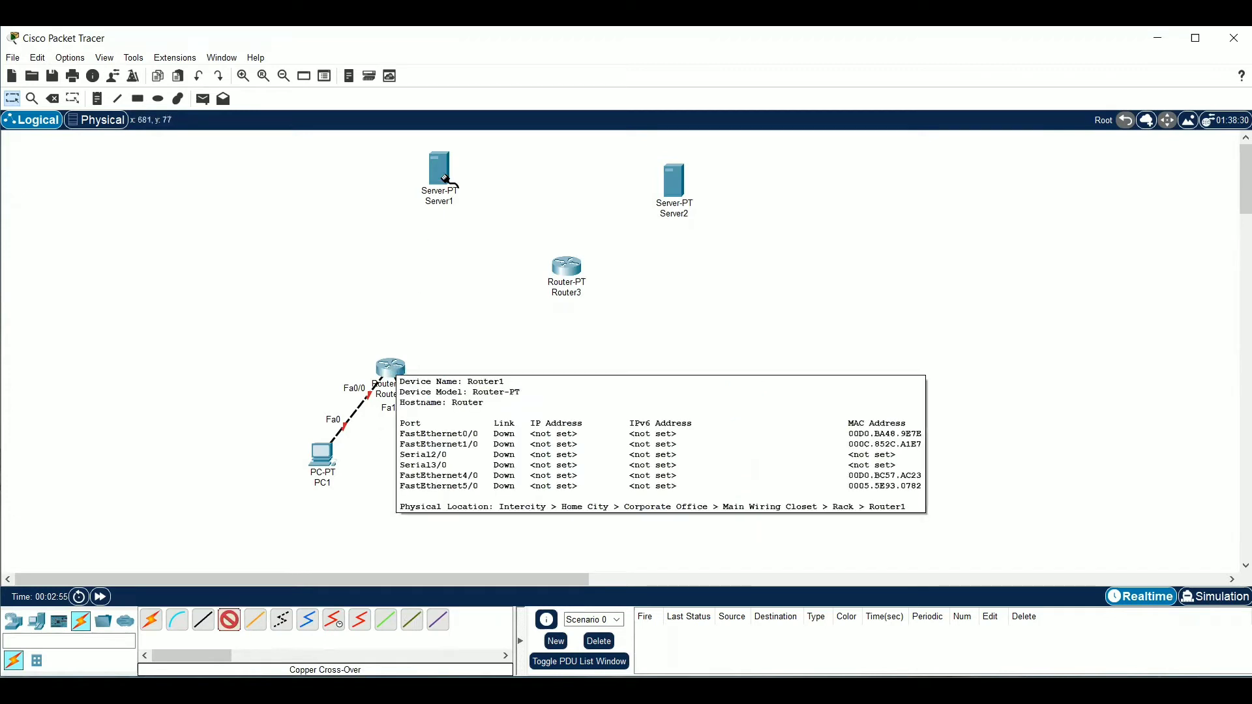
pyautogui.click(572, 267)
pyautogui.click(621, 309)
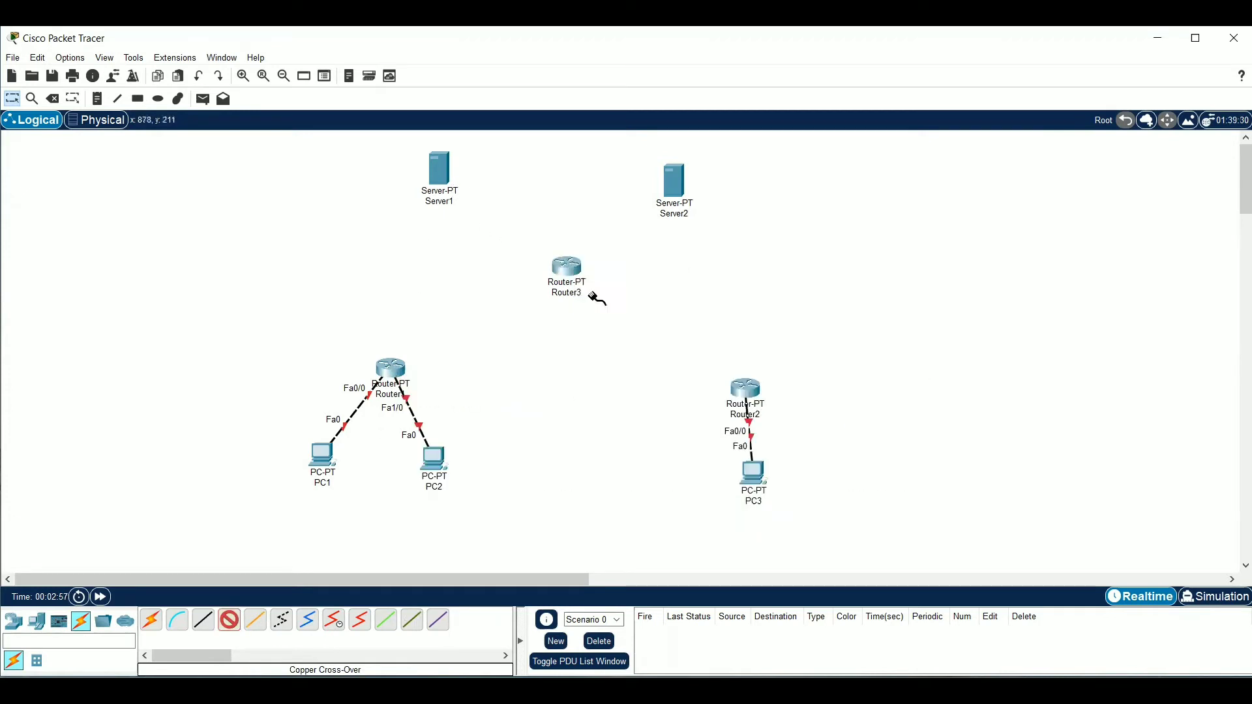
pyautogui.click(436, 172)
pyautogui.click(463, 189)
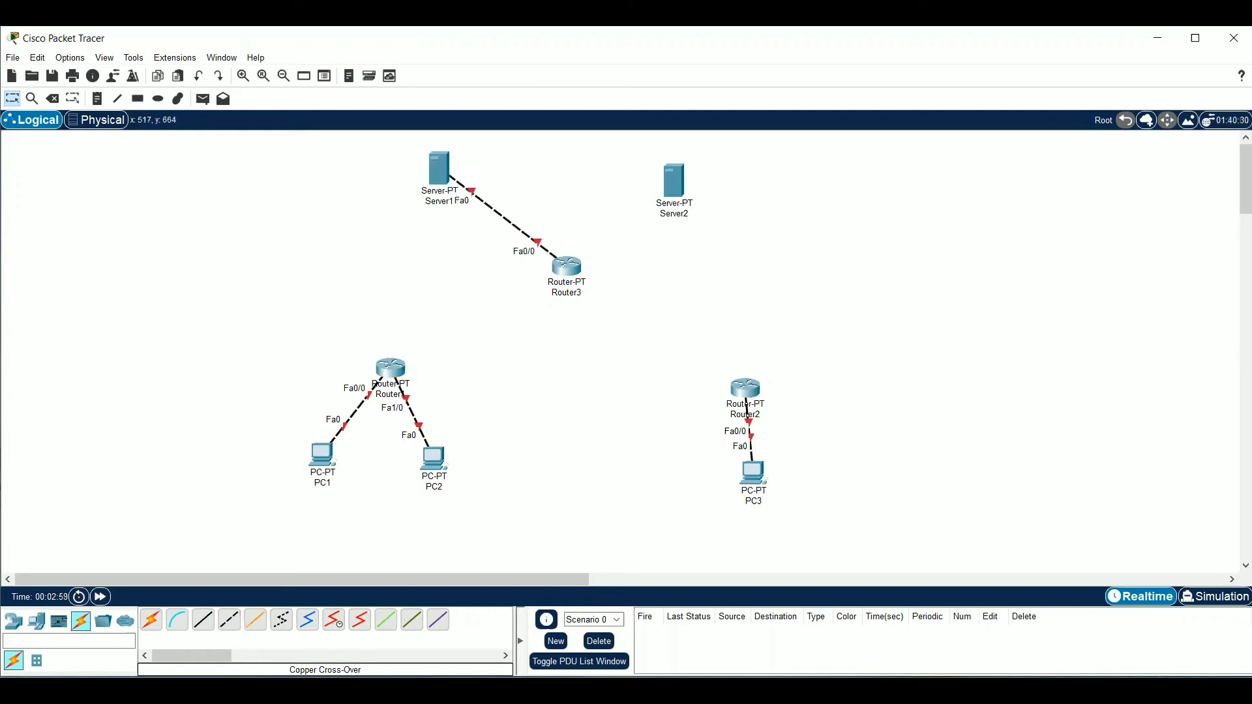
# Connect Router3's FastEthernet1/0 to Server2's FastEthernet0 with a copper cross-over cable
pyautogui.click(229, 620)
pyautogui.click(577, 265)
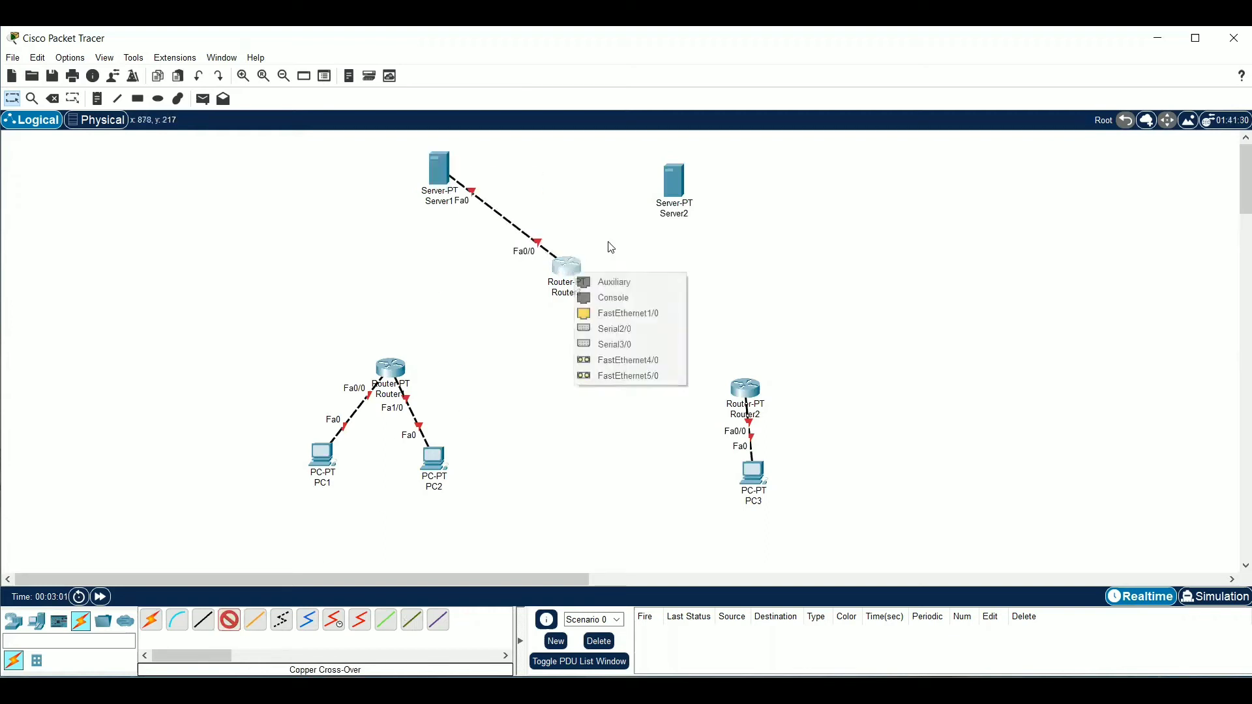
pyautogui.click(620, 313)
pyautogui.click(679, 188)
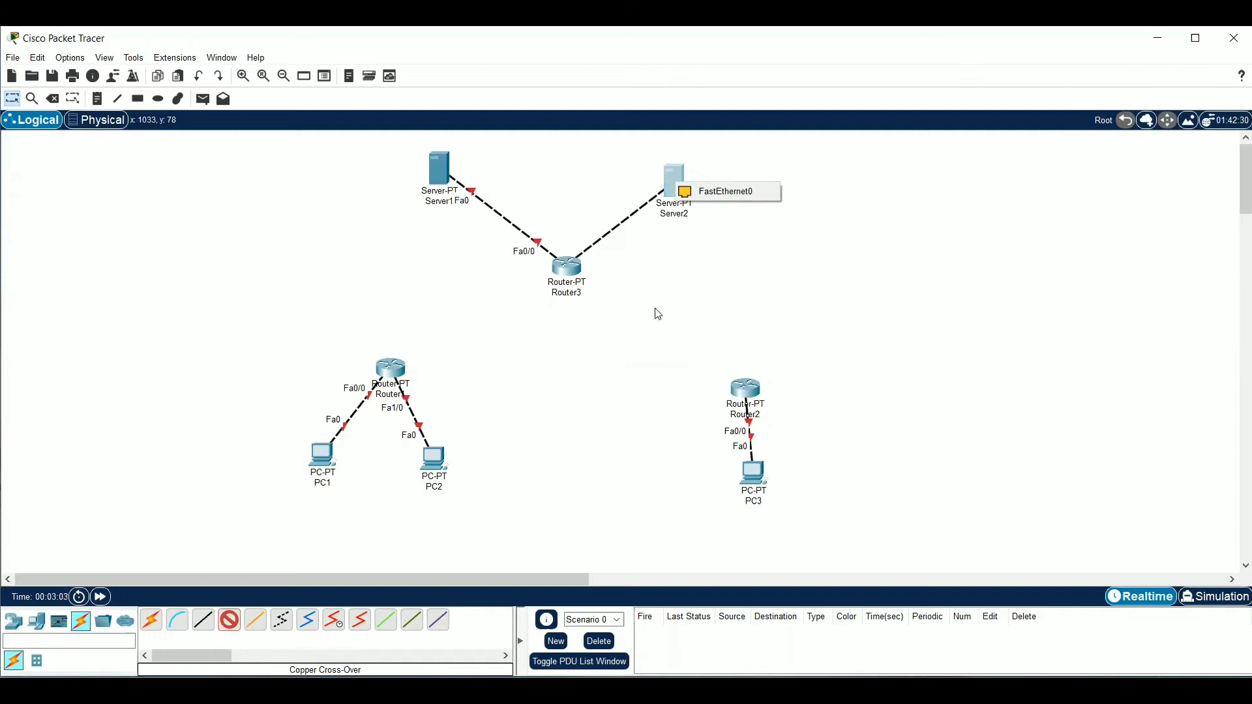
pyautogui.click(730, 192)
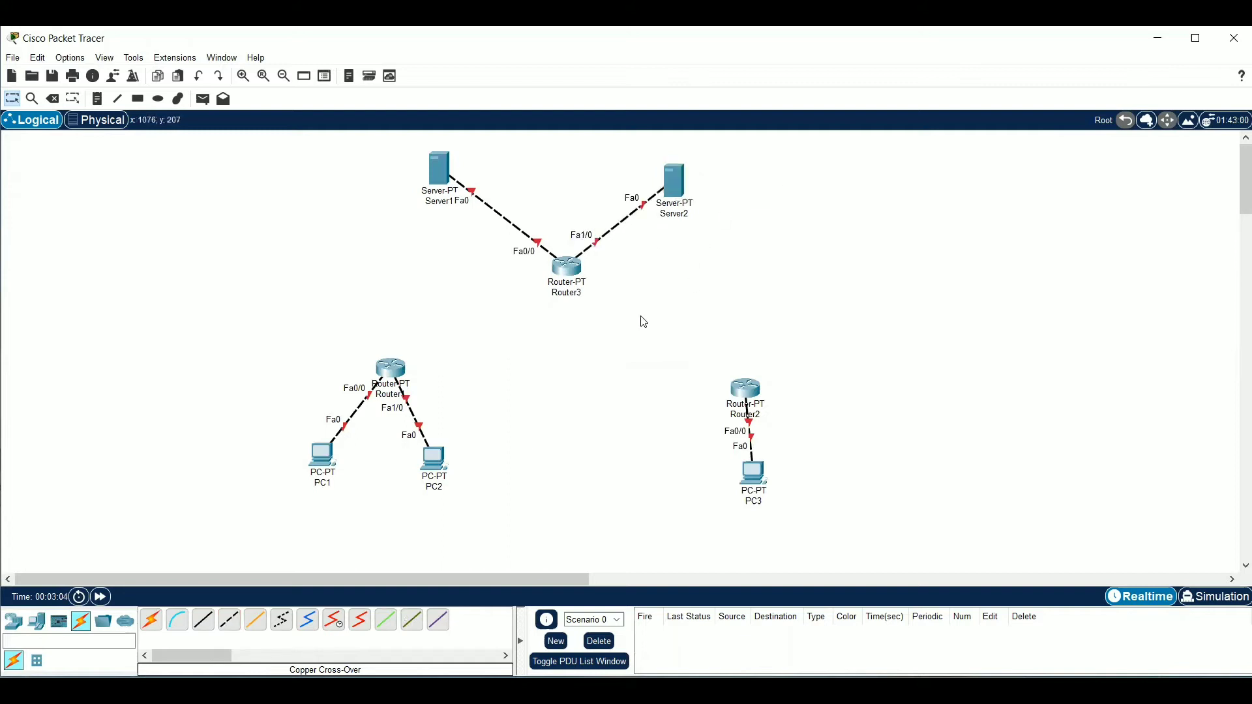
# Connect Router1's Serial2/0 to Router2's Serial2/0 with a Serial DTE cable
pyautogui.click(359, 628)
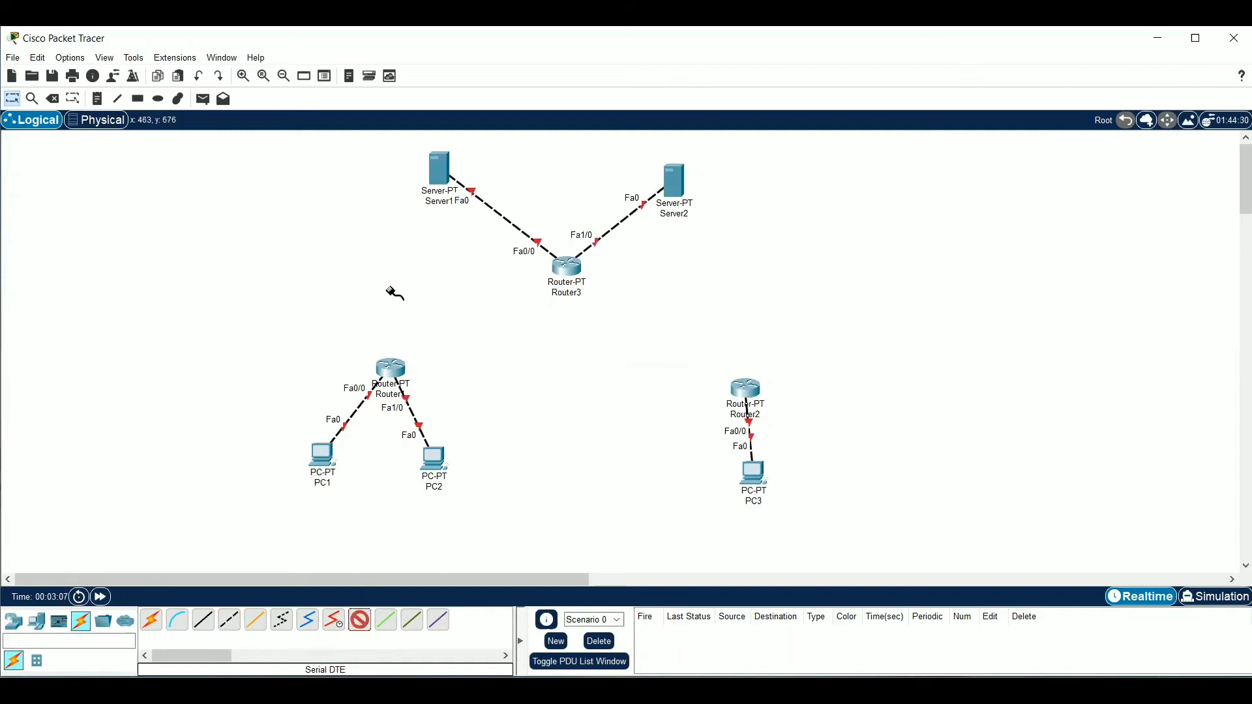
pyautogui.click(391, 369)
pyautogui.click(475, 408)
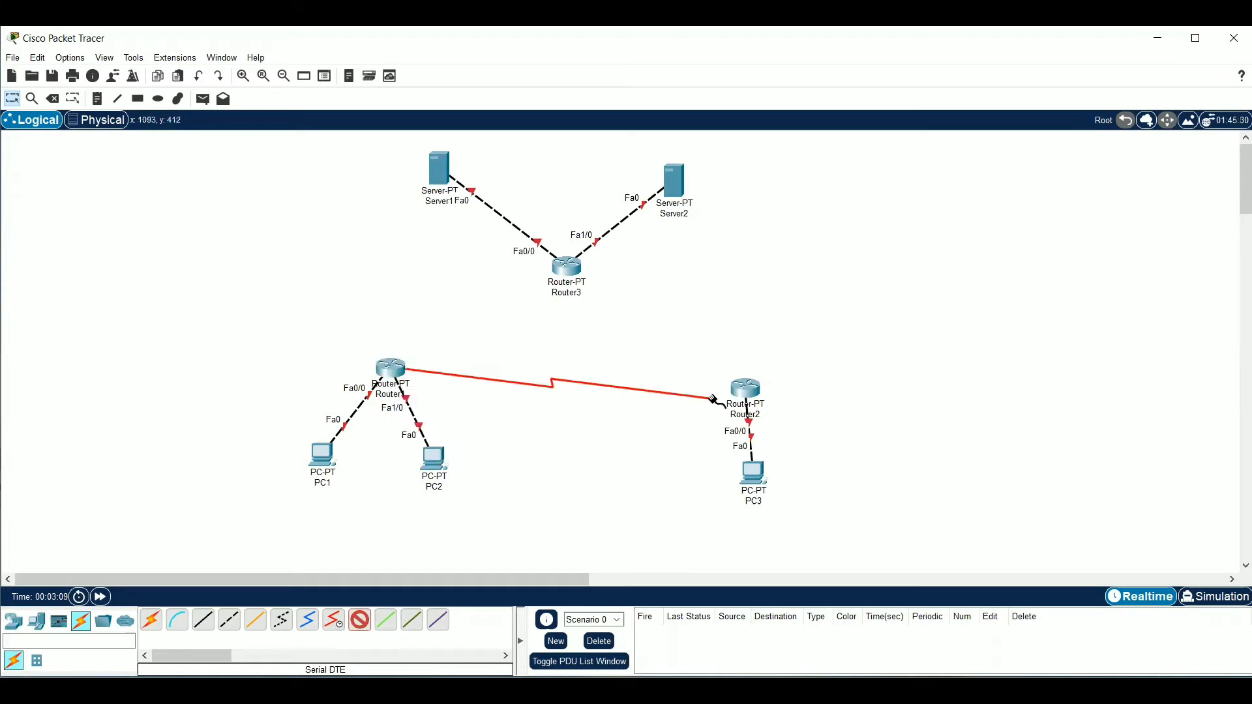
pyautogui.click(750, 395)
pyautogui.click(790, 451)
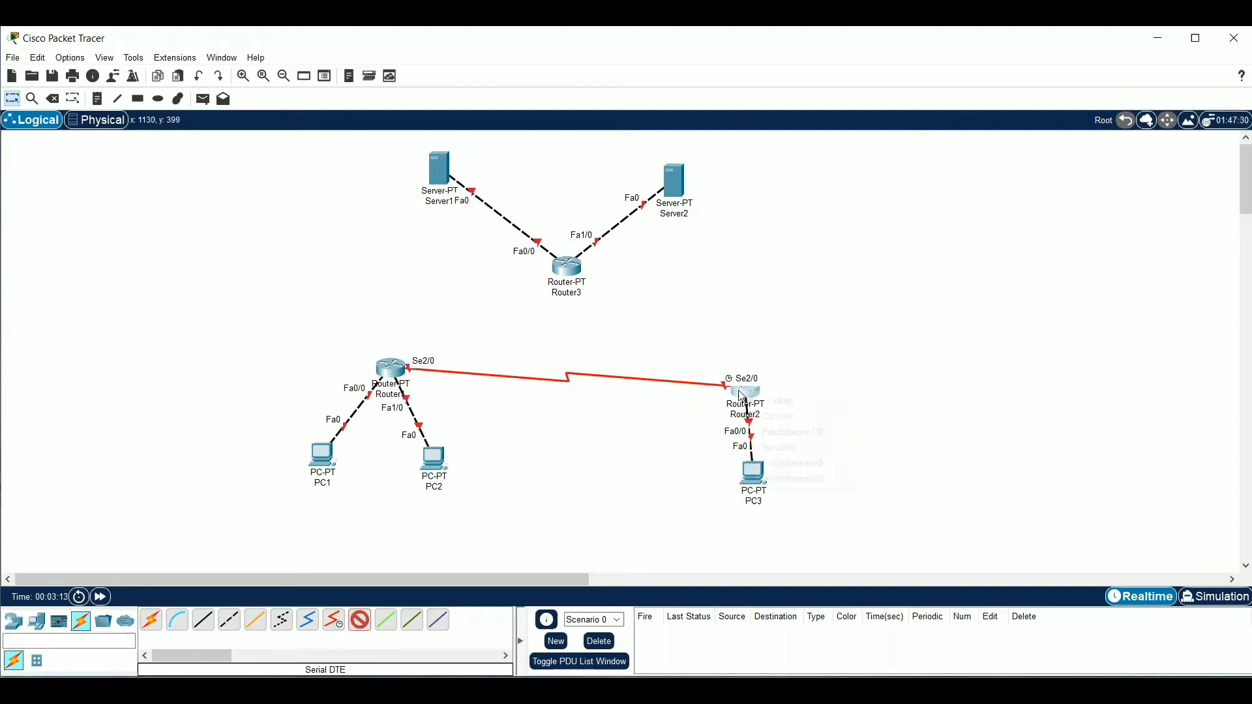
pyautogui.click(744, 393)
pyautogui.click(770, 433)
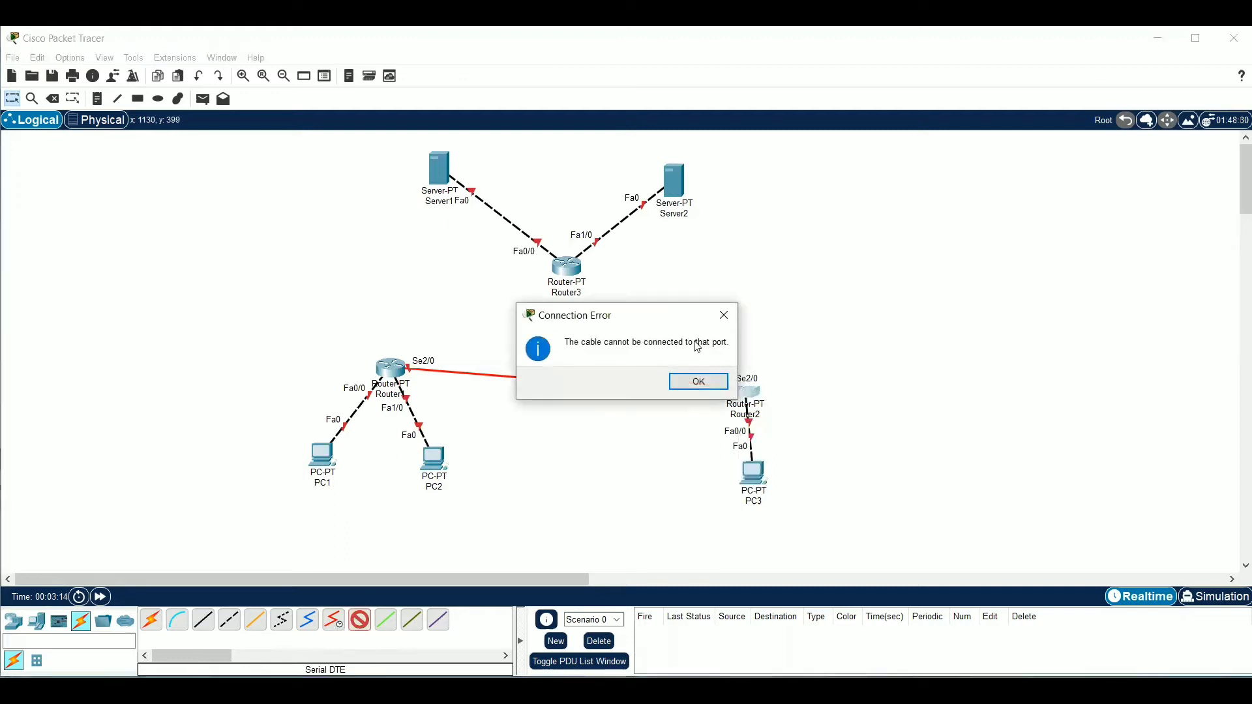
pyautogui.click(696, 378)
# Connect Router2's Serial3/0 to Router3's Serial2/0 with a Serial DTE cable
pyautogui.click(749, 392)
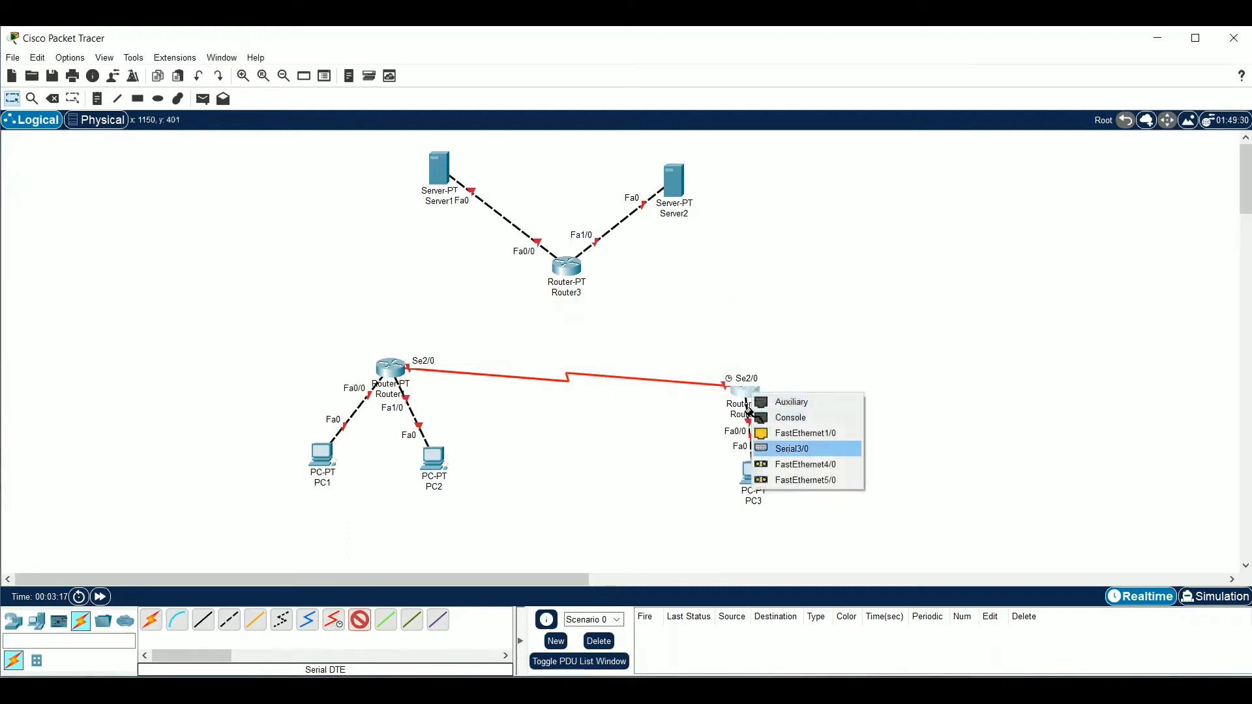
pyautogui.click(786, 450)
pyautogui.click(577, 276)
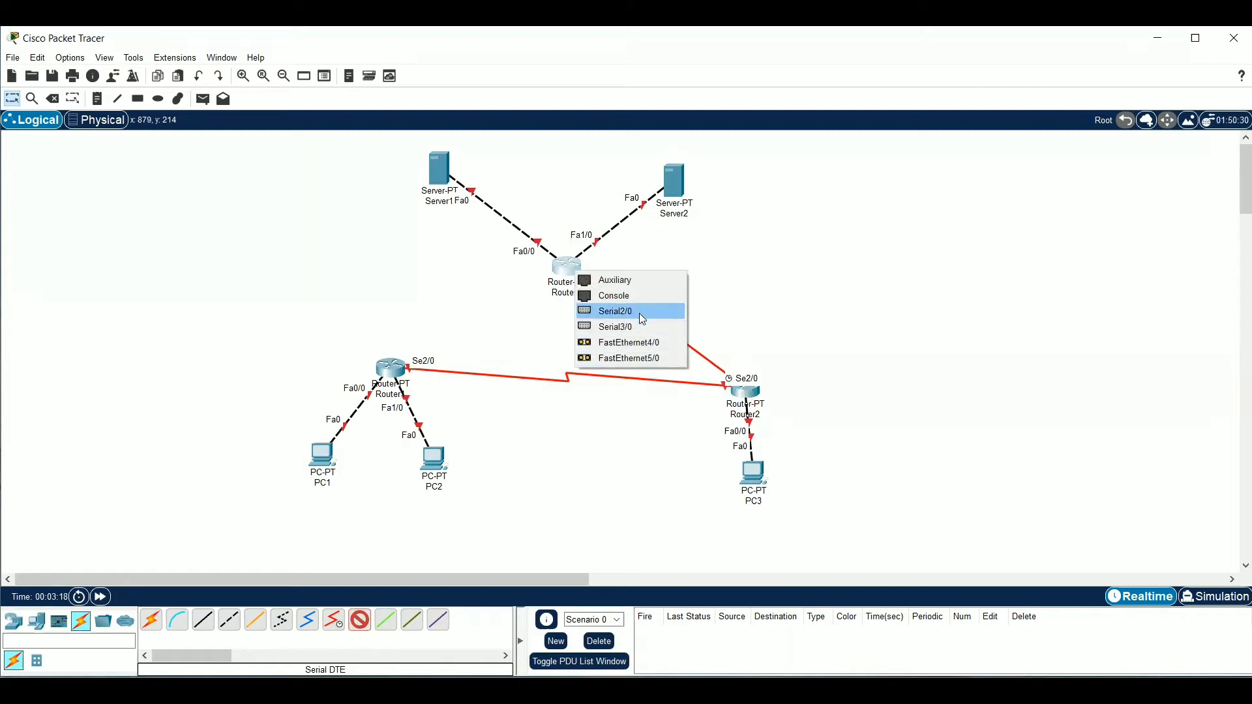
pyautogui.click(639, 313)
# Connect Router1's Serial3/0 to Router3's Serial3/0 with a Serial DTE cable
pyautogui.click(359, 620)
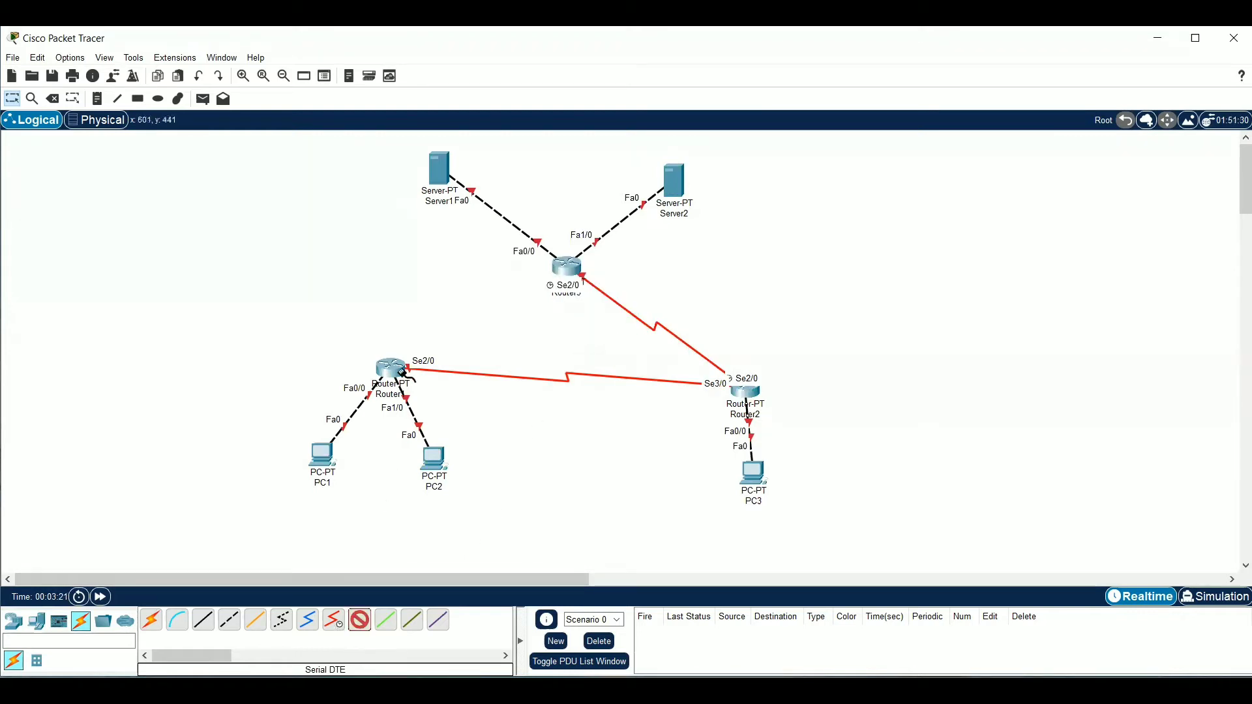
pyautogui.click(395, 367)
pyautogui.click(438, 408)
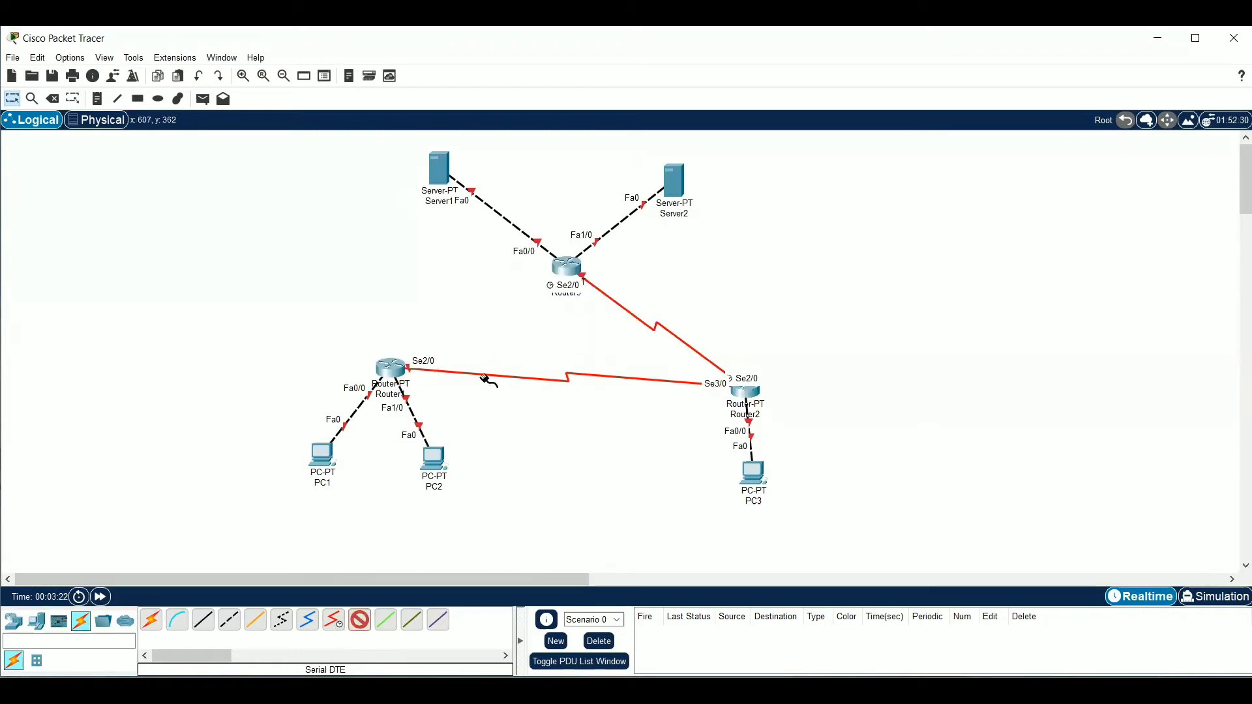
pyautogui.click(568, 266)
pyautogui.click(650, 311)
# Rearrange the routers into a wide triangle, with Router3 below the servers, Router1 above PC1 and PC2, and Router2 above PC3
pyautogui.moveTo(745, 391); pyautogui.dragTo(769, 287)
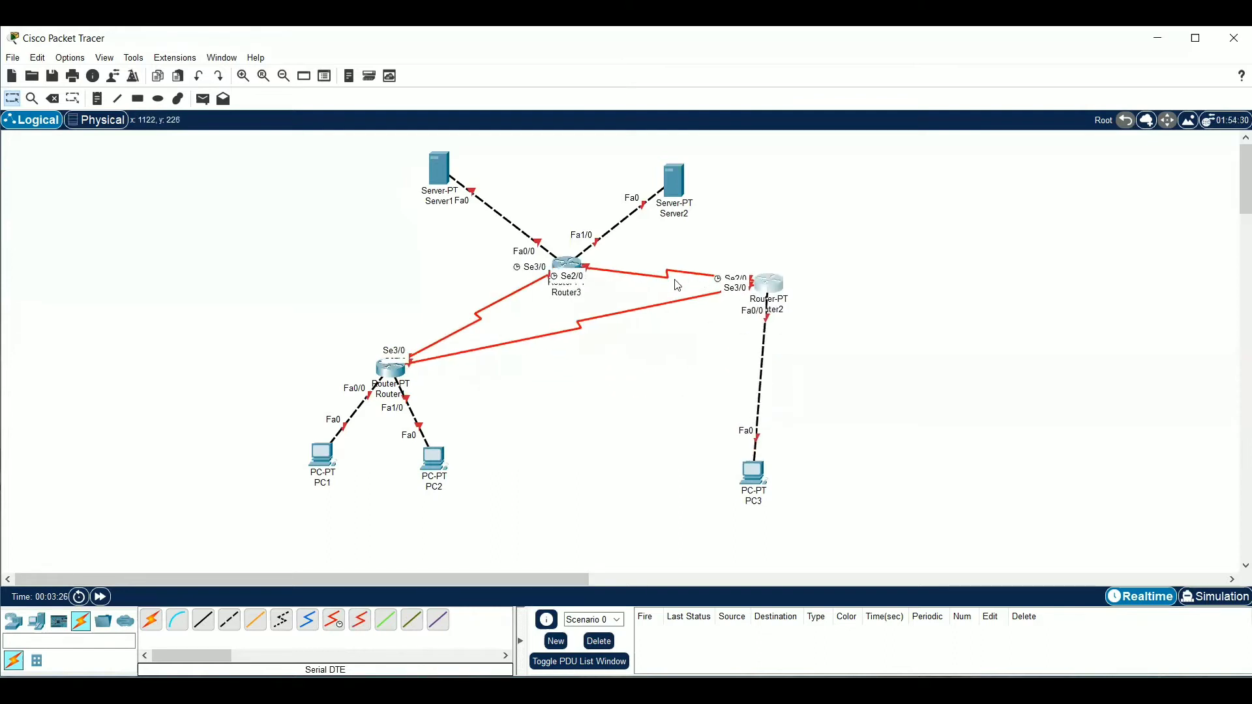
pyautogui.moveTo(573, 257); pyautogui.dragTo(551, 196)
pyautogui.moveTo(387, 371); pyautogui.dragTo(323, 356)
pyautogui.moveTo(771, 286); pyautogui.dragTo(712, 412)
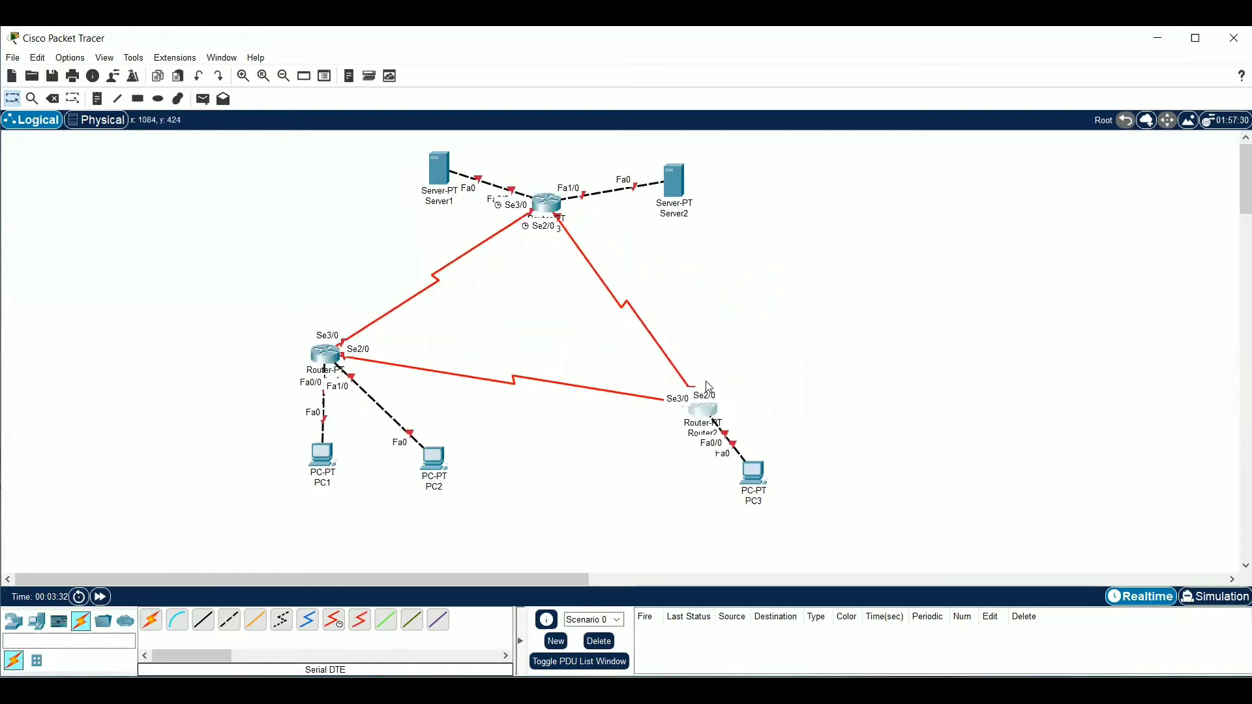
pyautogui.moveTo(566, 202); pyautogui.dragTo(540, 287)
pyautogui.moveTo(700, 405); pyautogui.dragTo(763, 380)
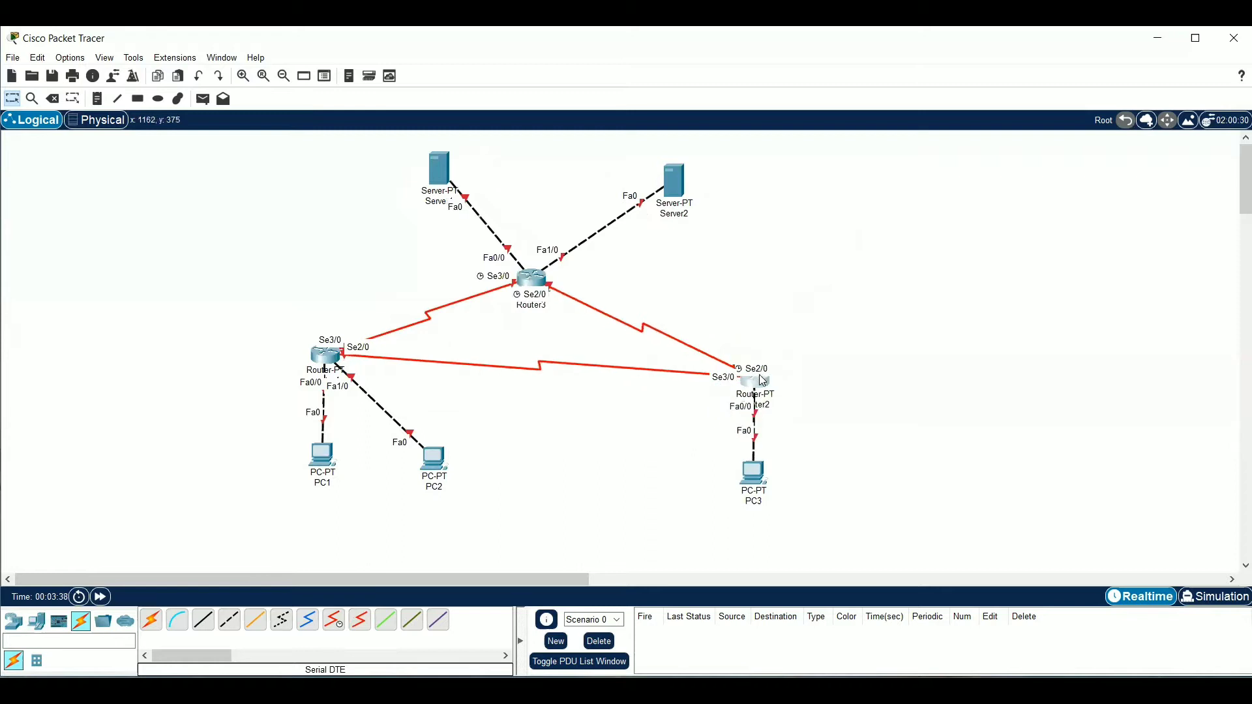
pyautogui.moveTo(327, 359); pyautogui.dragTo(351, 385)
# Reposition PC1 and PC2 on either side below Router1, and lower PC3 slightly beneath Router2
pyautogui.moveTo(322, 482); pyautogui.dragTo(292, 496)
pyautogui.moveTo(425, 466); pyautogui.dragTo(376, 495)
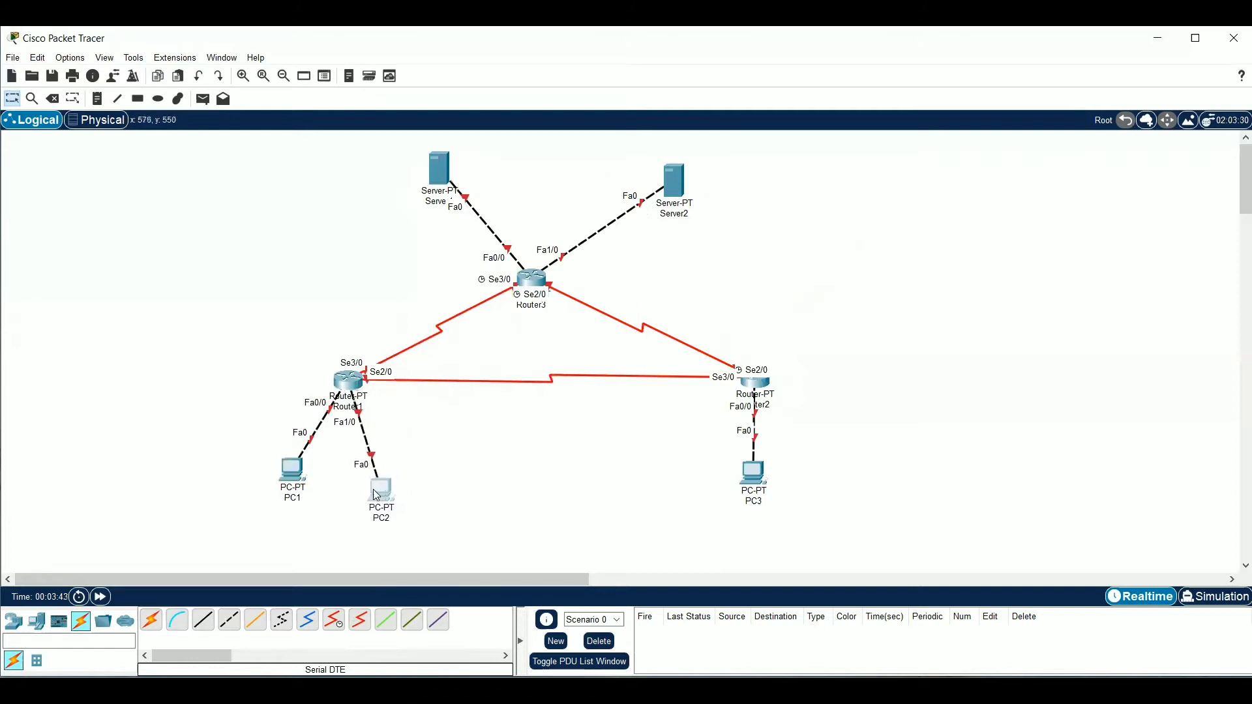
pyautogui.moveTo(745, 493); pyautogui.dragTo(745, 502)
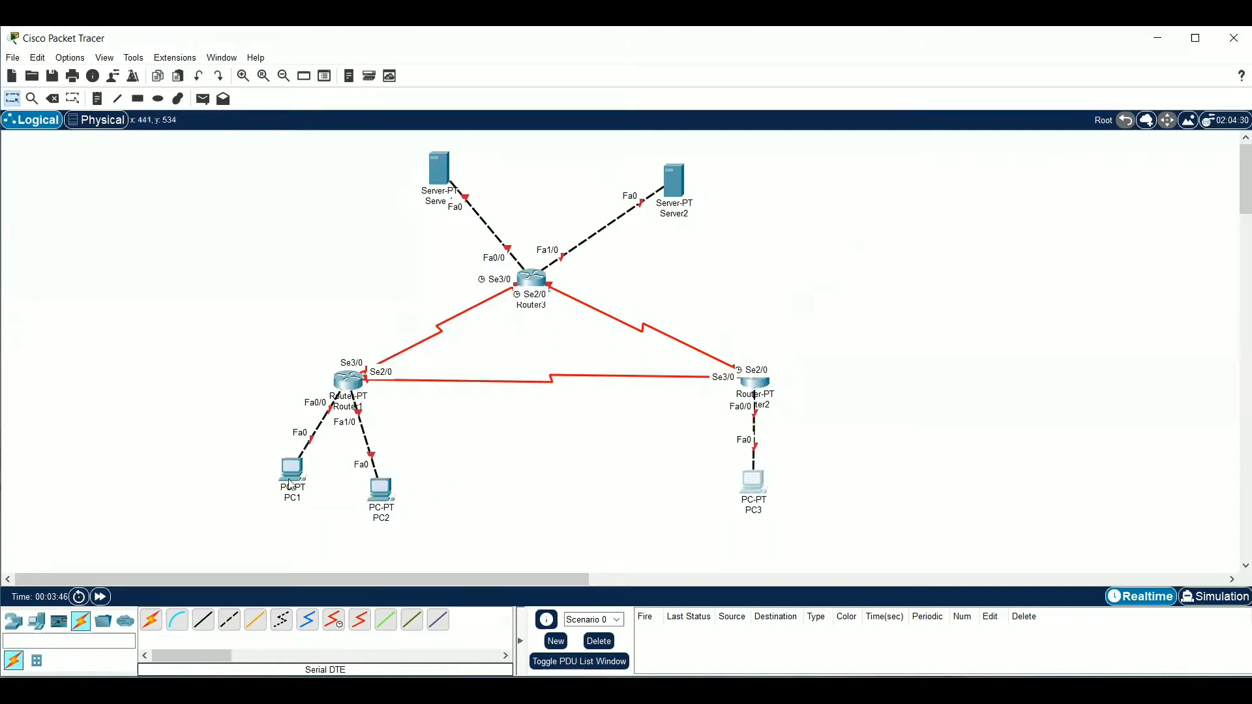
pyautogui.moveTo(291, 486); pyautogui.dragTo(290, 493)
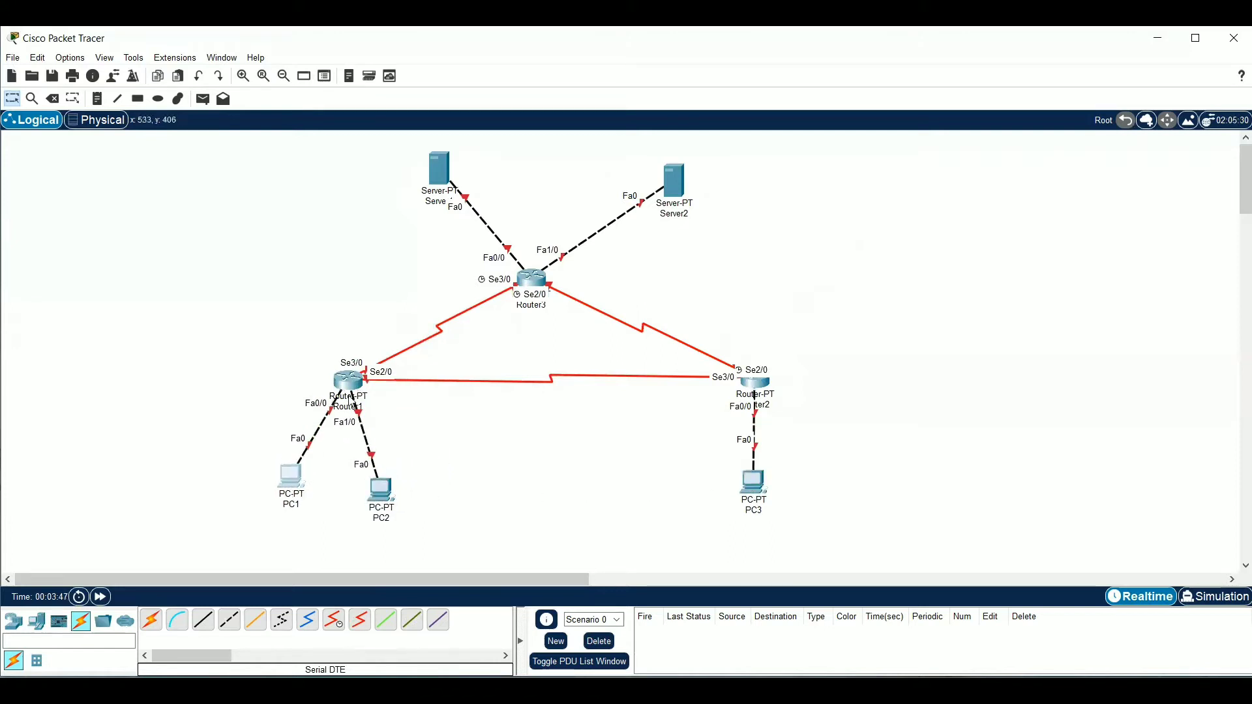
# Enable Router1's FastEthernet0/0 port and set its IPv4 address to 192.168.1.62 with subnet mask 255.255.255.192
pyautogui.click(349, 380)
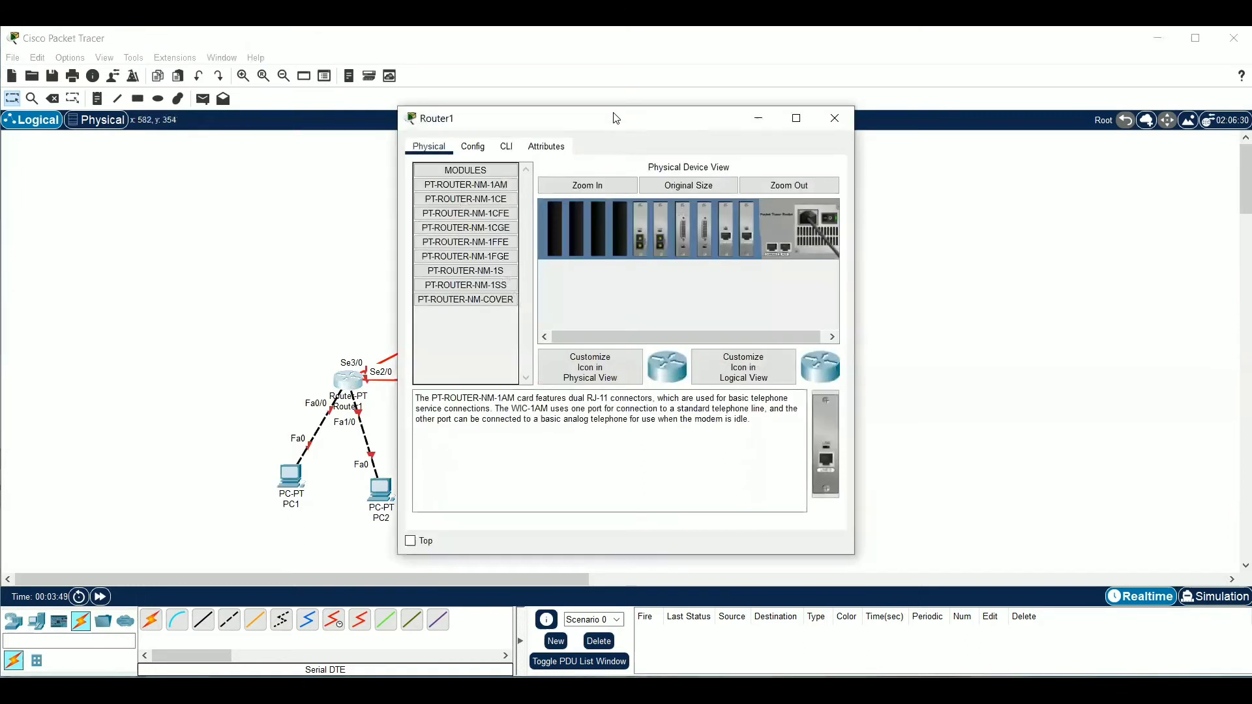
pyautogui.moveTo(615, 118); pyautogui.dragTo(855, 105)
pyautogui.click(713, 134)
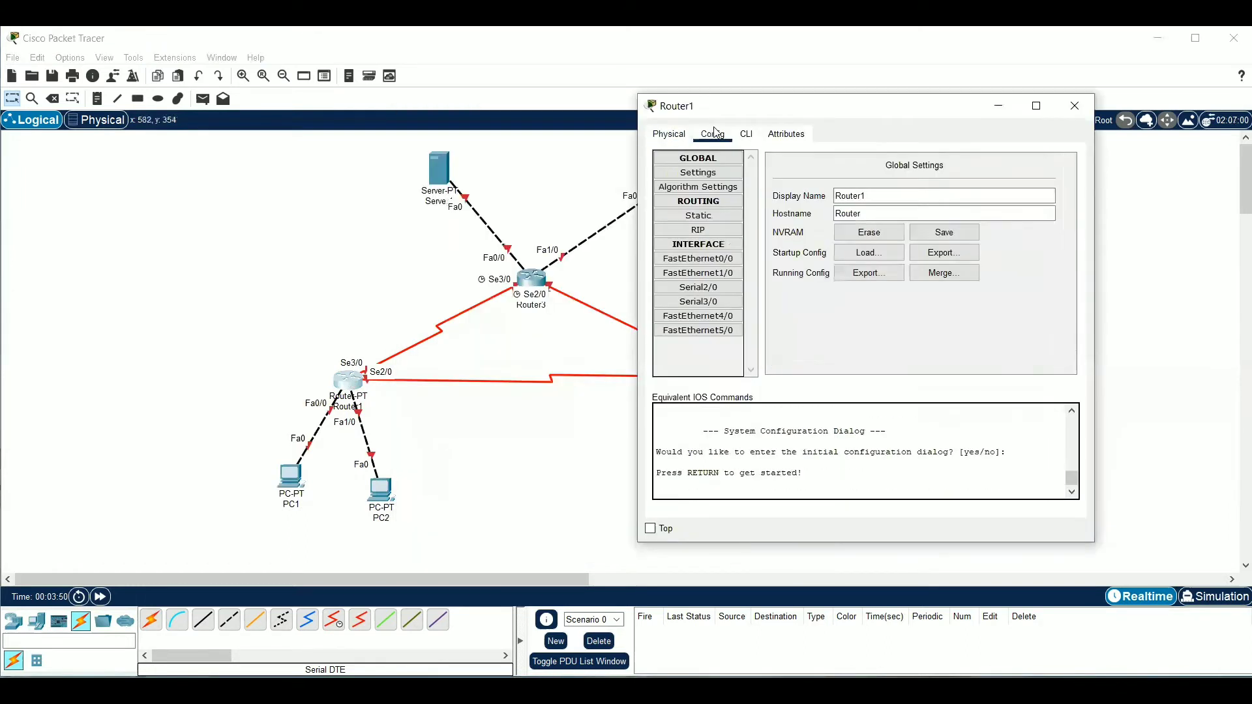
pyautogui.click(715, 259)
pyautogui.click(1056, 179)
pyautogui.click(1000, 251)
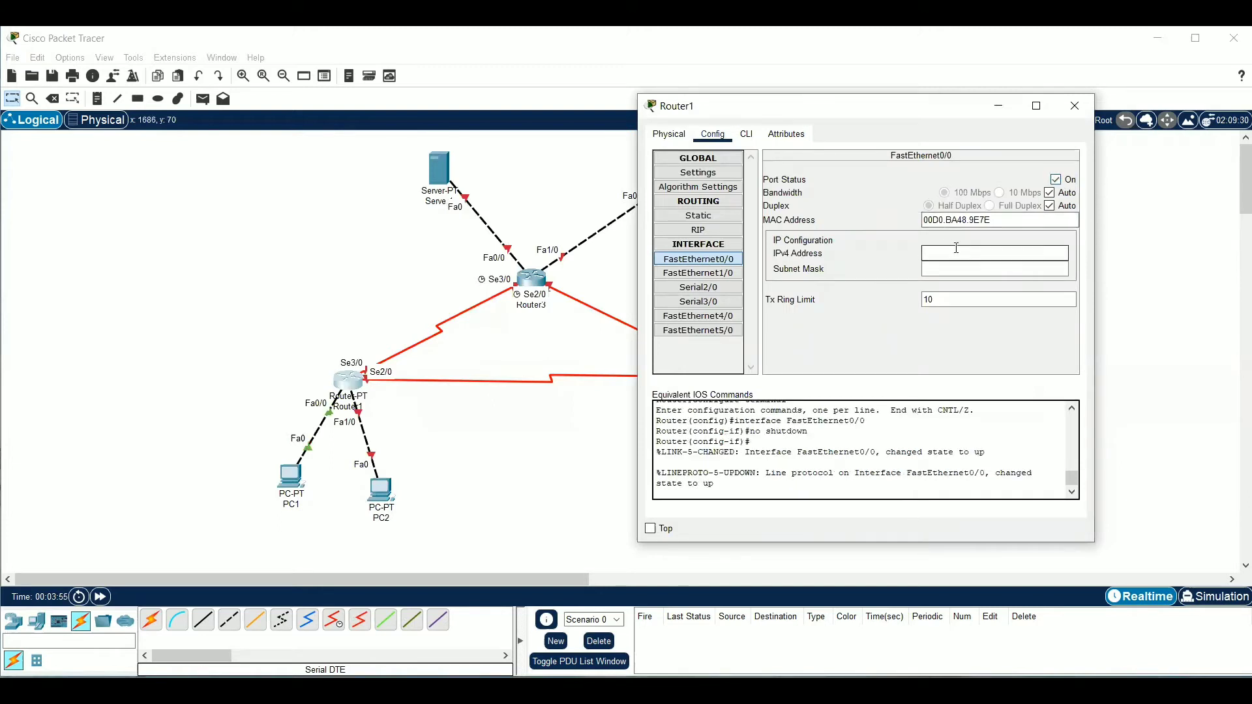
pyautogui.write('192.168.1.62')
pyautogui.click(966, 268)
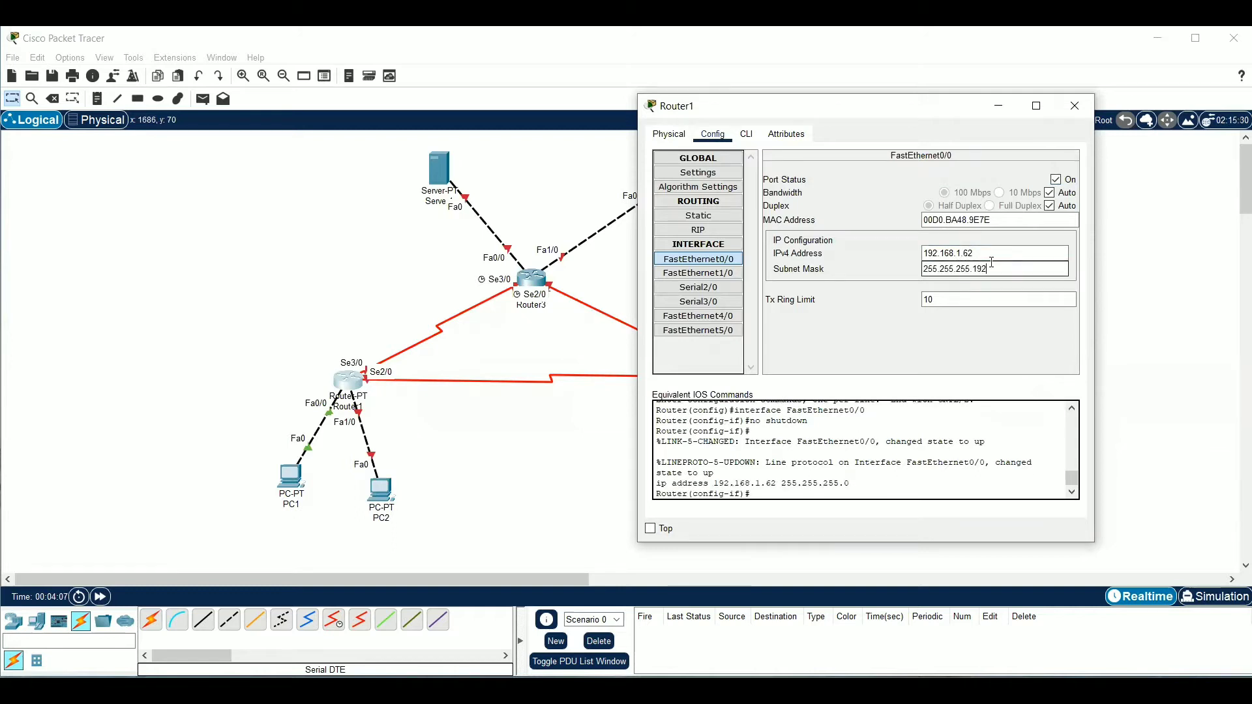
# Enable Router1's FastEthernet1/0 port and set its IPv4 address to 192.168.1.126 with subnet mask 255.255.255.192
pyautogui.click(698, 273)
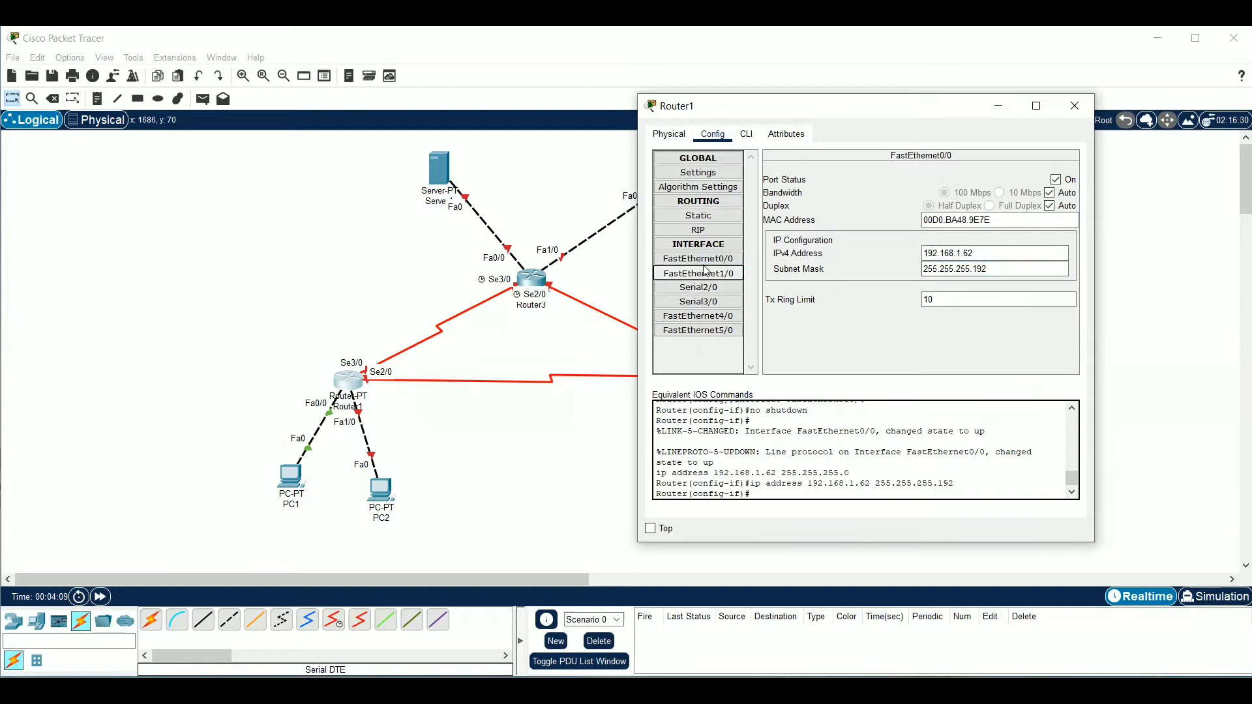
pyautogui.click(1065, 183)
pyautogui.click(1042, 258)
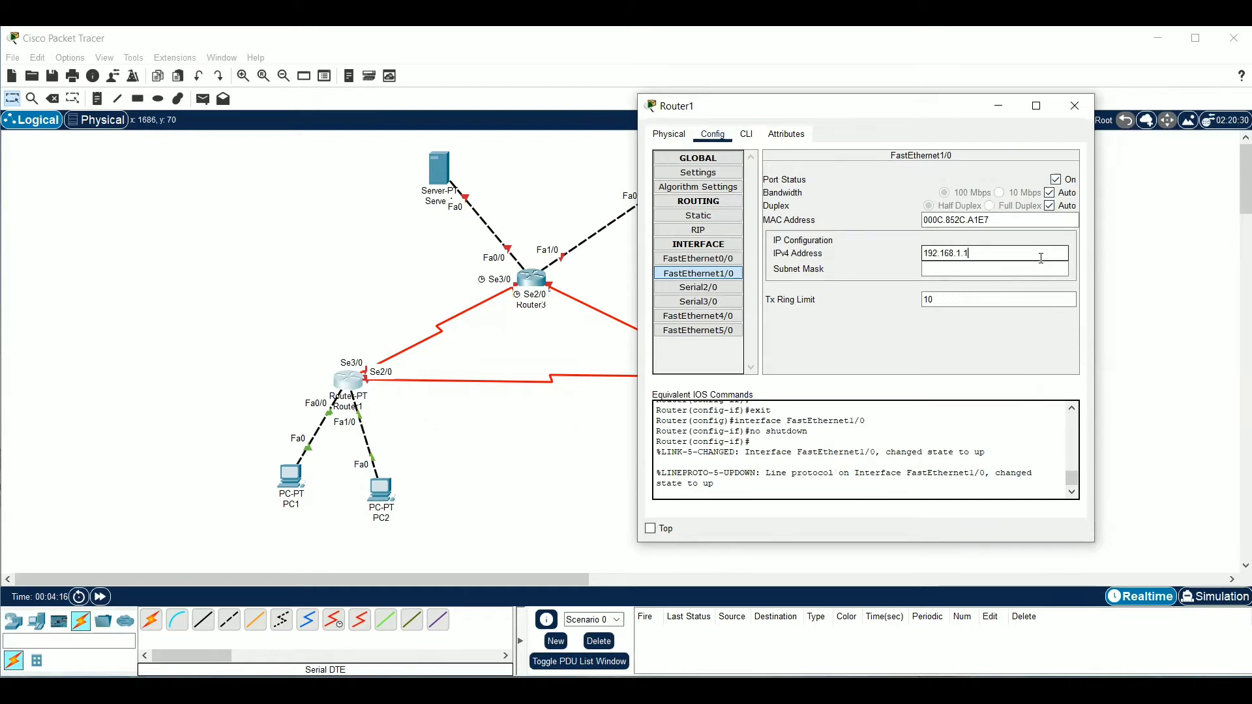
pyautogui.click(1042, 272)
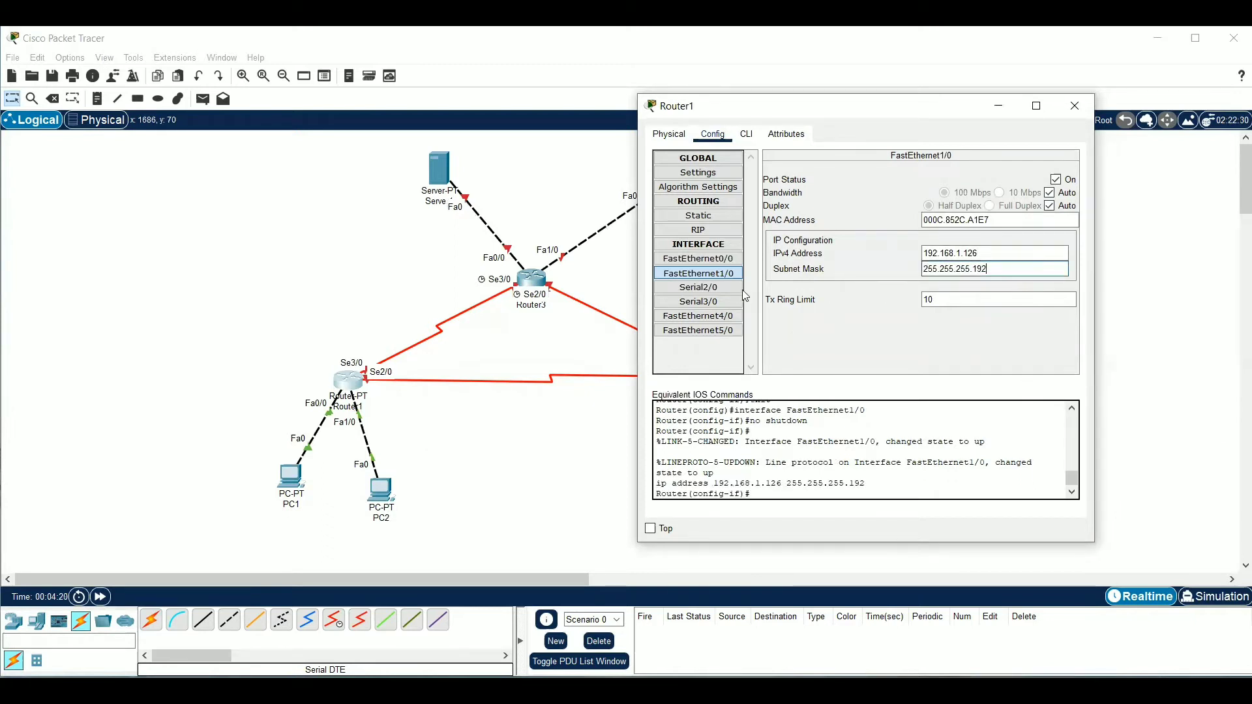
# Enable Router1's Serial2/0 port and set its IPv4 address to 12.12.12.1 with subnet mask 255.255.255.0
pyautogui.click(736, 291)
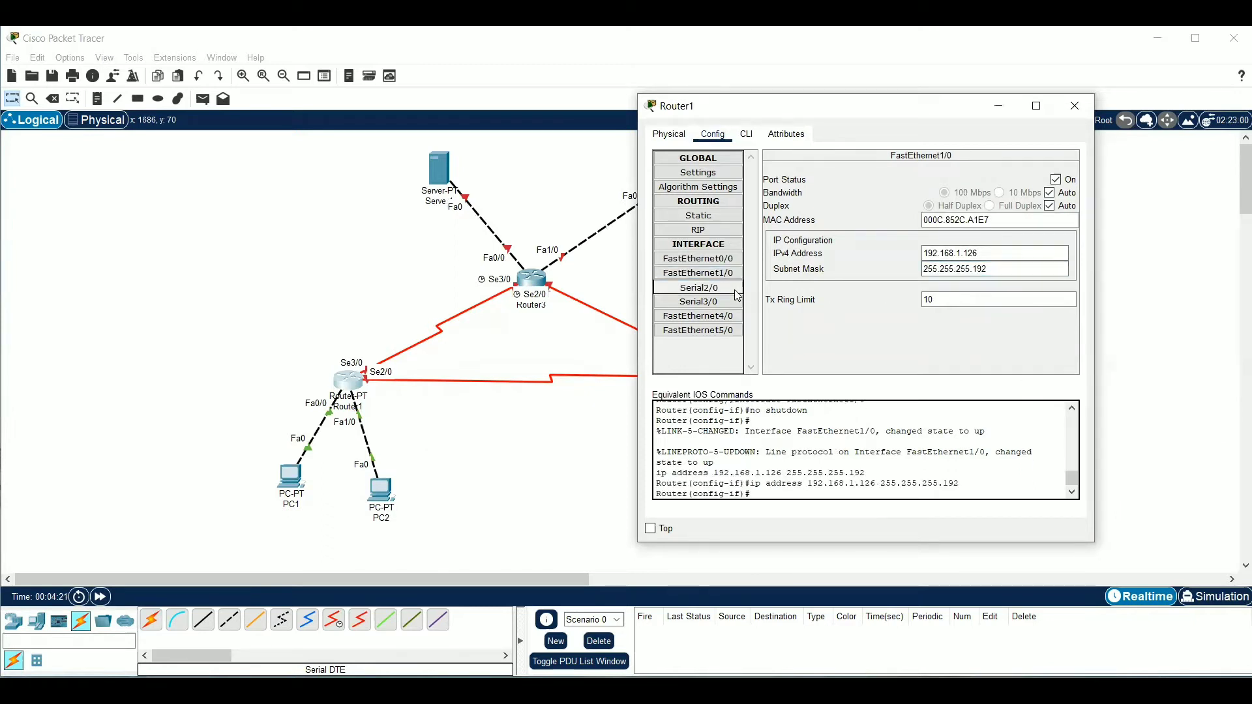
pyautogui.click(1056, 181)
pyautogui.click(1041, 236)
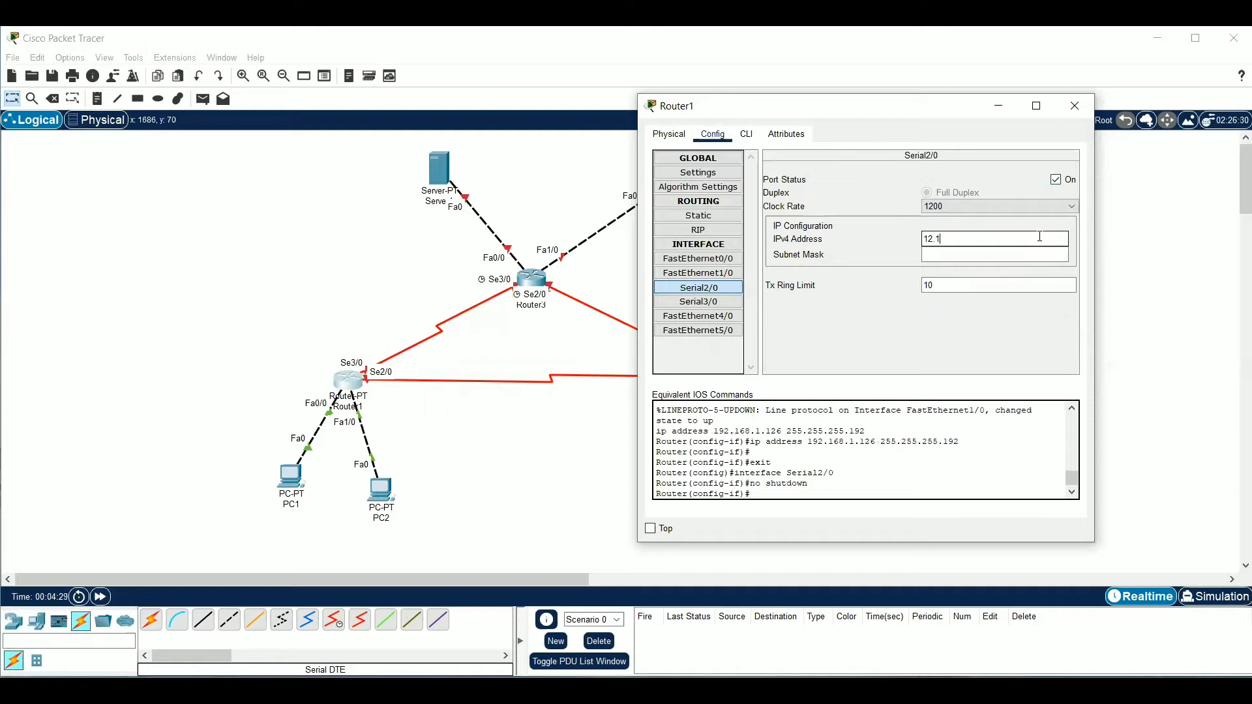
pyautogui.write('12.12.12.1')
pyautogui.click(1036, 253)
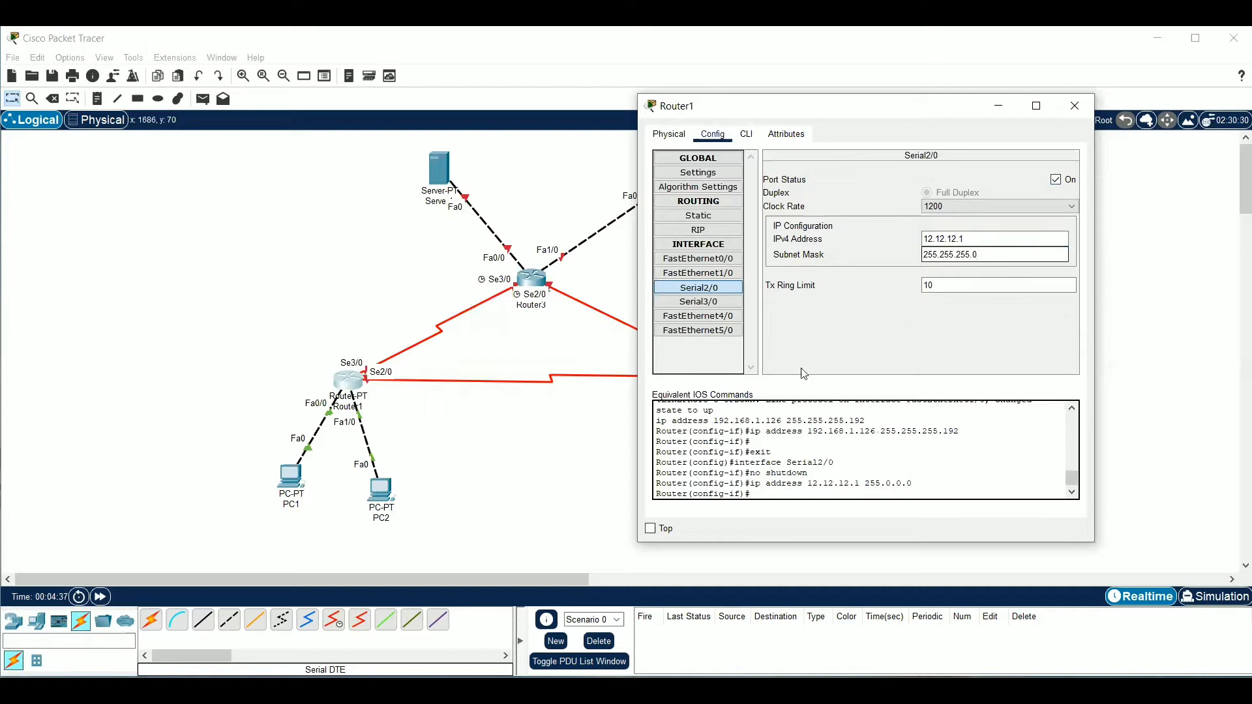
# Enable Router1's Serial3/0 port, set its IPv4 address to 13.13.13.1 with subnet mask 255.255.255.0, and close the router's configuration
pyautogui.click(698, 301)
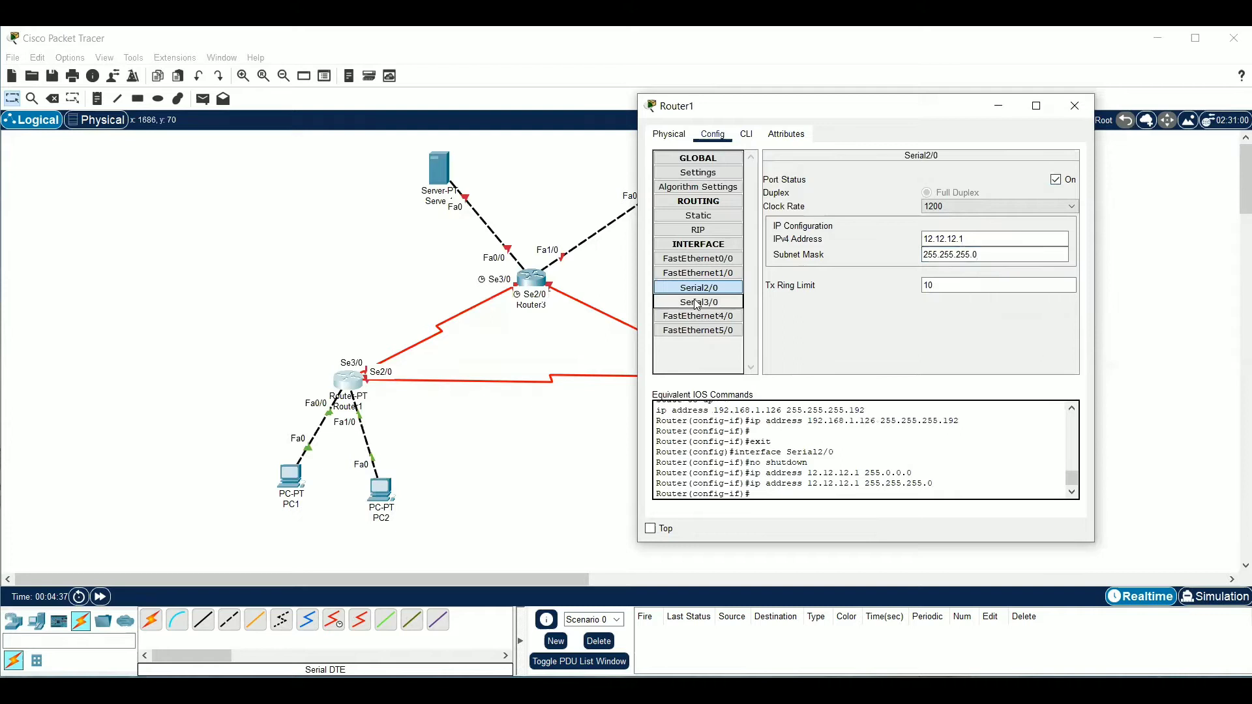
pyautogui.click(1057, 180)
pyautogui.click(1049, 238)
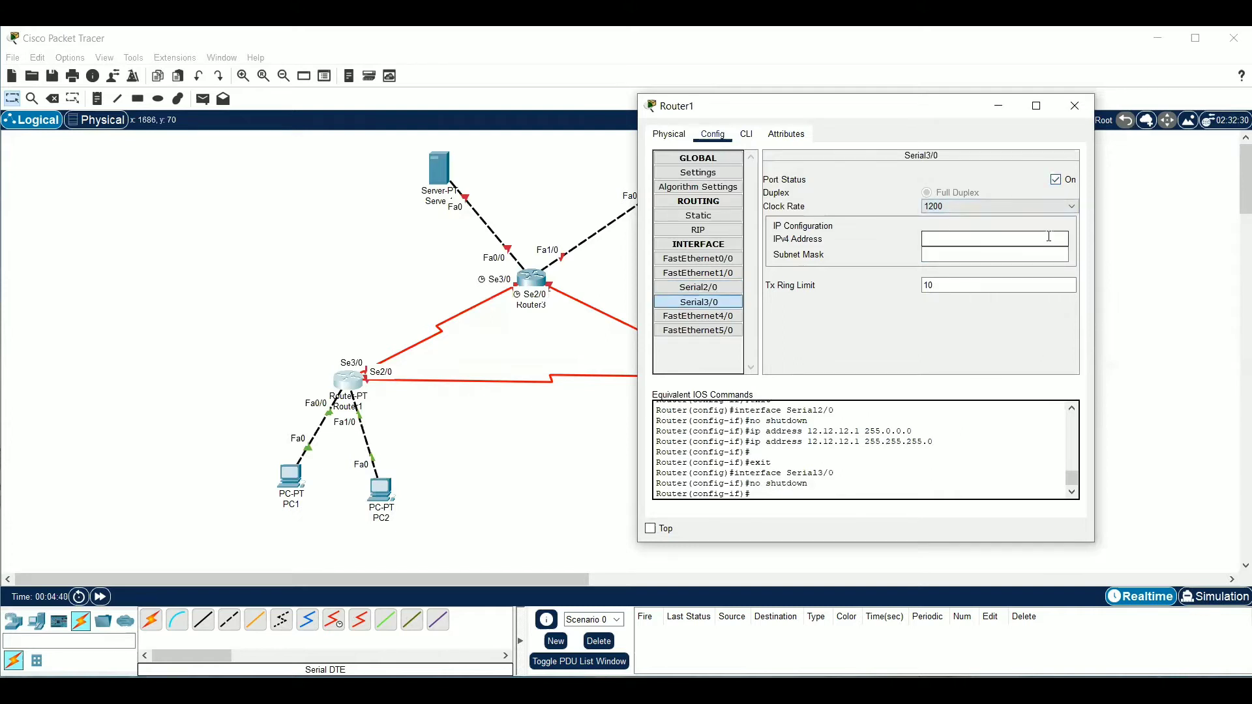
pyautogui.write('13.13.13.1')
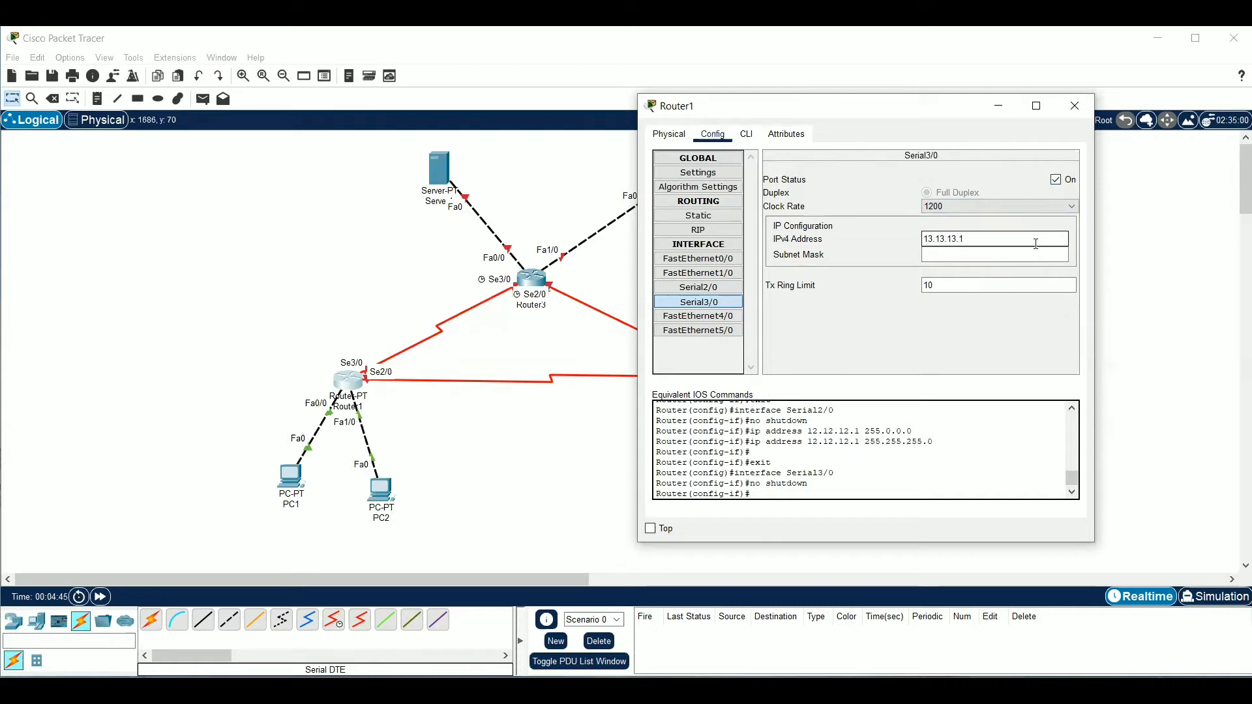
pyautogui.click(1036, 260)
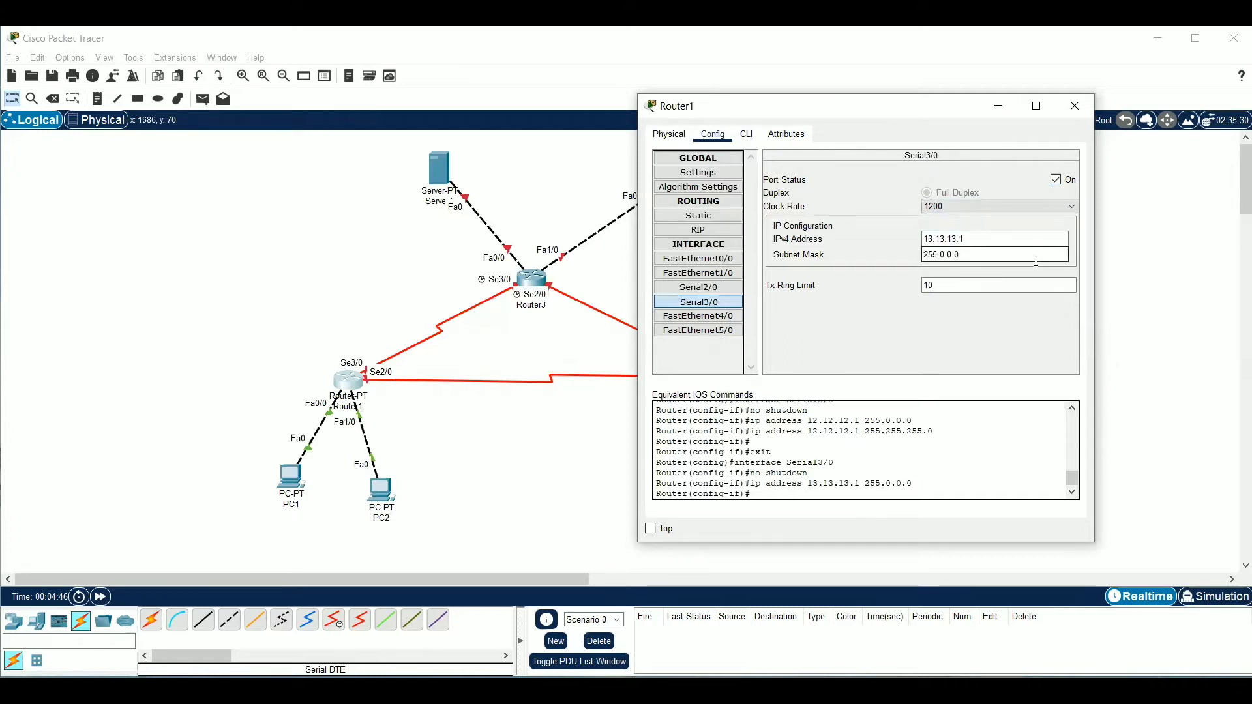
pyautogui.press('BackSpace')
pyautogui.write('255.255.')
pyautogui.click(1076, 107)
# Move PC1 slightly away from Router1 and set its static IPv4 address to 192.168.1.1 with subnet mask 255.255.255.192
pyautogui.moveTo(306, 480); pyautogui.dragTo(301, 492)
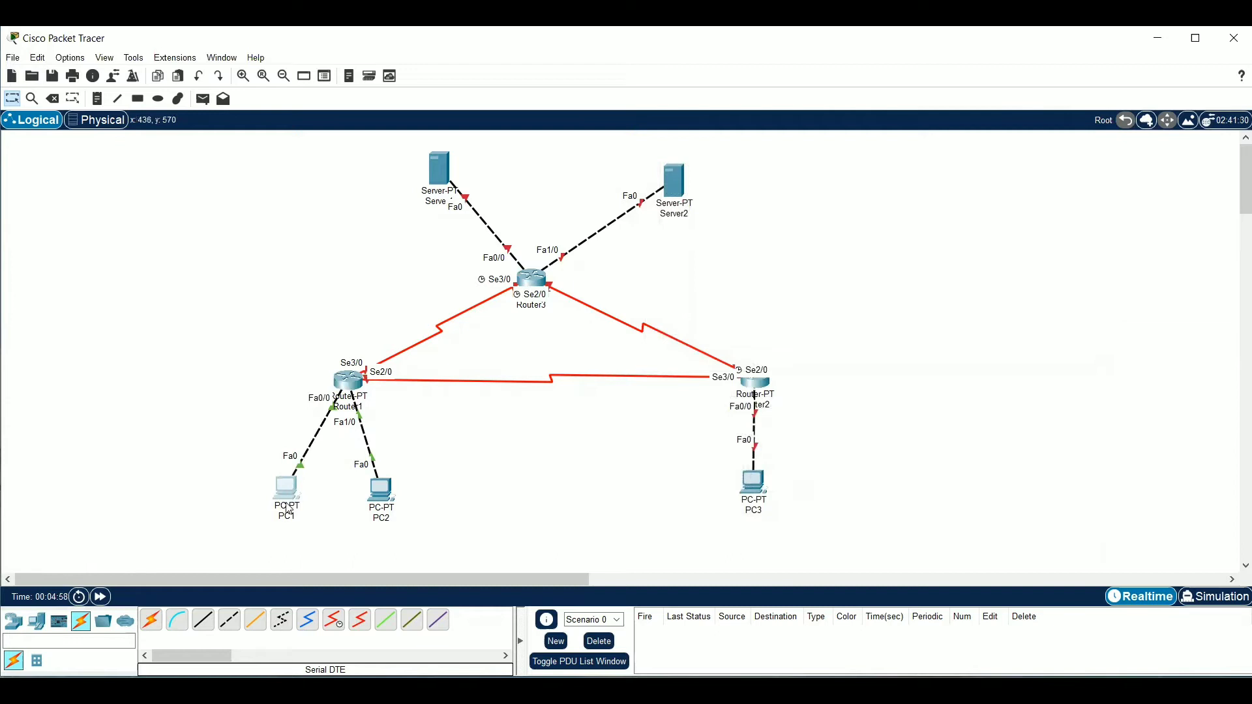
pyautogui.click(289, 509)
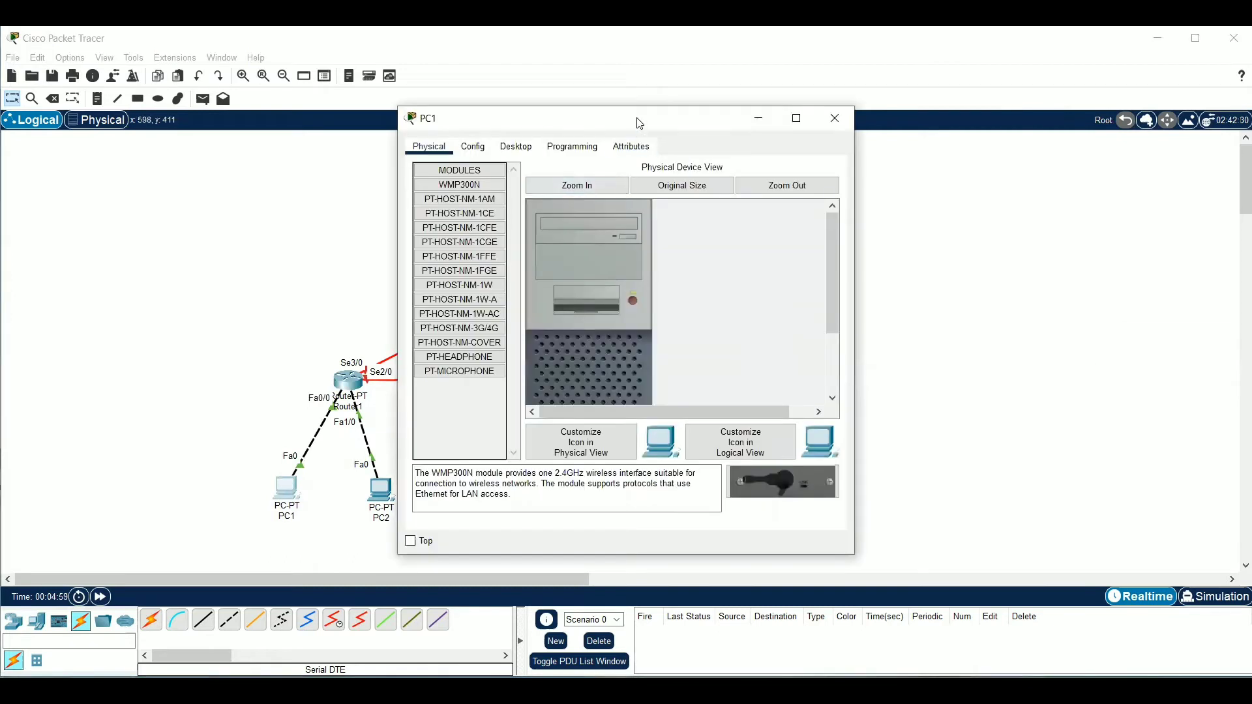
pyautogui.moveTo(639, 123); pyautogui.dragTo(765, 122)
pyautogui.click(642, 145)
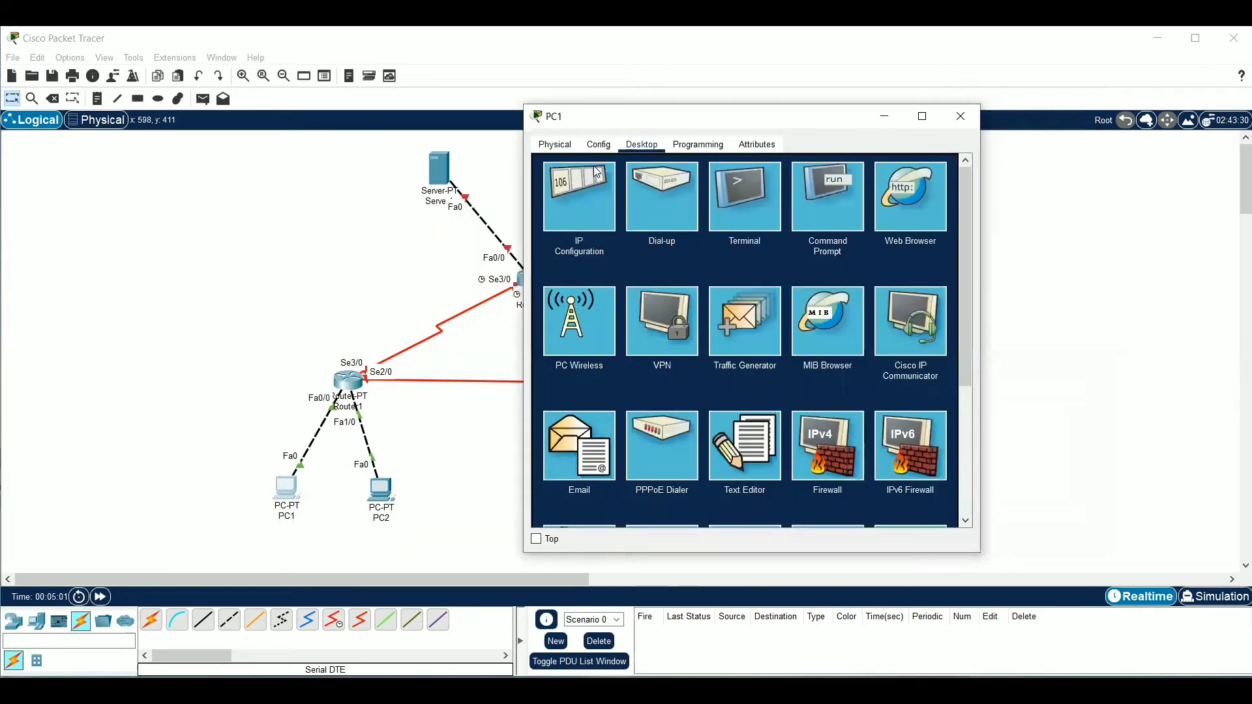
pyautogui.click(596, 172)
pyautogui.click(707, 241)
pyautogui.write('192.168')
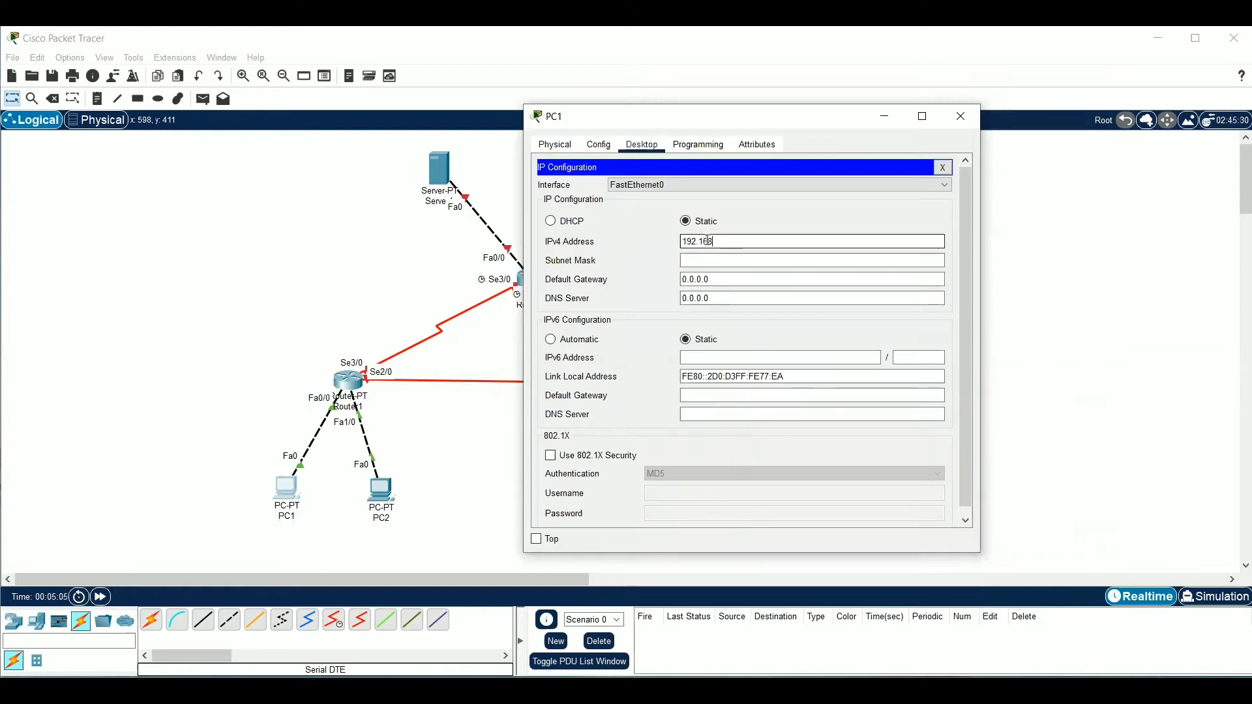
pyautogui.write('.1.1')
pyautogui.click(750, 256)
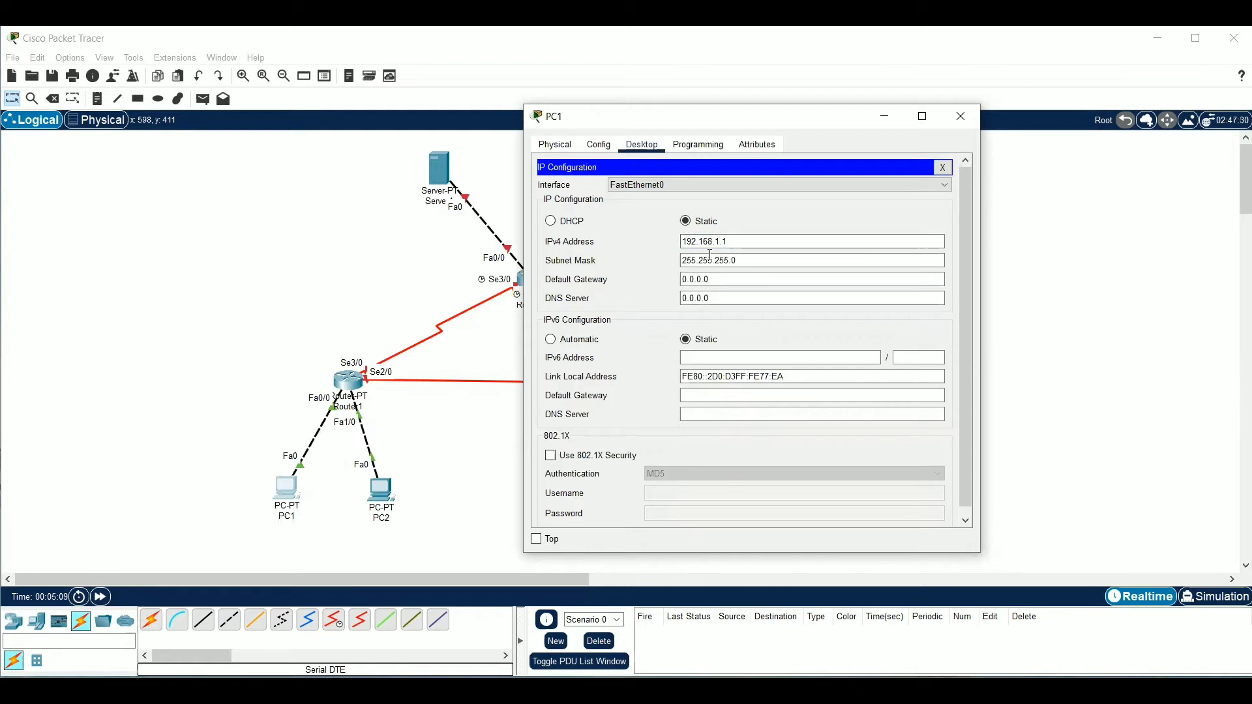
pyautogui.press('BackSpace')
pyautogui.write('192')
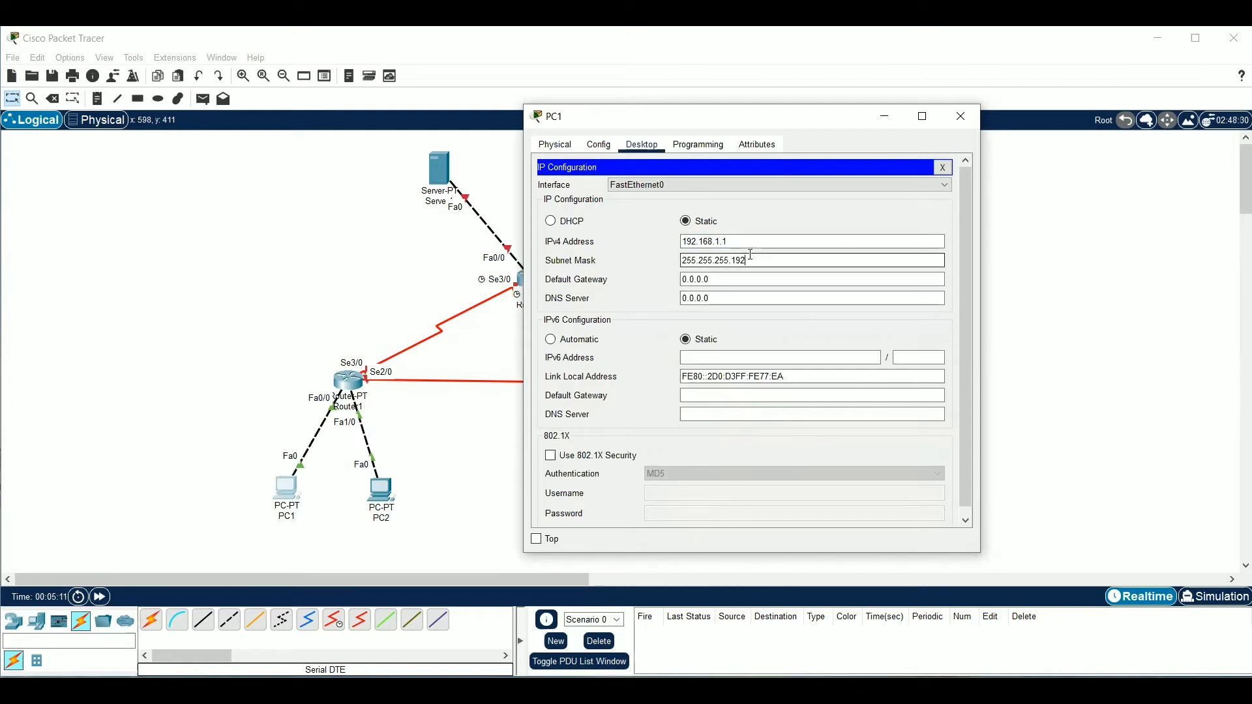
# Set PC1's IPv4 default gateway to 192.168.1.62 and close its configuration
pyautogui.click(706, 280)
pyautogui.hotkey('ctrl', 'a')
pyautogui.press('BackSpace')
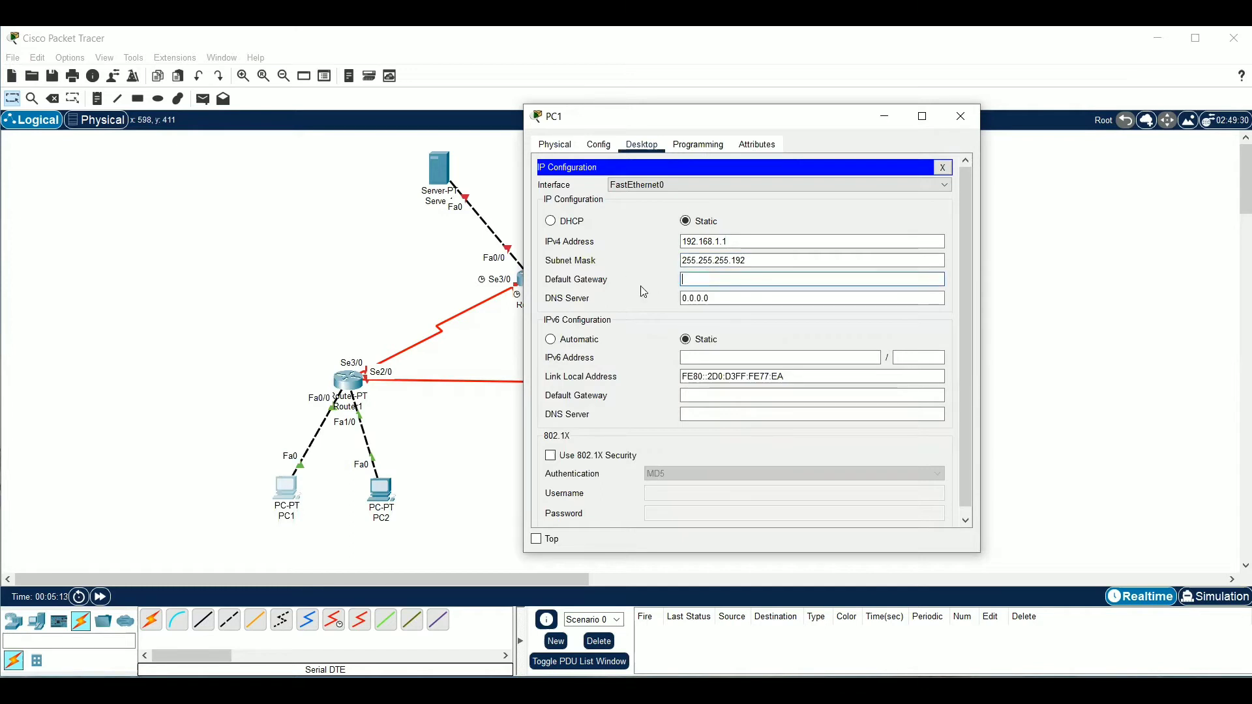
pyautogui.write('192.168.1.62')
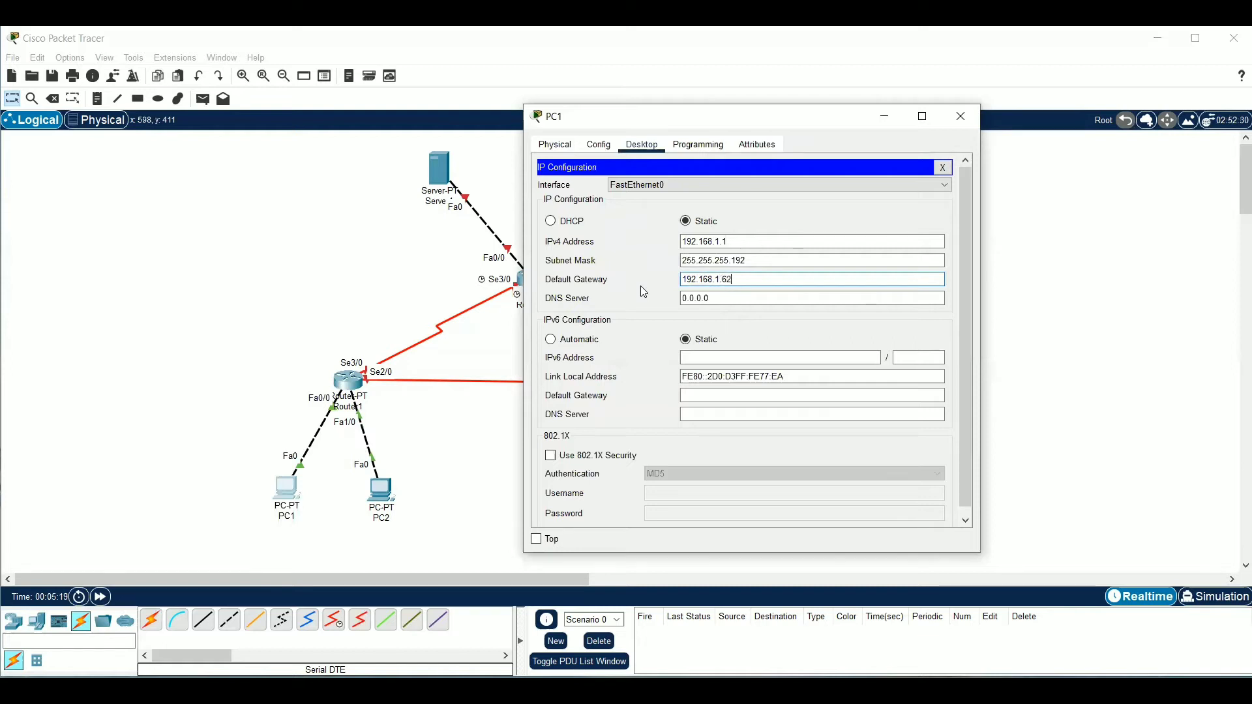
pyautogui.click(943, 167)
pyautogui.click(964, 124)
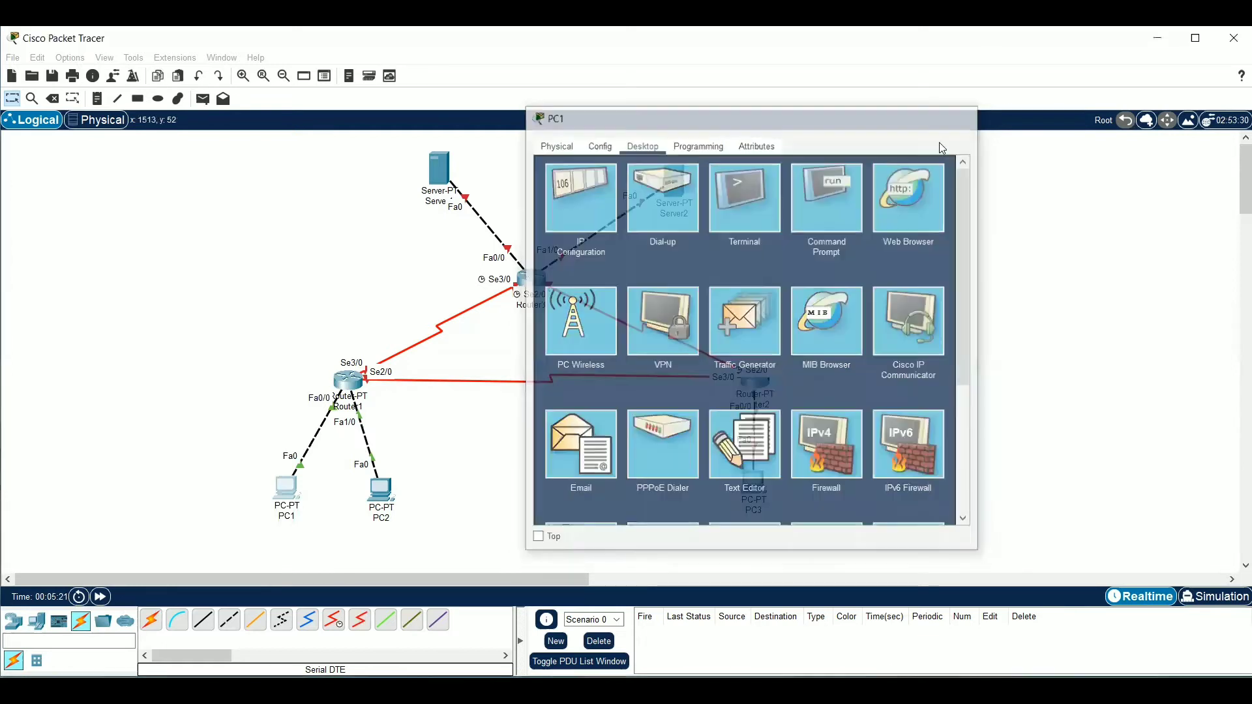
# Set PC2's static IPv4 address to 192.168.1.65 with subnet mask 255.255.255.192
pyautogui.click(385, 502)
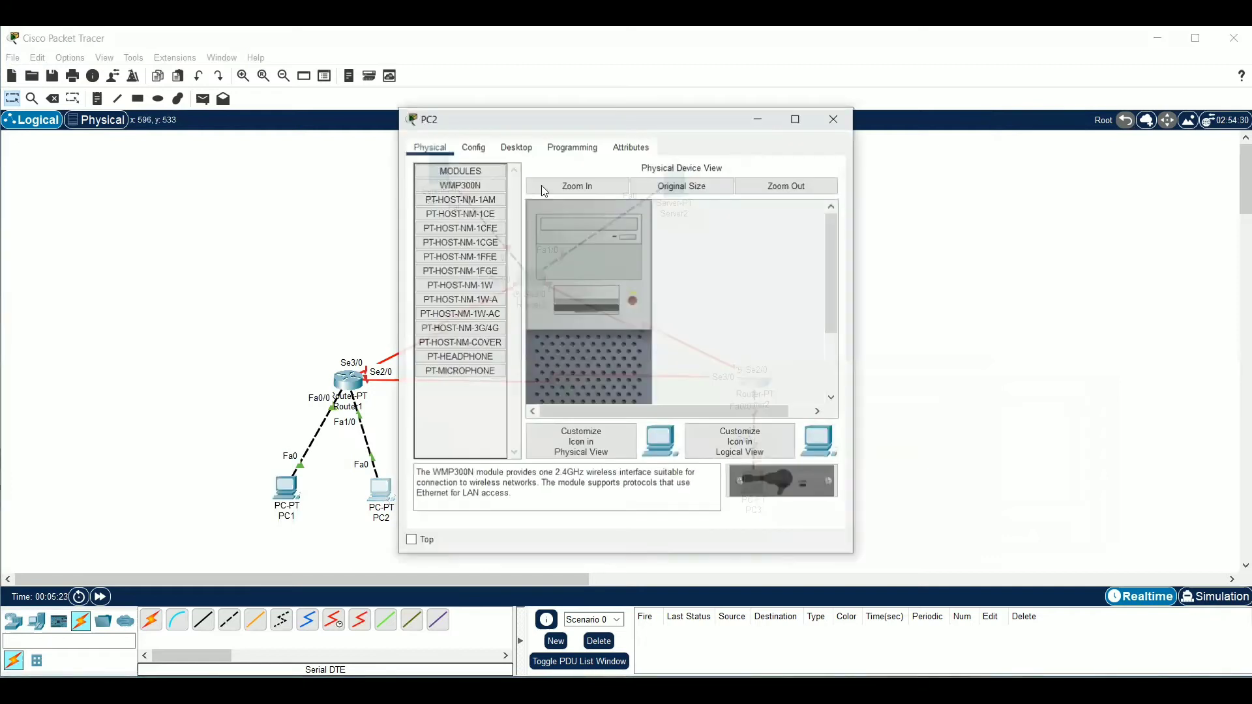
pyautogui.moveTo(582, 123); pyautogui.dragTo(873, 126)
pyautogui.click(815, 150)
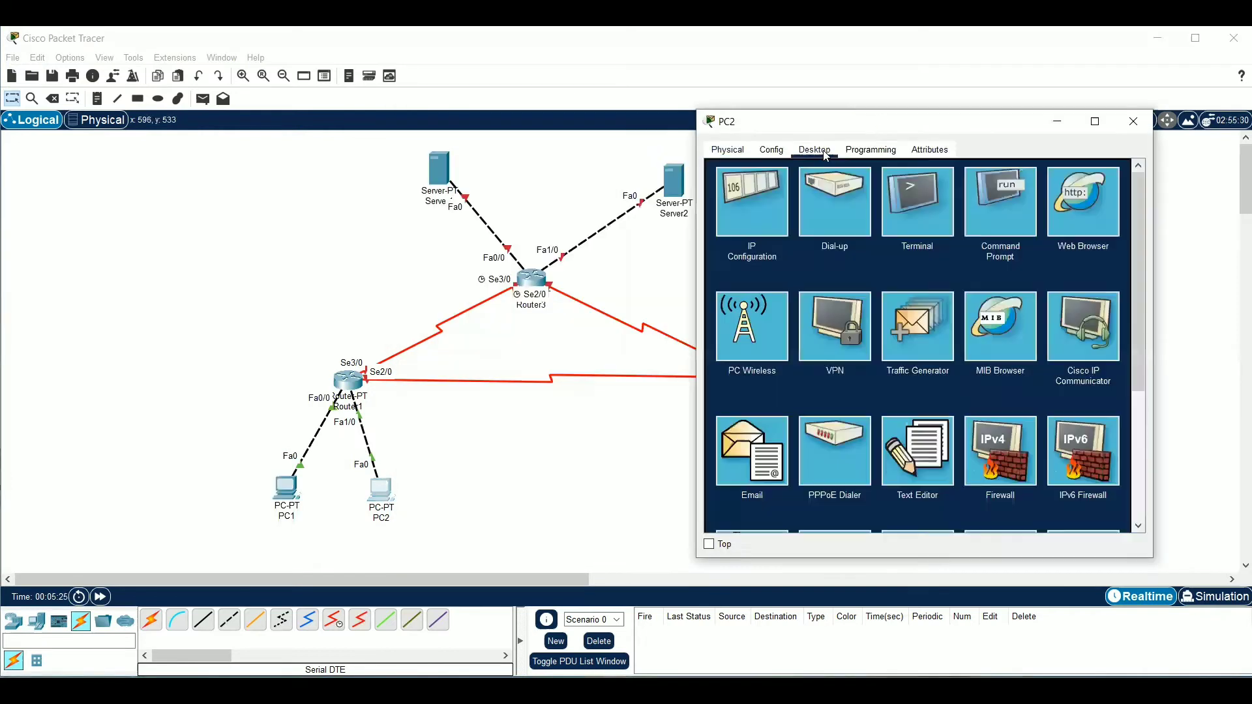
pyautogui.click(681, 217)
pyautogui.click(676, 312)
pyautogui.click(382, 496)
pyautogui.click(753, 202)
pyautogui.click(898, 245)
pyautogui.write('192.168')
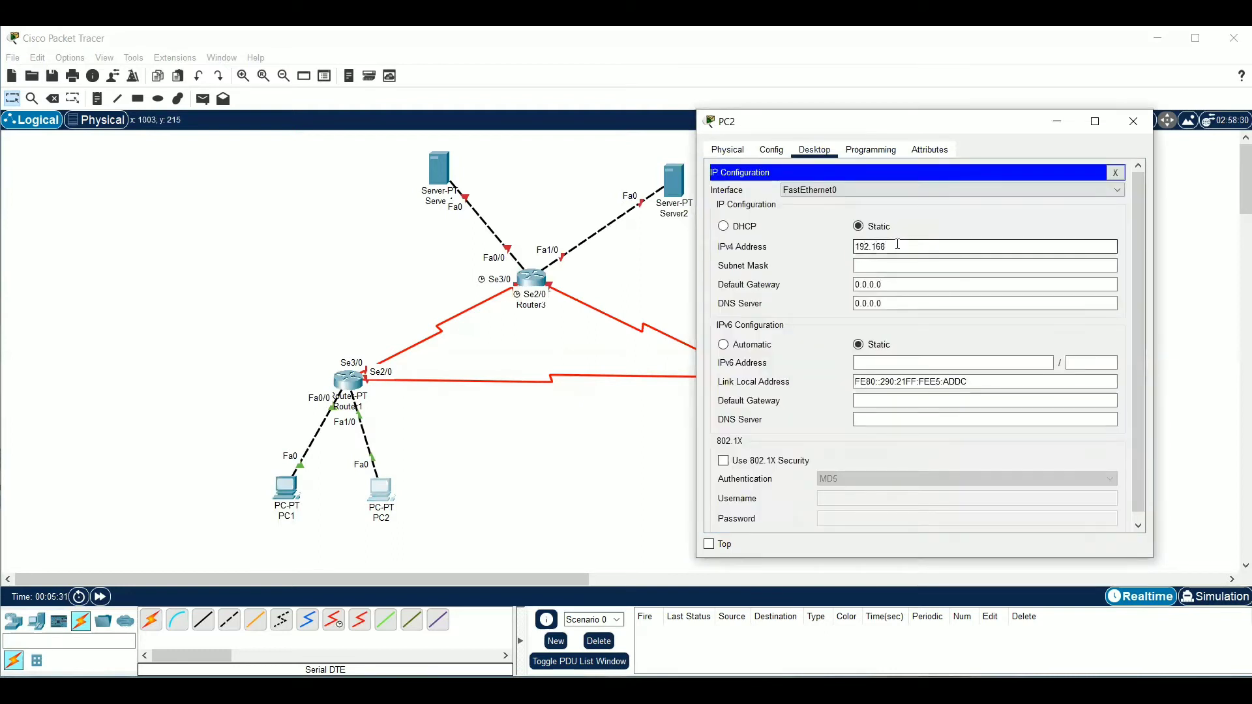
pyautogui.write('.1.65')
pyautogui.click(920, 266)
pyautogui.write('192')
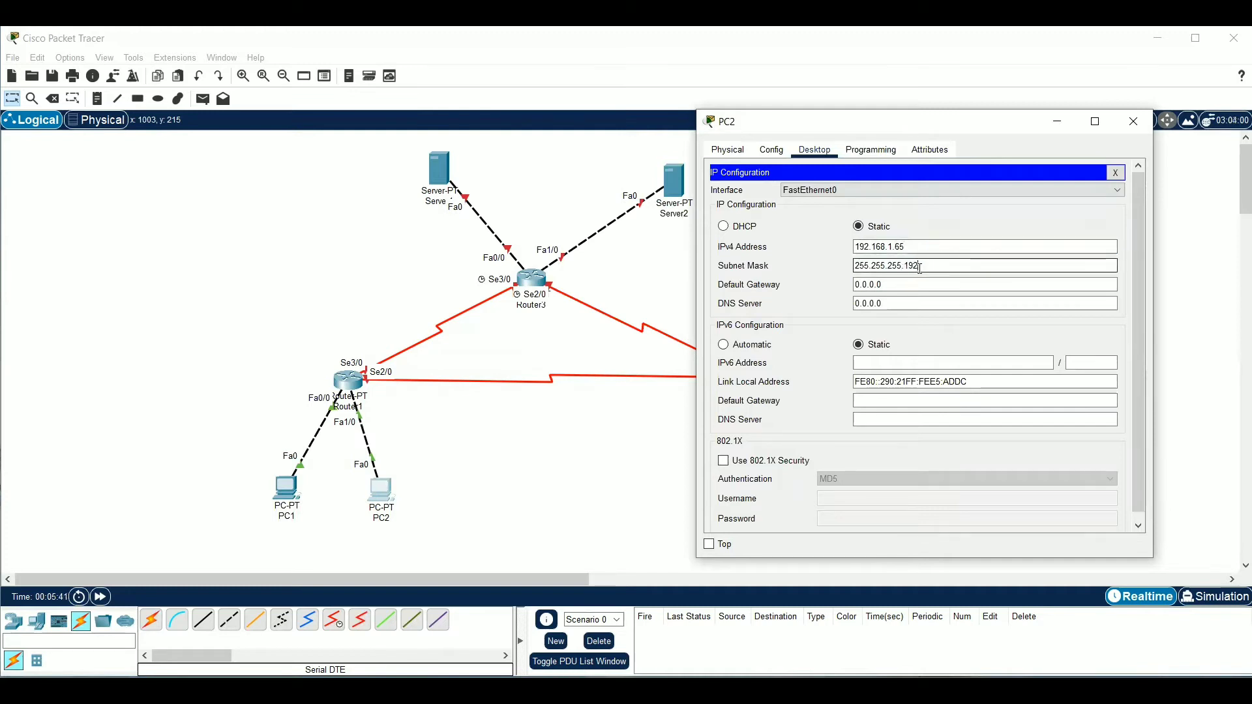
# Set PC2's IPv4 default gateway to 192.168.1.126
pyautogui.press('Tab')
pyautogui.press('BackSpace')
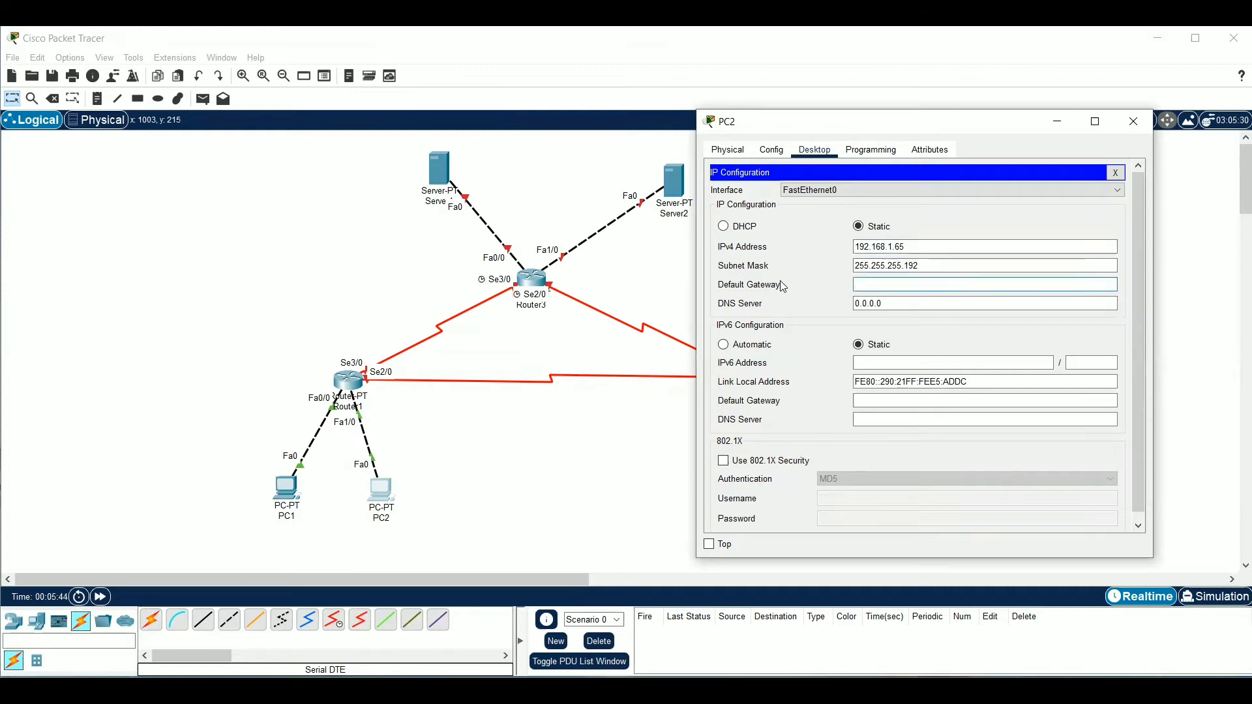
pyautogui.write('192.168')
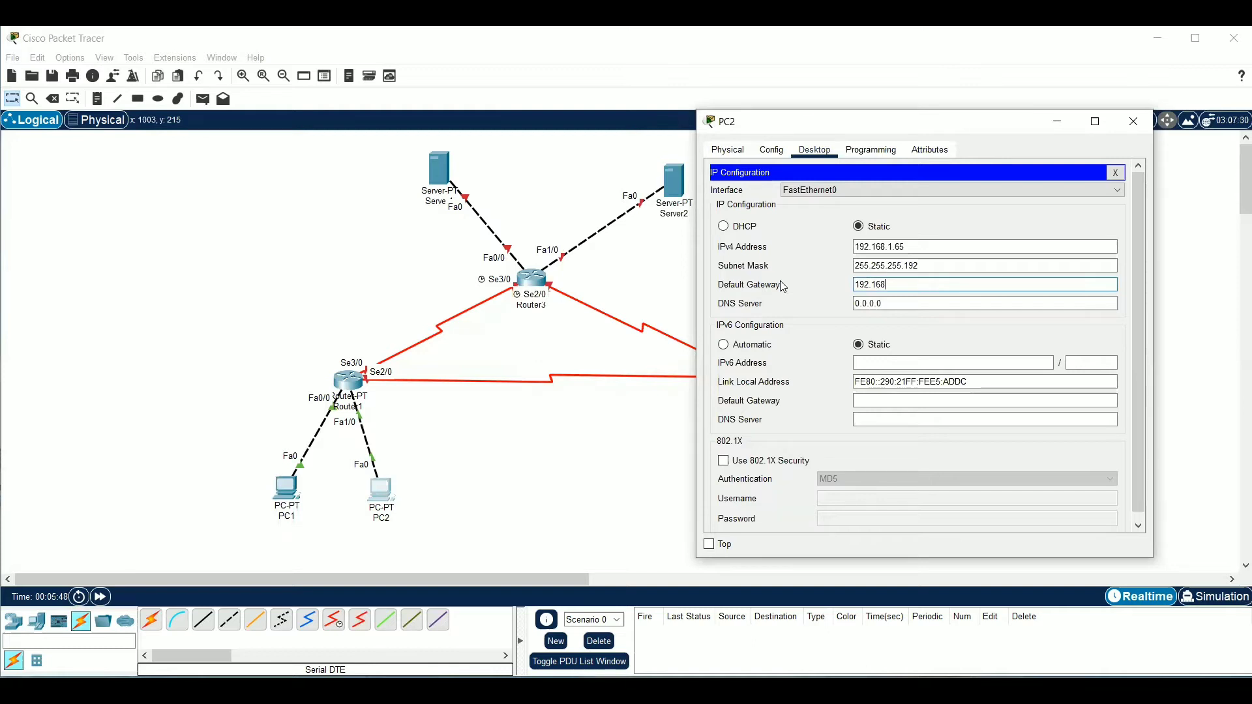
pyautogui.write('.1.126')
# Review PC1's IP configuration and the addresses of Router1's FastEthernet0/0 and FastEthernet1/0 ports
pyautogui.click(286, 488)
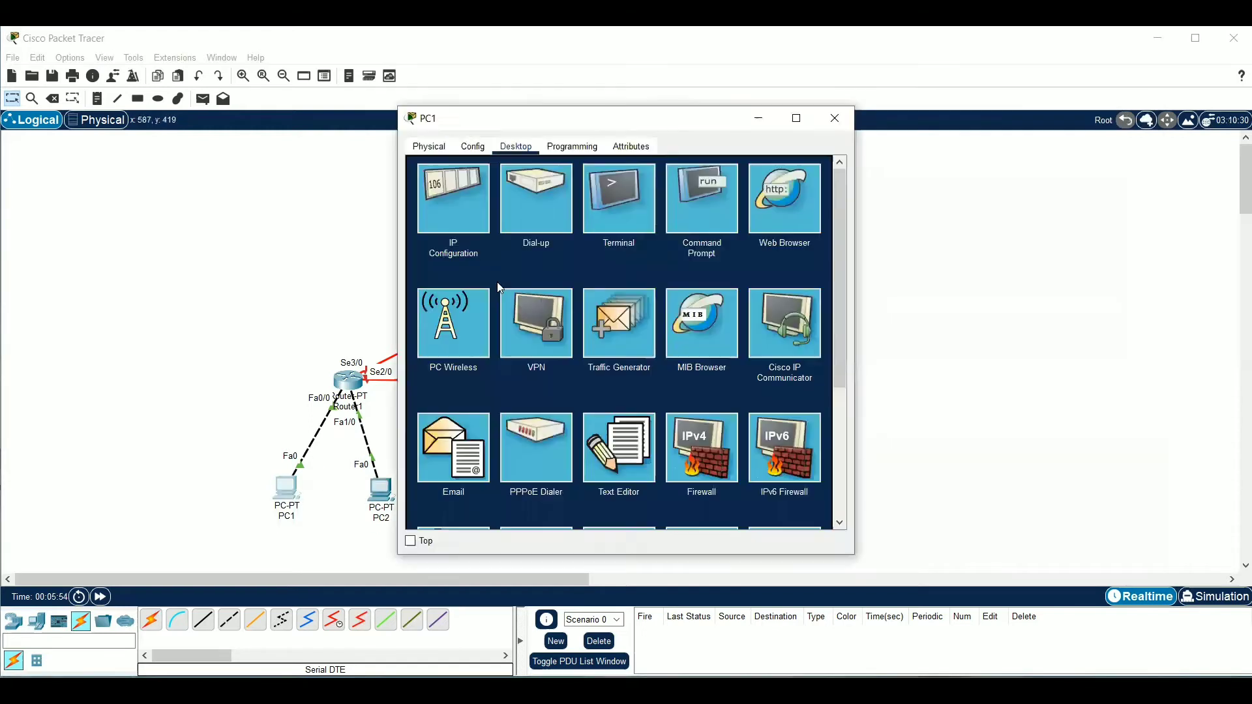
pyautogui.click(472, 209)
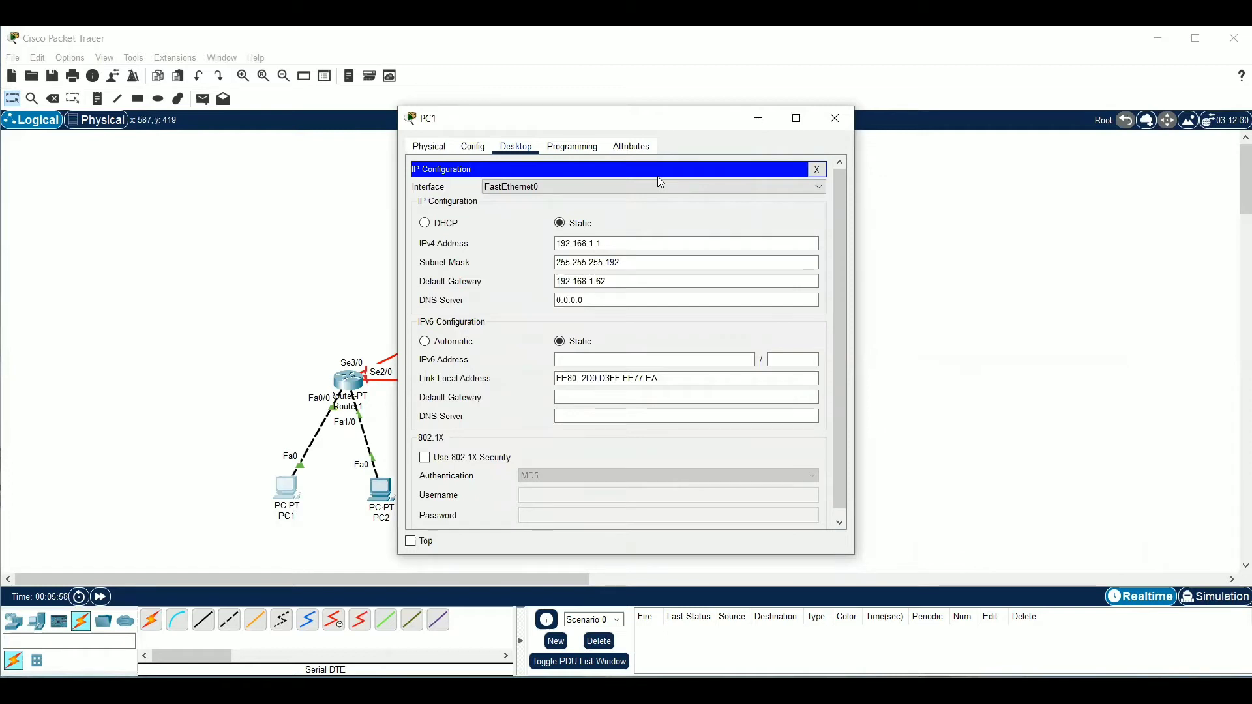
pyautogui.click(316, 354)
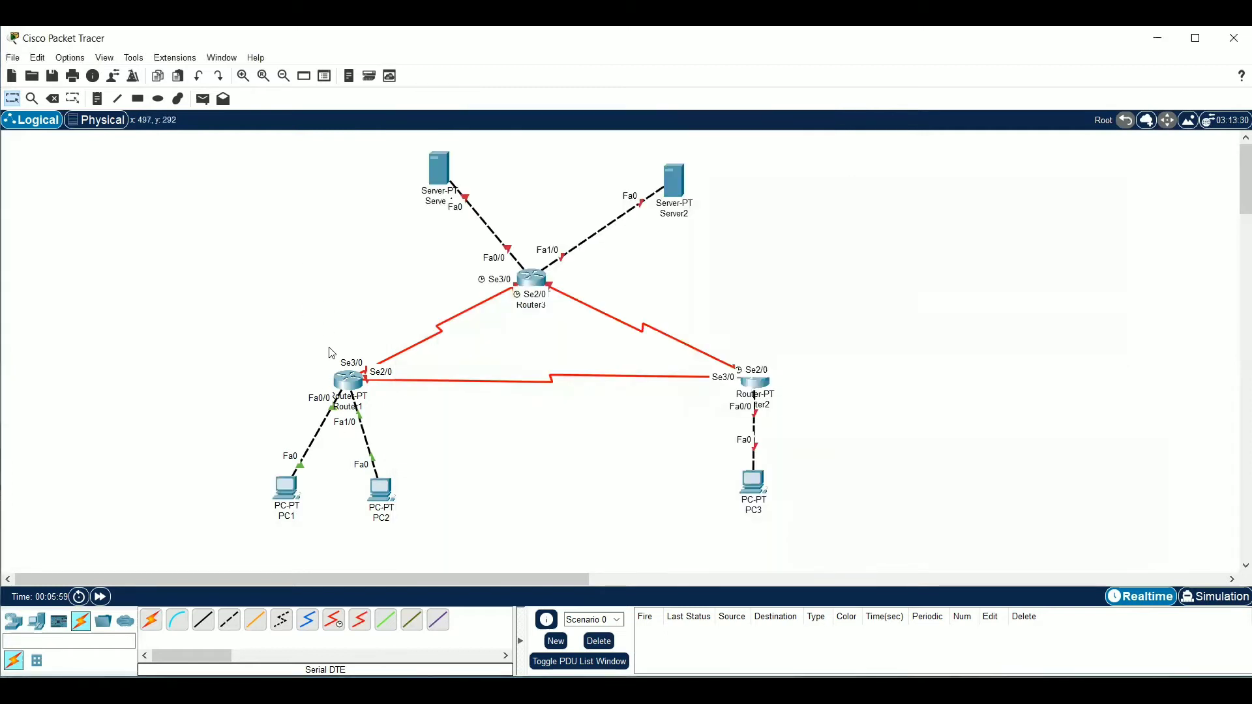
pyautogui.click(346, 380)
pyautogui.click(460, 272)
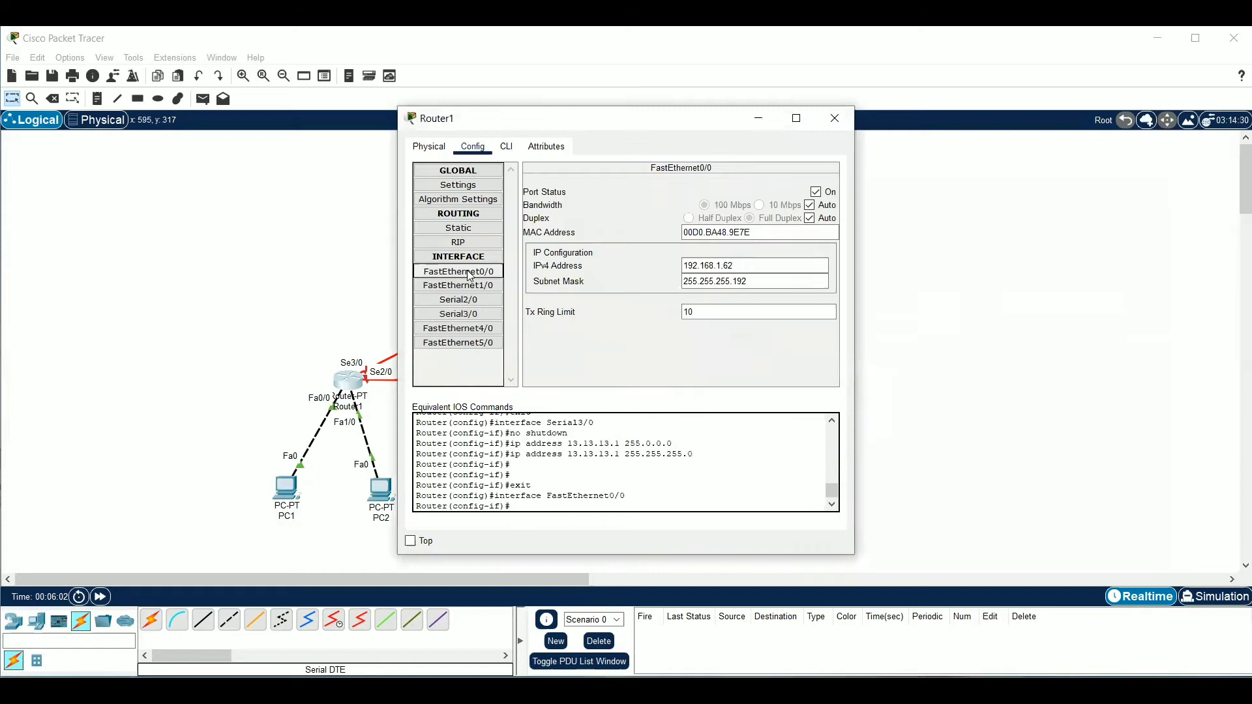
pyautogui.click(470, 286)
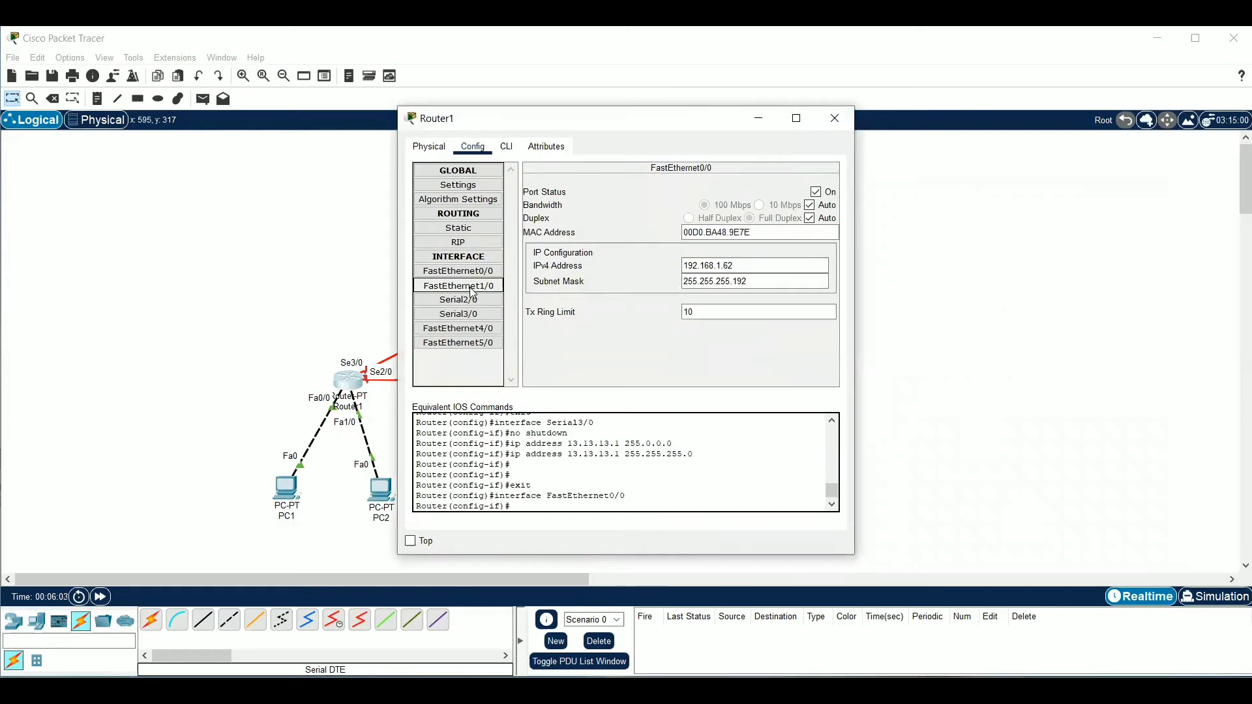
pyautogui.click(847, 124)
# Enable the Serial3/0 and Serial2/0 ports on Router2
pyautogui.click(752, 390)
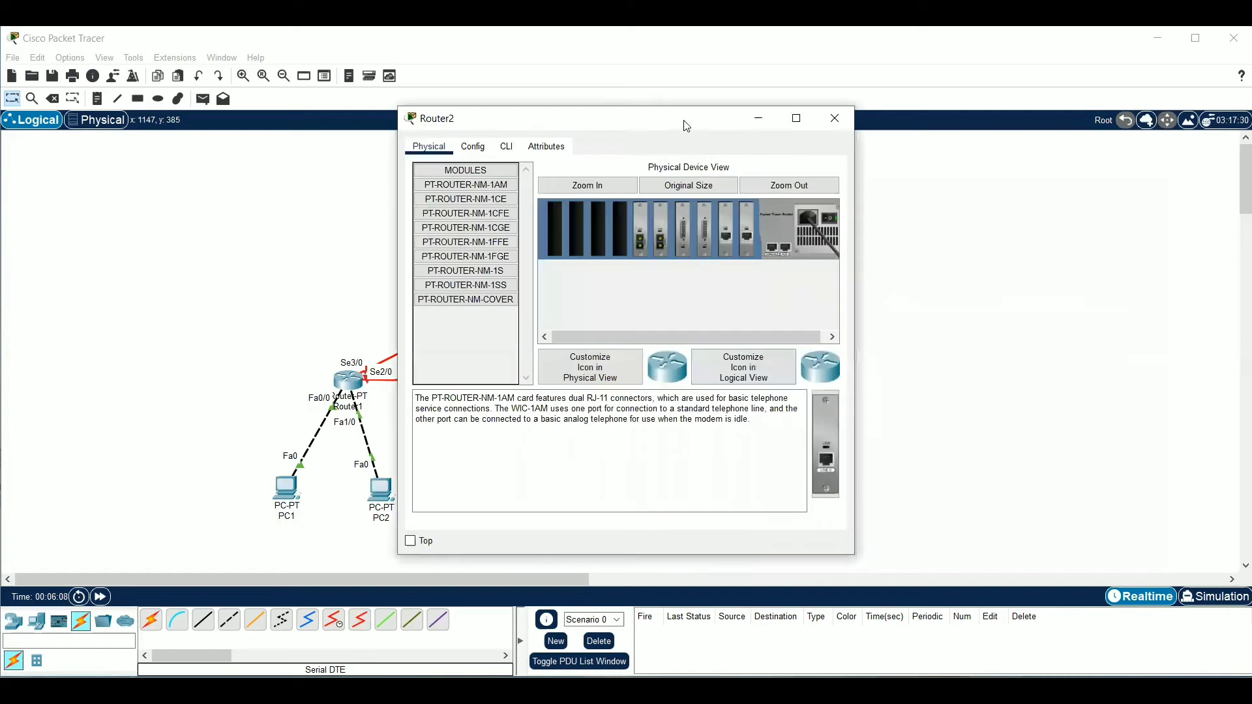
pyautogui.moveTo(687, 126); pyautogui.dragTo(1069, 118)
pyautogui.click(854, 140)
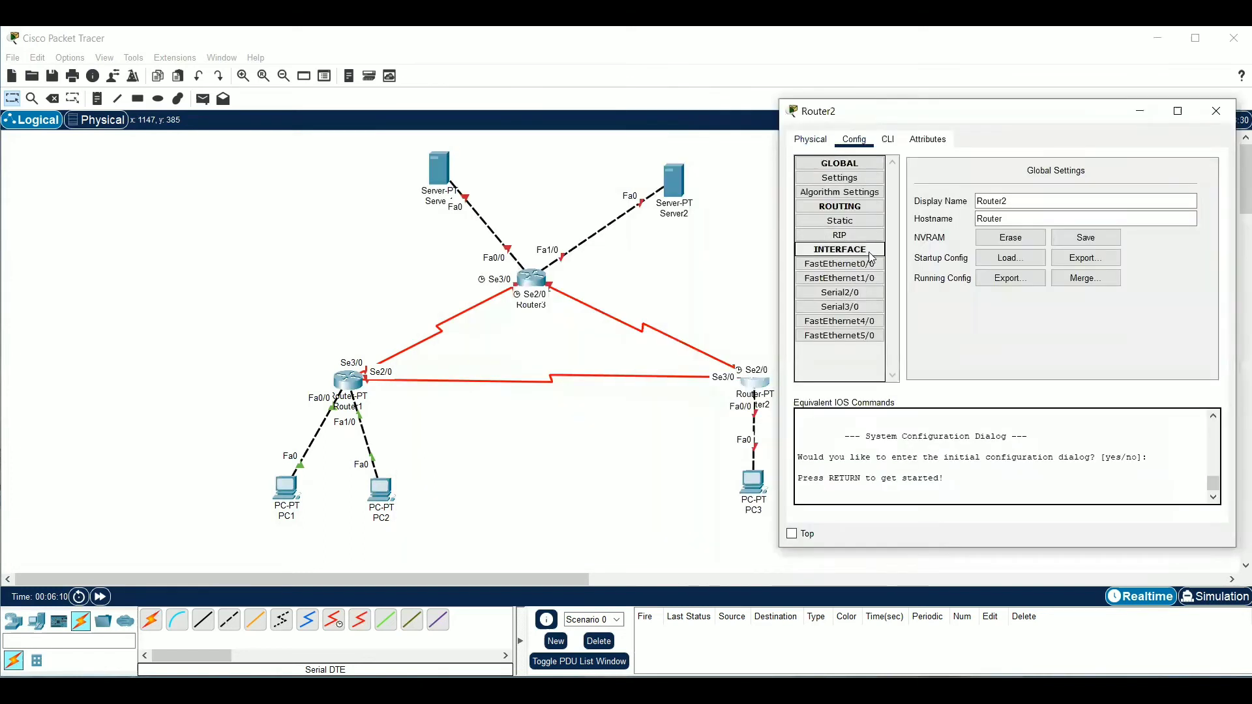
pyautogui.click(872, 305)
pyautogui.click(1198, 185)
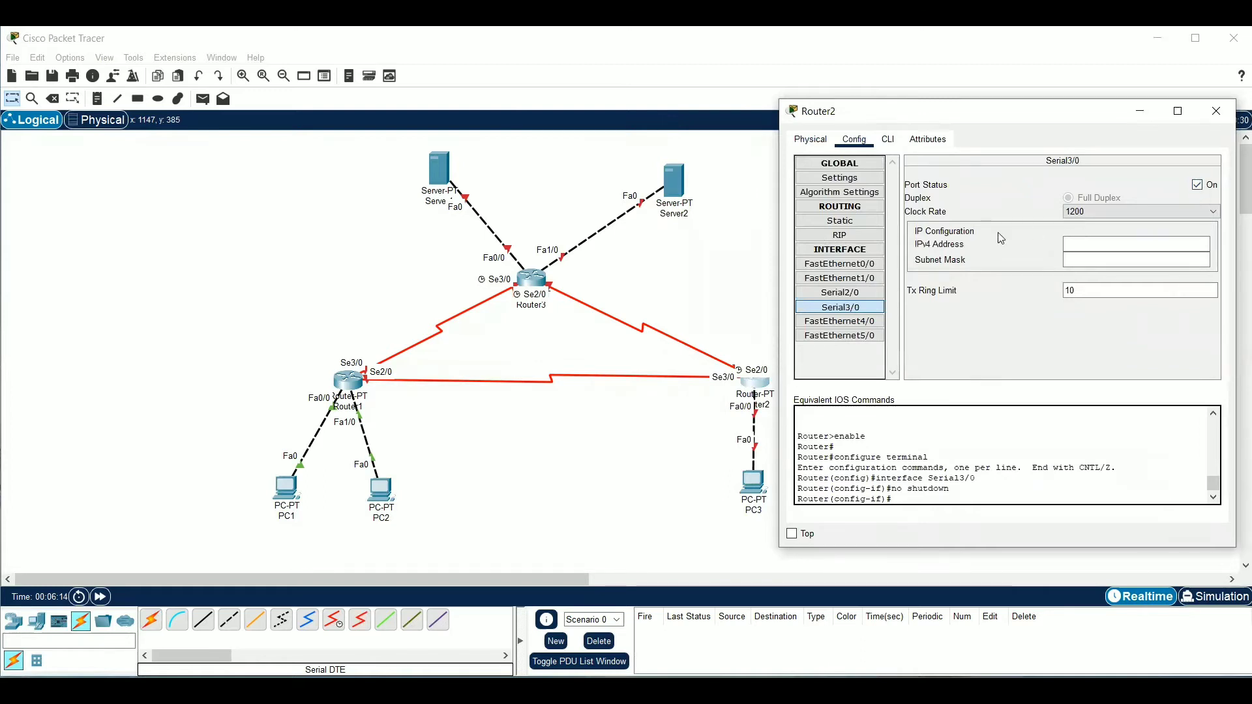
pyautogui.click(840, 292)
pyautogui.click(1197, 185)
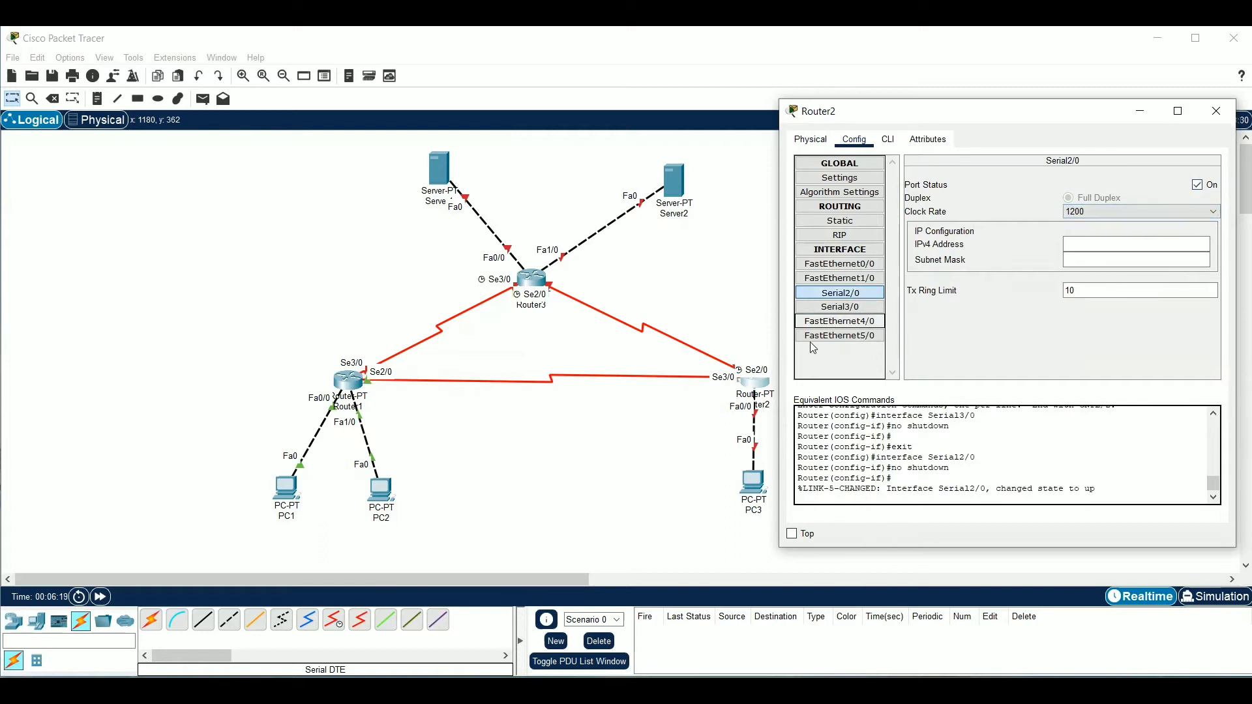
# Shift Router2 slightly in the workspace and set its Serial2/0 IPv4 address to 12.12.12.2 with subnet mask 255.255.255.0
pyautogui.moveTo(758, 388)
pyautogui.mouseDown()
pyautogui.moveTo(757, 345)
pyautogui.moveTo(752, 406)
pyautogui.moveTo(882, 262)
pyautogui.moveTo(884, 205)
pyautogui.moveTo(771, 364)
pyautogui.moveTo(729, 378)
pyautogui.moveTo(738, 395)
pyautogui.mouseUp()
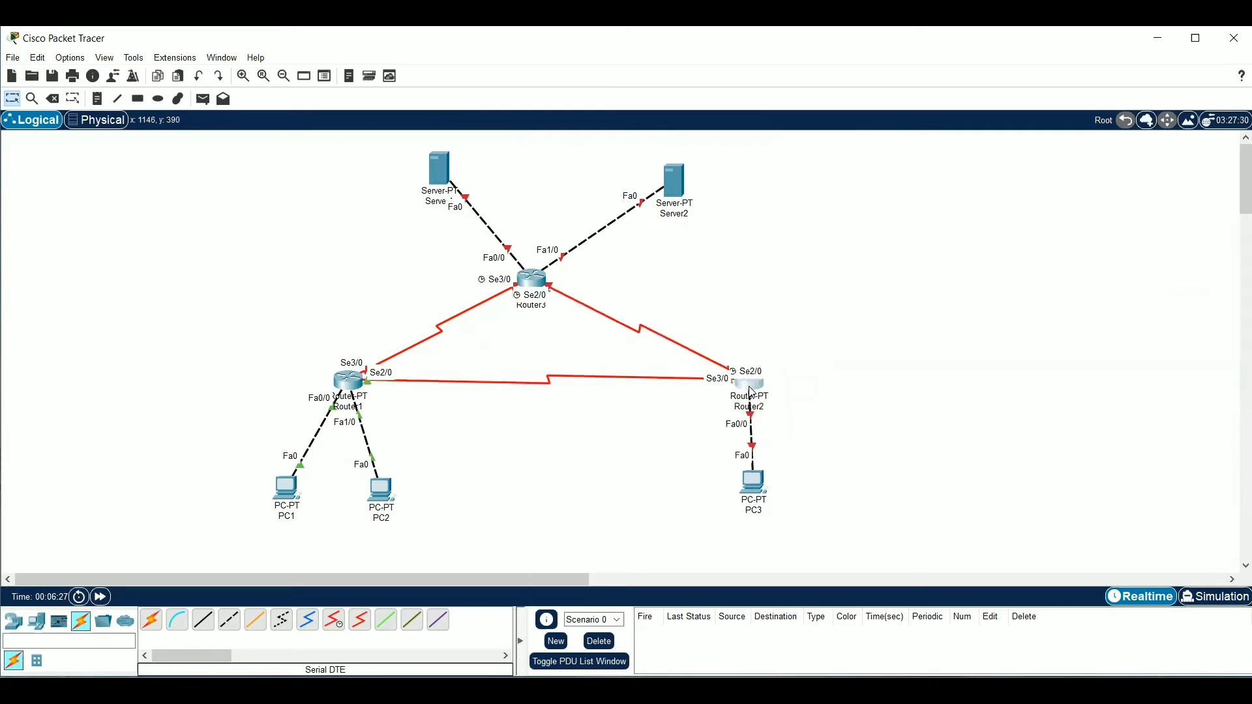
pyautogui.click(754, 398)
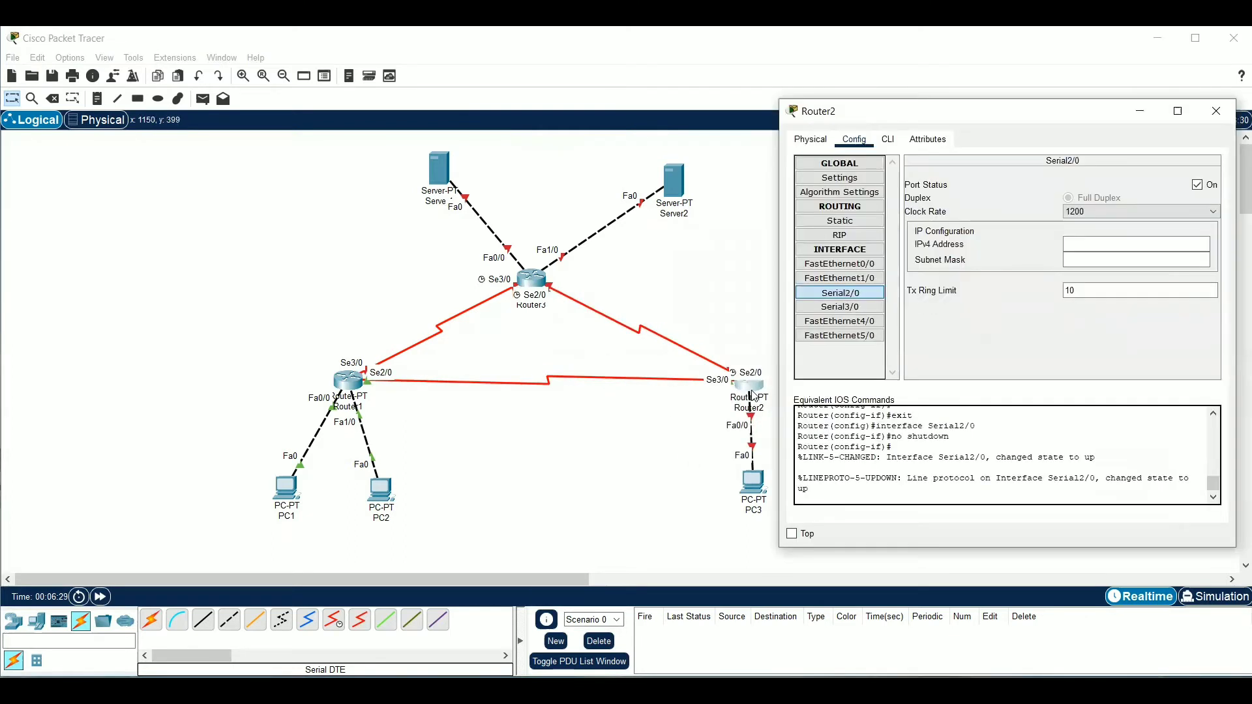
pyautogui.click(1082, 242)
pyautogui.write('12')
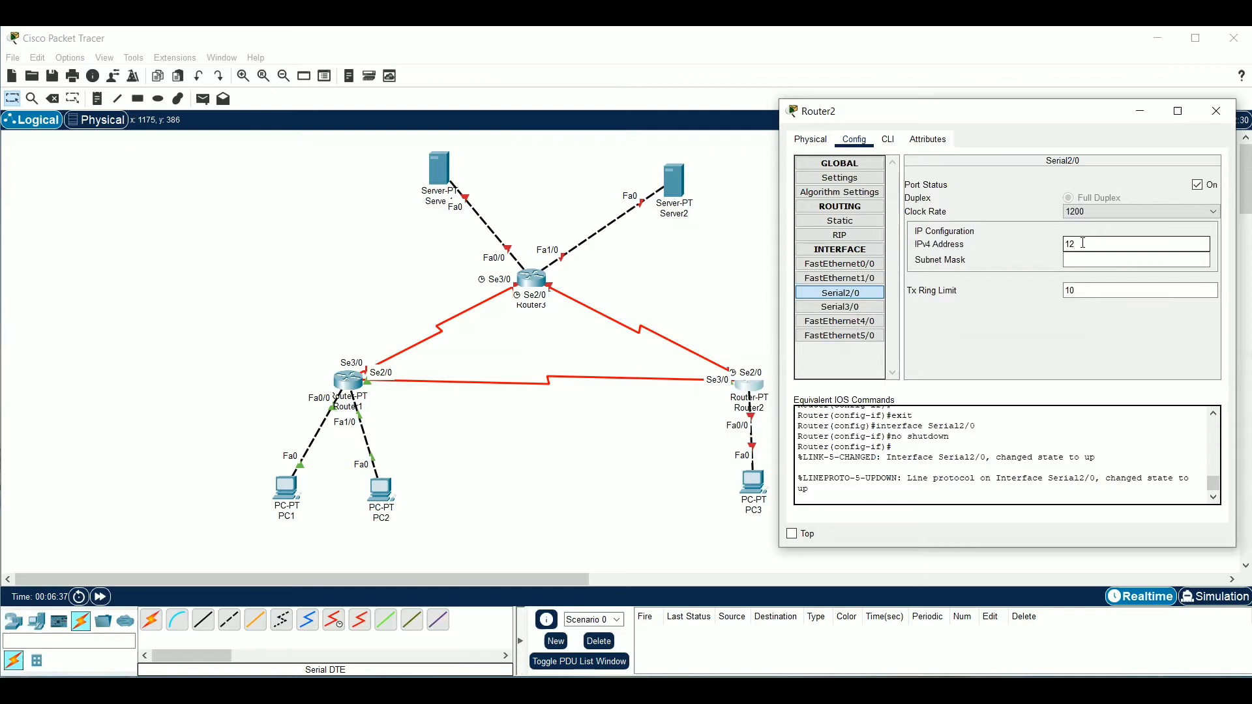
pyautogui.write('.12.12.2')
pyautogui.click(1088, 260)
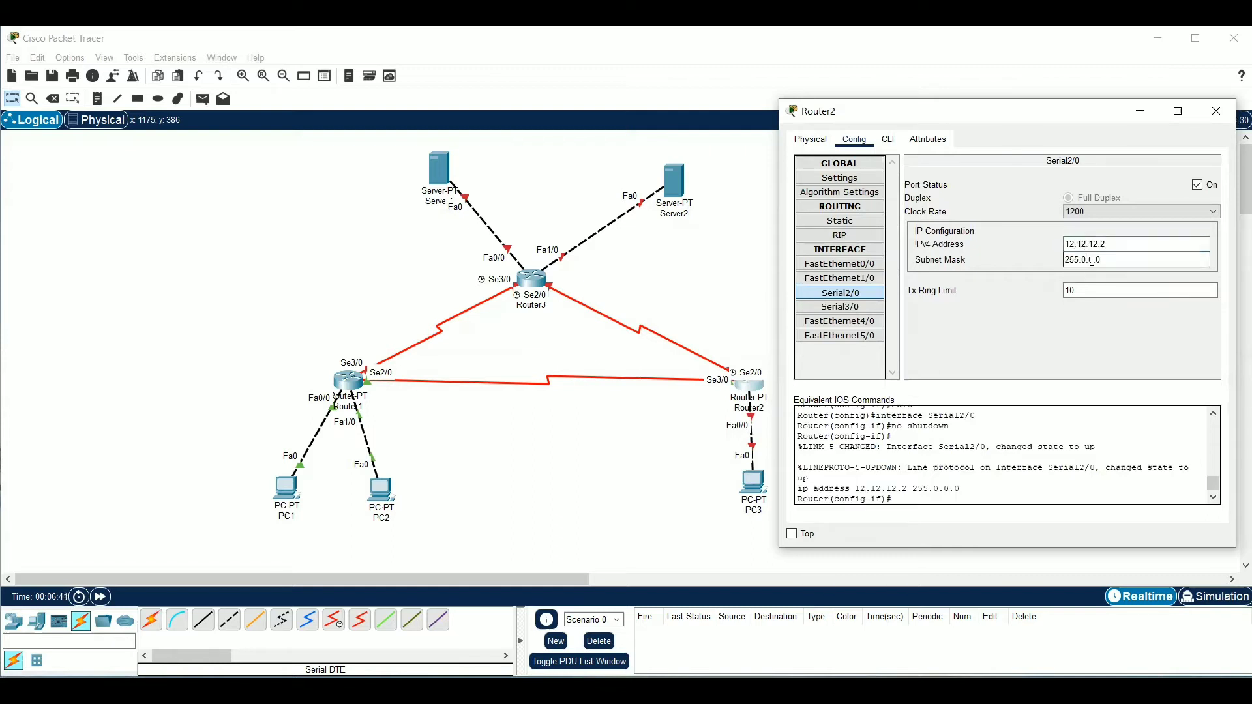
pyautogui.press('BackSpace')
pyautogui.press('BackSpace')
pyautogui.press('BackSpace')
pyautogui.write('255.255')
# Set Router2's Serial3/0 IPv4 address to 23.23.23.2 with subnet mask 255.255.255.0
pyautogui.click(840, 306)
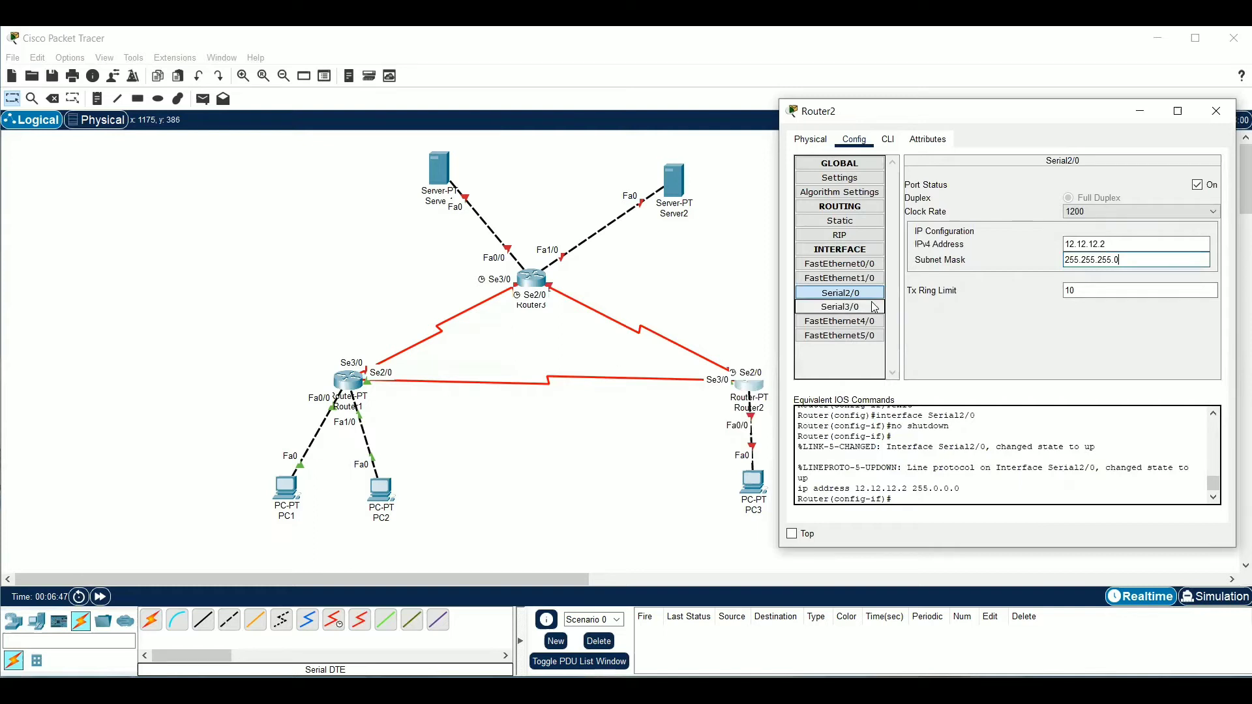
pyautogui.click(1142, 243)
pyautogui.write('23.23.23.')
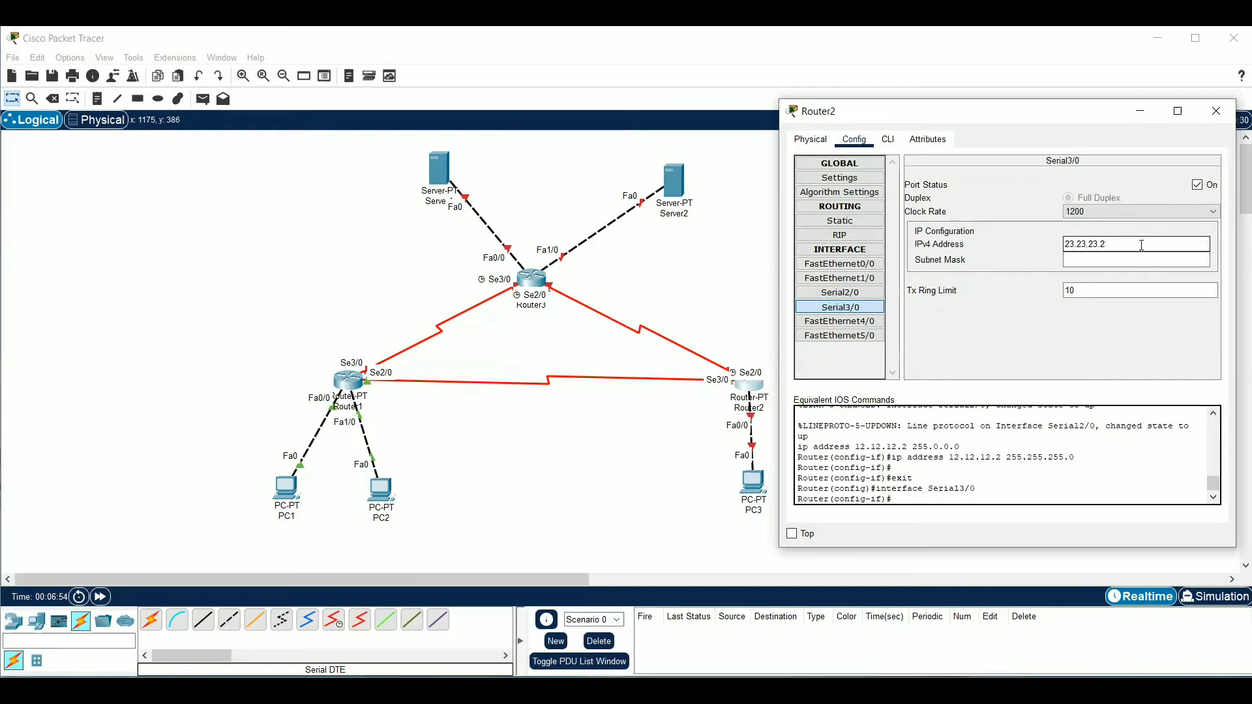
pyautogui.click(1142, 257)
pyautogui.press('BackSpace')
pyautogui.press('BackSpace')
pyautogui.press('BackSpace')
pyautogui.press('BackSpace')
pyautogui.write('255.255.255.0')
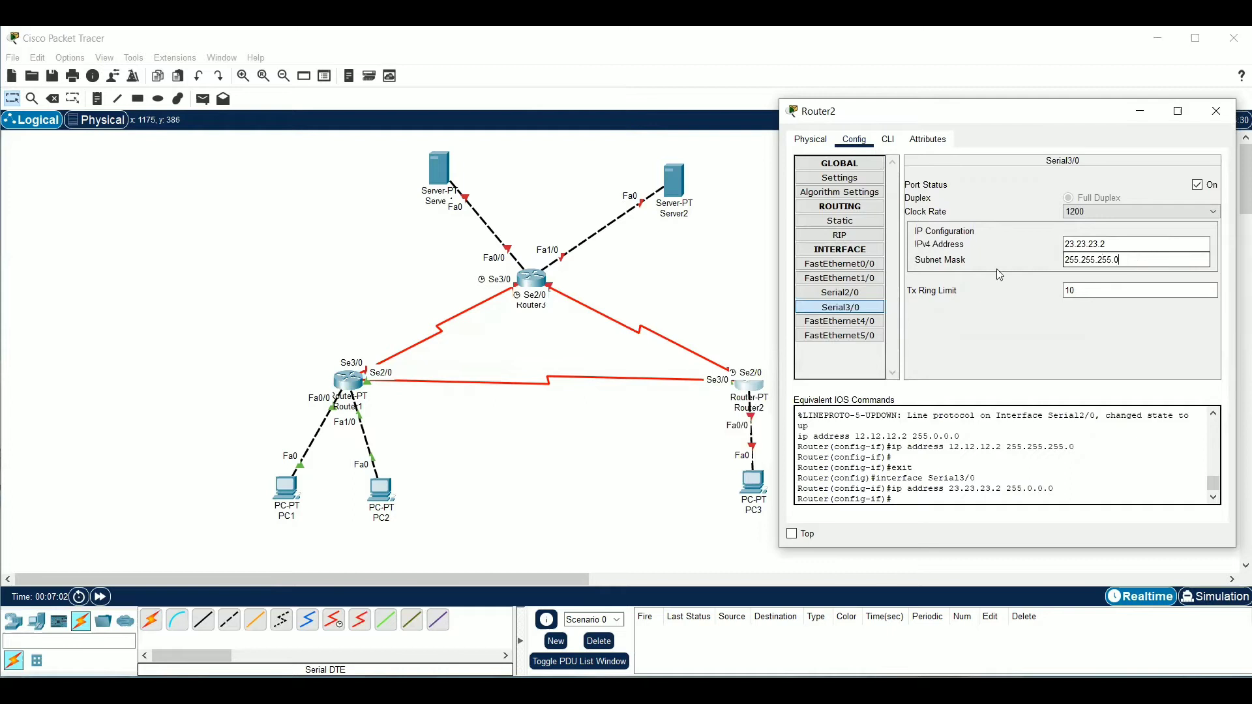
# Enable Router2's FastEthernet0/0 port and set its IPv4 address to 192.168.1.254 with subnet mask 255.255.255.128
pyautogui.click(840, 264)
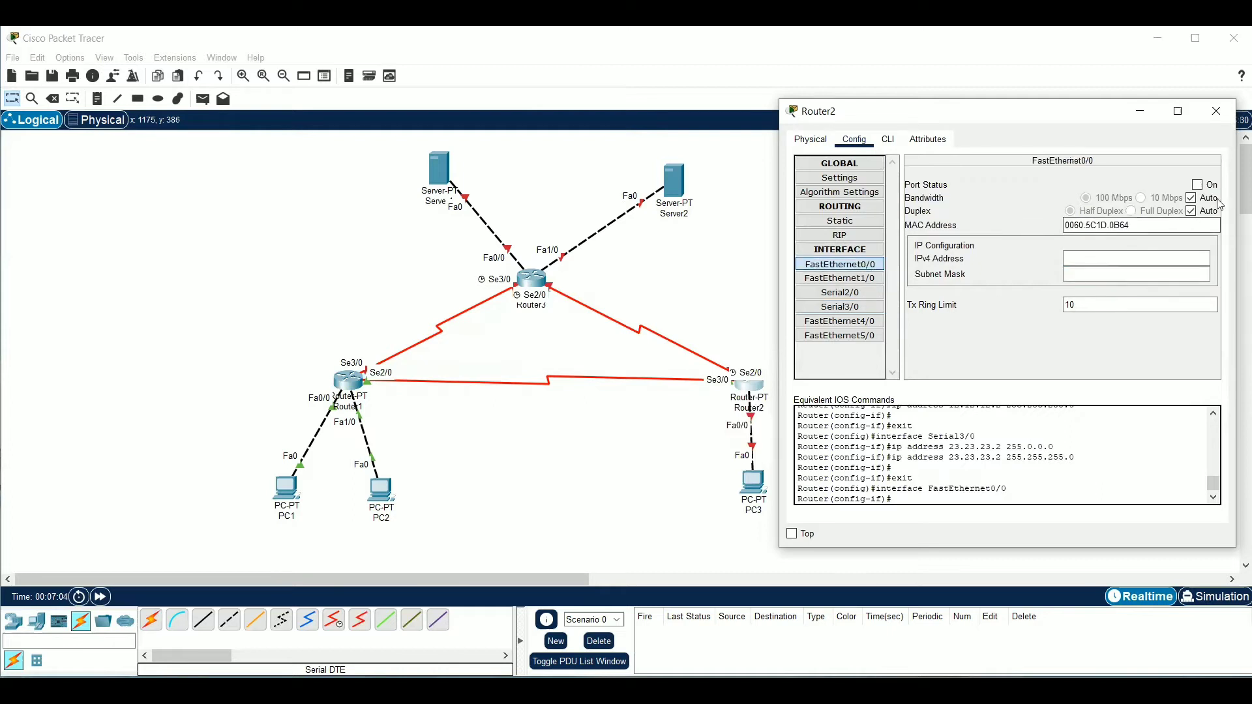
pyautogui.click(1197, 185)
pyautogui.click(1177, 260)
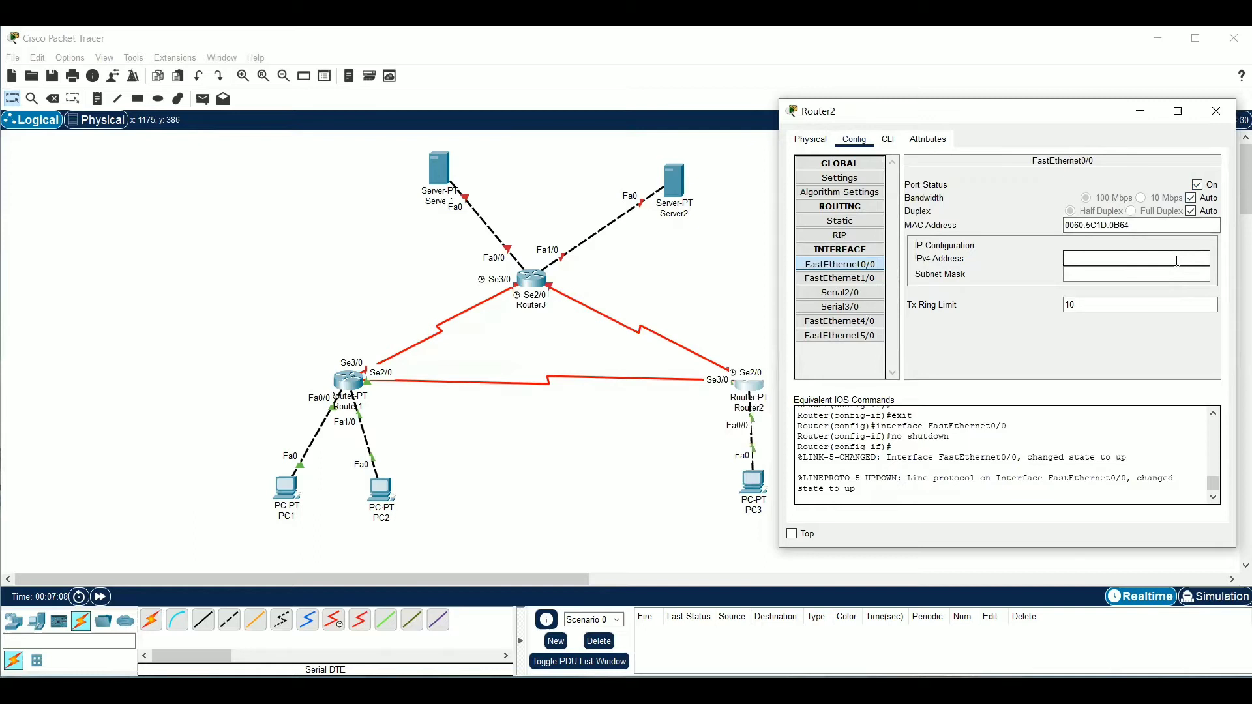
pyautogui.write('192.168')
pyautogui.write('.1.254')
pyautogui.click(1167, 274)
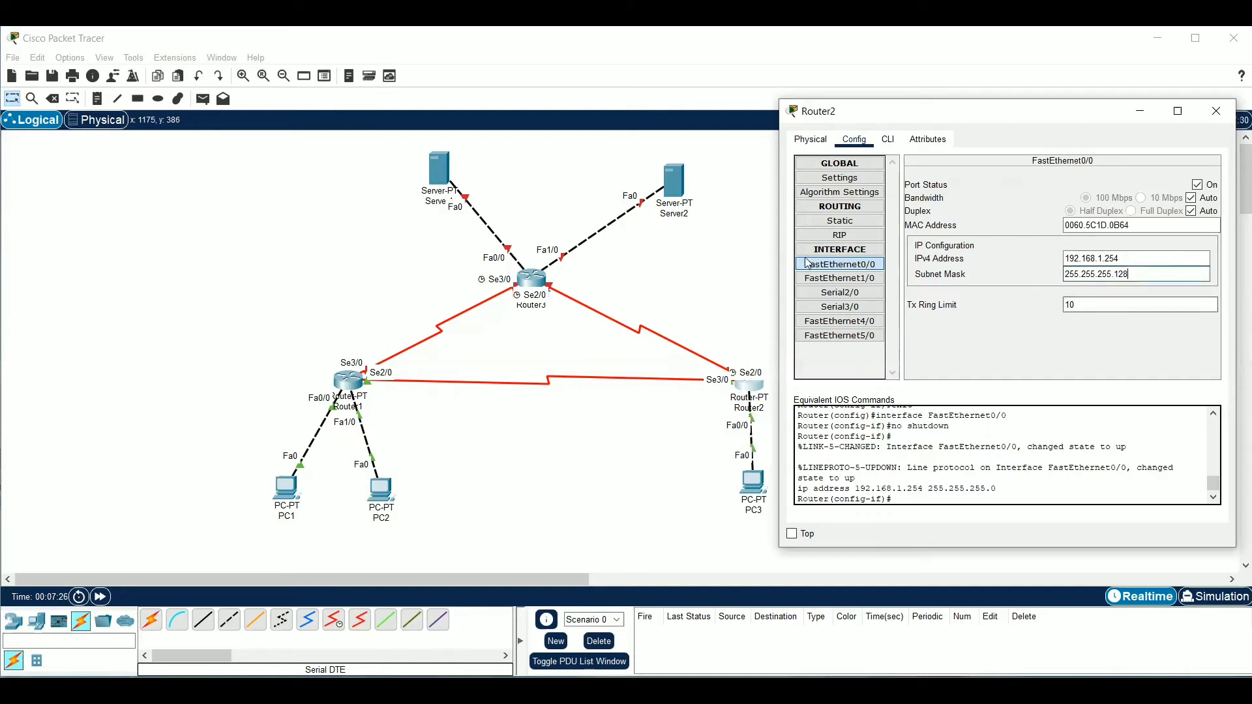
pyautogui.click(733, 272)
# Set PC3's static IPv4 address to 192.168.1.253 with subnet mask 255.255.255.128
pyautogui.click(753, 484)
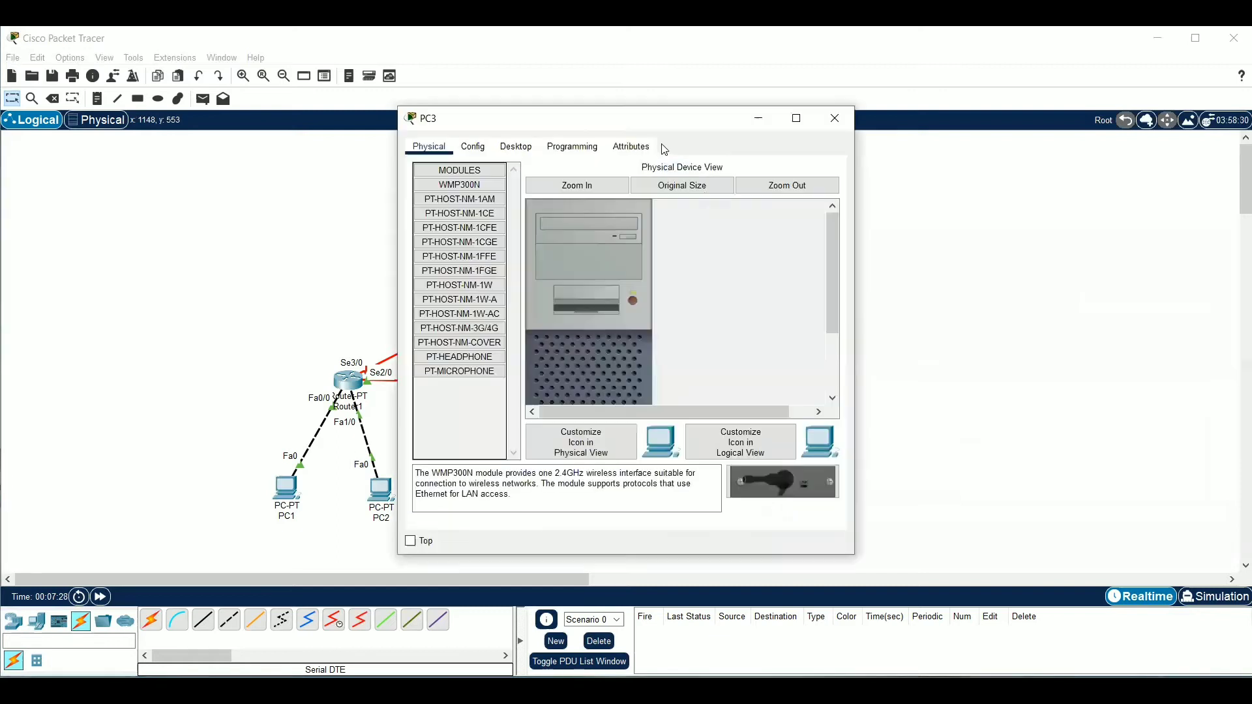
pyautogui.moveTo(661, 130); pyautogui.dragTo(1024, 125)
pyautogui.click(880, 141)
pyautogui.click(823, 196)
pyautogui.click(949, 241)
pyautogui.write('192')
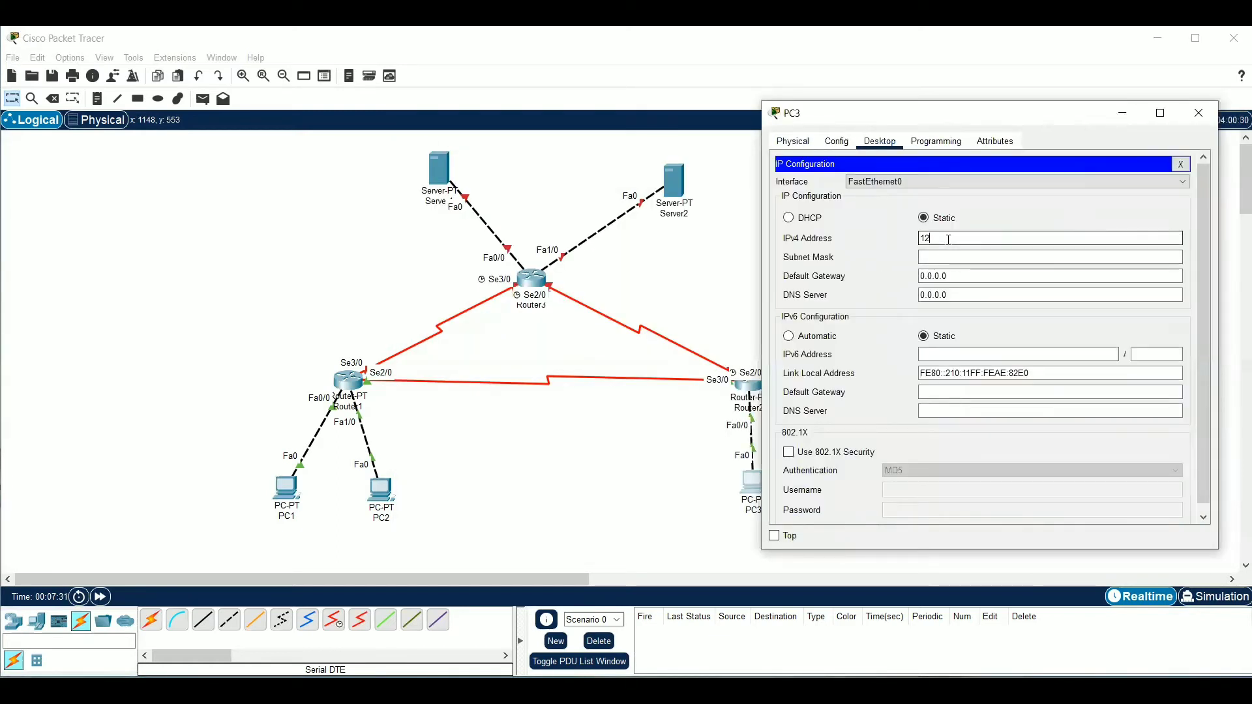
pyautogui.write('.168.1.253')
pyautogui.click(988, 256)
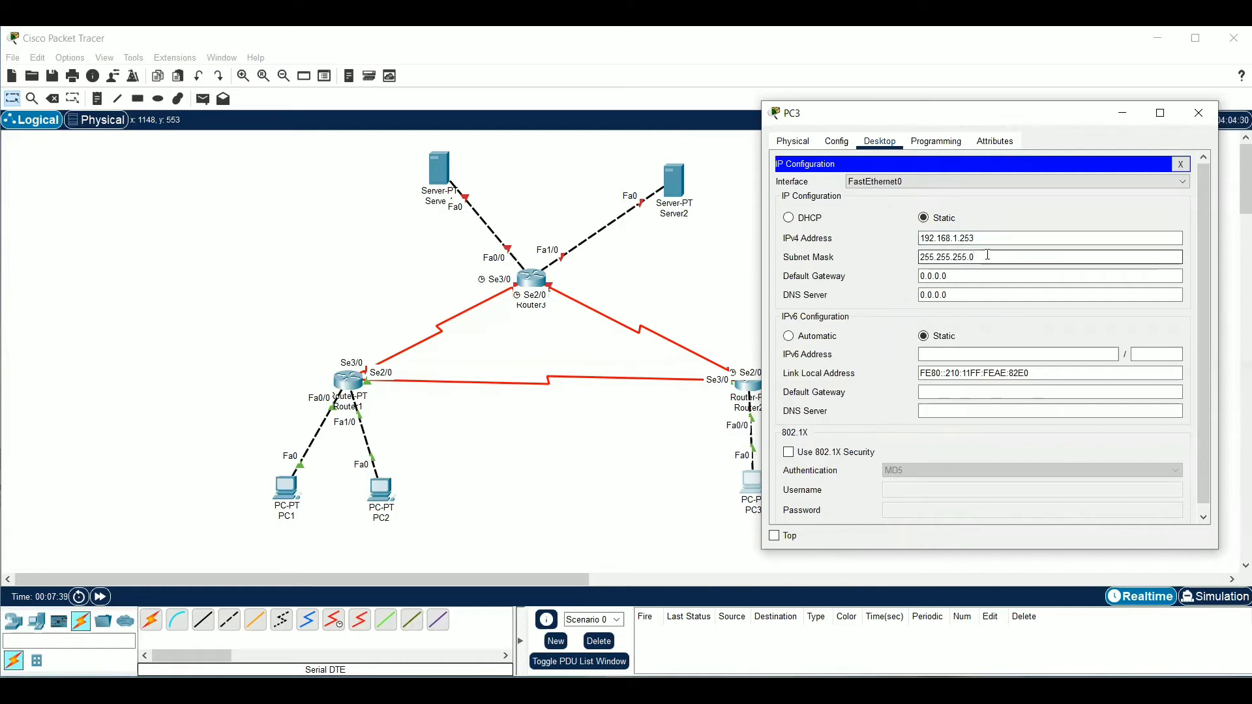
pyautogui.press('BackSpace')
pyautogui.write('128')
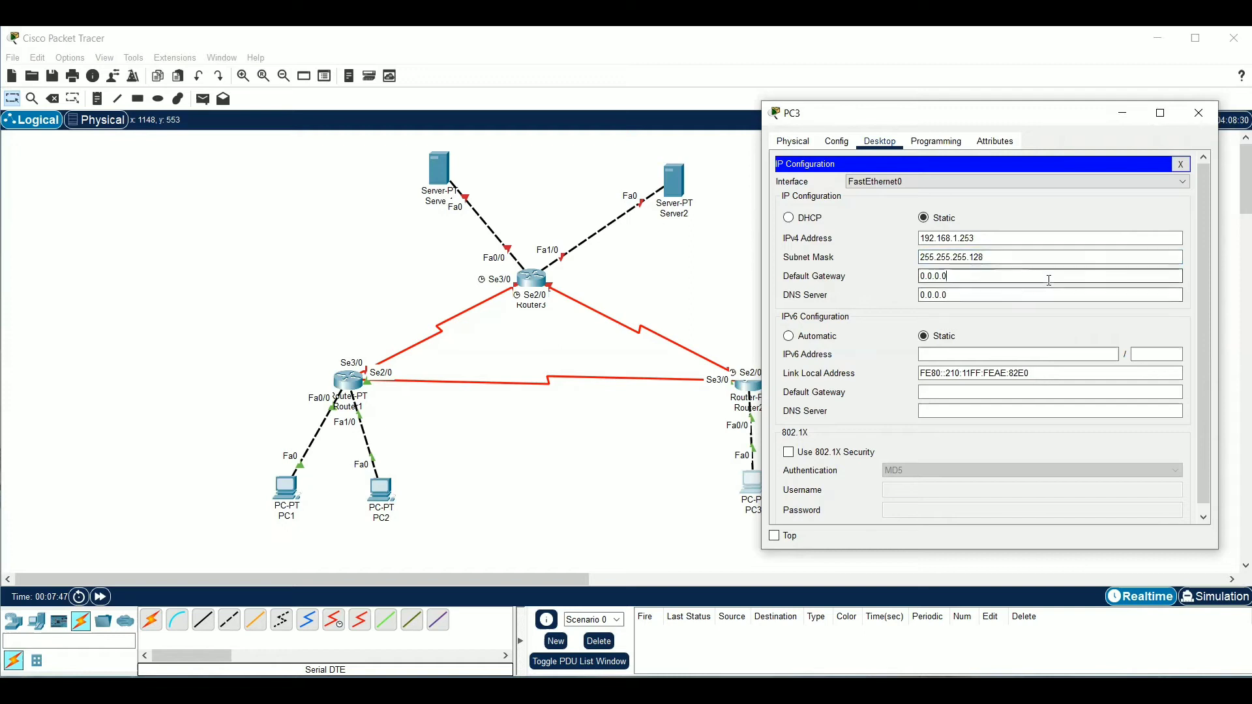
# Set PC3's default gateway to 192.168.1.254 and close its IP configuration
pyautogui.click(969, 279)
pyautogui.moveTo(969, 279); pyautogui.dragTo(903, 280)
pyautogui.write('1')
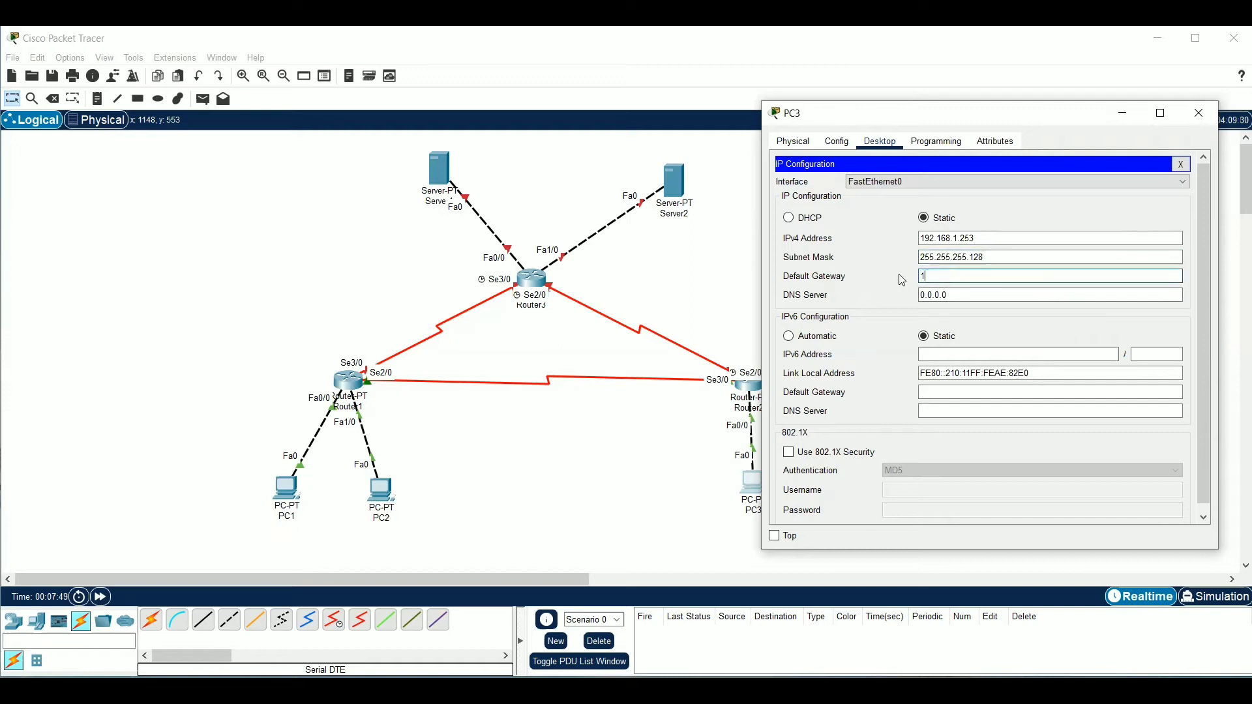
pyautogui.write('92.168.1.254')
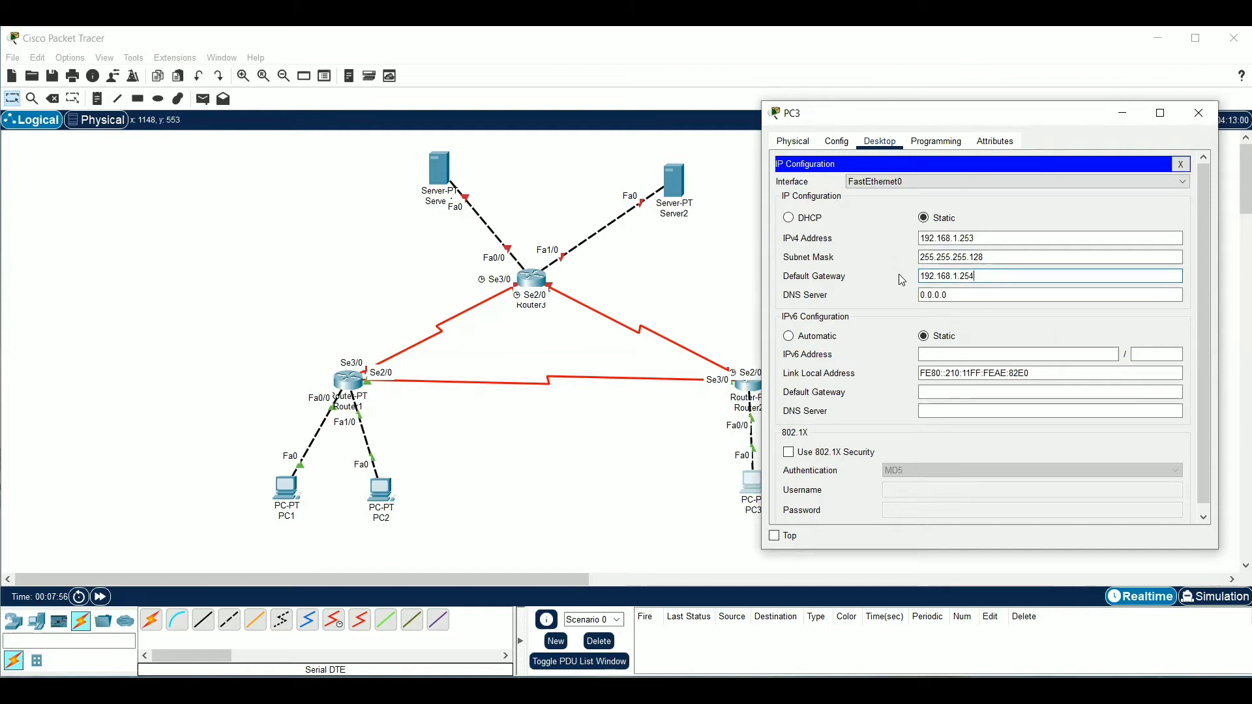
pyautogui.click(1181, 163)
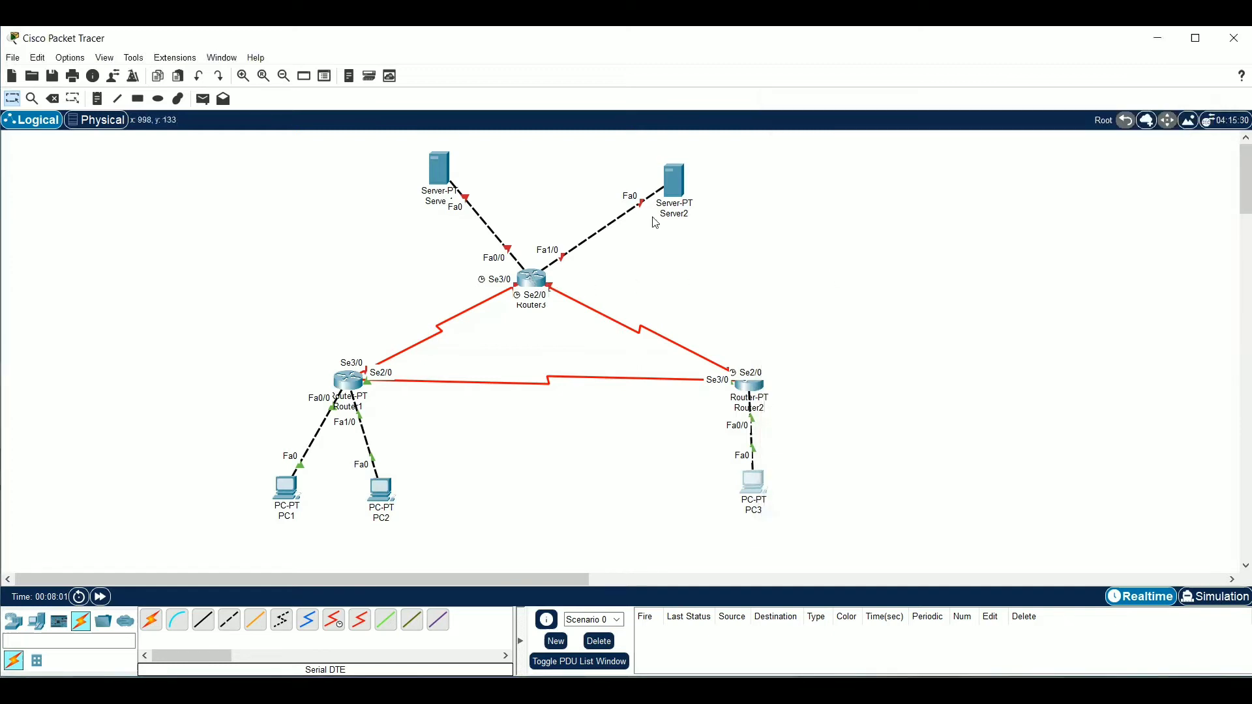
# Shift Server2 and Server1 slightly to the left in the workspace and enable Router3's Serial3/0 port
pyautogui.moveTo(655, 223); pyautogui.dragTo(624, 220)
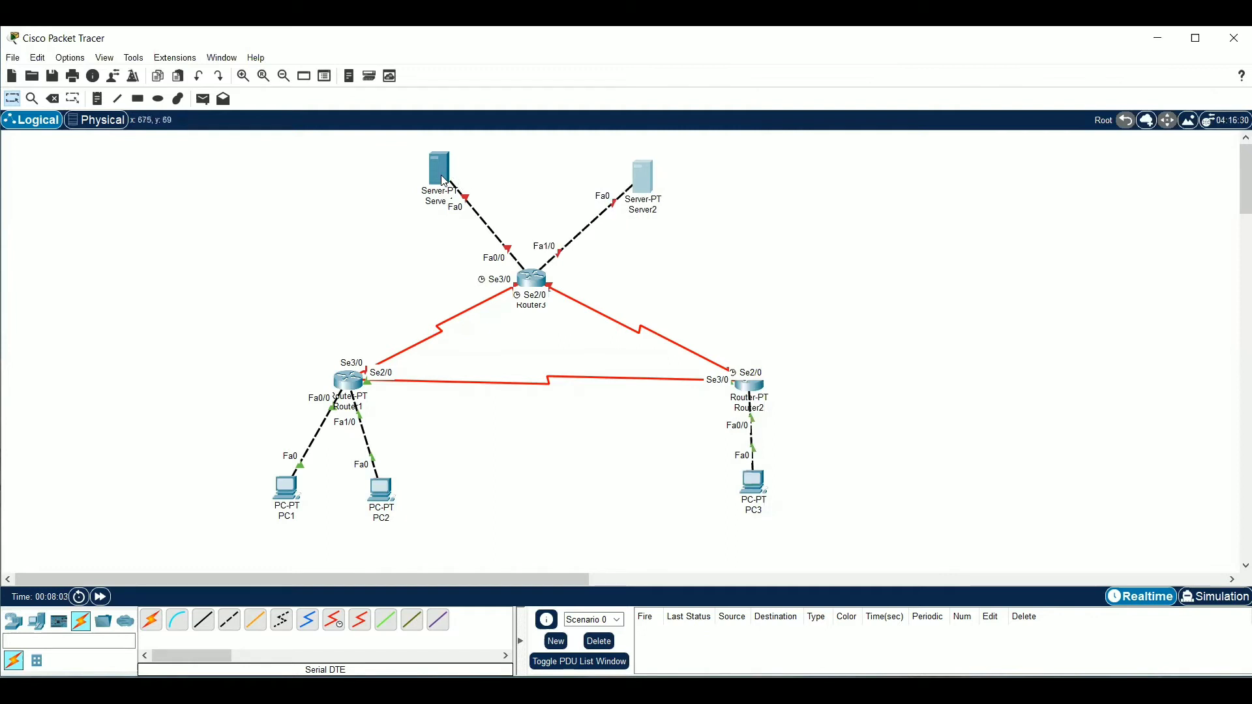
pyautogui.moveTo(446, 186); pyautogui.dragTo(435, 184)
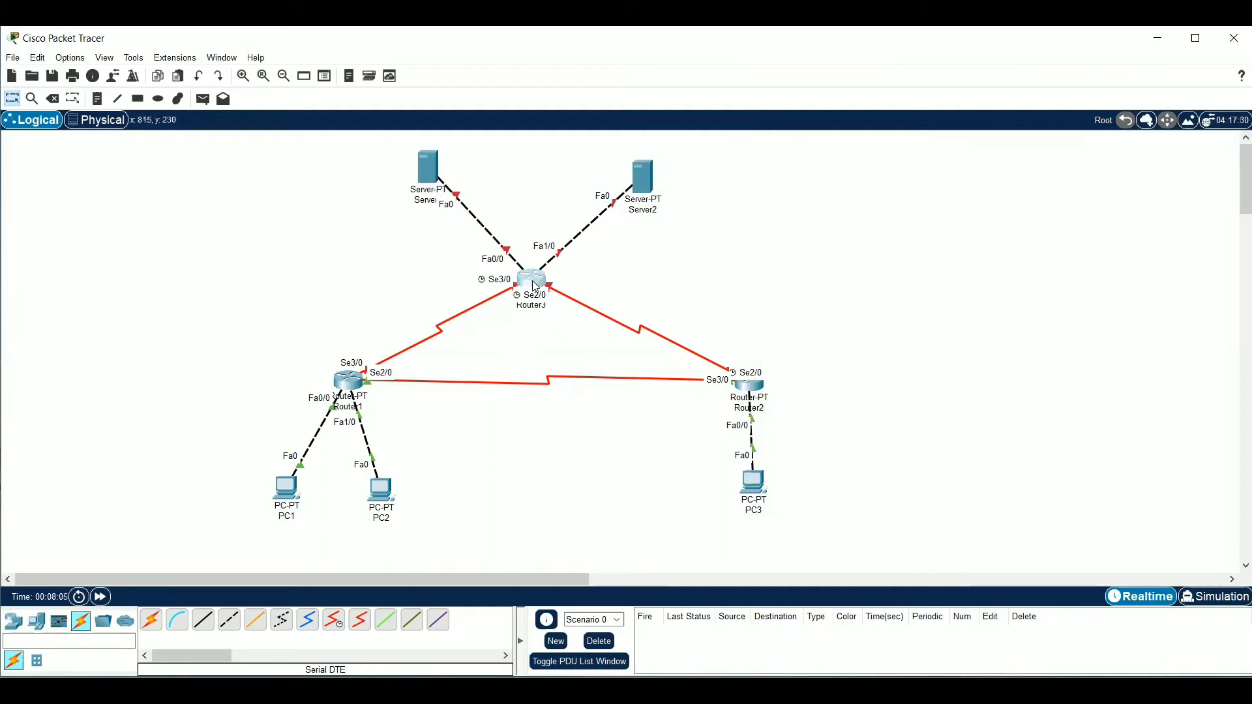
pyautogui.click(532, 278)
pyautogui.moveTo(590, 126); pyautogui.dragTo(835, 124)
pyautogui.click(721, 150)
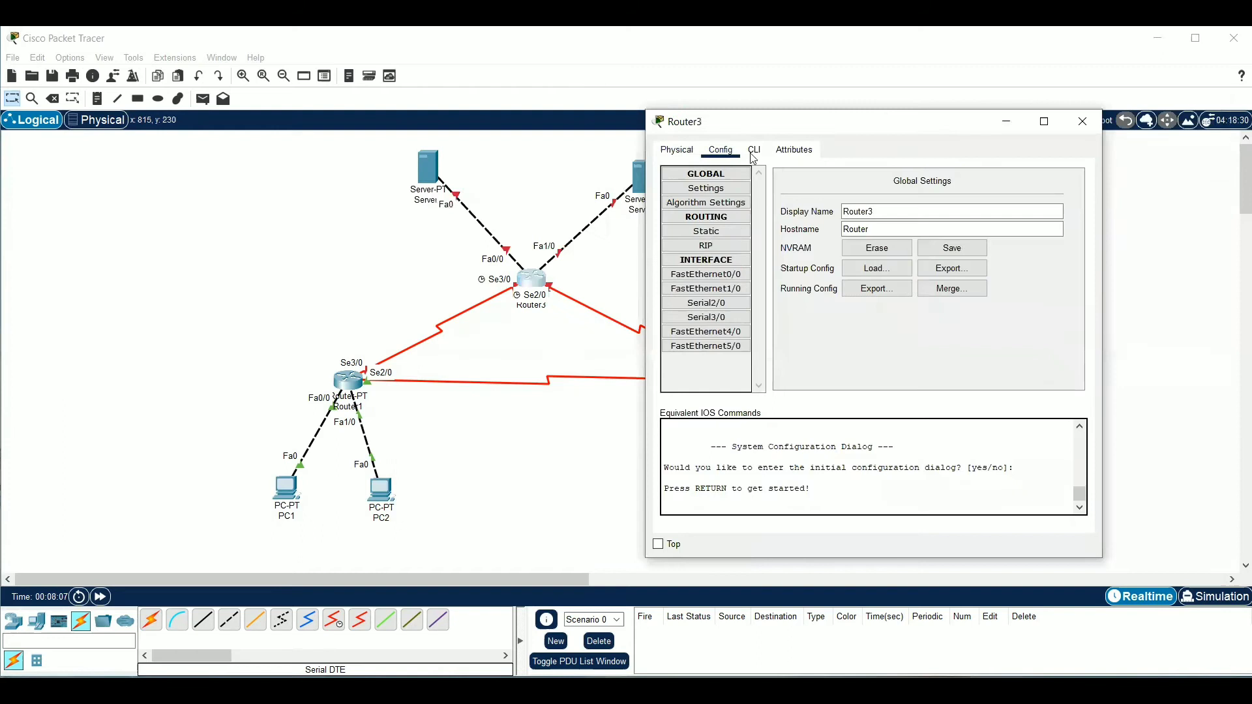
pyautogui.click(706, 317)
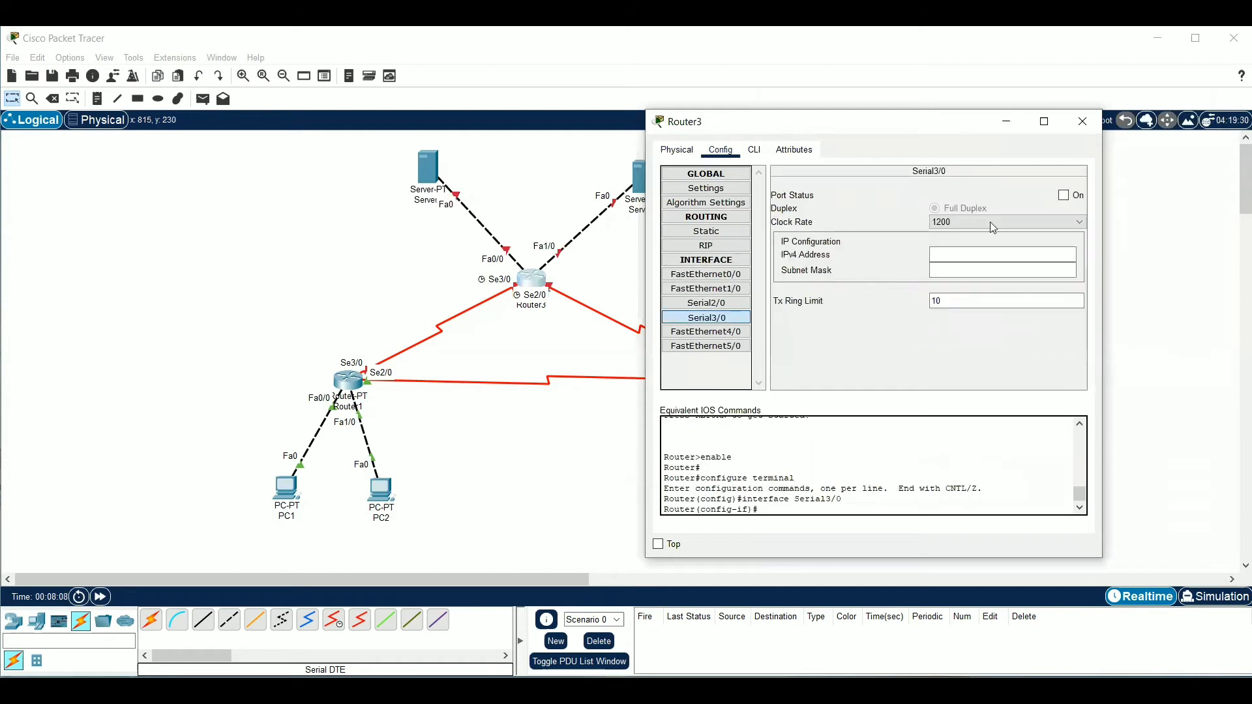
pyautogui.click(1064, 195)
pyautogui.moveTo(936, 135); pyautogui.dragTo(1018, 128)
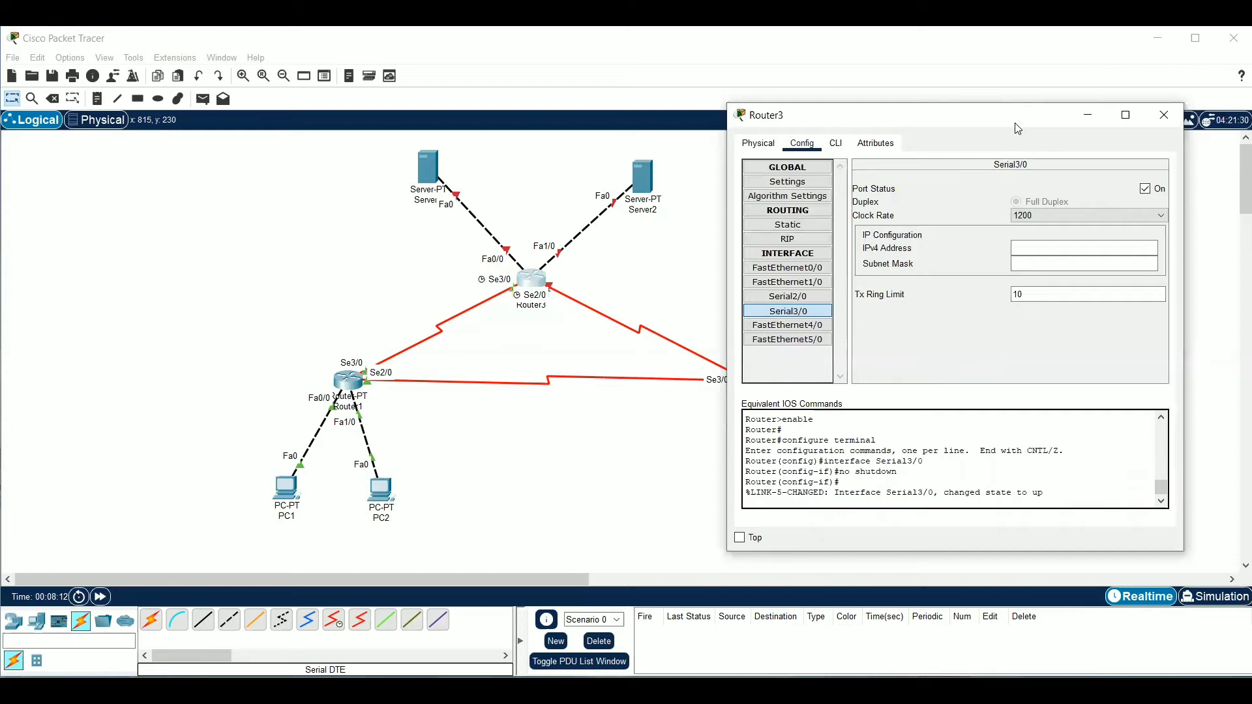
# Set Router3's Serial3/0 IPv4 address to 13.13.13.3 with subnet mask 255.255.255.0
pyautogui.click(1045, 249)
pyautogui.write('12')
pyautogui.write('.13.13')
pyautogui.write('.3')
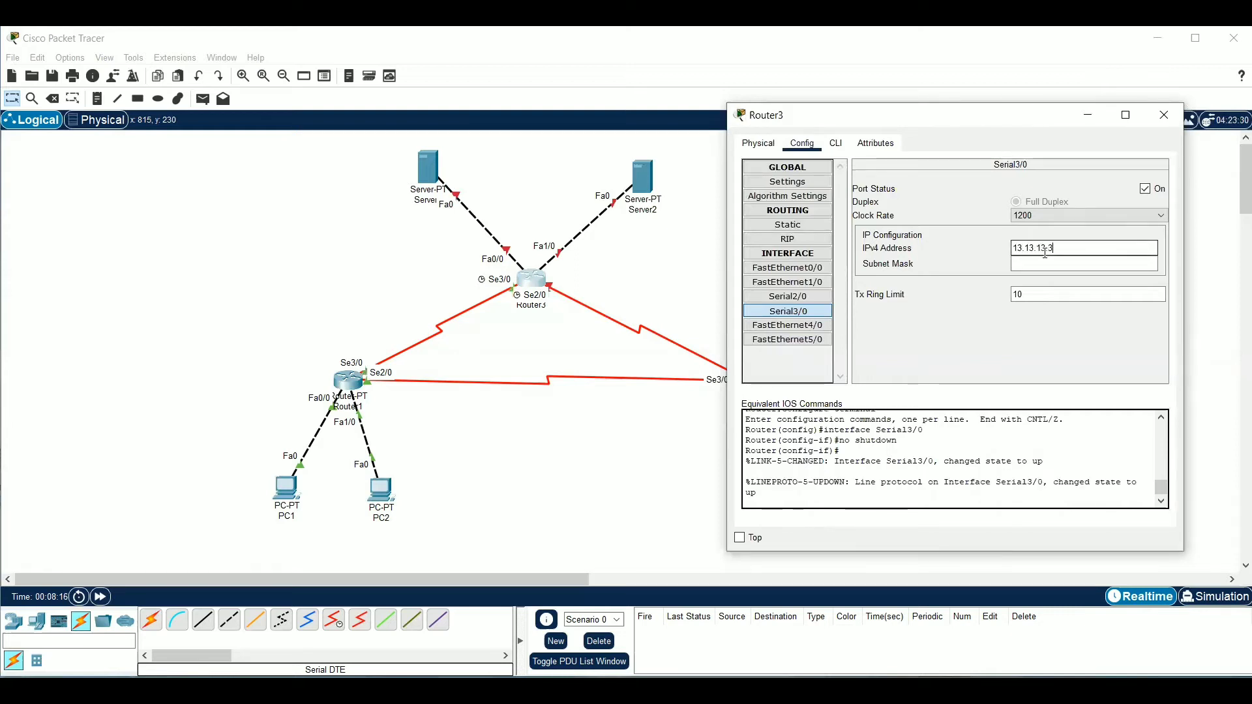
pyautogui.click(1056, 263)
pyautogui.press('BackSpace')
pyautogui.press('BackSpace')
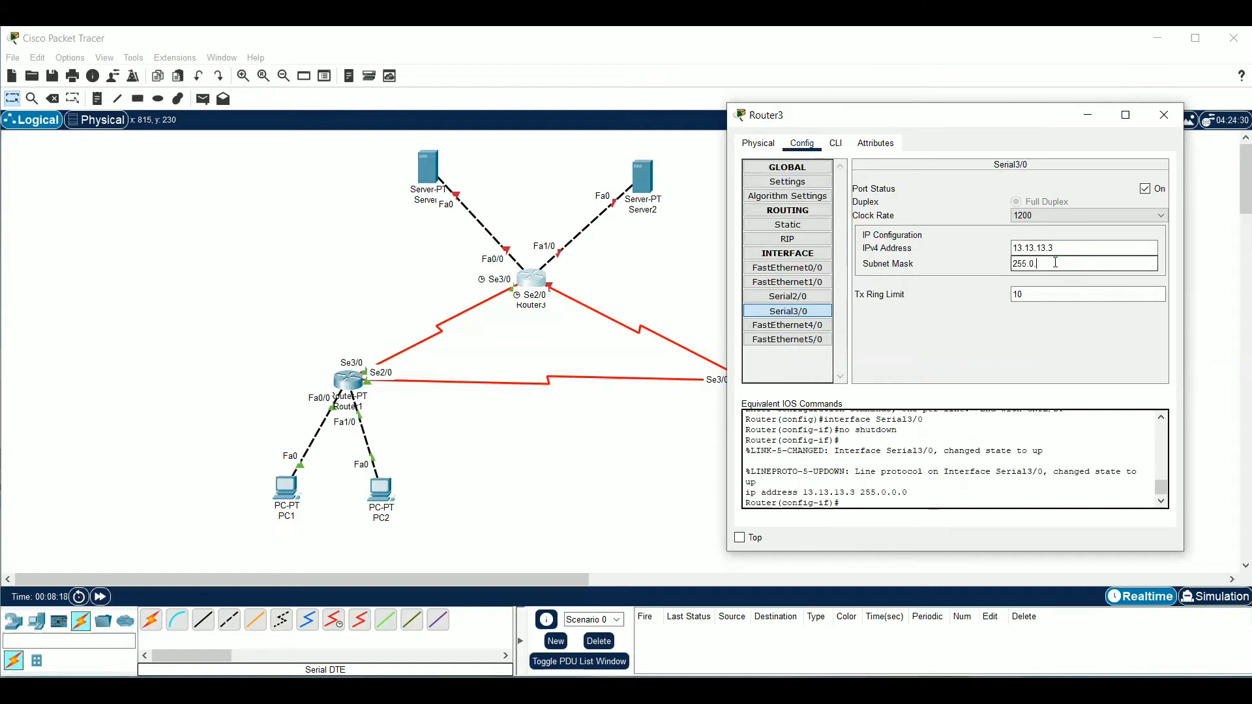
pyautogui.write('255.2')
pyautogui.write('55.')
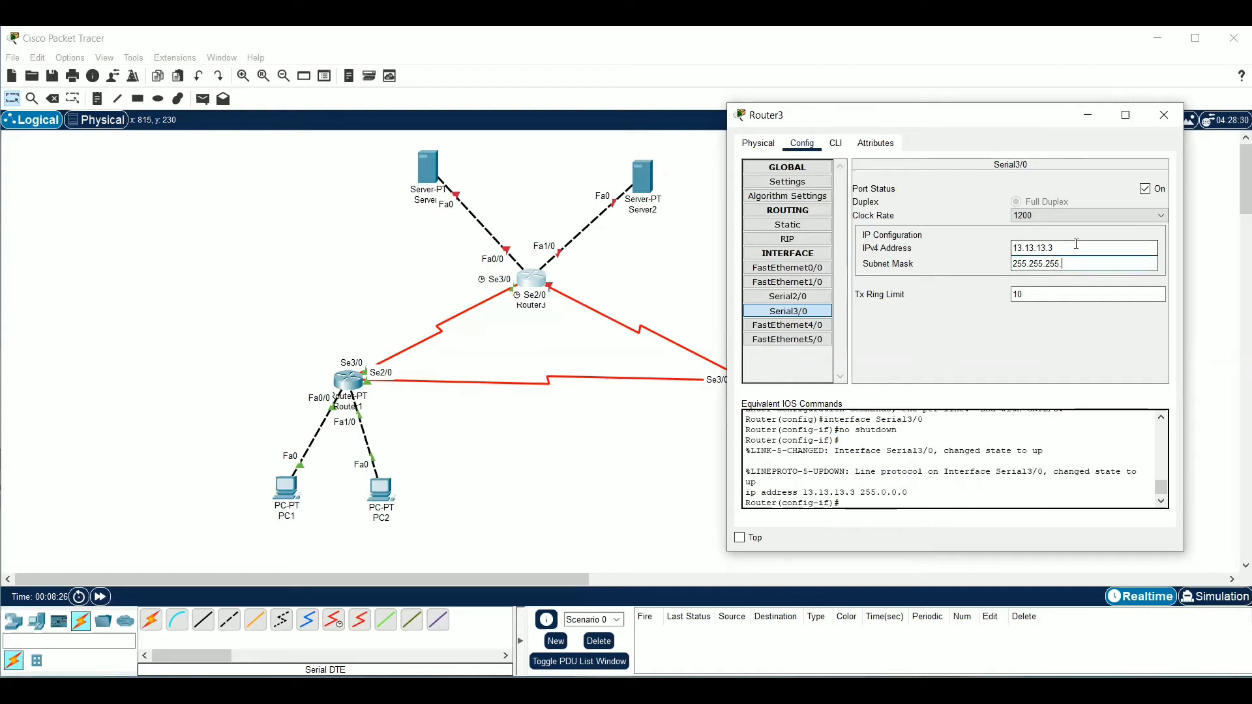
pyautogui.write('1920')
# Enable Router3's Serial2/0 port and set its IPv4 address to 23.23.23.3 with subnet mask 255.255.255.0
pyautogui.click(788, 296)
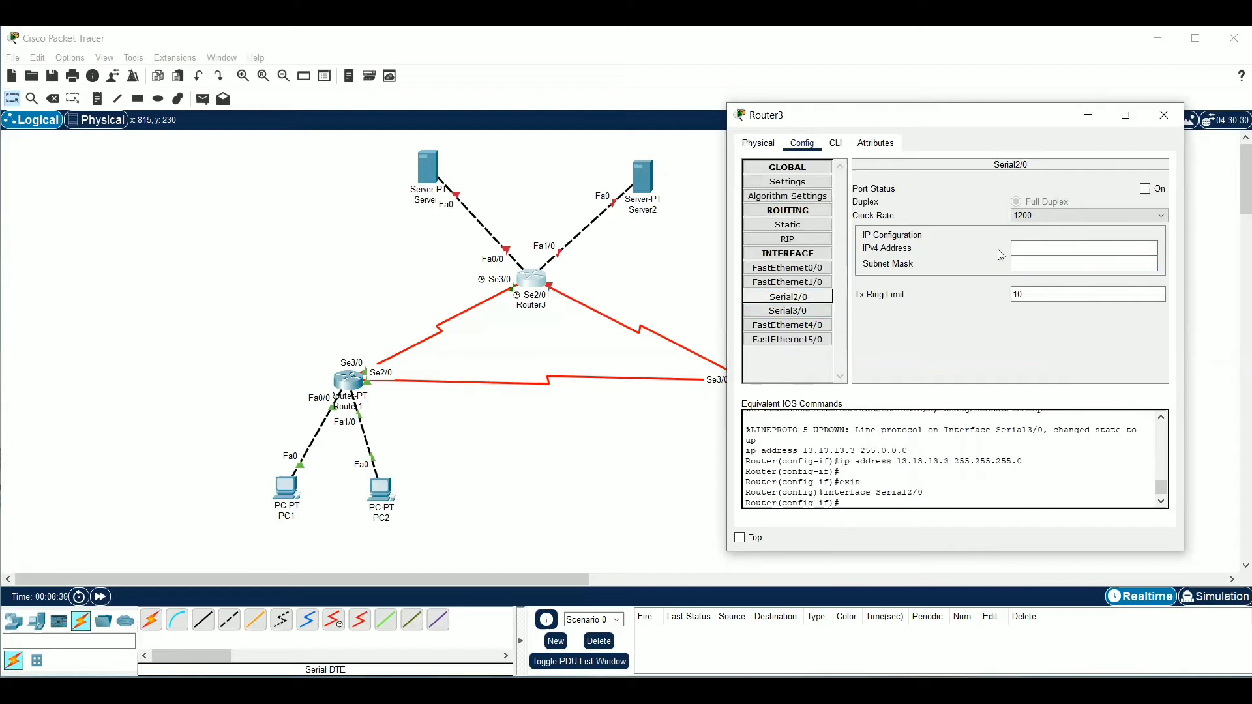
pyautogui.click(1146, 189)
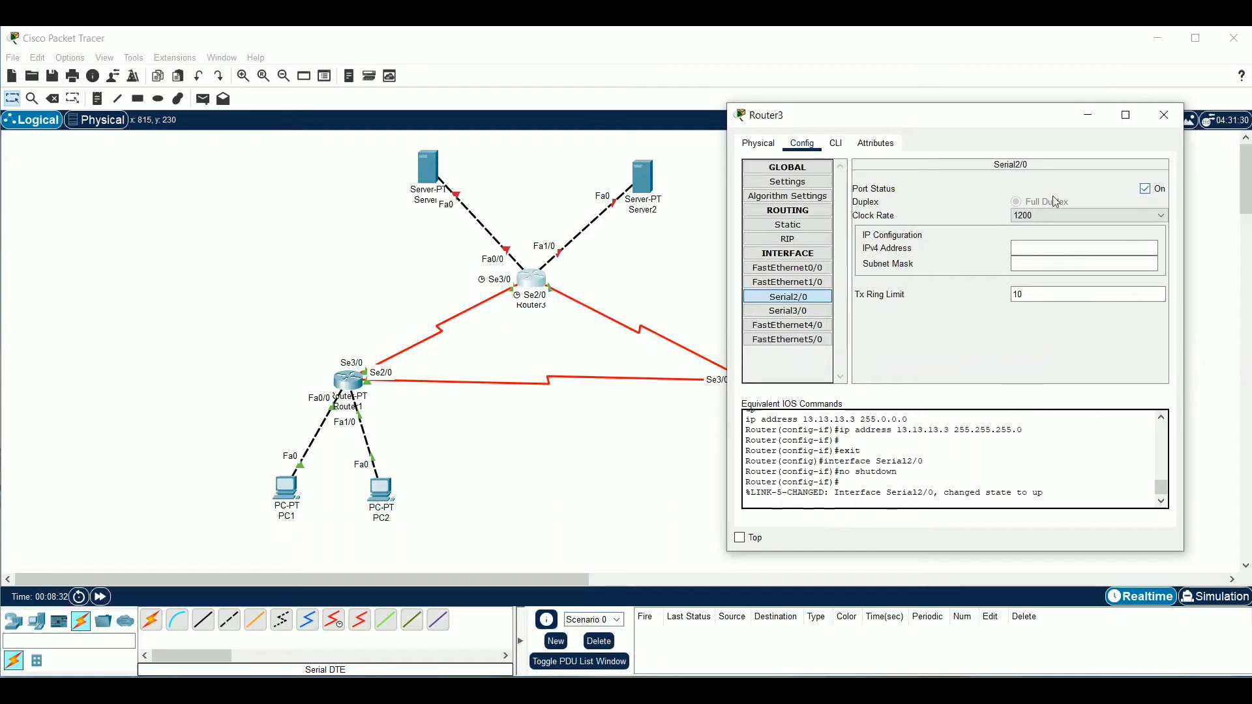
pyautogui.click(1095, 245)
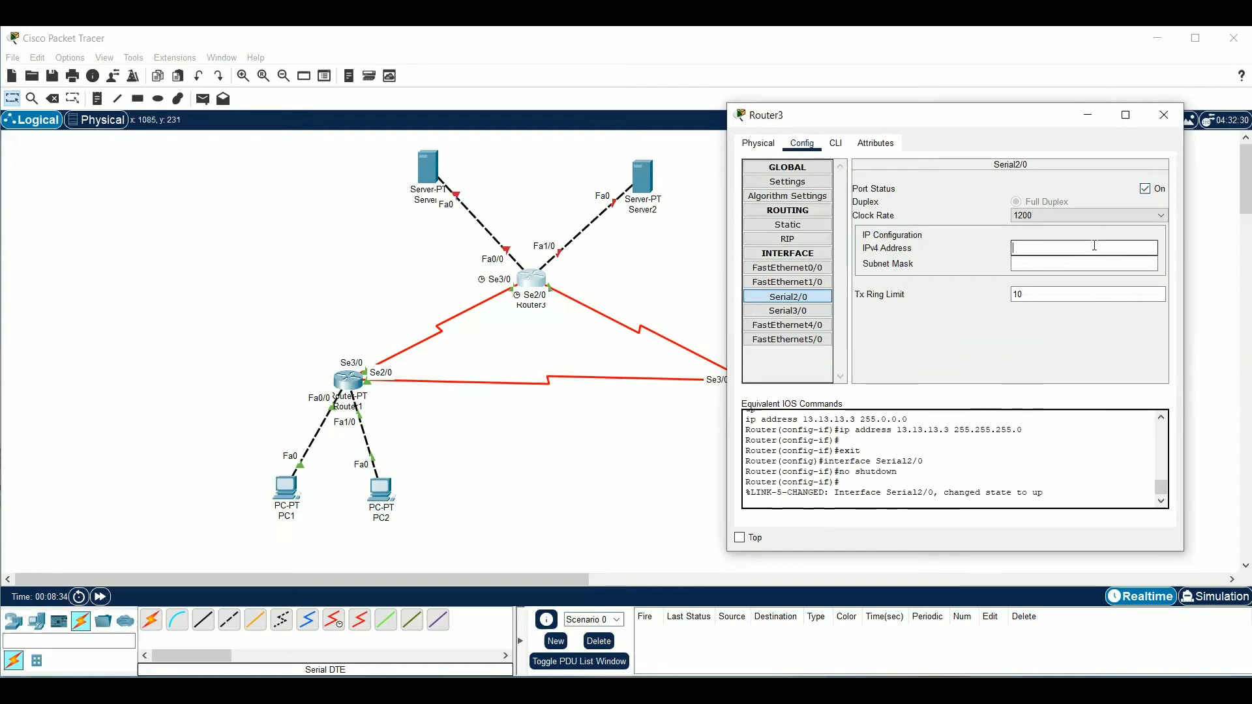
pyautogui.write('23.23.23.3')
pyautogui.click(1095, 259)
pyautogui.press('BackSpace')
pyautogui.press('BackSpace')
pyautogui.press('BackSpace')
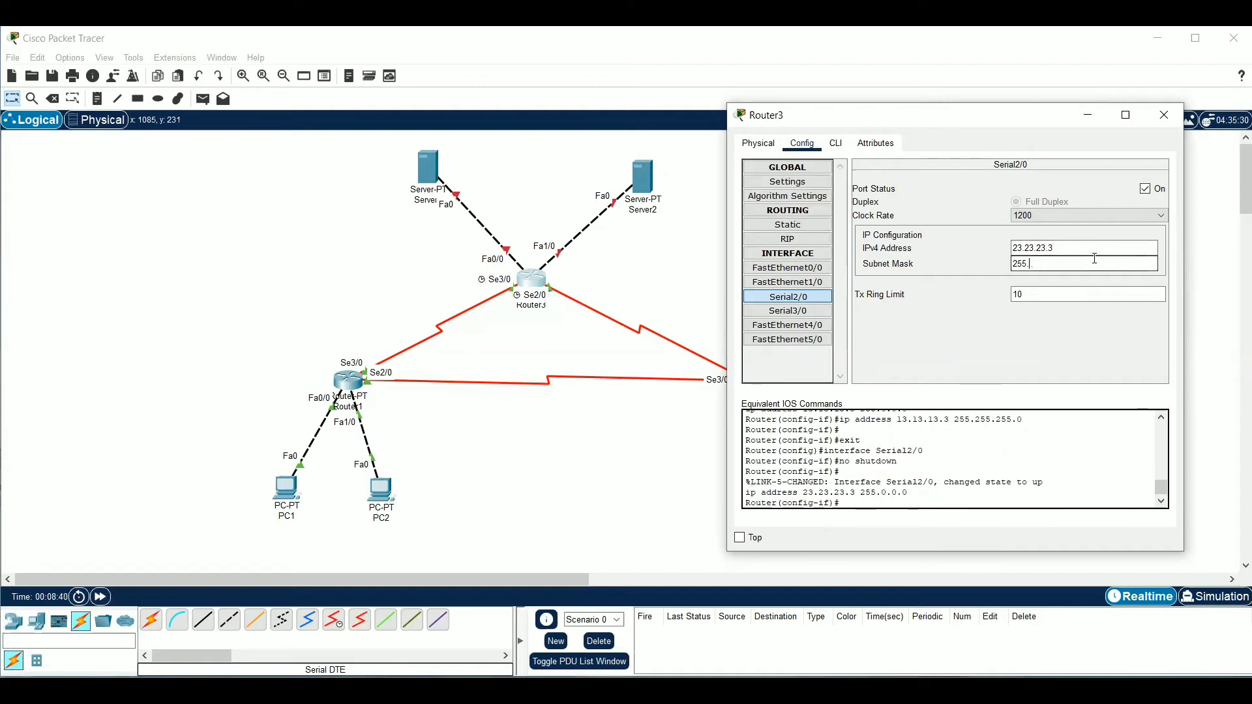
pyautogui.write('255.255.0')
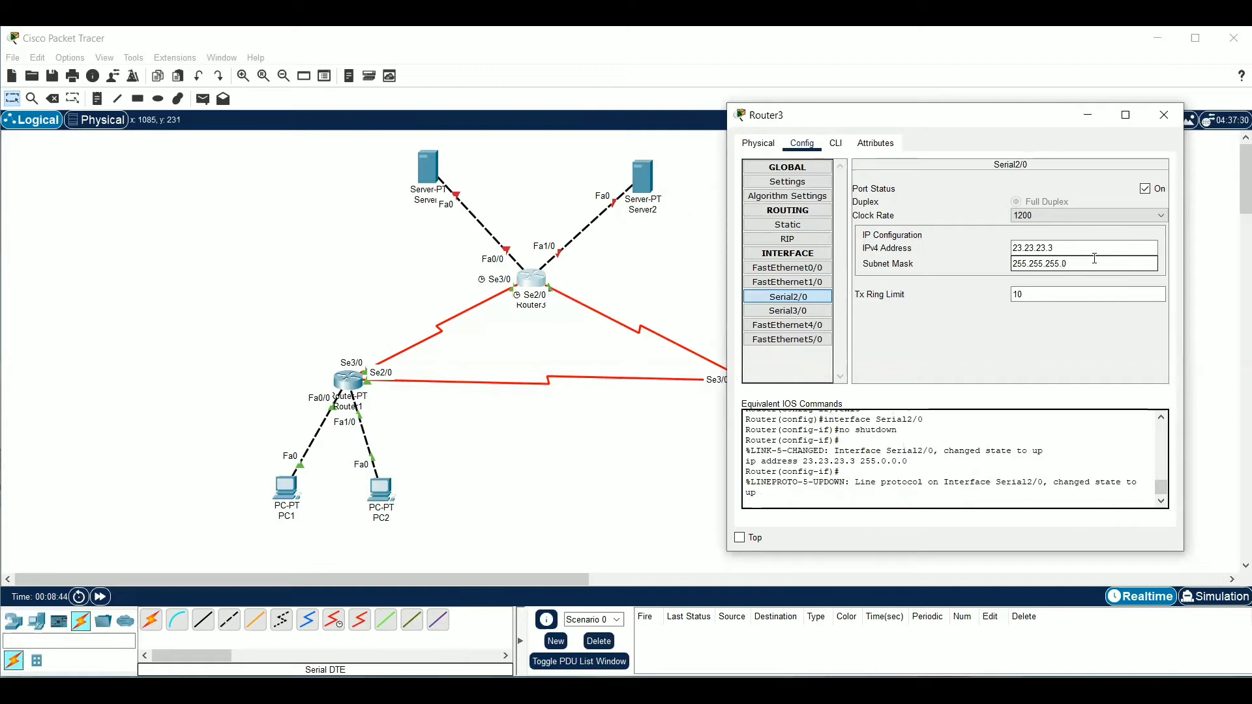
# Enable Router3's FastEthernet0/0 port and set its IPv4 address to 33.33.33.3 with subnet mask 255.255.255.0
pyautogui.click(817, 269)
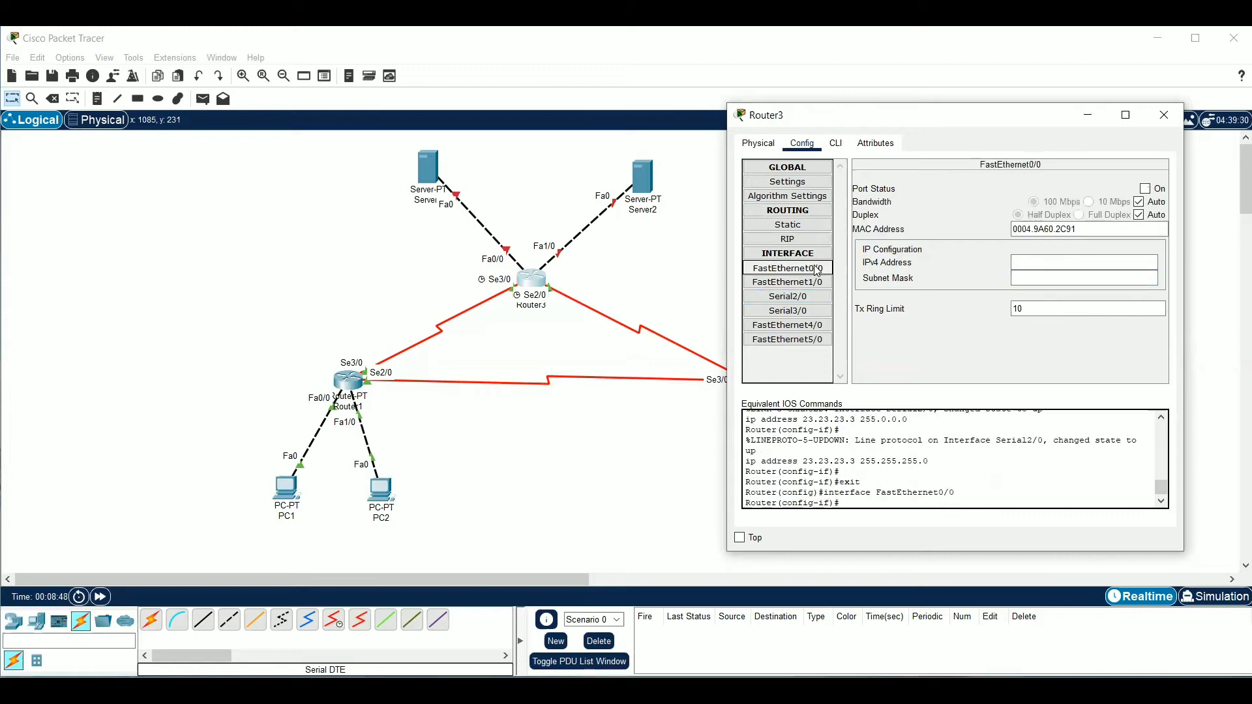
pyautogui.click(1146, 189)
pyautogui.click(1066, 261)
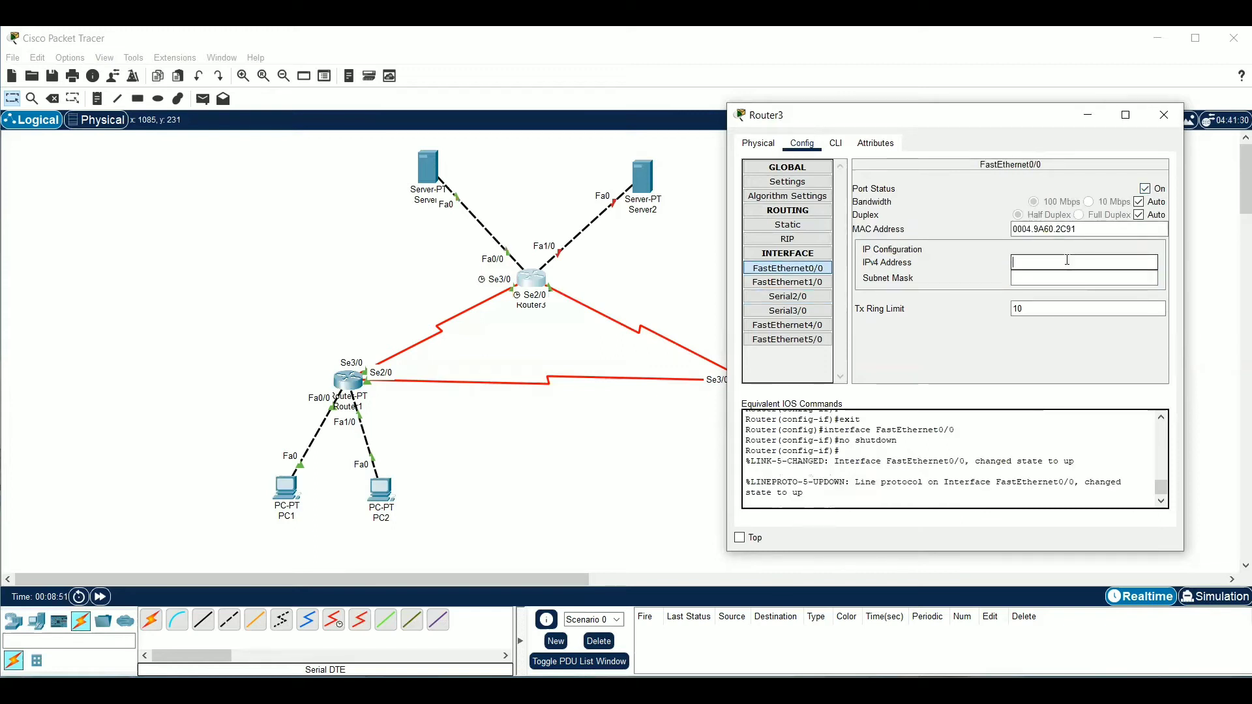
pyautogui.write('33.33.33.3')
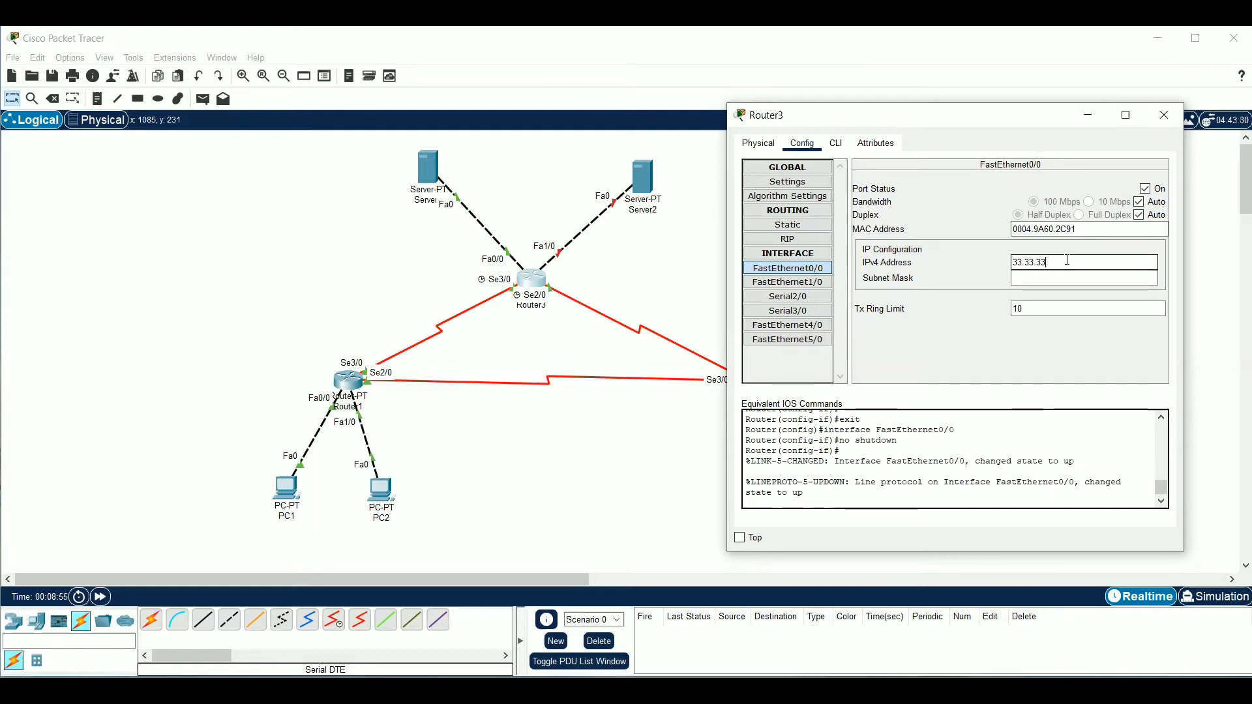
pyautogui.click(1073, 279)
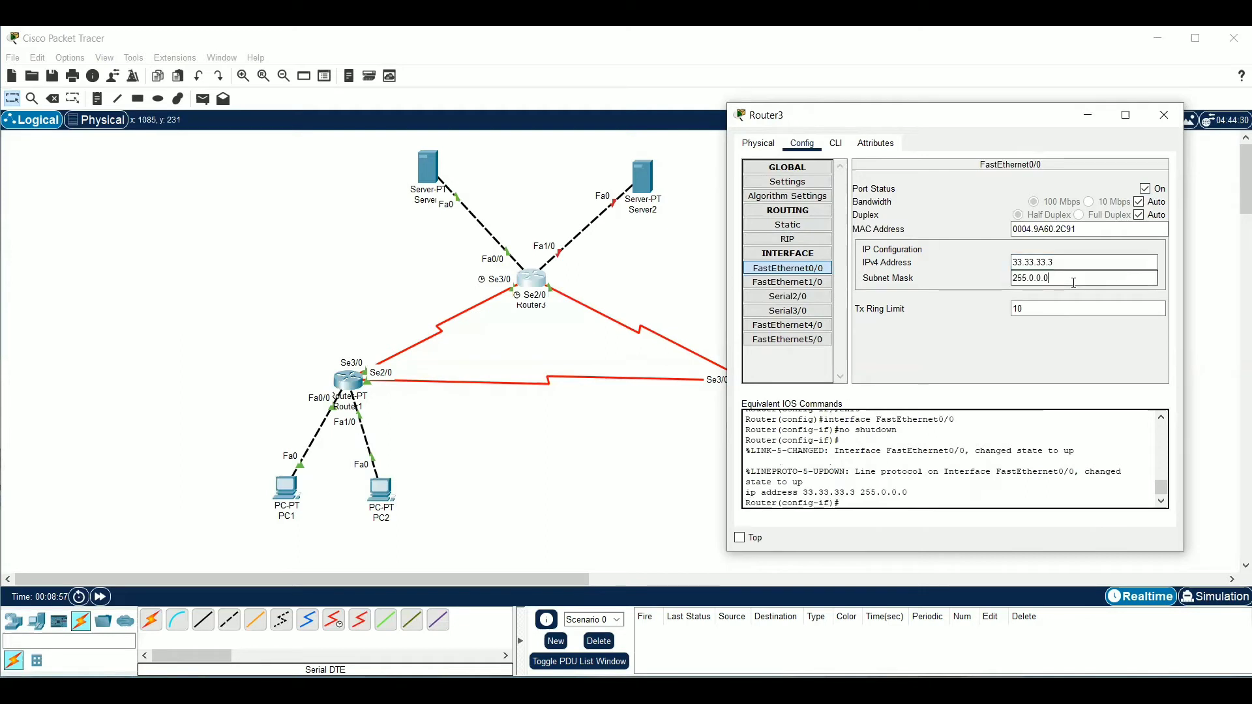
pyautogui.press('BackSpace')
pyautogui.press('BackSpace')
pyautogui.press('BackSpace')
pyautogui.press('BackSpace')
pyautogui.press('BackSpace')
pyautogui.write('255.255.0')
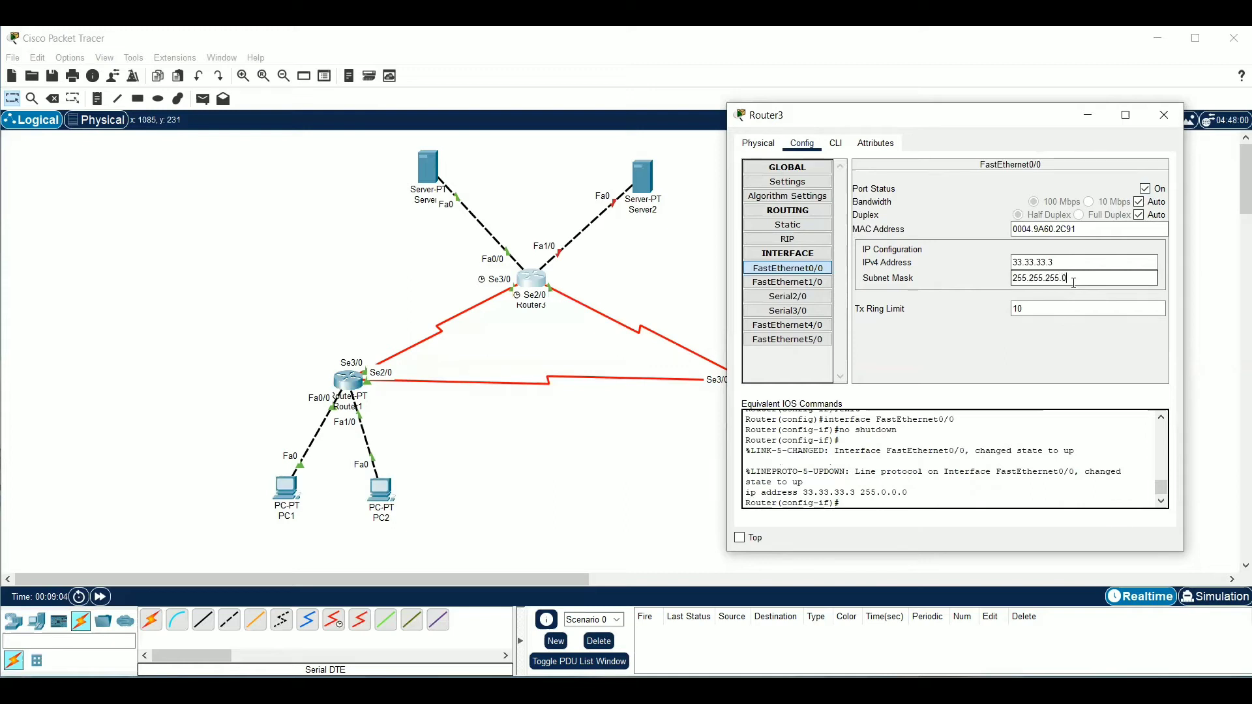
# Enable Router3's FastEthernet1/0 port, set its IPv4 address to 43.43.43.3 with subnet mask 255.255.255.0, and close the router's configuration
pyautogui.click(811, 294)
pyautogui.click(807, 282)
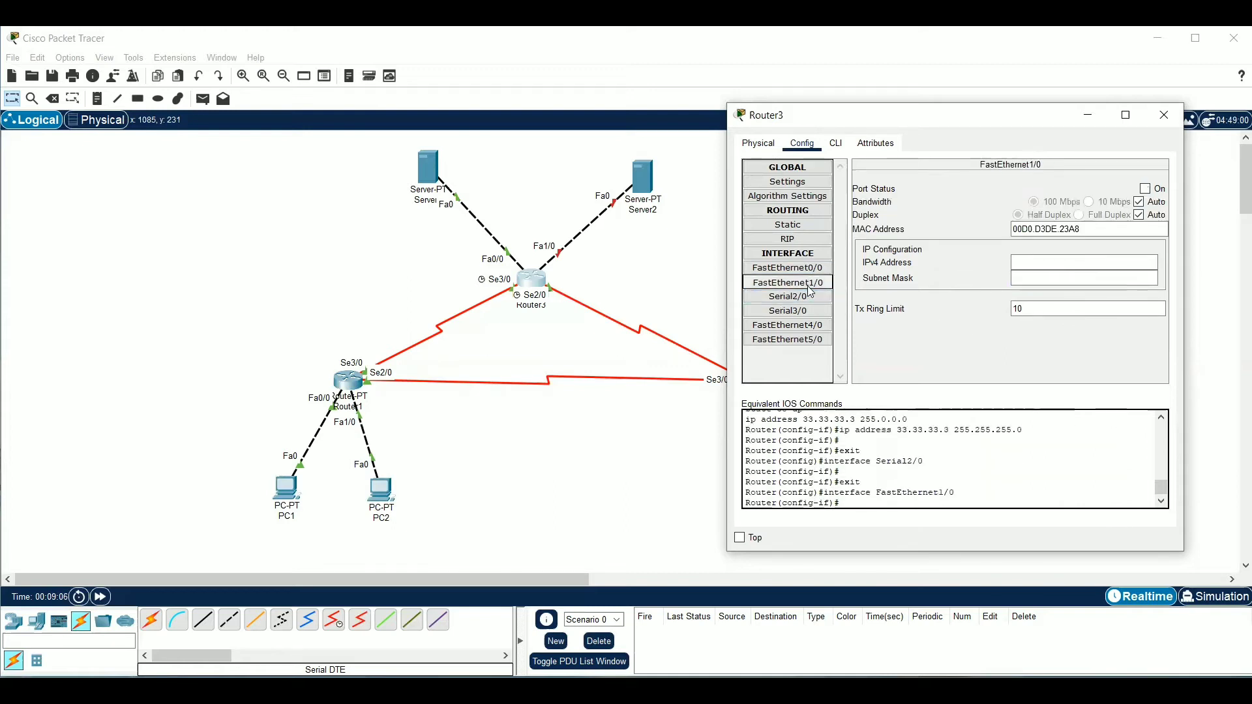
pyautogui.click(1156, 189)
pyautogui.click(1143, 261)
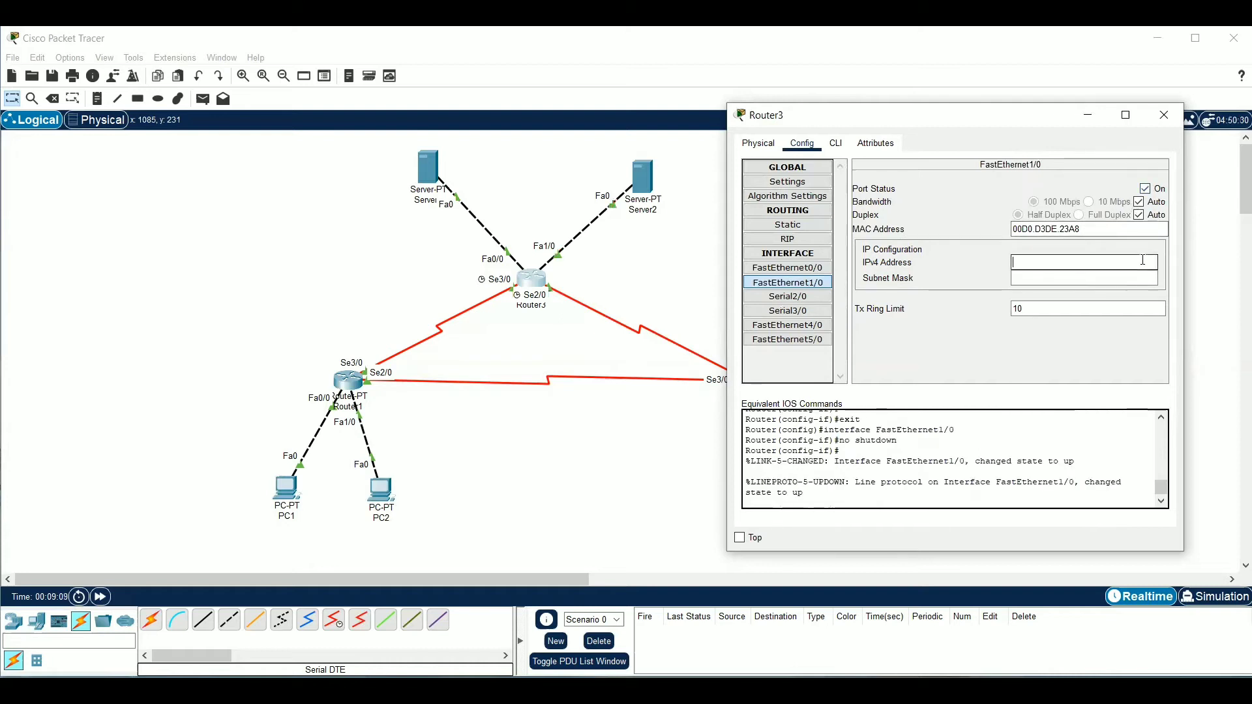
pyautogui.write('43.43.43.3')
pyautogui.click(1121, 273)
pyautogui.press('BackSpace')
pyautogui.press('BackSpace')
pyautogui.press('BackSpace')
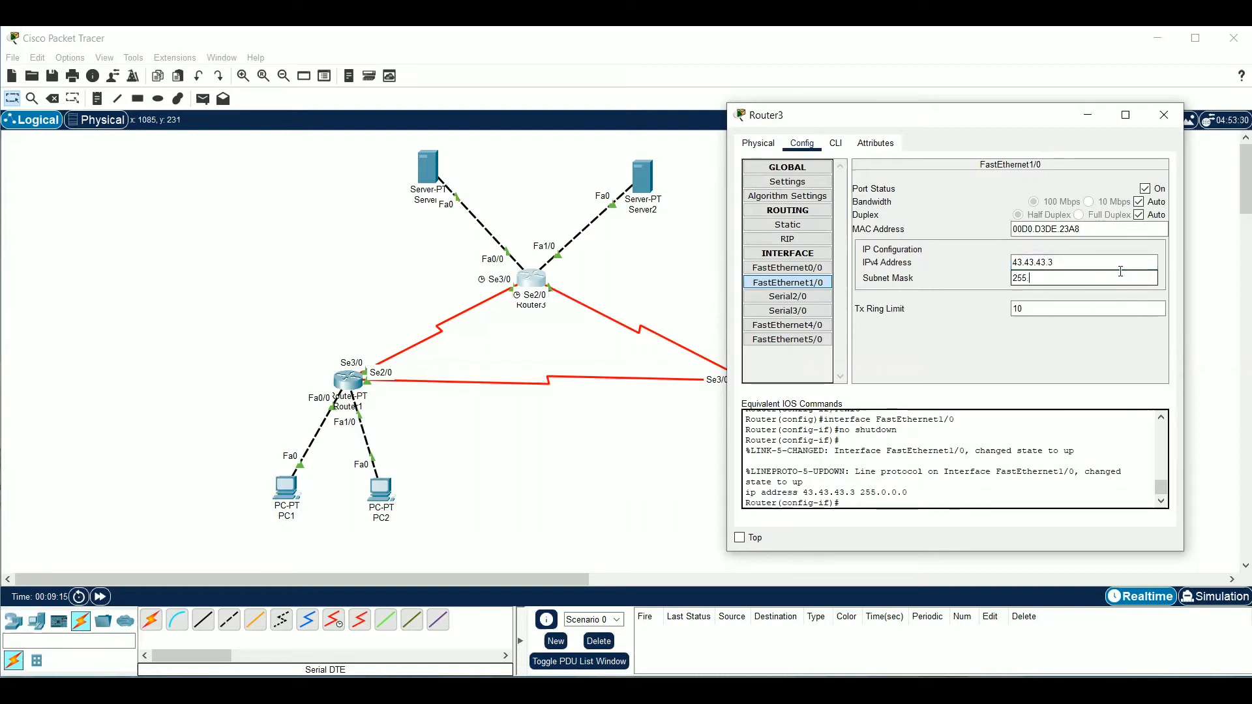
pyautogui.write('255.255.0')
pyautogui.click(1165, 114)
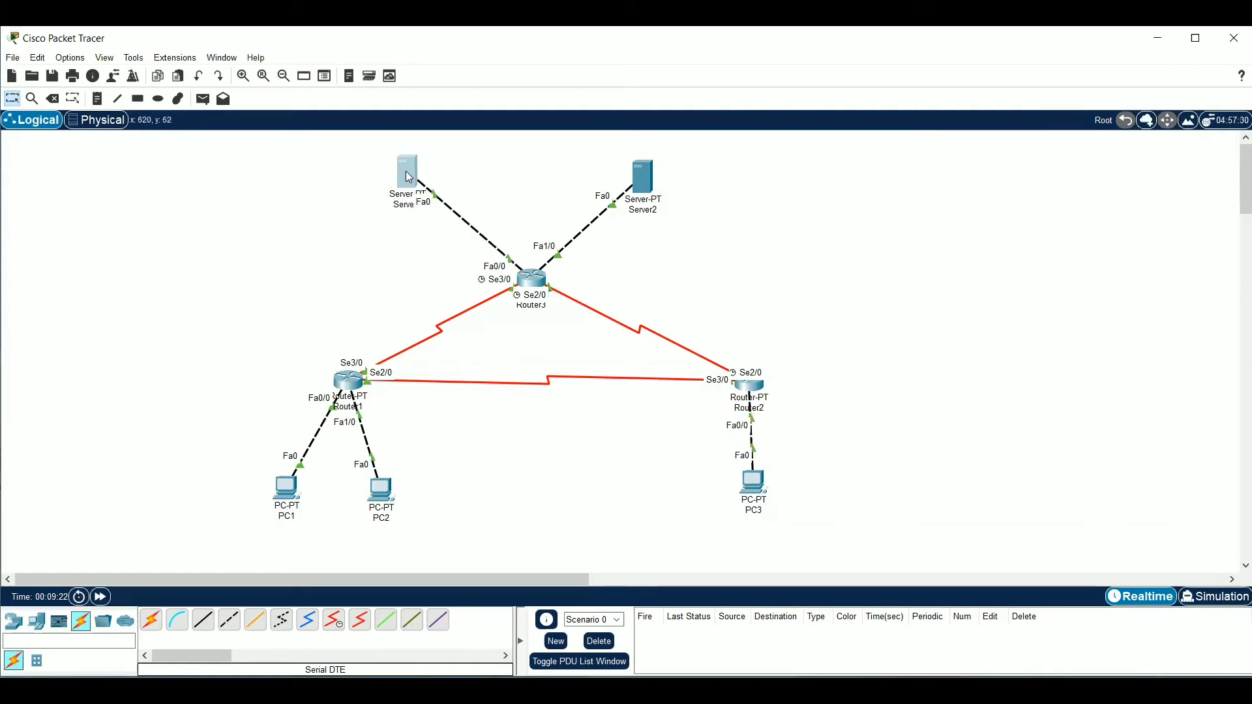
# Set Server1's static IPv4 address to 33.33.33.1 with subnet mask 255.255.255.0
pyautogui.doubleClick(422, 176)
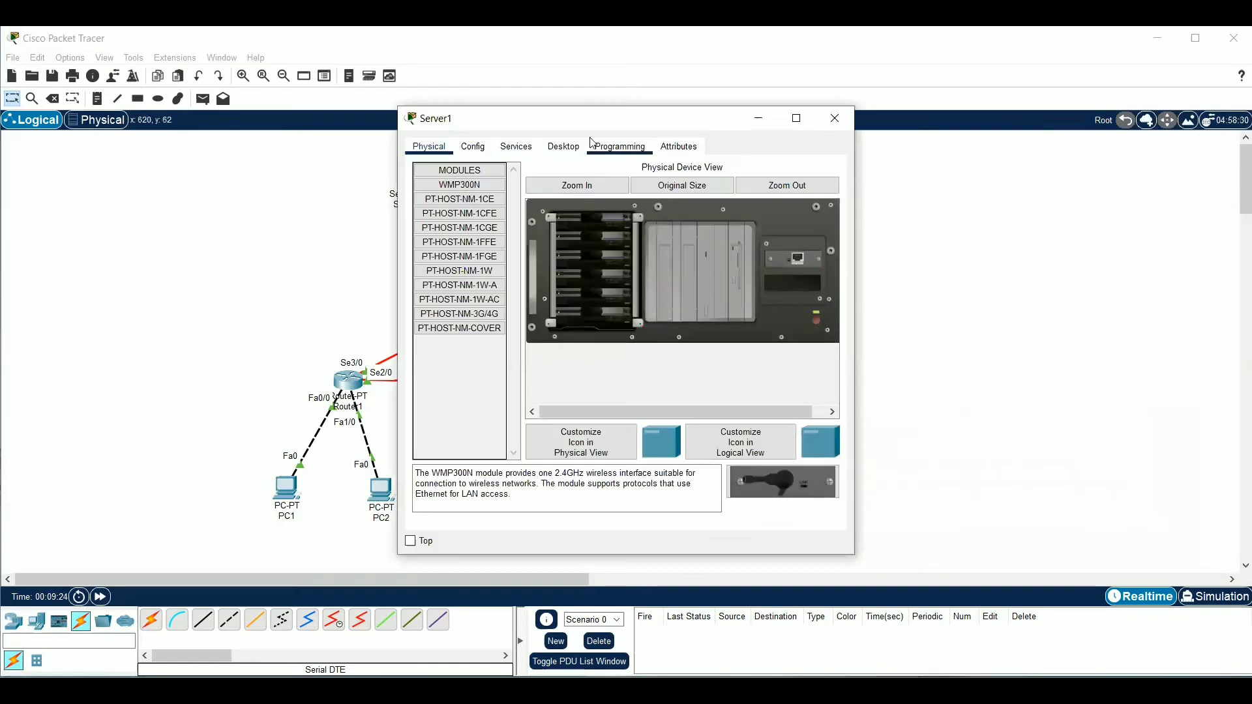
pyautogui.click(564, 146)
pyautogui.click(457, 196)
pyautogui.moveTo(550, 123); pyautogui.dragTo(831, 121)
pyautogui.click(891, 224)
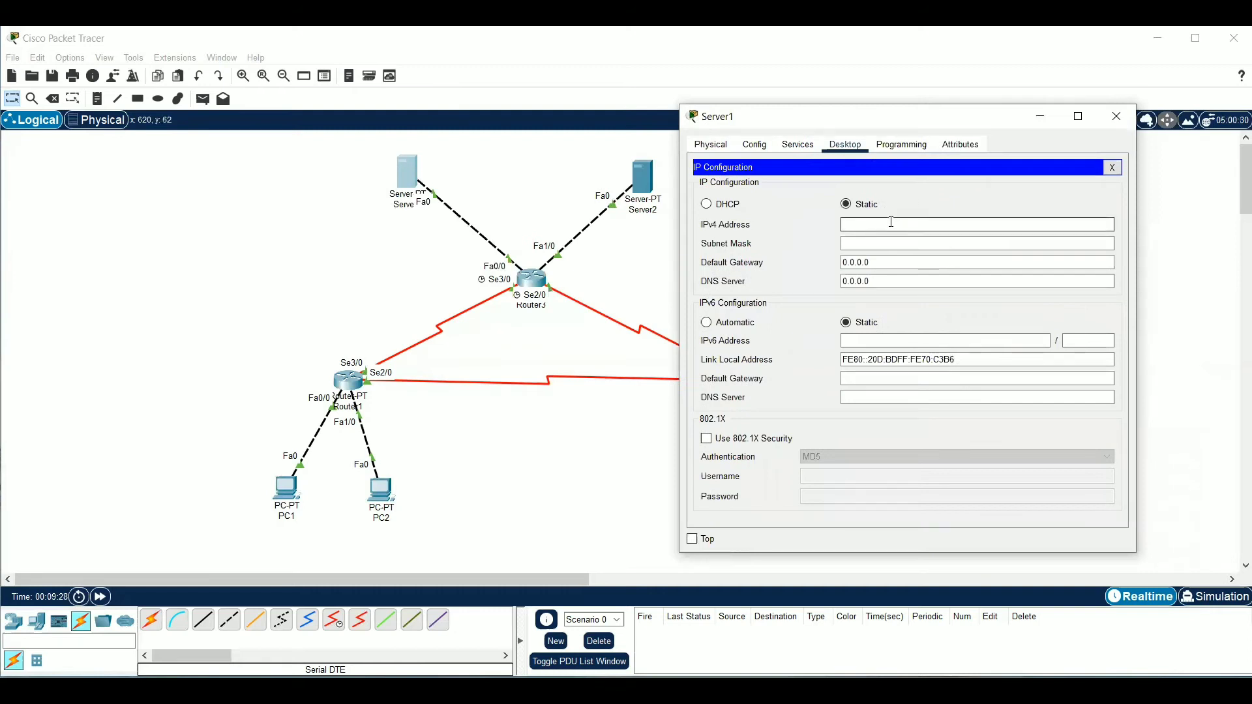
pyautogui.write('33.33.33.1')
pyautogui.click(909, 240)
pyautogui.press('BackSpace')
pyautogui.press('BackSpace')
pyautogui.press('BackSpace')
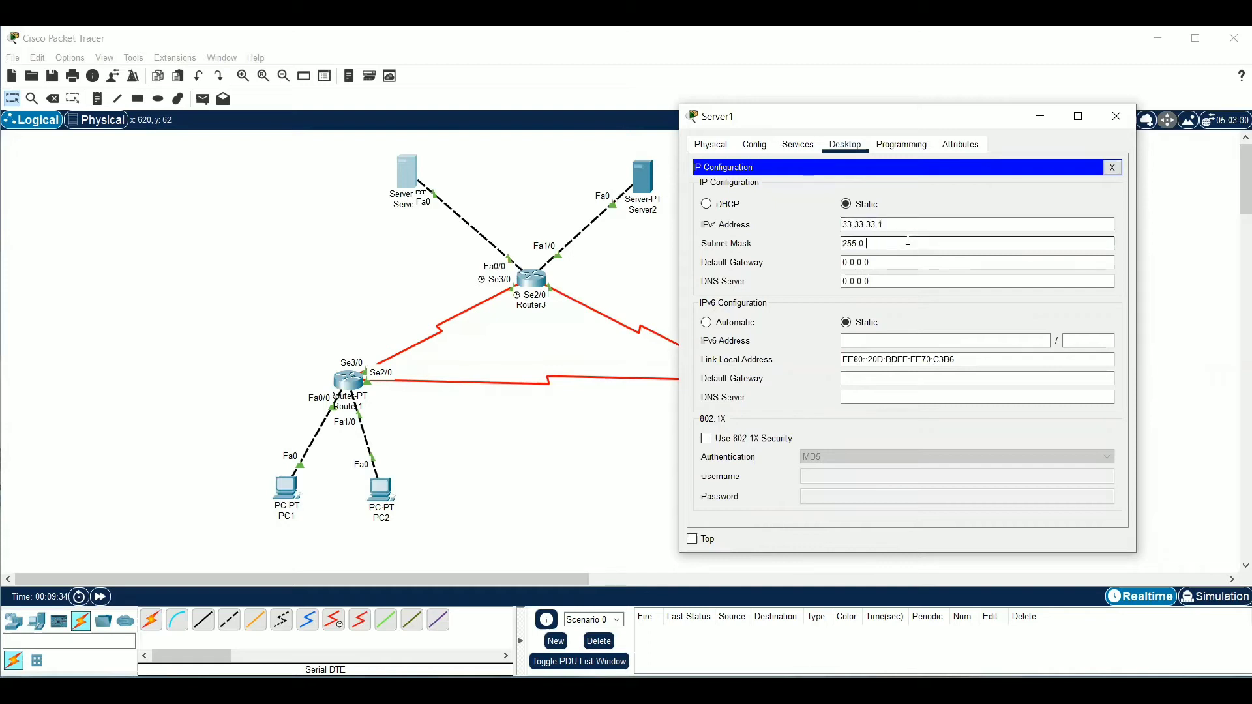
pyautogui.write('255.255.0')
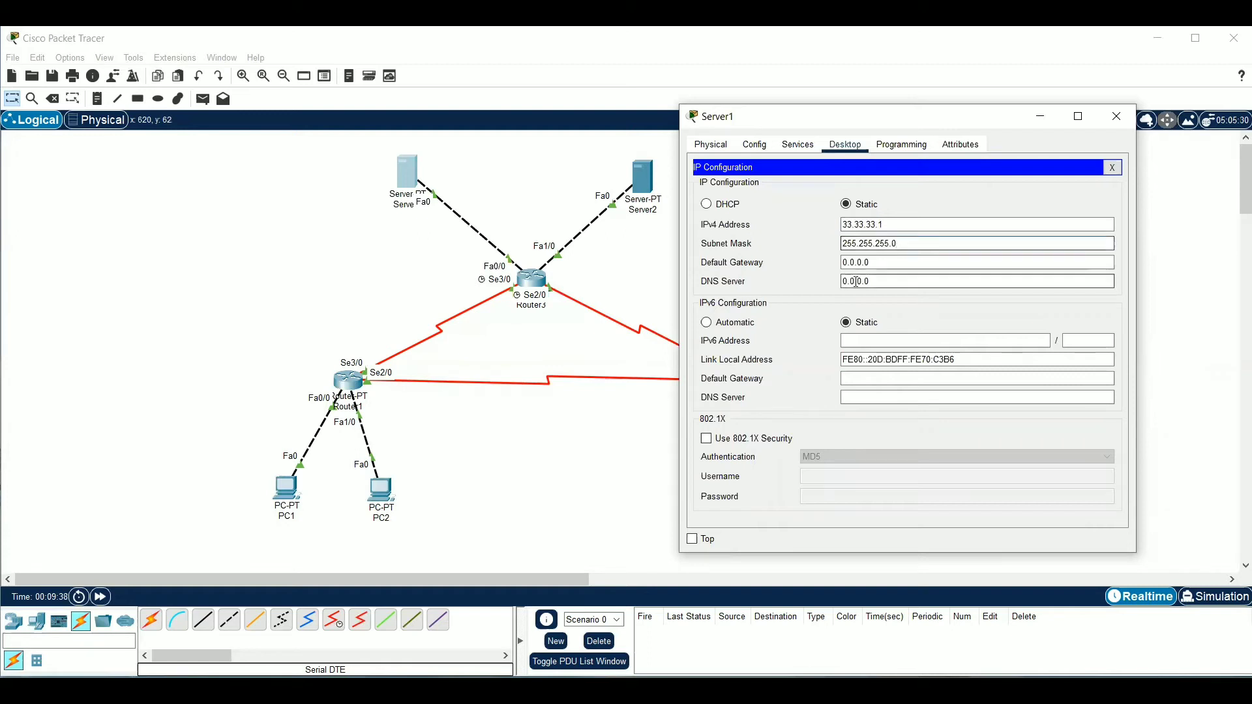
# Set Server1's default gateway to 33.33.33.3
pyautogui.click(876, 260)
pyautogui.moveTo(876, 260); pyautogui.dragTo(824, 255)
pyautogui.press('BackSpace')
pyautogui.write('33.333.')
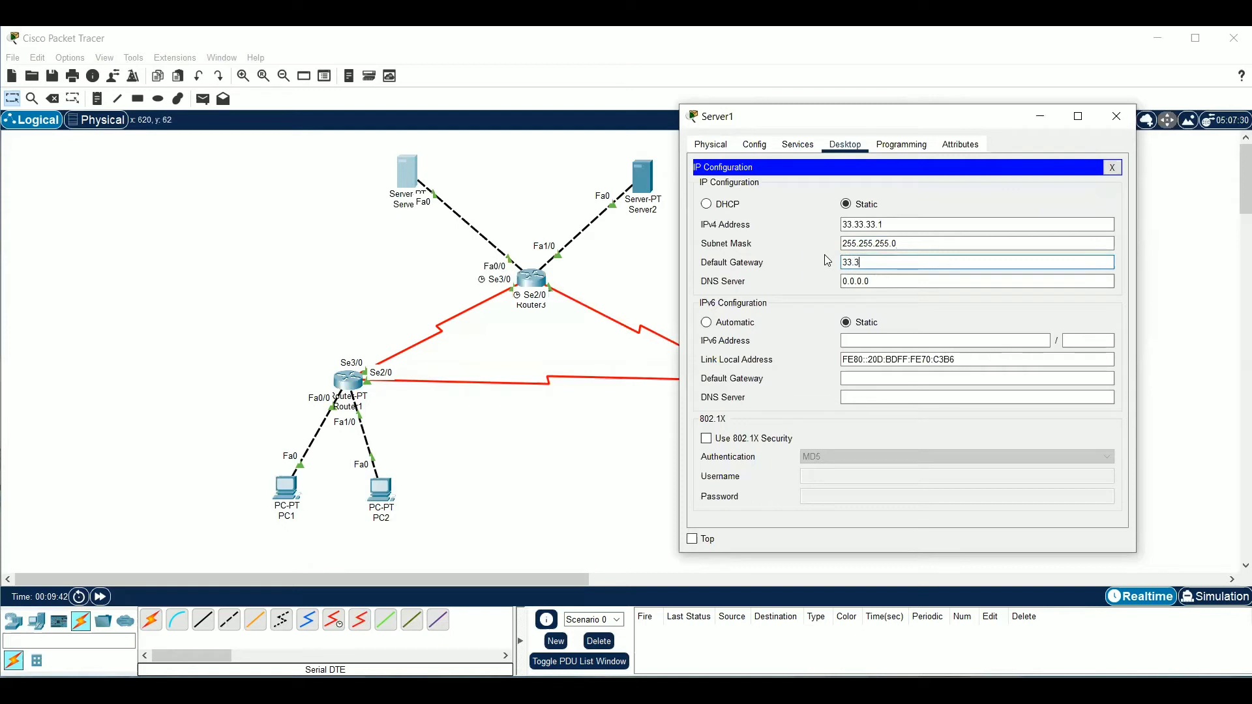
pyautogui.press('BackSpace')
pyautogui.press('BackSpace')
pyautogui.write('.33.33.3')
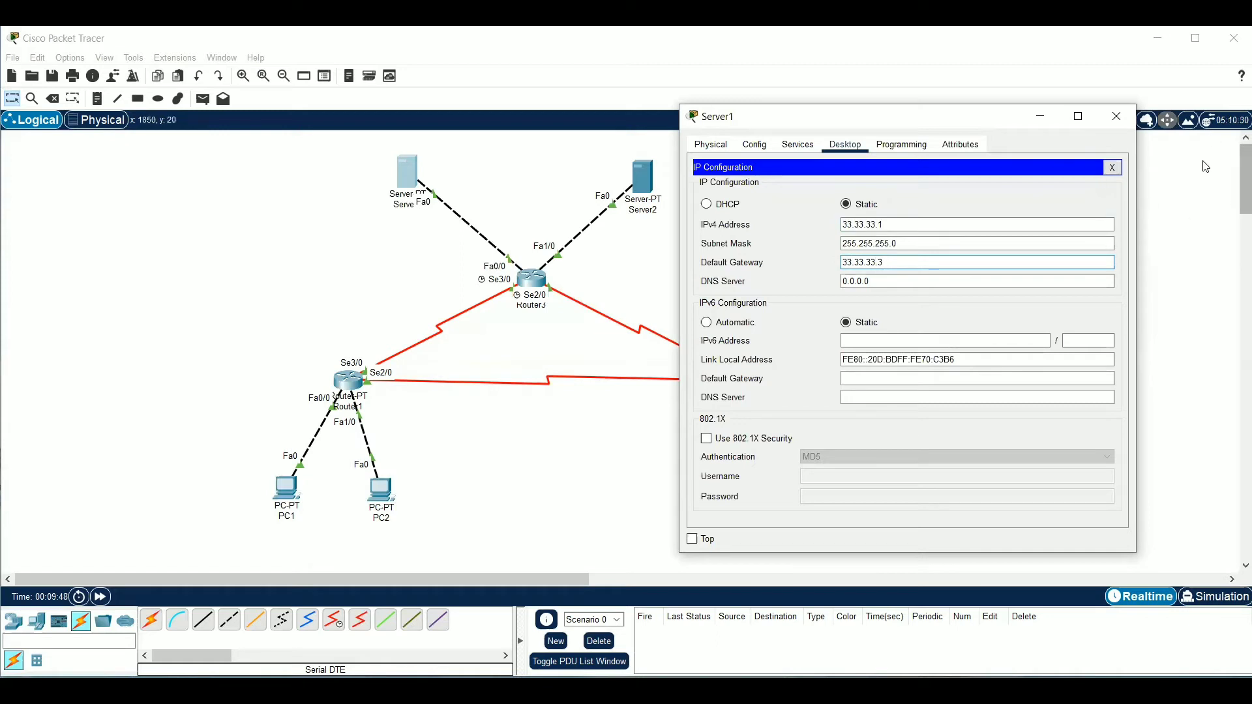
# Close Server1's configuration and set Server2's static IPv4 address to 43.43.43.1
pyautogui.click(1117, 116)
pyautogui.click(651, 181)
pyautogui.click(564, 146)
pyautogui.click(491, 184)
pyautogui.moveTo(587, 123); pyautogui.dragTo(962, 146)
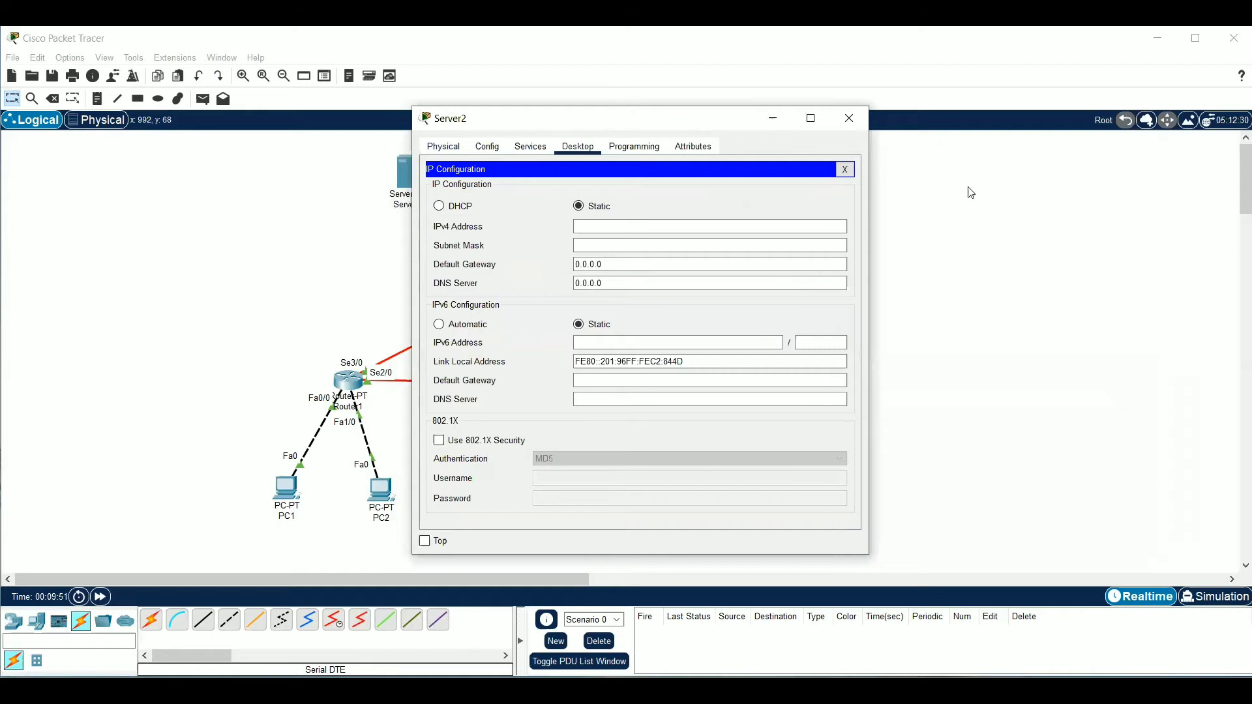
pyautogui.click(990, 255)
pyautogui.write('43.43.')
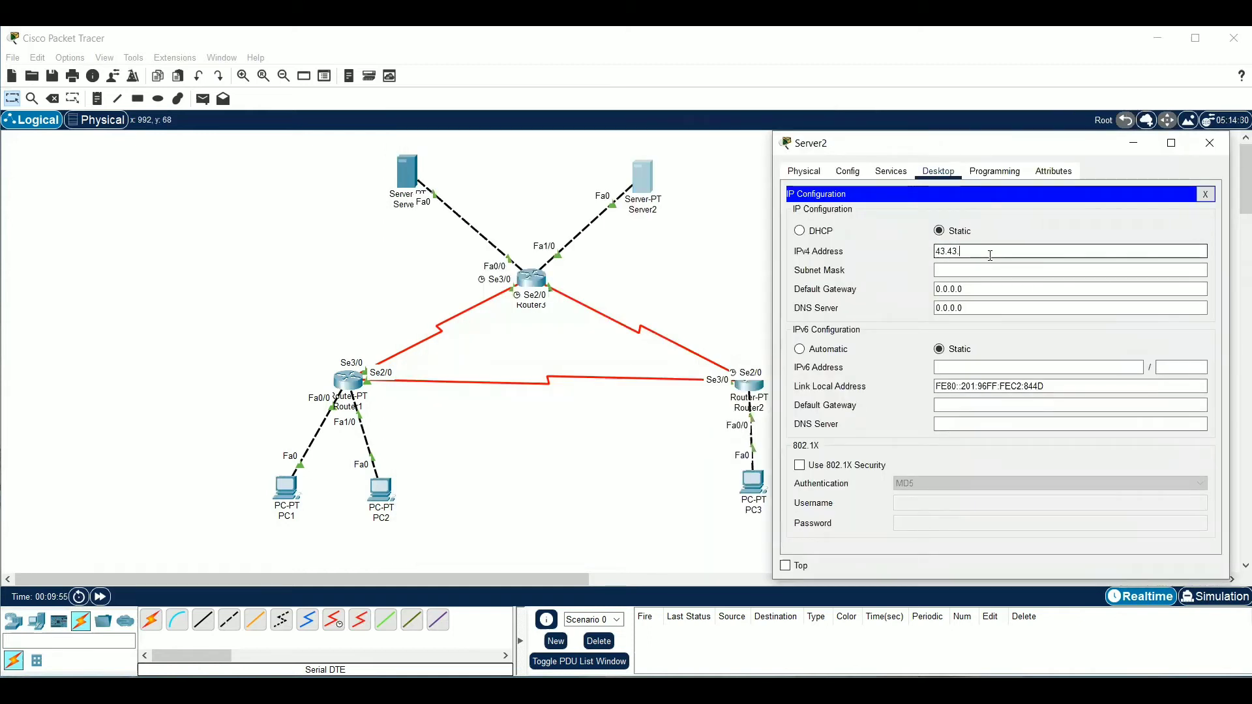
pyautogui.write('43.1')
# Set Server2's subnet mask to 255.255.255.0
pyautogui.click(994, 267)
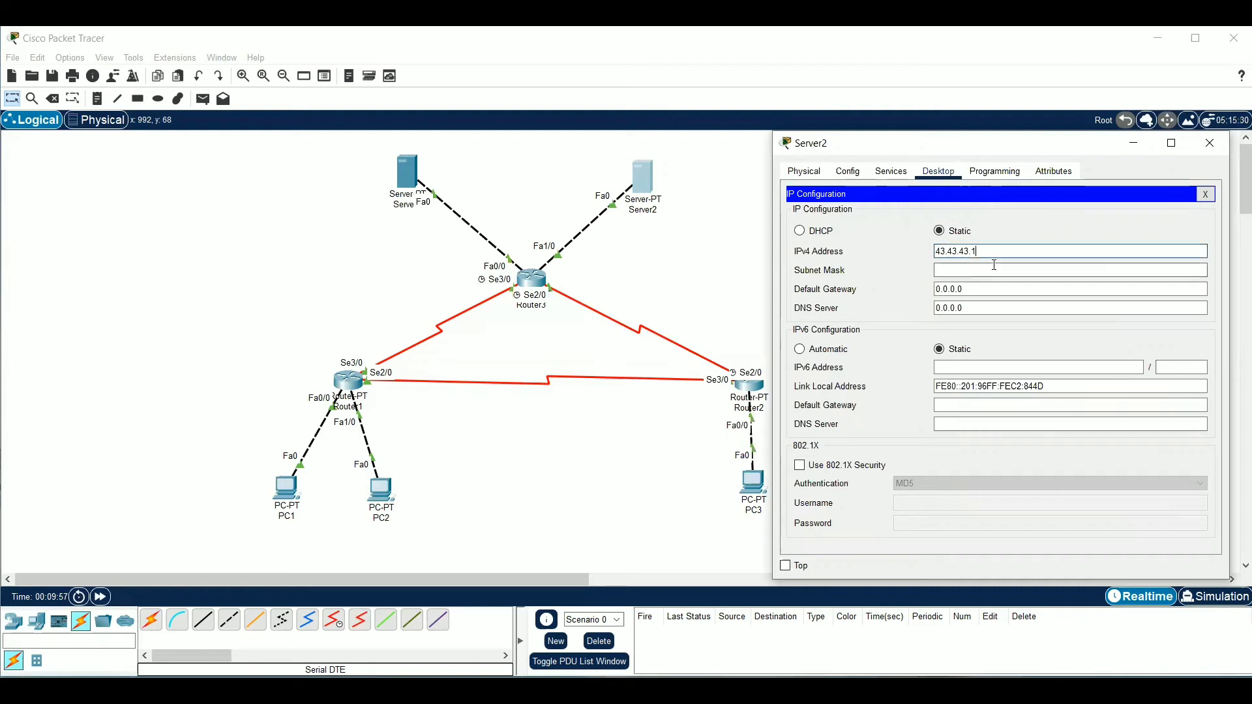
pyautogui.press('BackSpace')
pyautogui.press('BackSpace')
pyautogui.press('BackSpace')
pyautogui.press('BackSpace')
pyautogui.write('255.255.255')
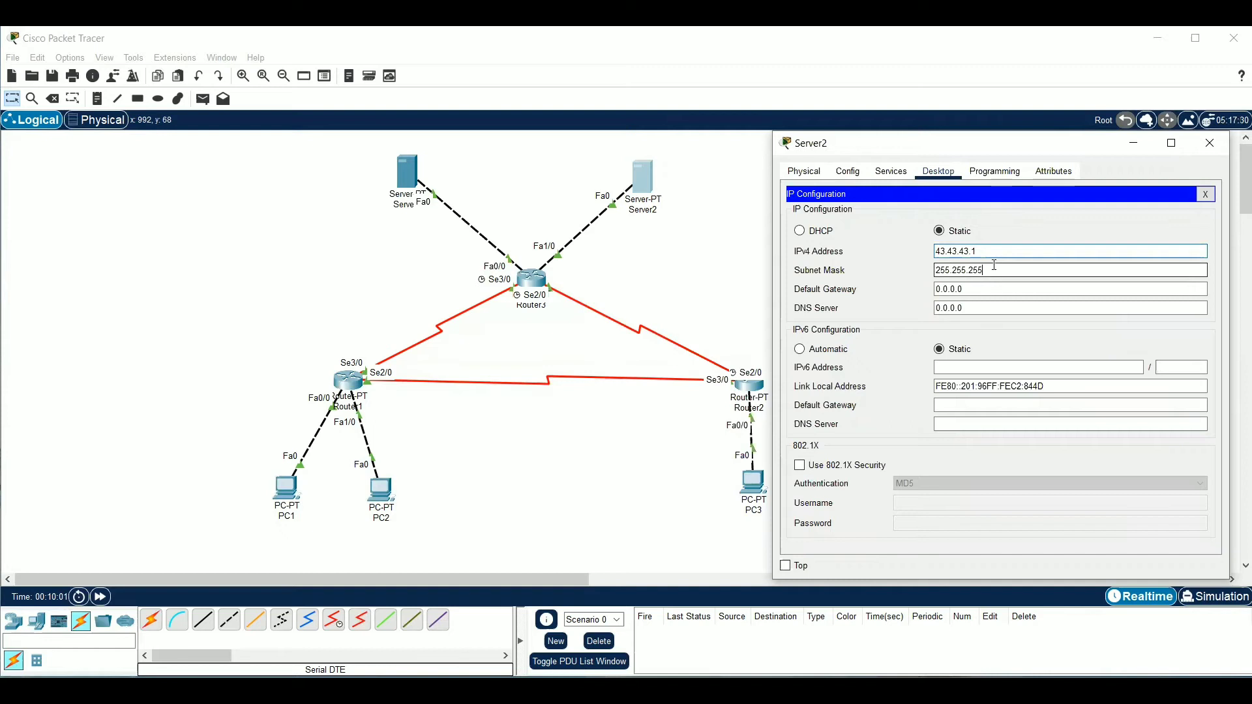
# Set Server2's default gateway to 43.43.43.3 and close the server's configuration
pyautogui.moveTo(976, 290); pyautogui.dragTo(880, 295)
pyautogui.press('BackSpace')
pyautogui.press('BackSpace')
pyautogui.press('BackSpace')
pyautogui.press('BackSpace')
pyautogui.press('BackSpace')
pyautogui.press('BackSpace')
pyautogui.press('BackSpace')
pyautogui.press('BackSpace')
pyautogui.write('43.43.43.3')
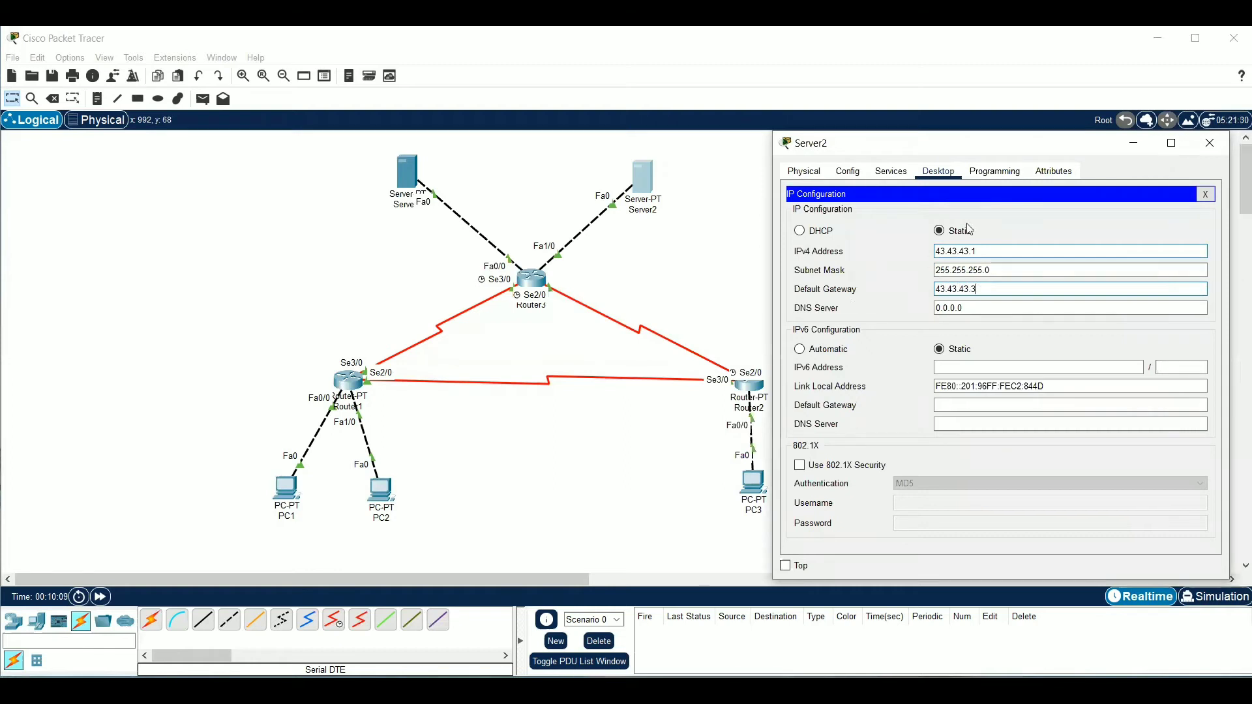
pyautogui.click(1210, 143)
pyautogui.click(540, 282)
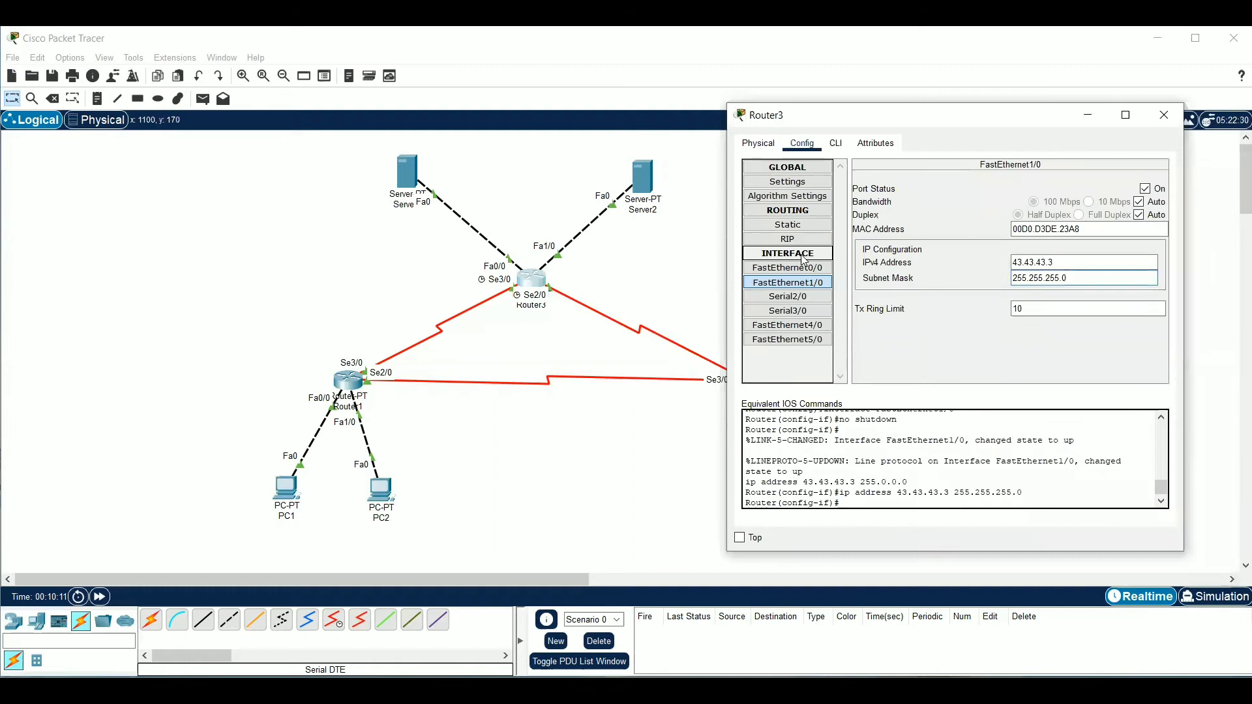
pyautogui.click(669, 270)
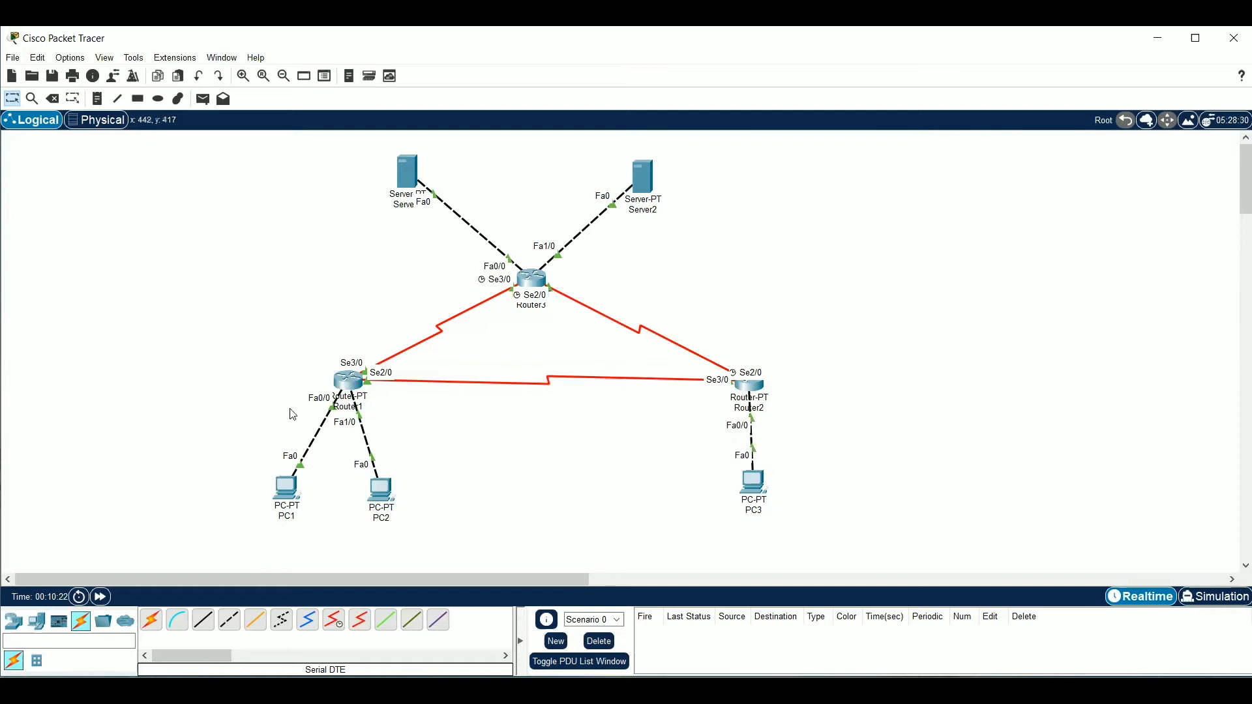
# Add a static route on Router1 to network 192.168.1.128 with mask 255.255.255.128 and next hop 12.12.12.2
pyautogui.click(346, 386)
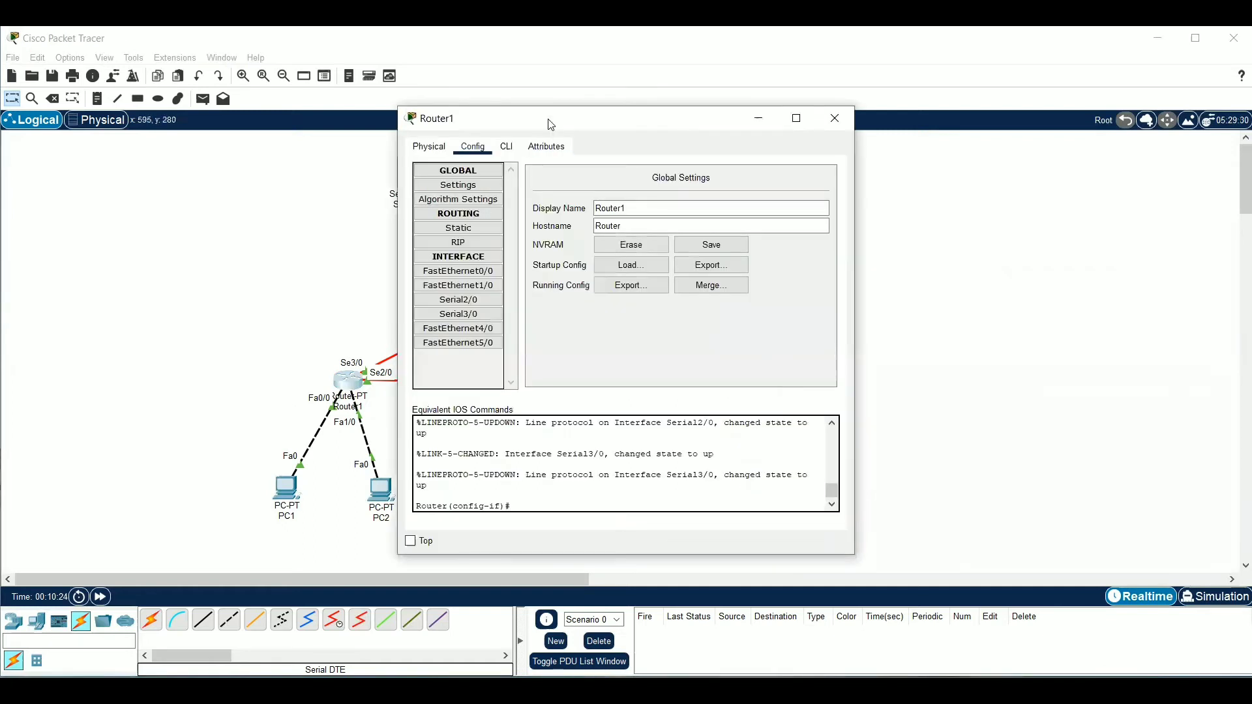
pyautogui.moveTo(550, 124); pyautogui.dragTo(781, 117)
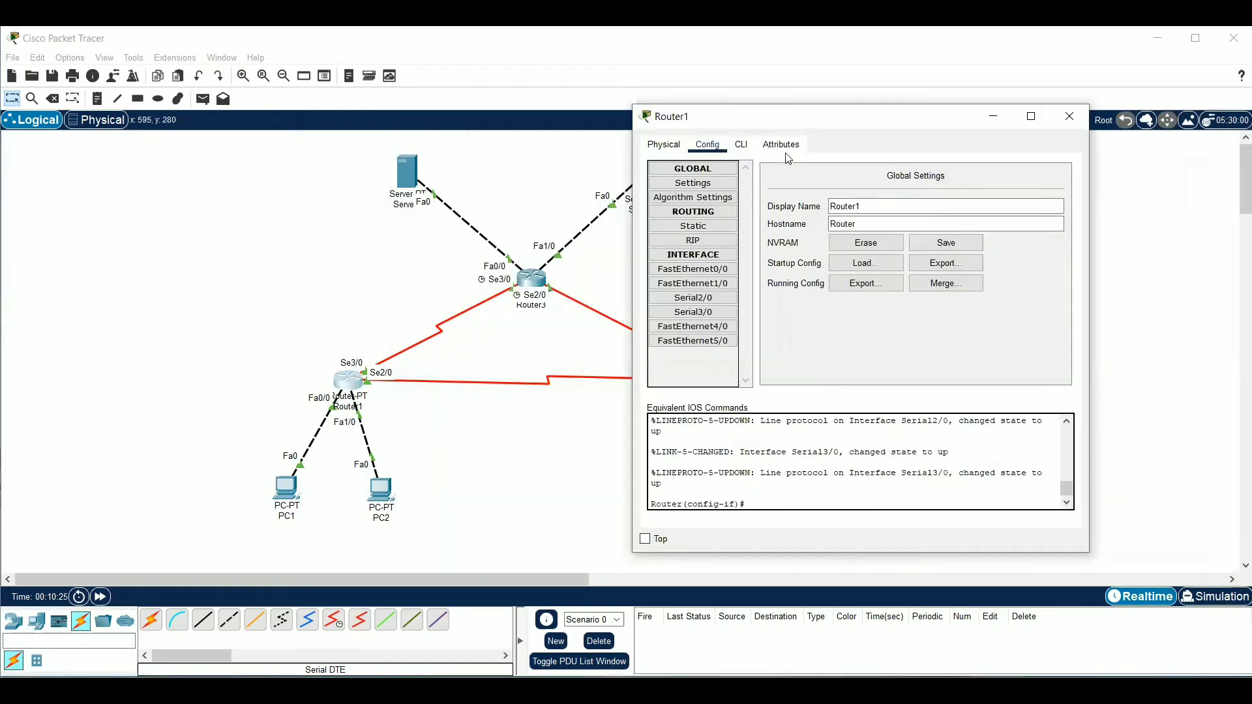
pyautogui.click(722, 227)
pyautogui.click(880, 194)
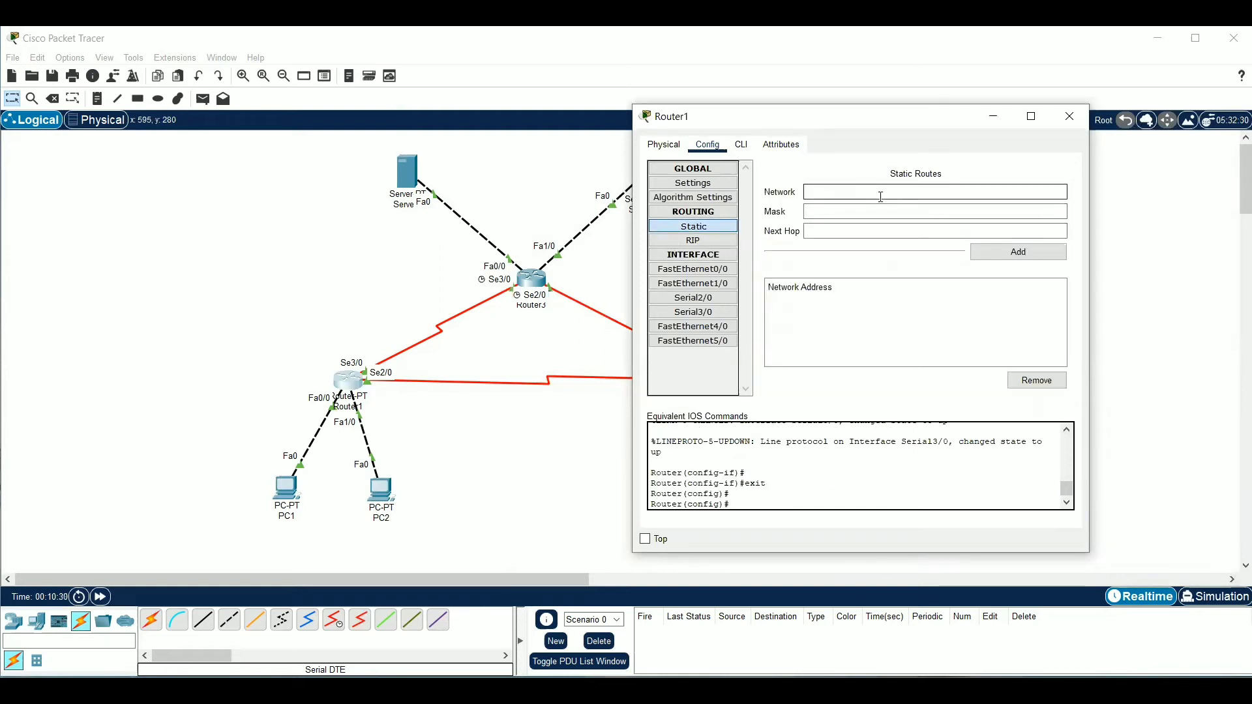
pyautogui.write('192.168.1.128')
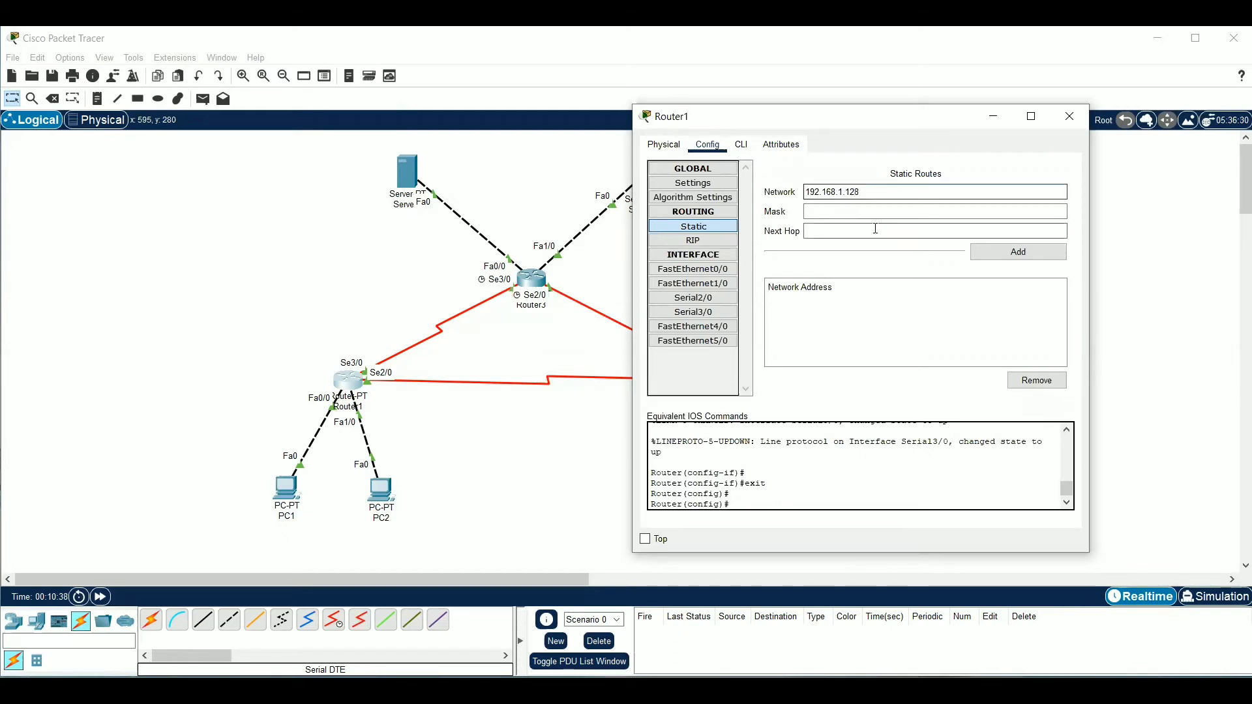
pyautogui.click(856, 215)
pyautogui.write('2')
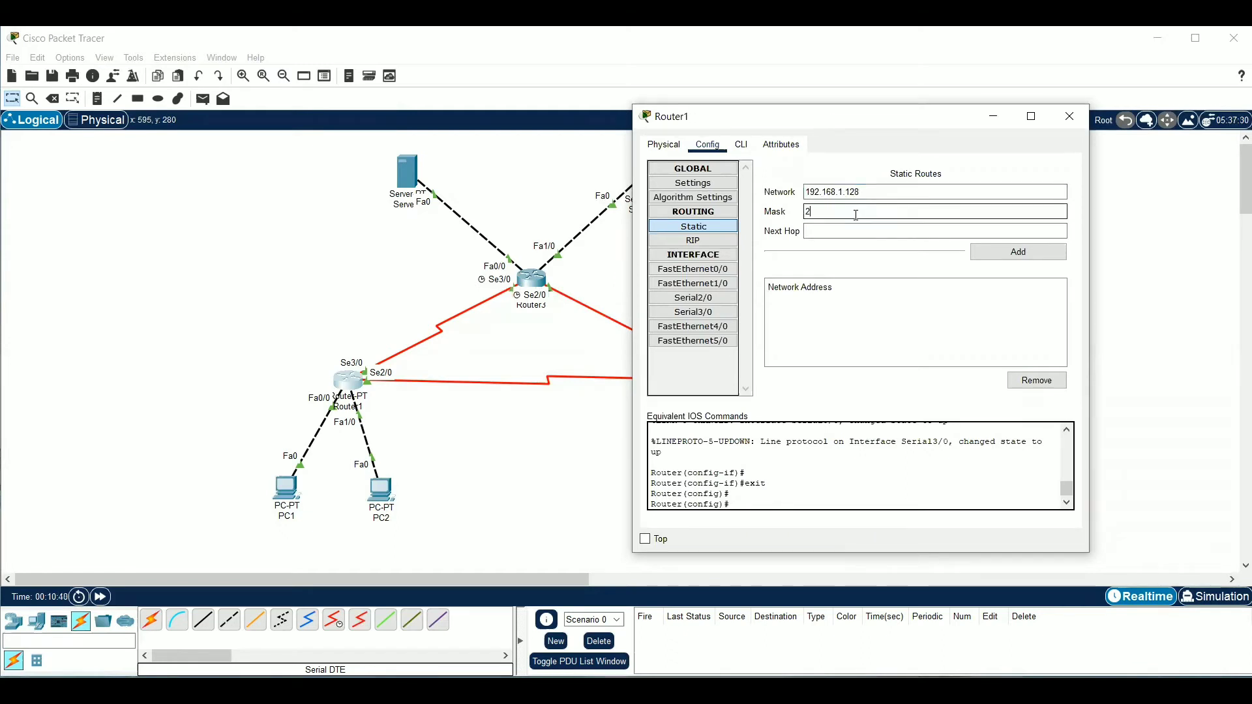
pyautogui.write('55.255.255.128')
pyautogui.click(850, 231)
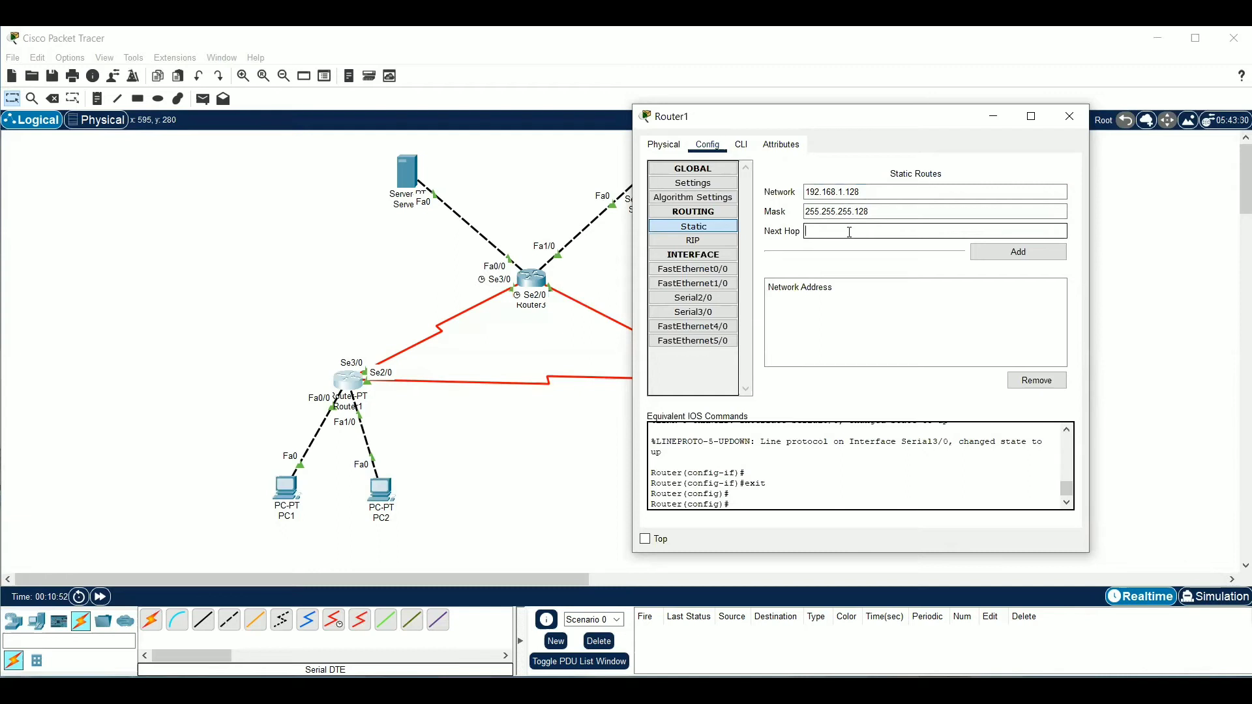
pyautogui.write('12.12.12.2')
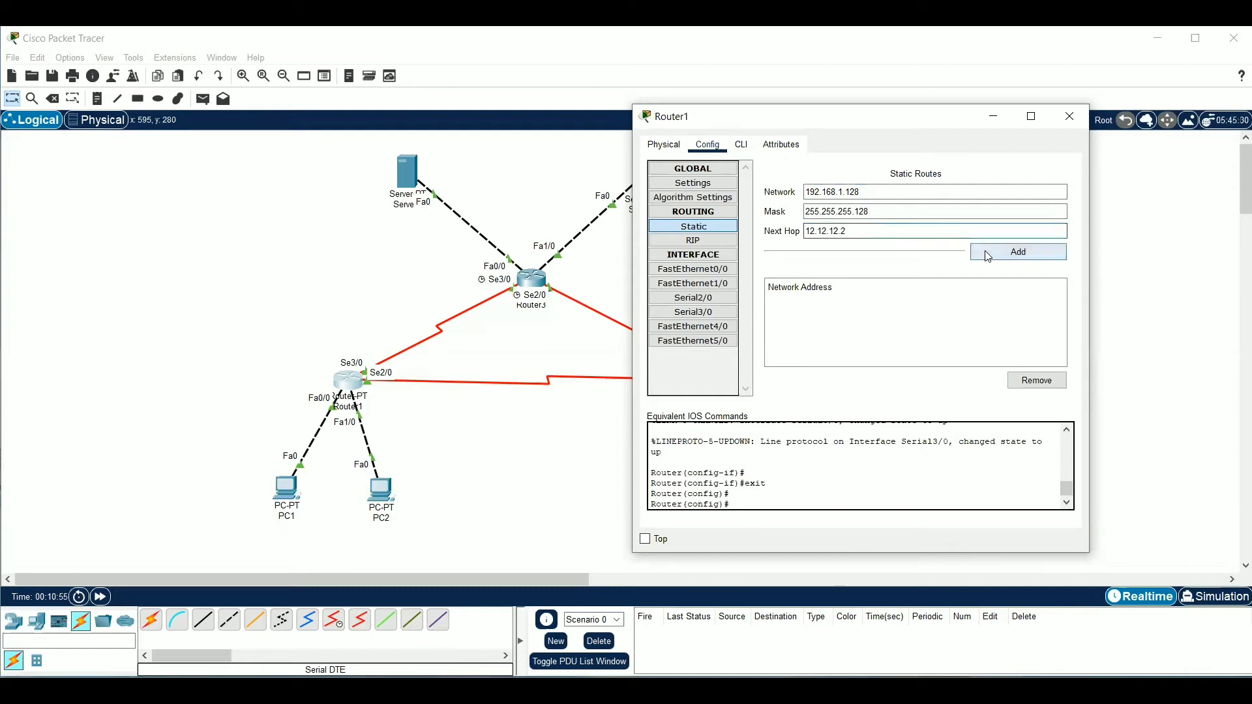
pyautogui.click(981, 254)
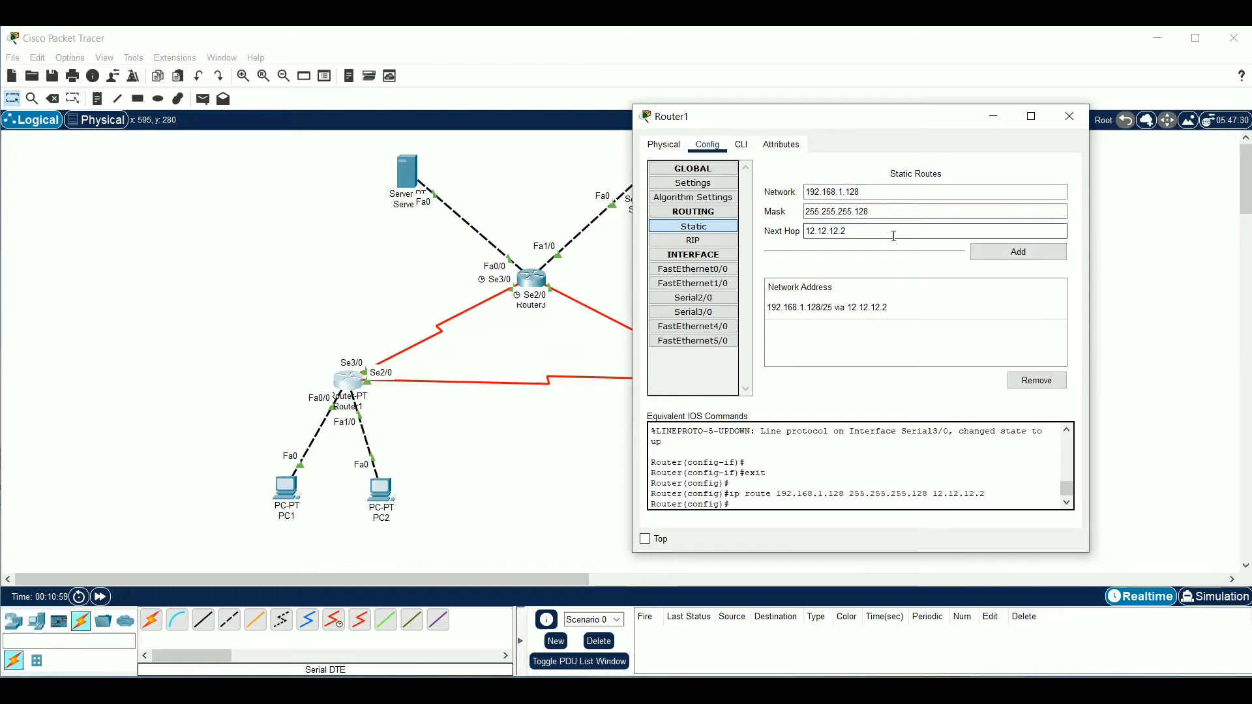
# Add a static route on Router1 to network 33.33.33.0 with mask 255.255.255.0 and next hop 13.13.13.3
pyautogui.moveTo(867, 192); pyautogui.dragTo(793, 197)
pyautogui.write('33.33.33.0')
pyautogui.moveTo(872, 211); pyautogui.dragTo(859, 207)
pyautogui.press('BackSpace')
pyautogui.write('0')
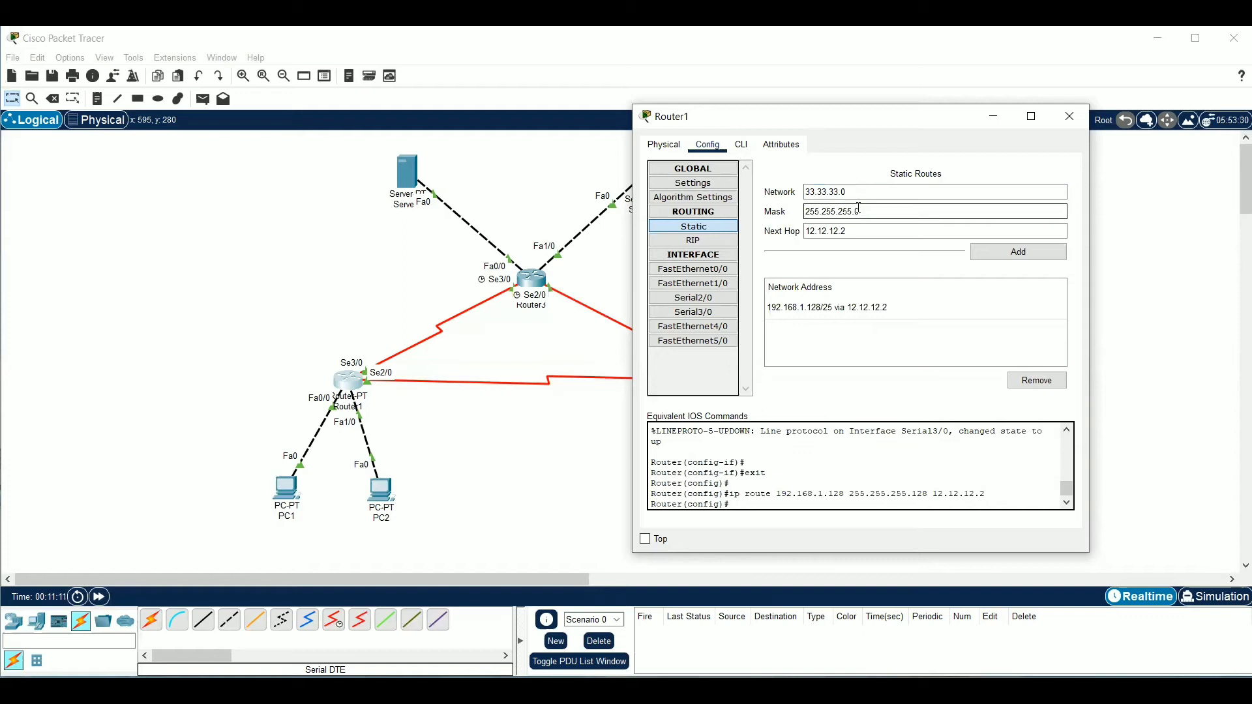
pyautogui.moveTo(868, 230); pyautogui.dragTo(807, 230)
pyautogui.press('BackSpace')
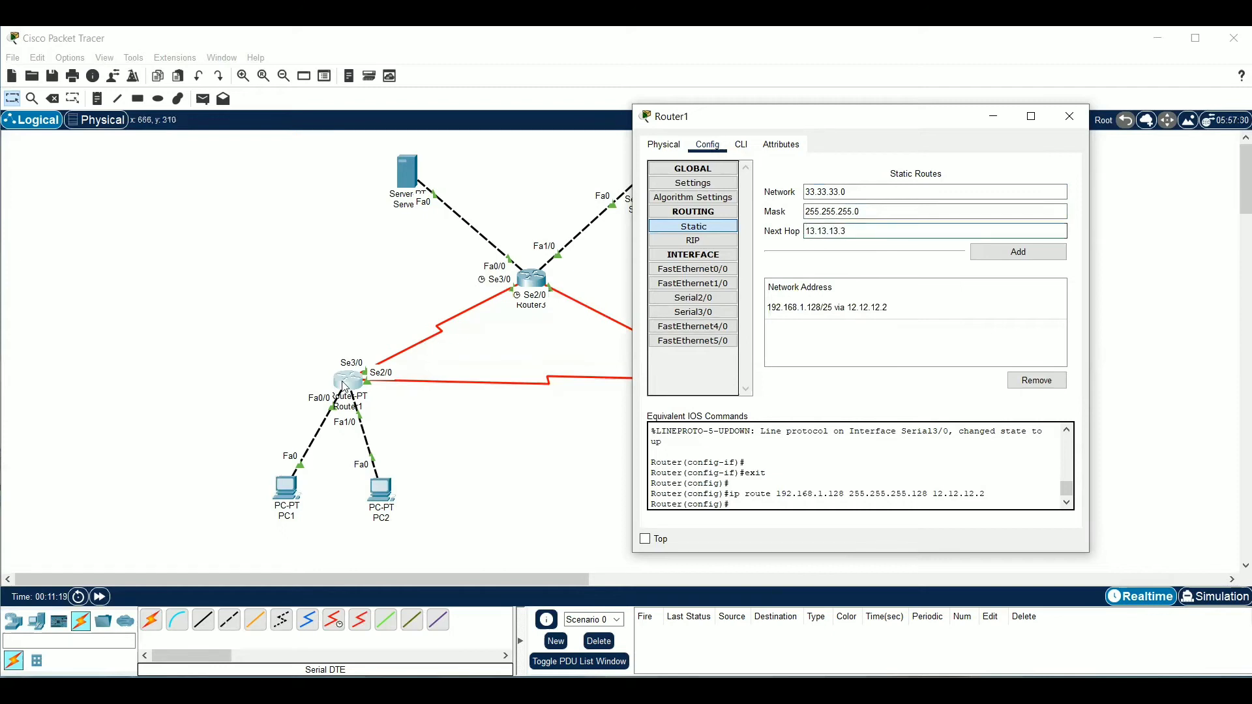
pyautogui.click(1020, 256)
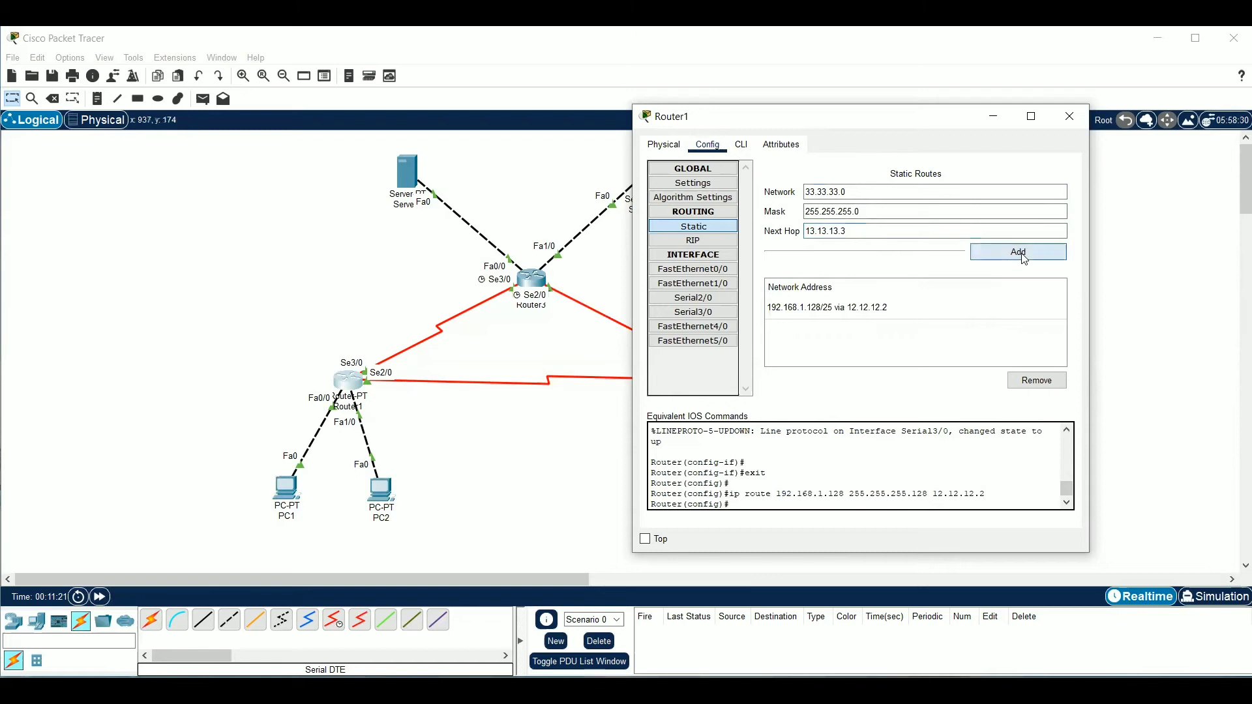
# Add a static route on Router1 to network 43.43.43.0 via the same mask and next hop, and close the router's configuration
pyautogui.moveTo(897, 193); pyautogui.dragTo(799, 195)
pyautogui.press('BackSpace')
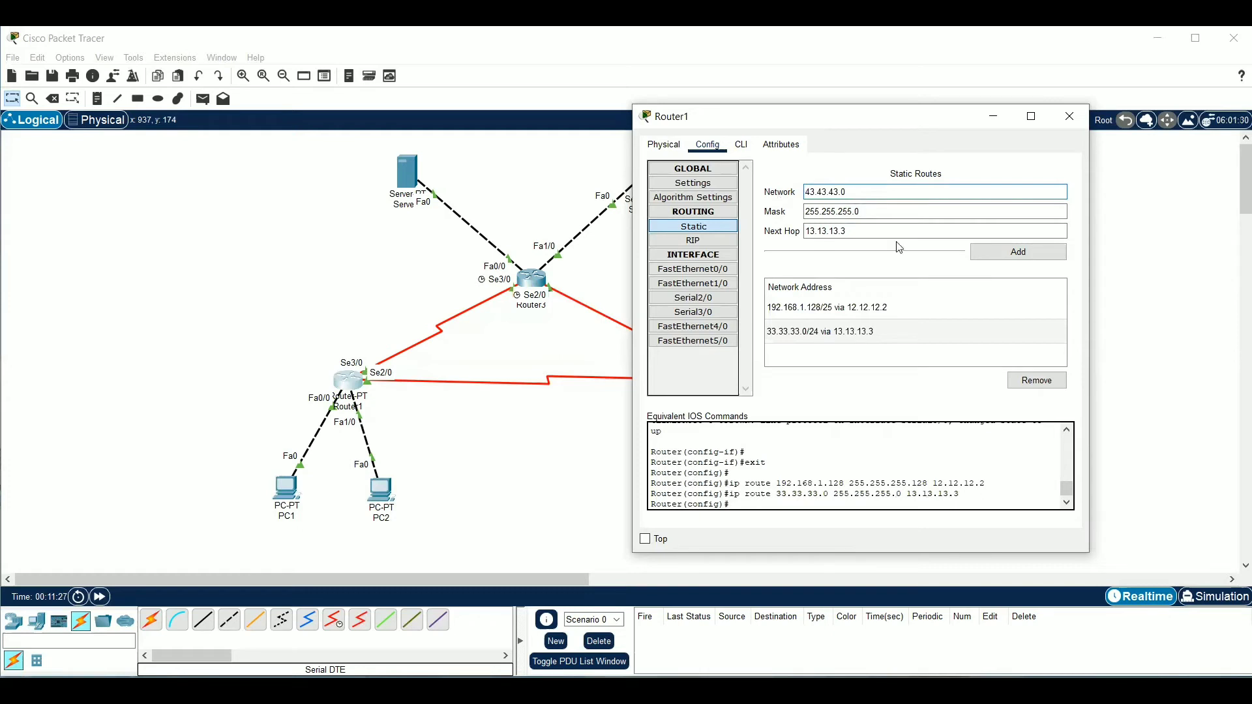
pyautogui.click(984, 254)
pyautogui.click(1203, 329)
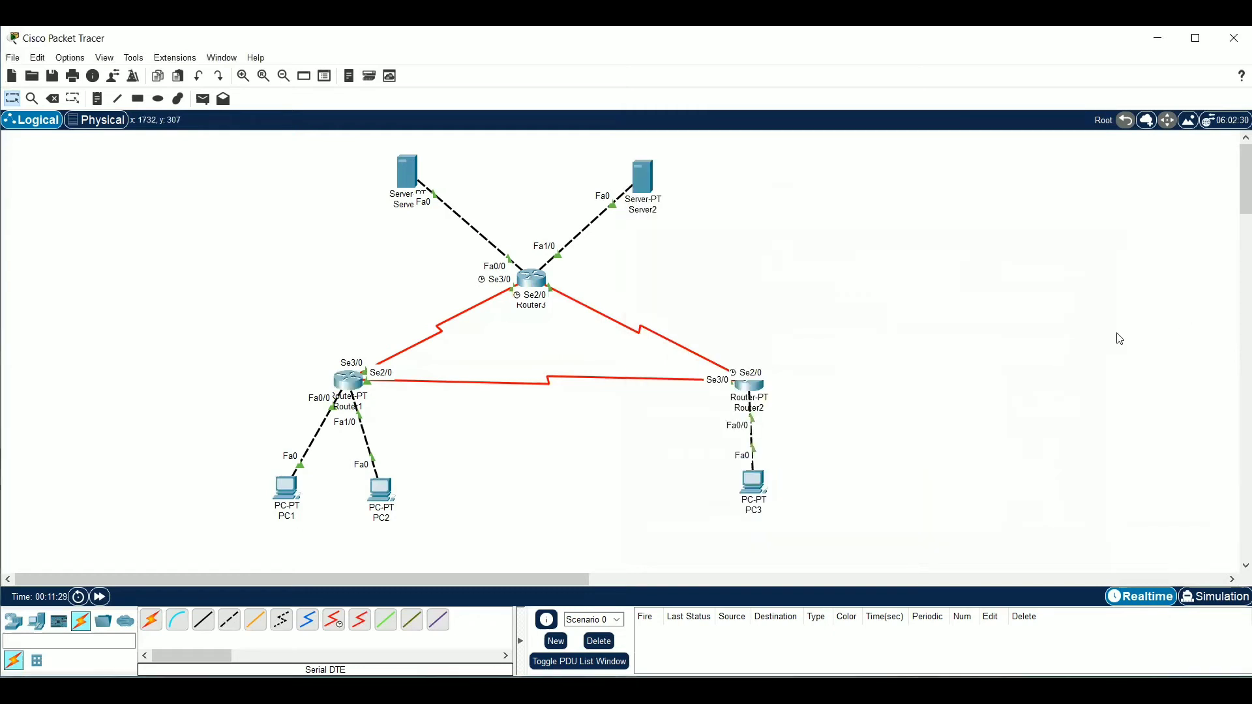
# Add a static route on Router2 to network 192.168.1.0 with mask 255.255.255.128 and next hop 12.12.12.1
pyautogui.click(752, 396)
pyautogui.click(840, 221)
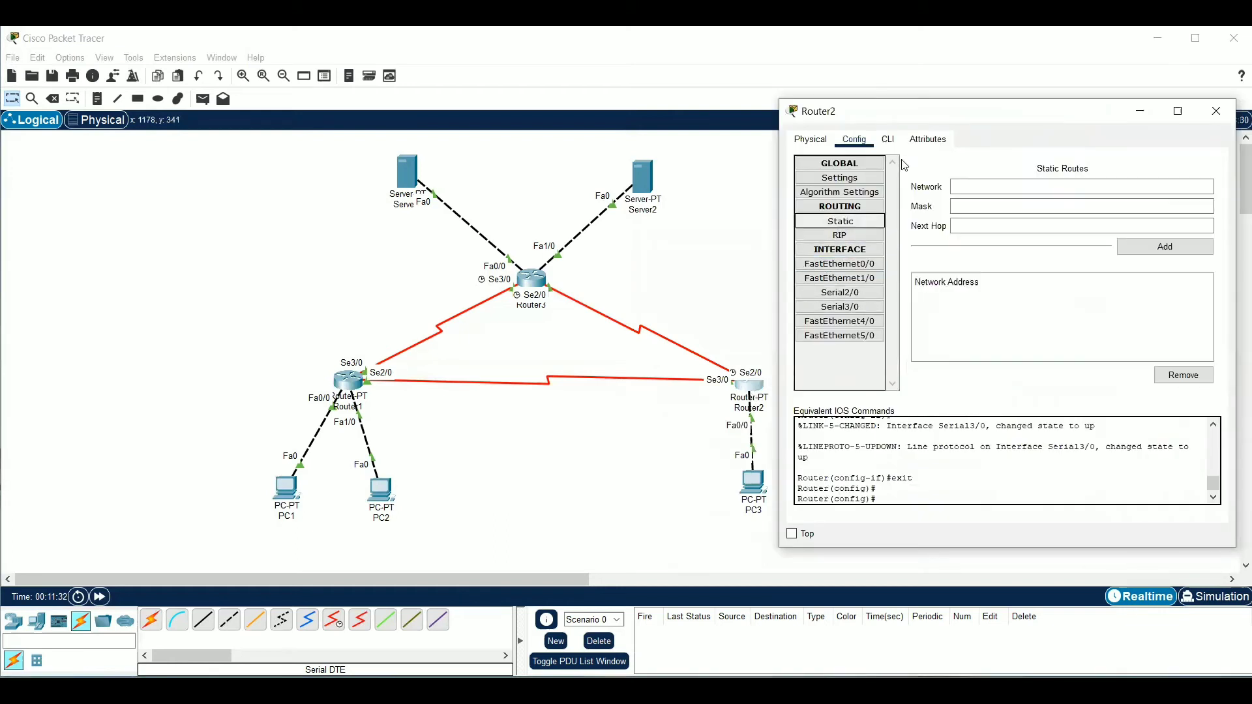
pyautogui.moveTo(999, 116); pyautogui.dragTo(850, 129)
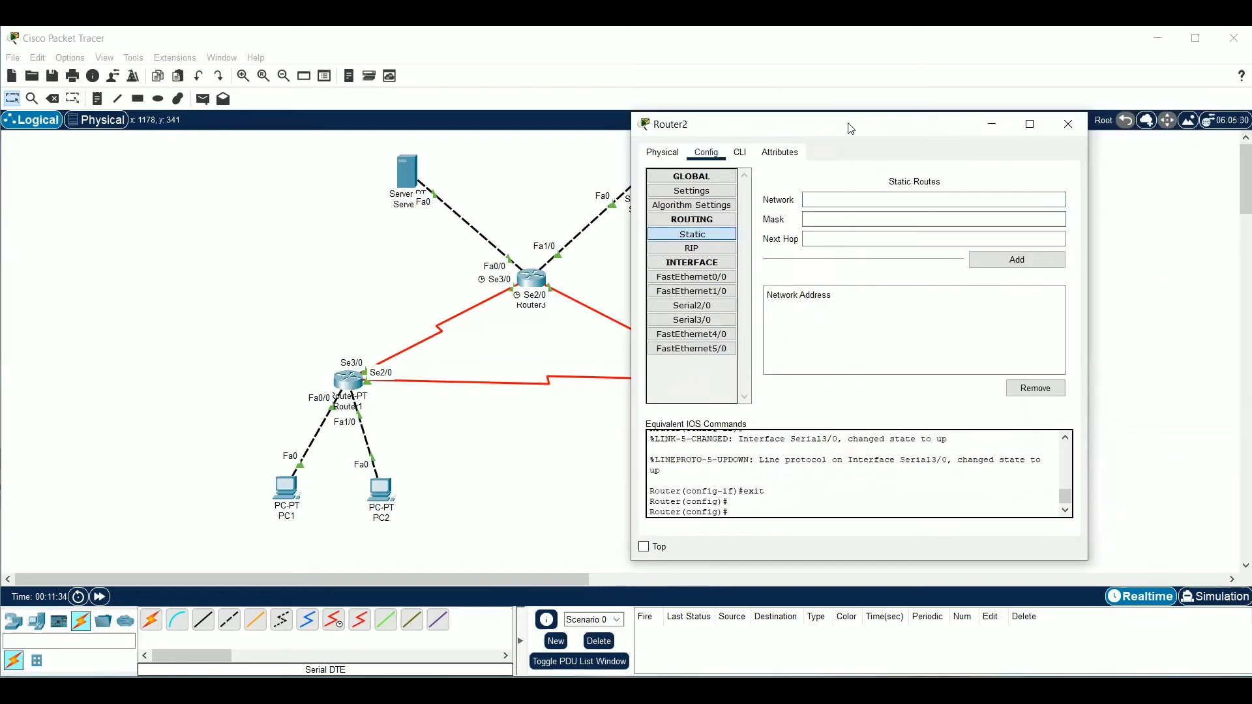
pyautogui.click(888, 202)
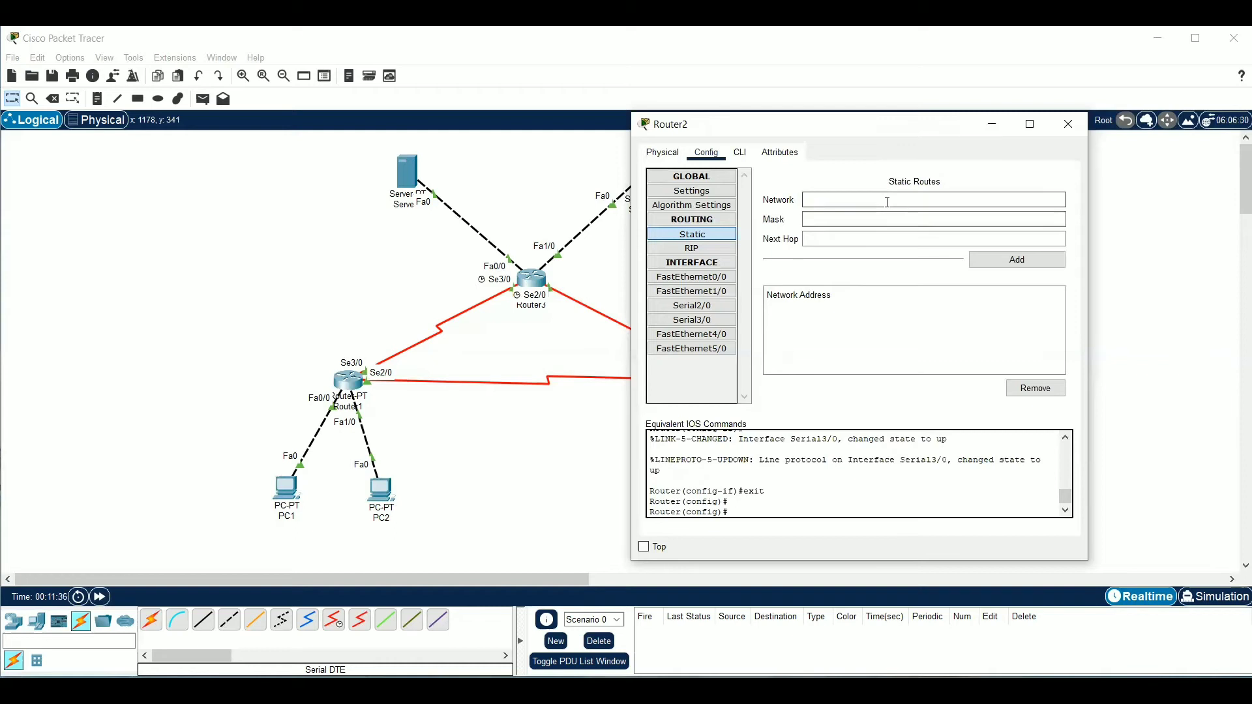
pyautogui.write('192.168.1.0')
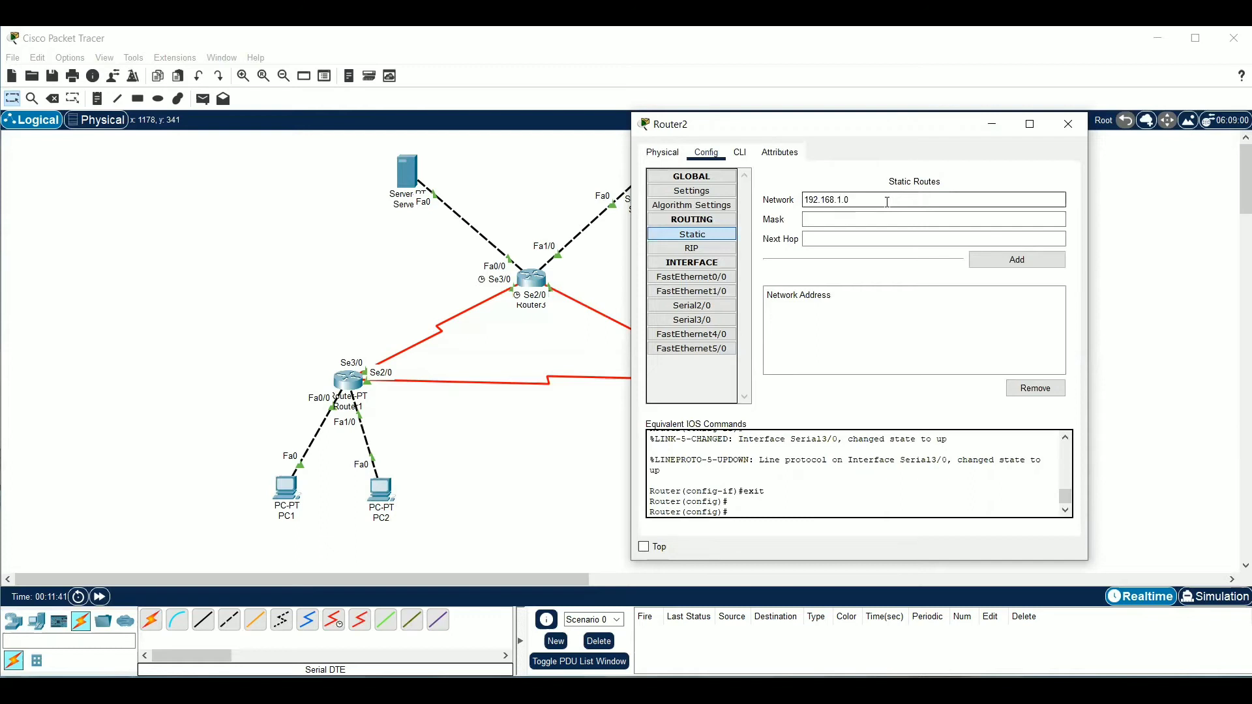
pyautogui.click(884, 214)
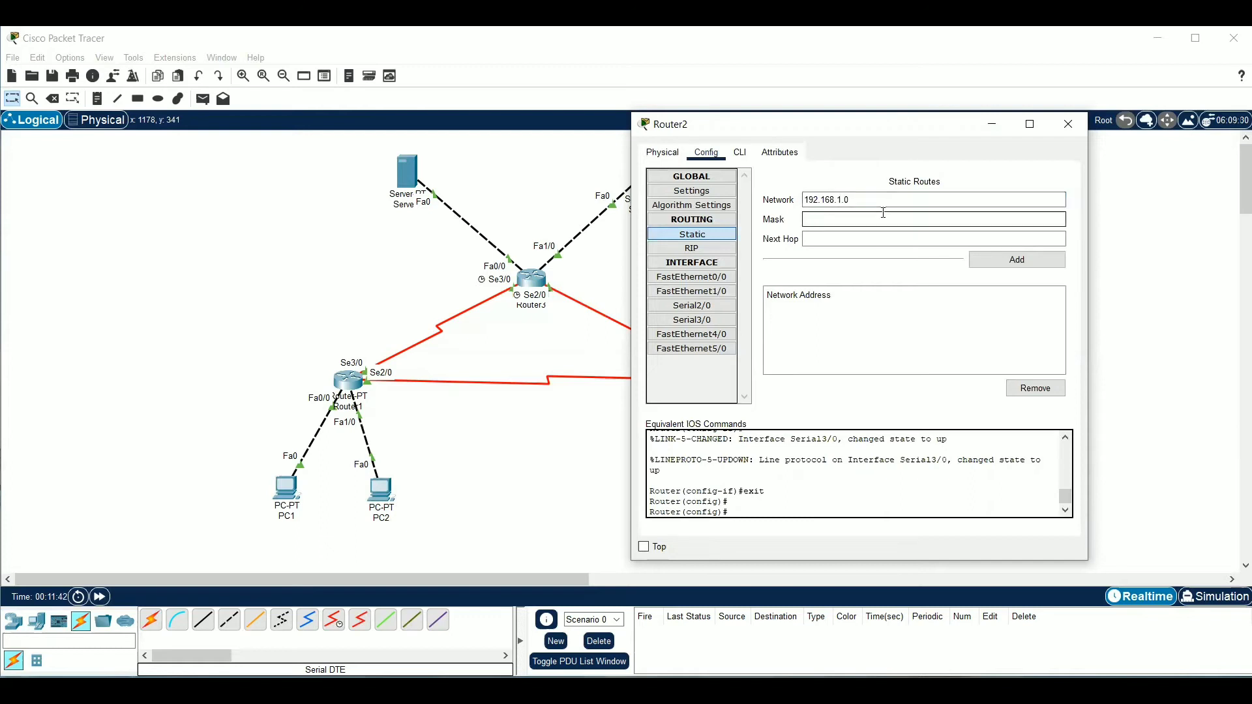
pyautogui.write('255.255.255.128')
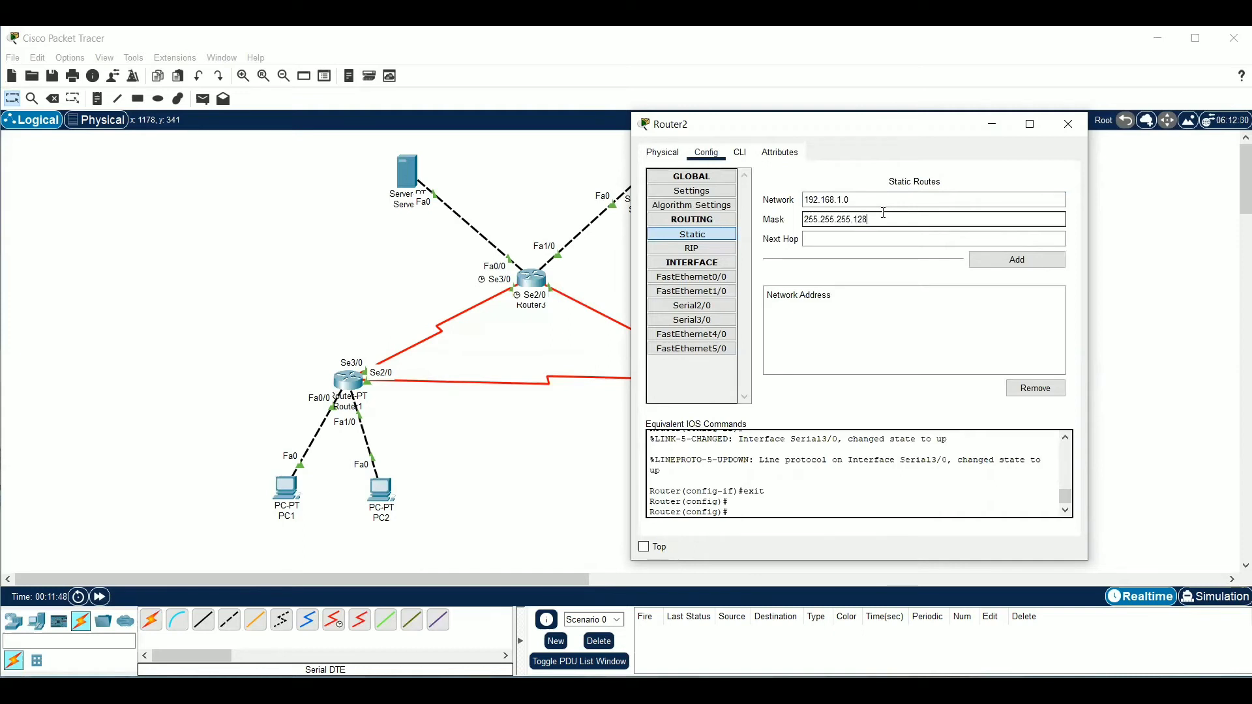
pyautogui.click(879, 237)
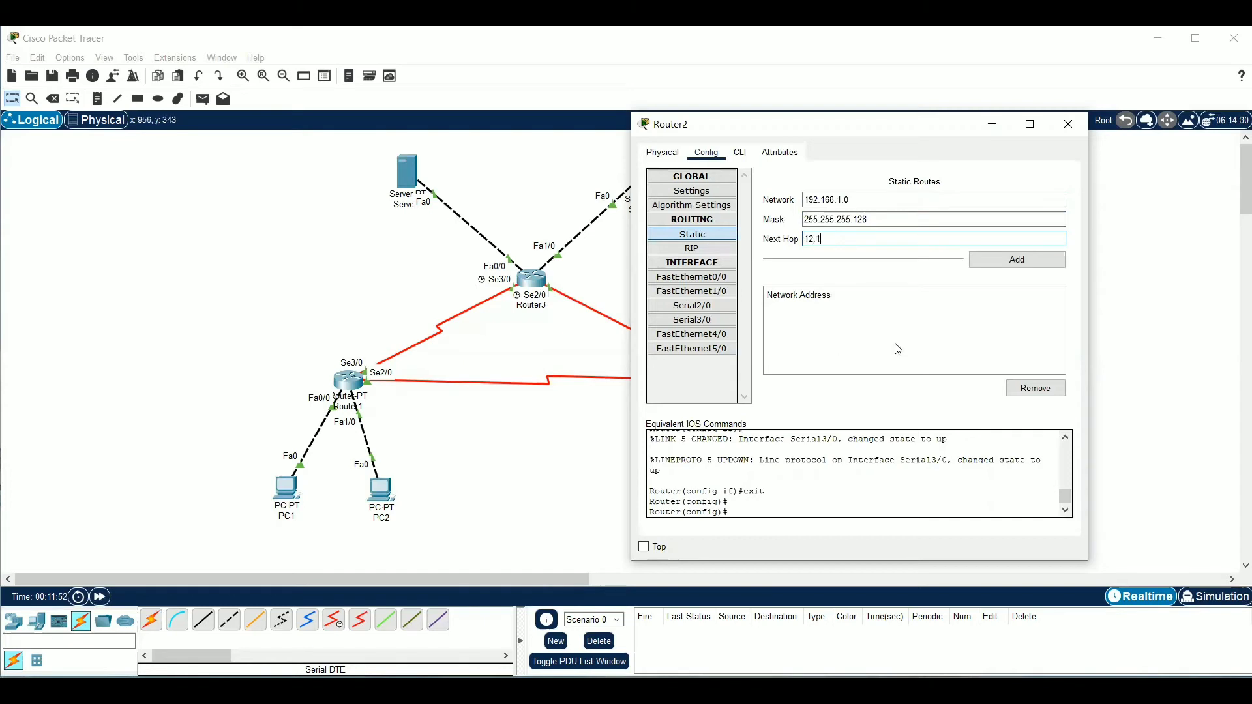
pyautogui.click(1008, 264)
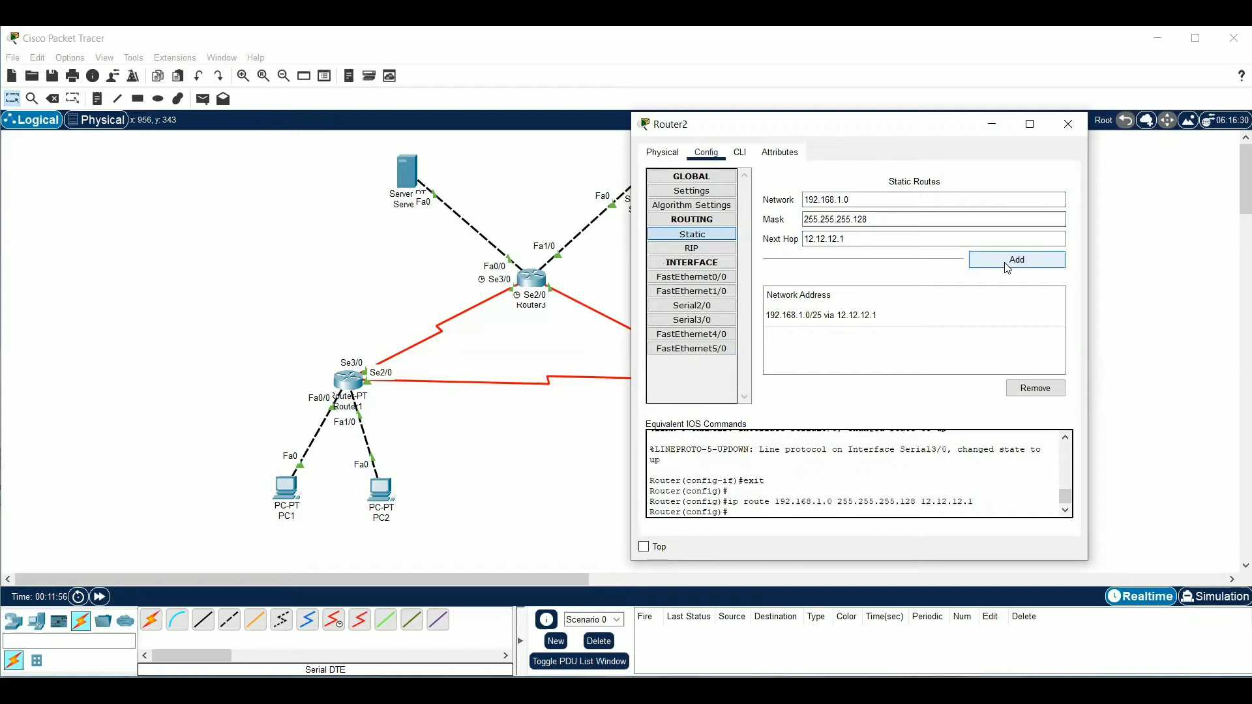
# Add a static route on Router2 to network 33.33.33.0 with mask 255.255.255.0 and next hop 23.23.23.3
pyautogui.doubleClick(846, 200)
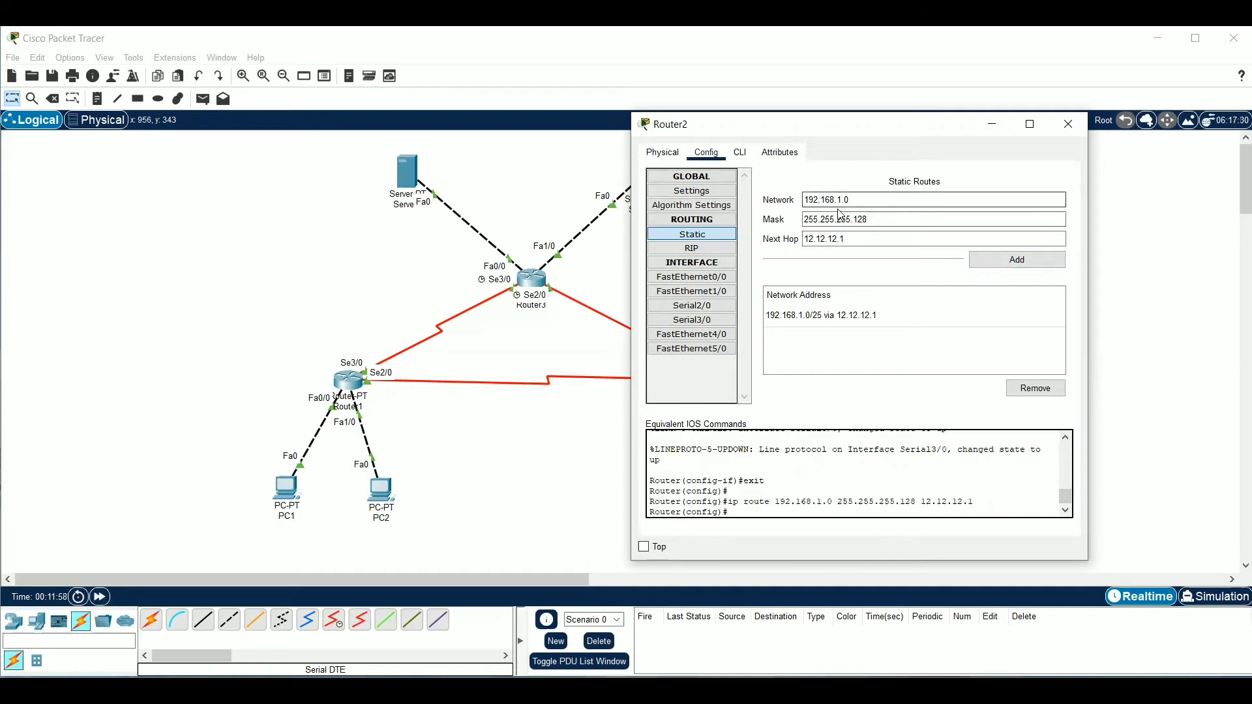
pyautogui.moveTo(852, 200); pyautogui.dragTo(780, 210)
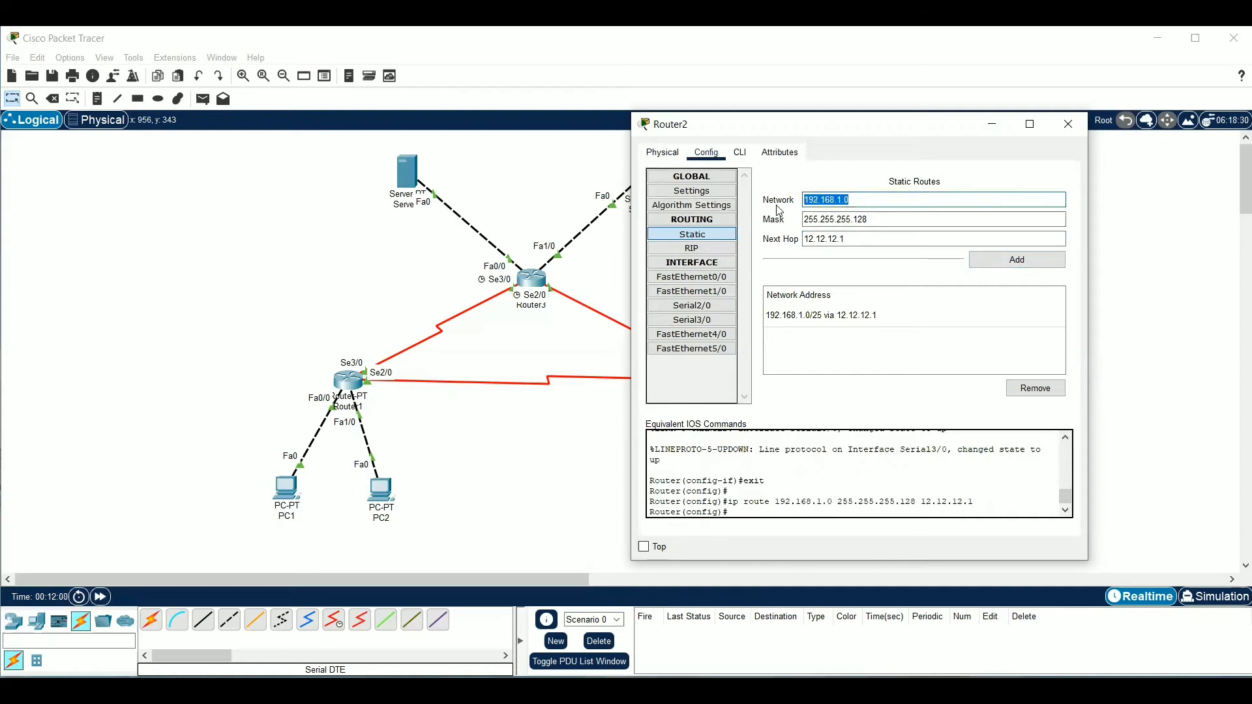
pyautogui.write('33.33.3')
pyautogui.click(922, 220)
pyautogui.press('BackSpace')
pyautogui.press('BackSpace')
pyautogui.press('BackSpace')
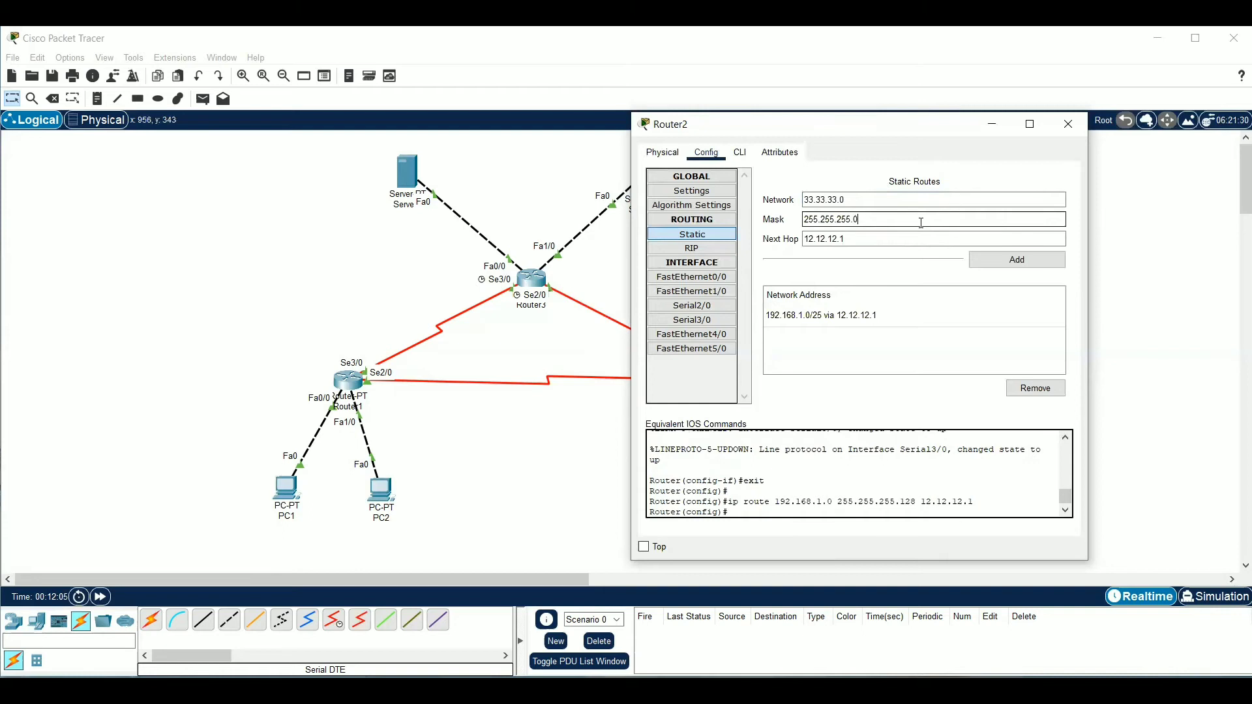
pyautogui.moveTo(894, 239); pyautogui.dragTo(809, 239)
pyautogui.press('BackSpace')
pyautogui.press('BackSpace')
pyautogui.write('23.23.23.')
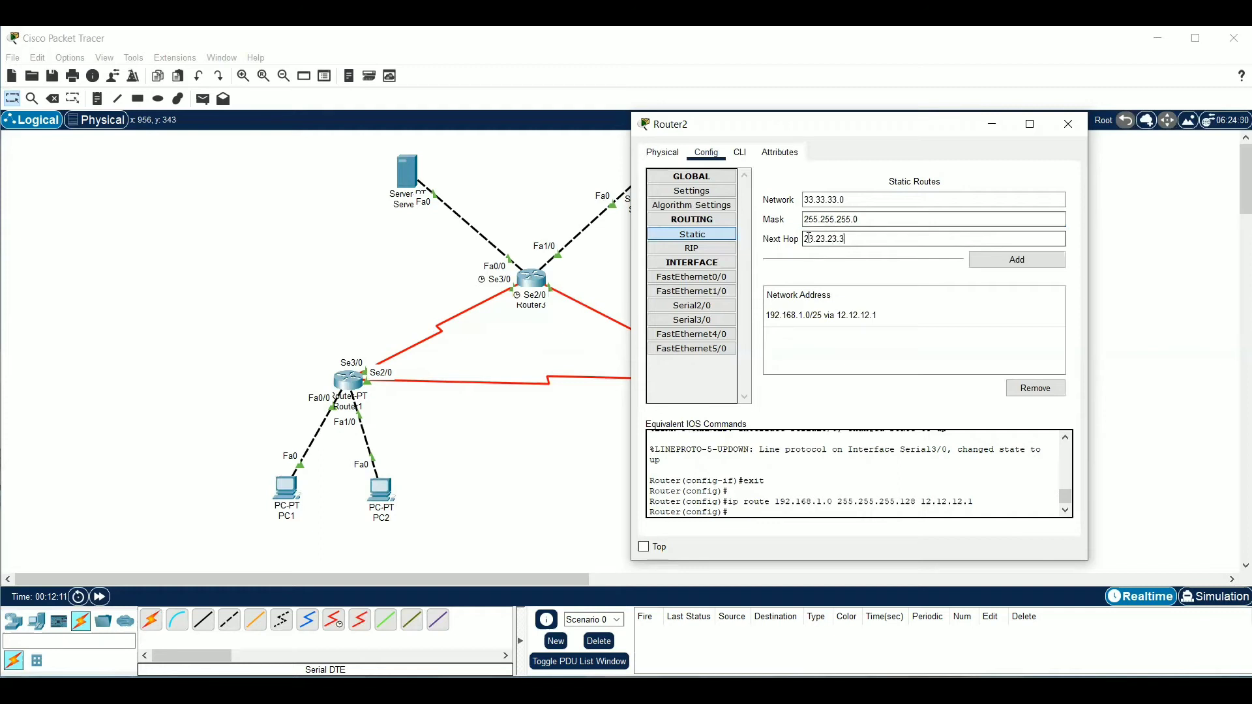
pyautogui.click(1014, 268)
# Add a static route on Router2 to network 43.43.43.0 via the same mask and next hop, and close the router's configuration
pyautogui.moveTo(845, 200); pyautogui.dragTo(779, 205)
pyautogui.write('4')
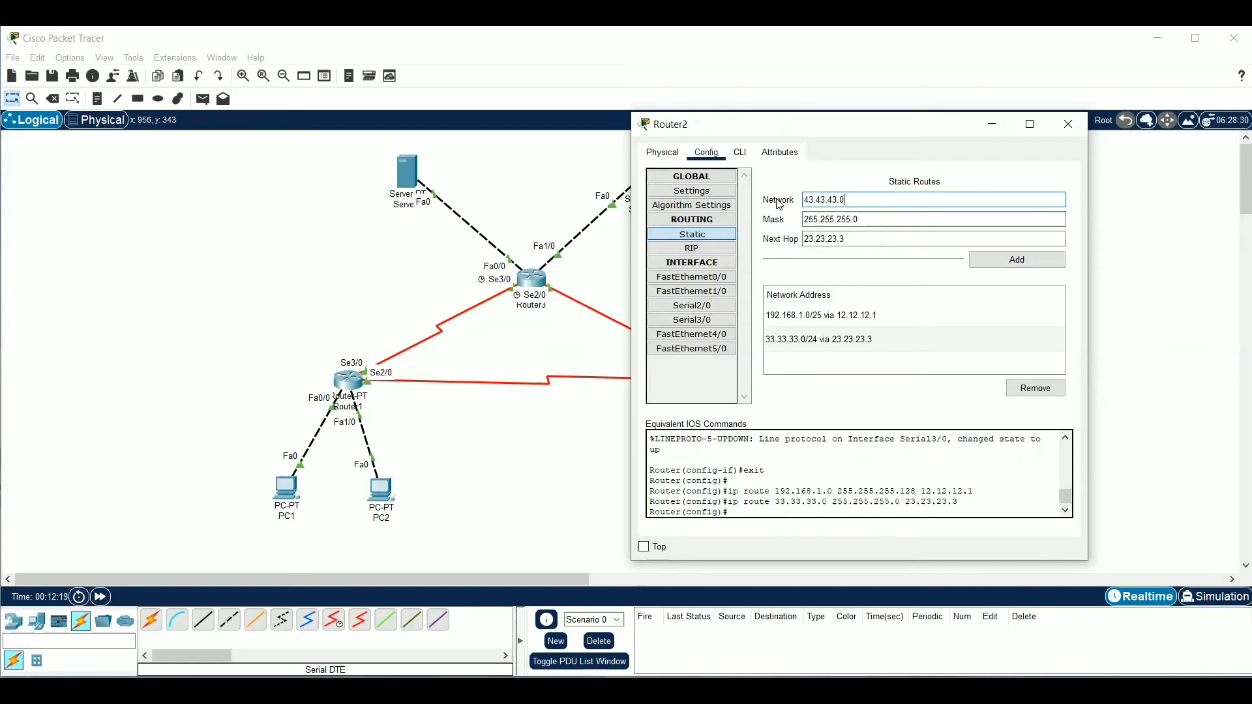
pyautogui.write('3.43.43.0')
pyautogui.click(1016, 260)
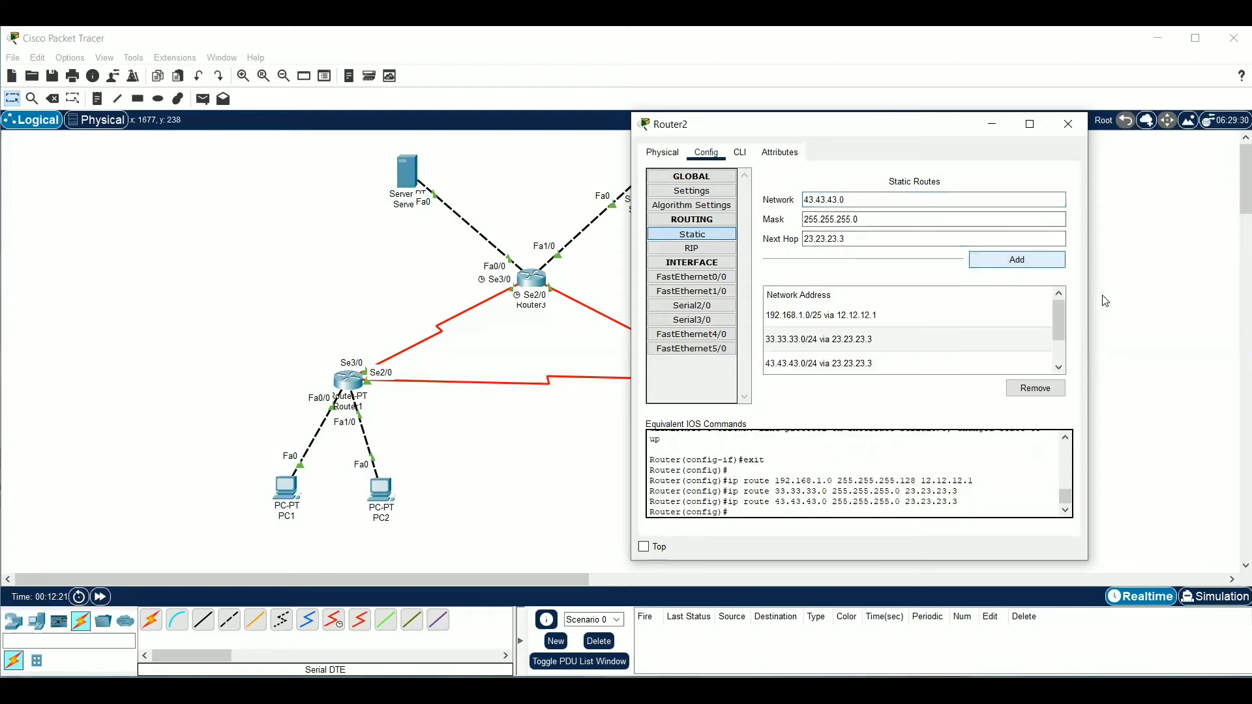
pyautogui.click(1120, 308)
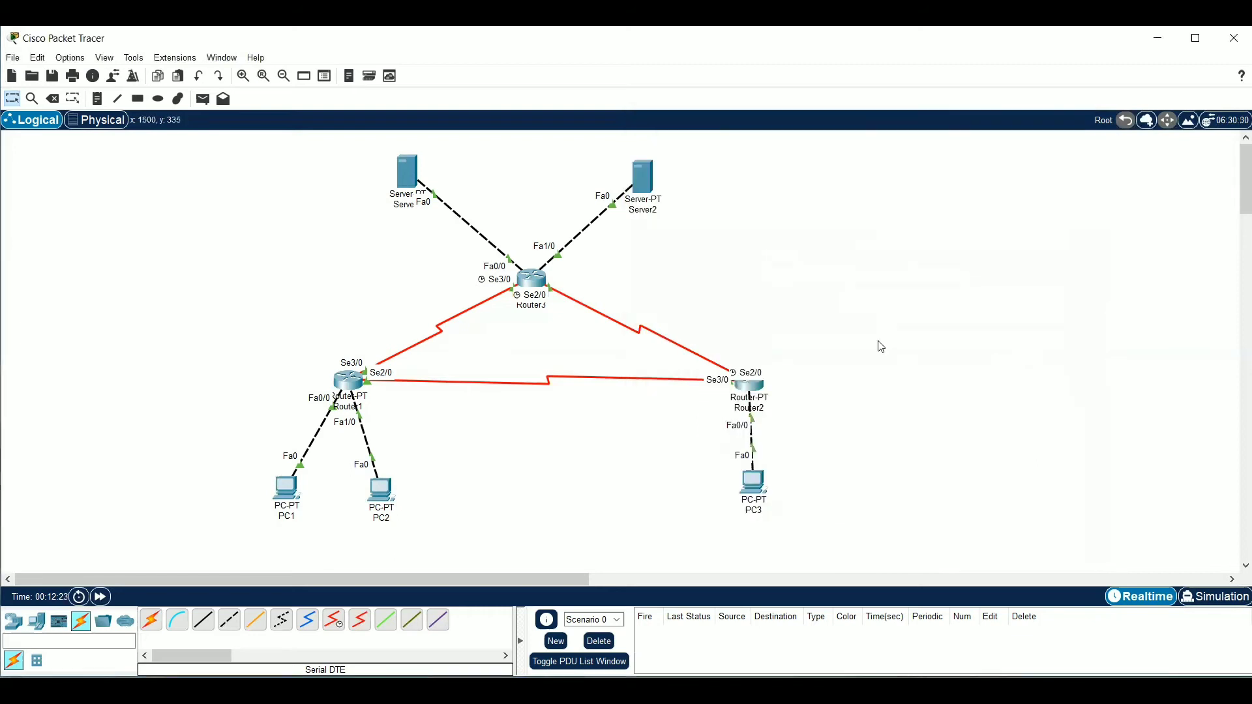
# Add a static route on Router3 to network 192.168.1.0 with mask 255.255.255.128 and next hop 13.13.13.1
pyautogui.click(534, 279)
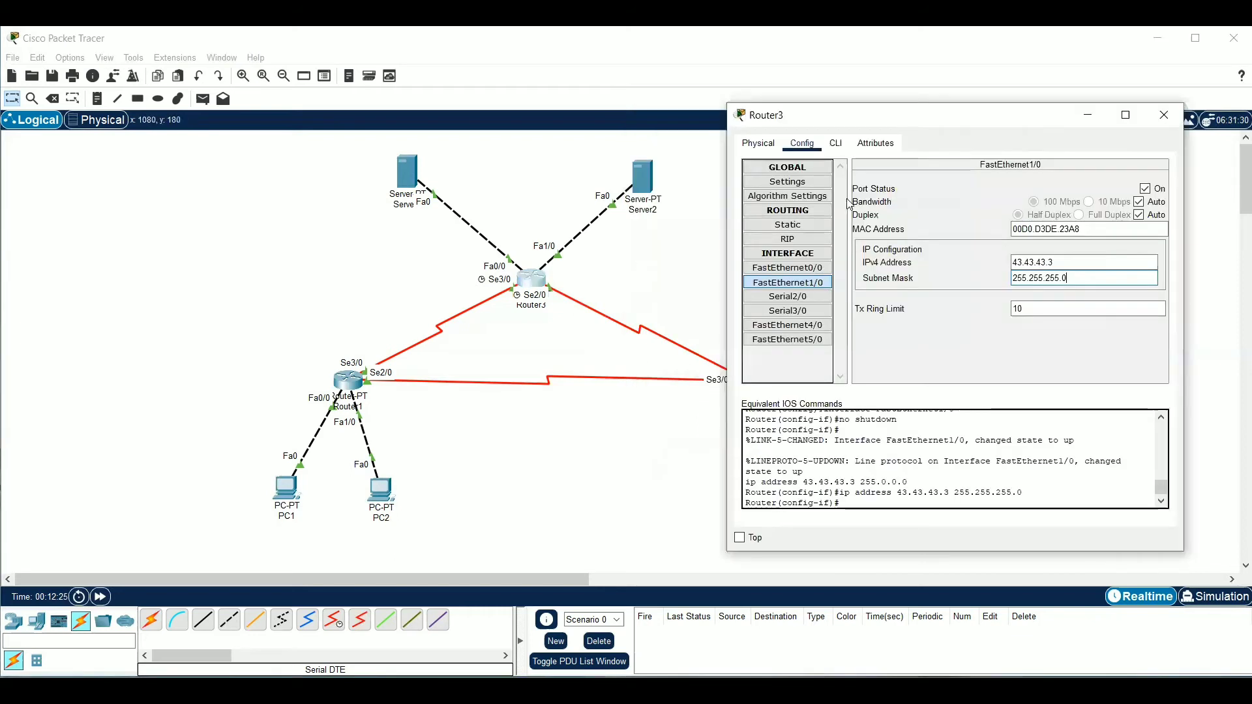
pyautogui.click(812, 225)
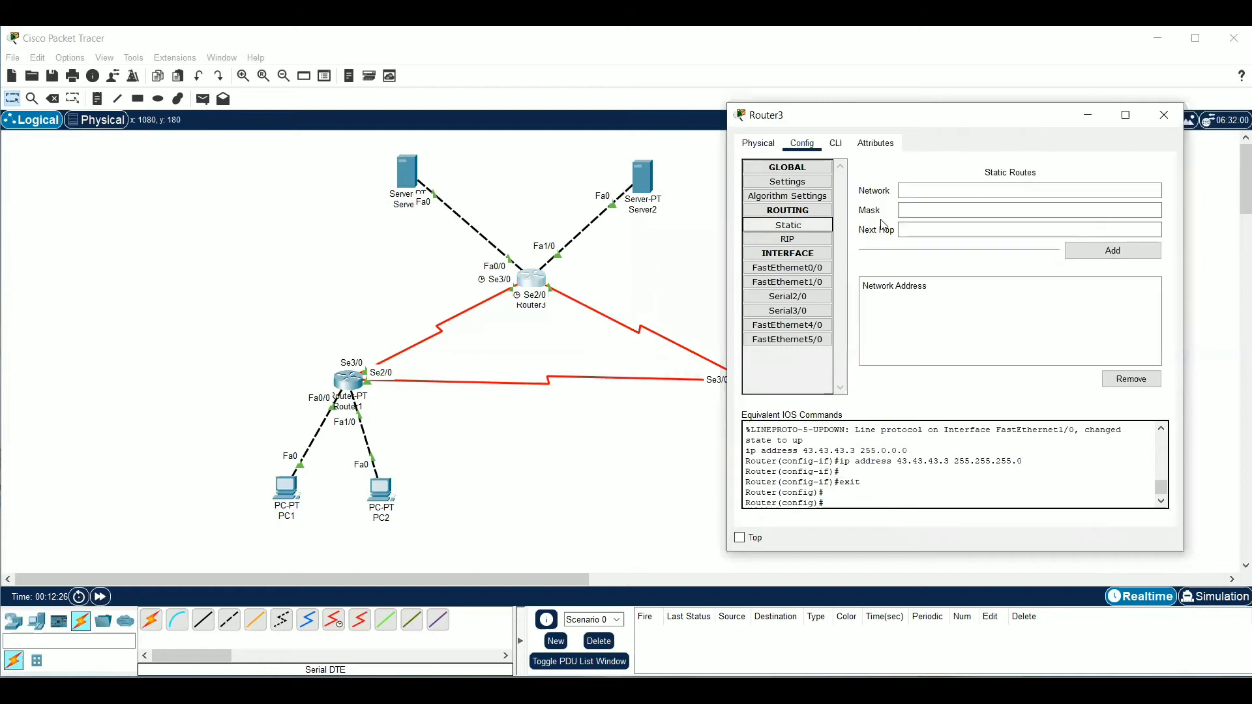
pyautogui.click(949, 191)
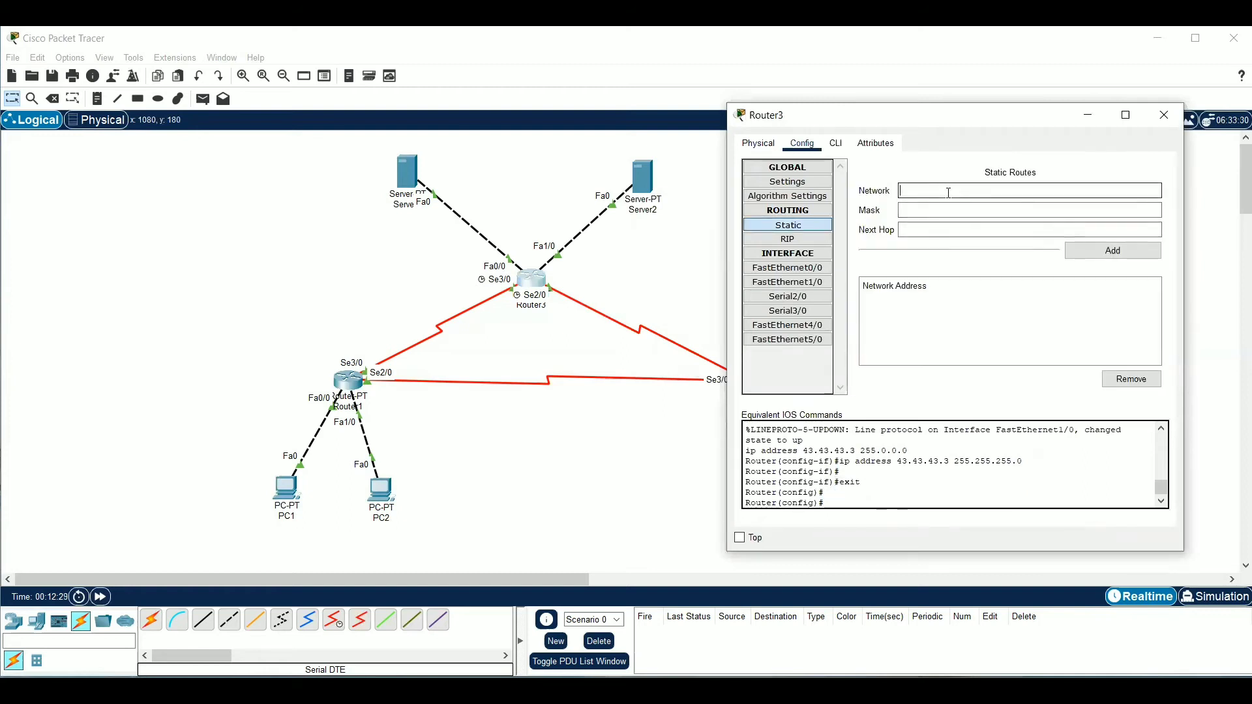
pyautogui.click(1021, 212)
pyautogui.write('192')
pyautogui.press('BackSpace')
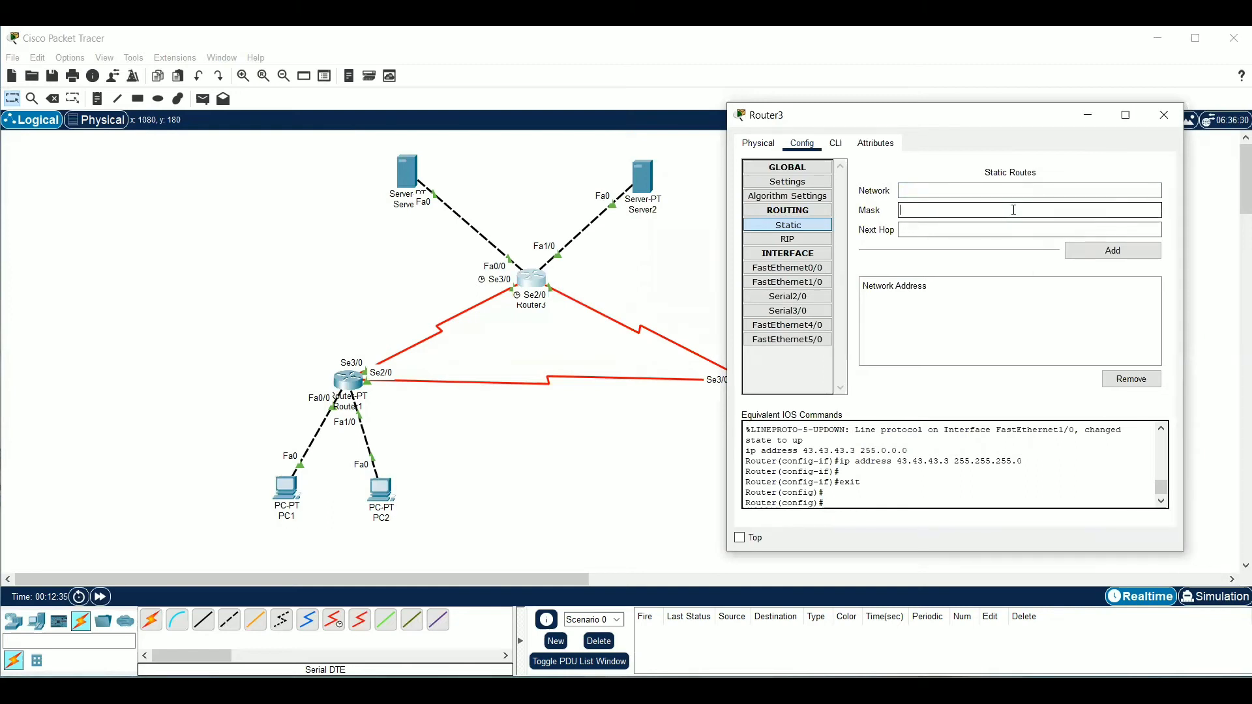
pyautogui.click(959, 192)
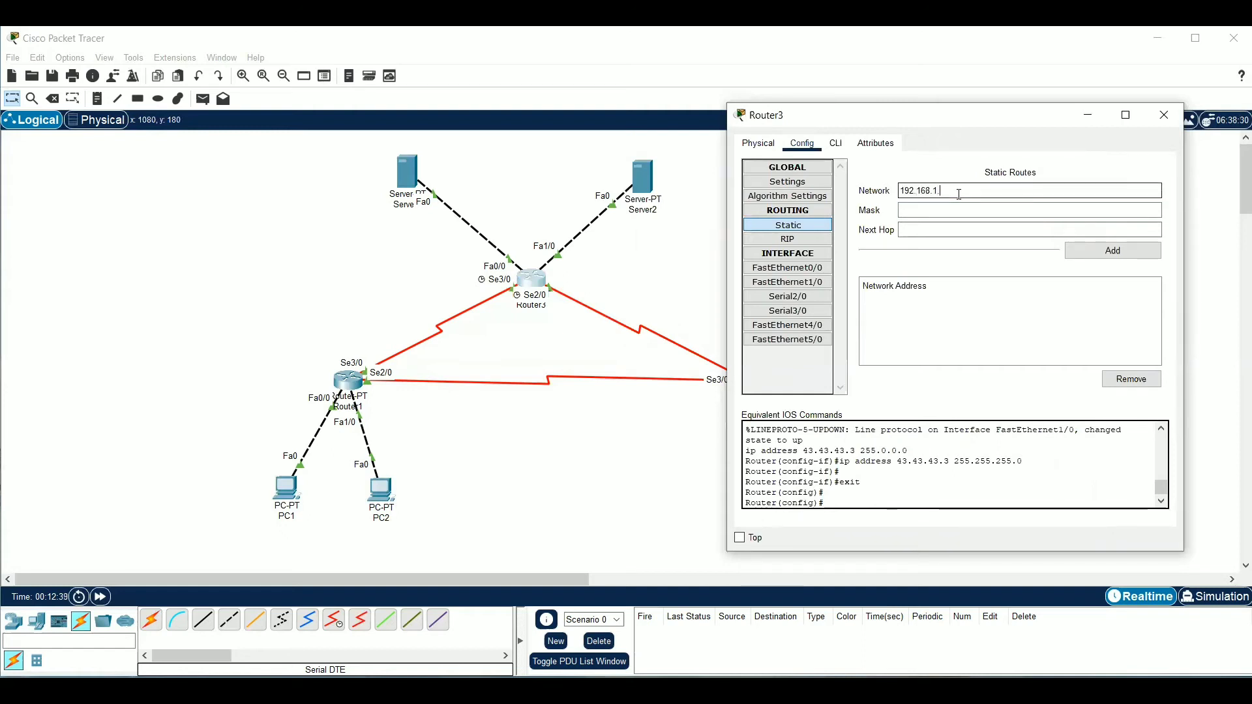
pyautogui.write('0')
pyautogui.click(964, 209)
pyautogui.write('255')
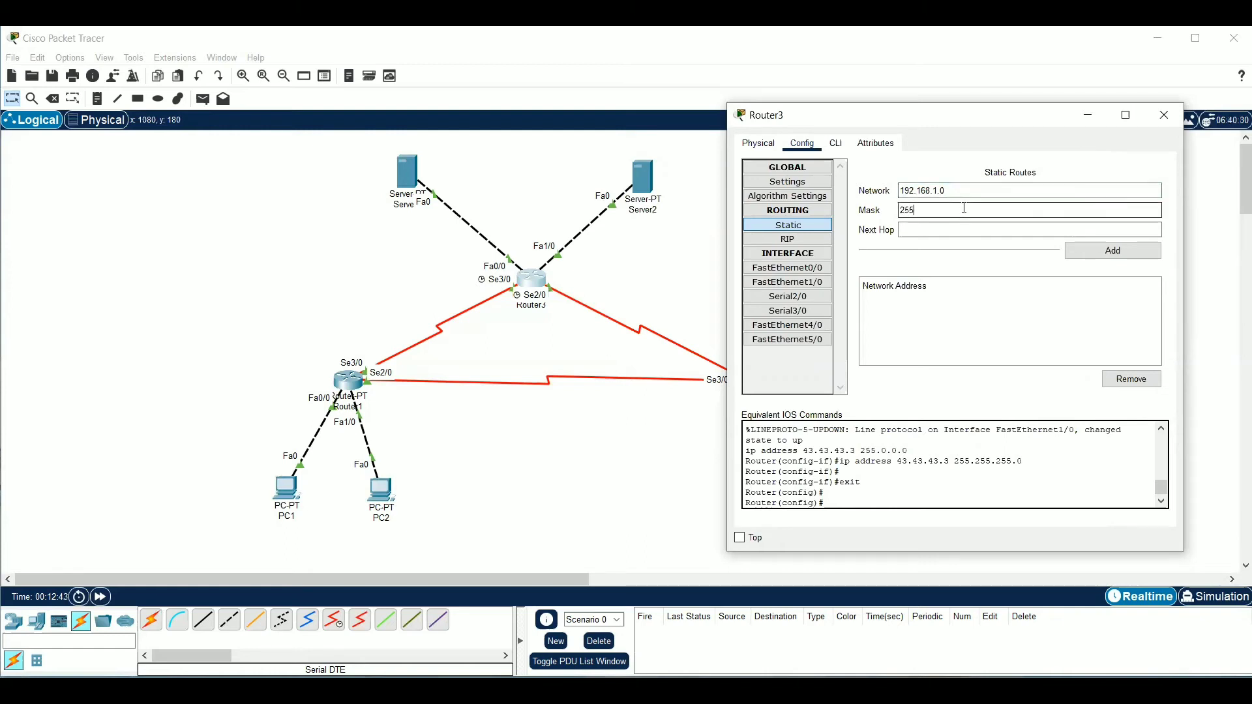
pyautogui.write('.255.255.128')
pyautogui.click(964, 227)
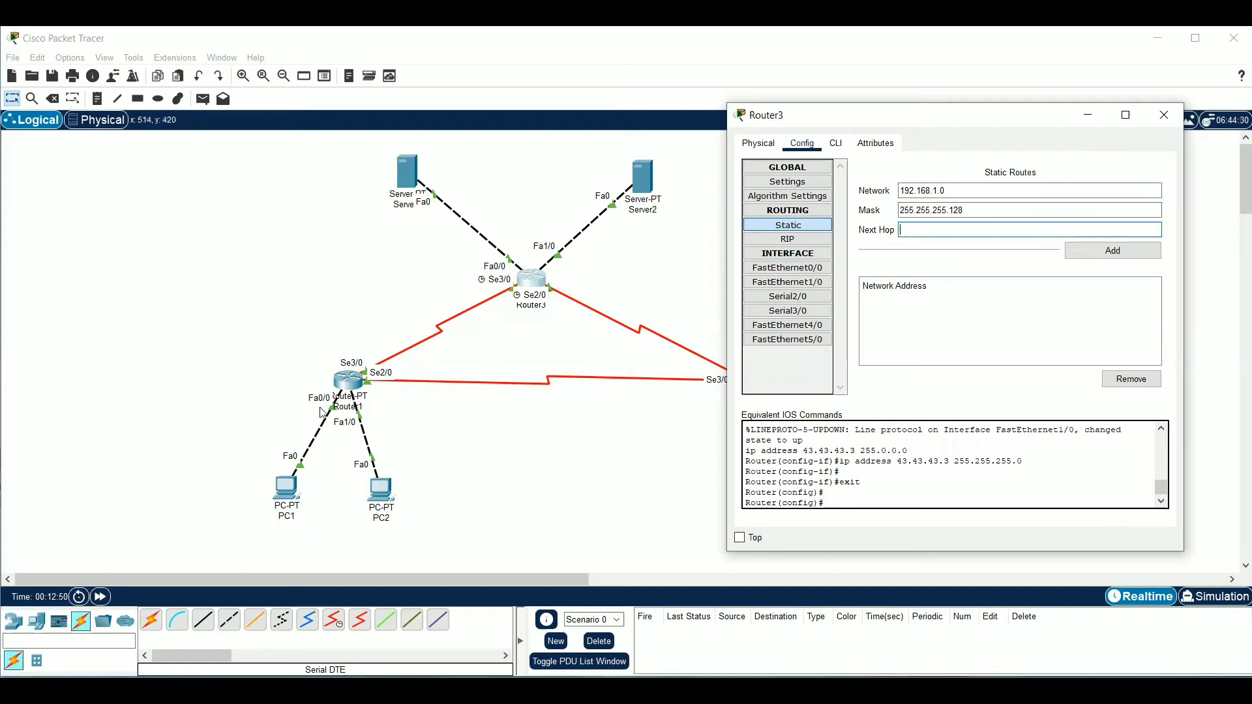
pyautogui.click(914, 232)
pyautogui.write('1')
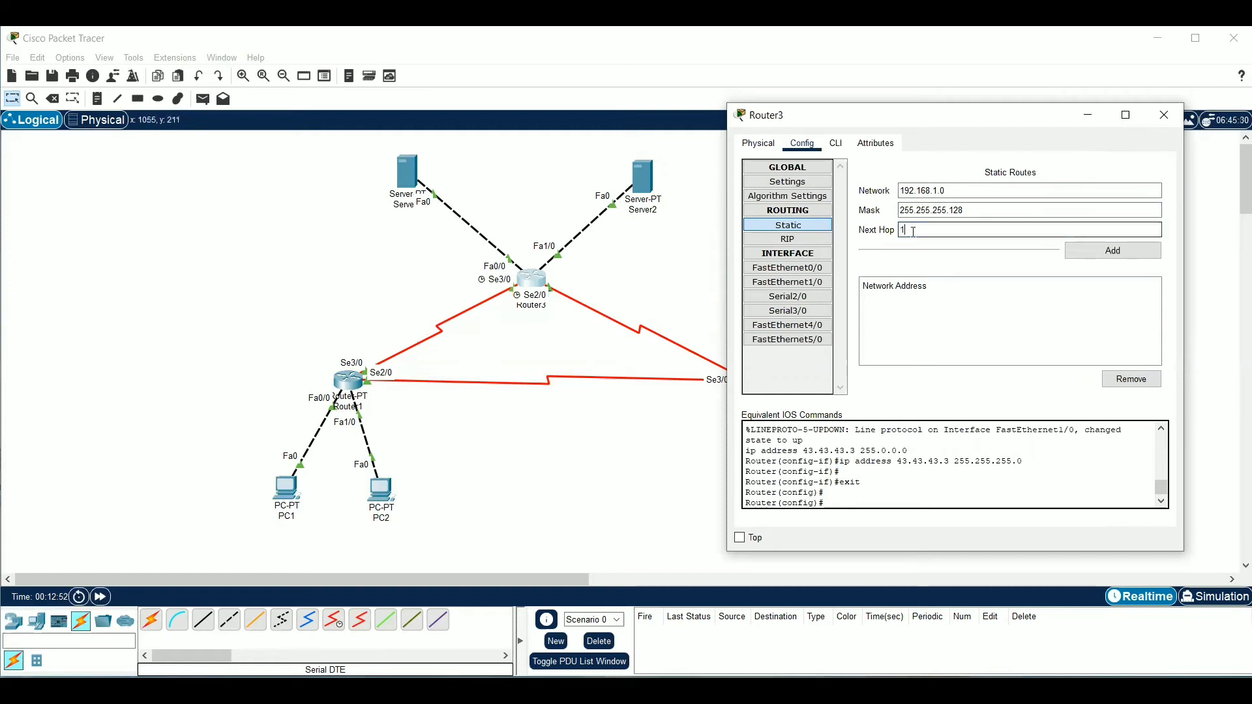
pyautogui.write('3.13.13.1')
pyautogui.click(1100, 249)
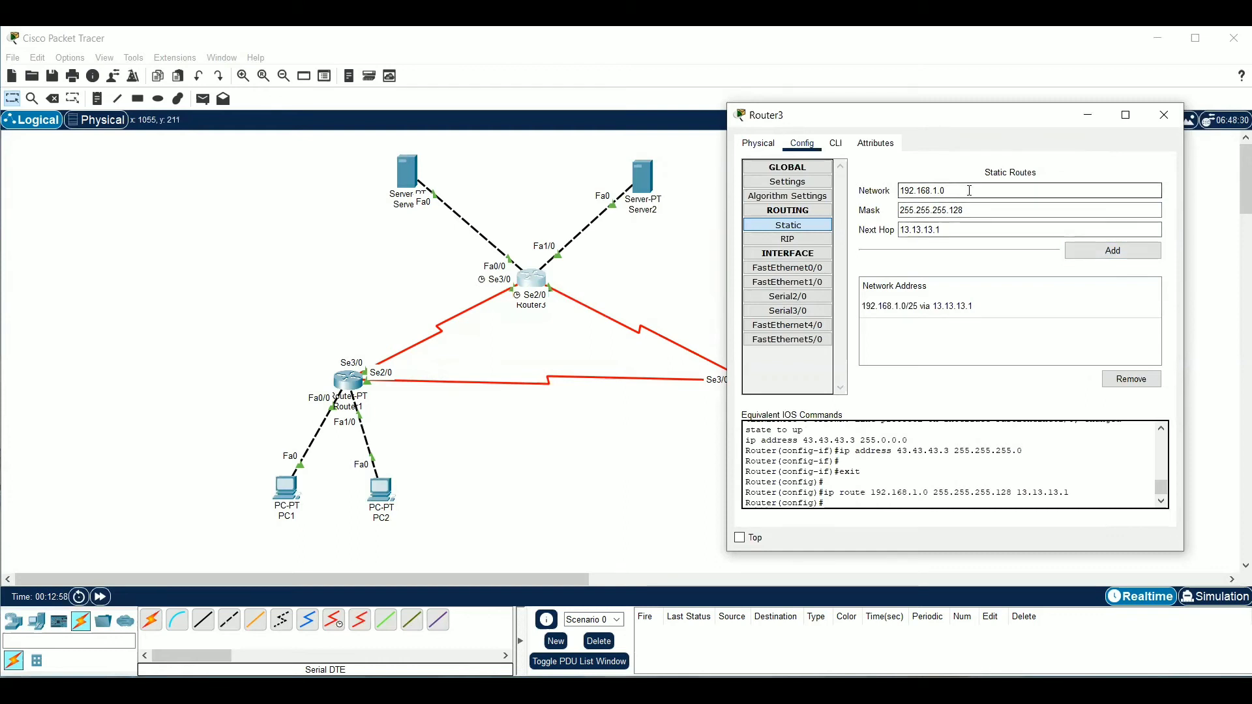
# Add a static route on Router3 to network 192.168.1.128 via next hop 23.23.23.2 with the same mask, and close the router's configuration
pyautogui.write('128')
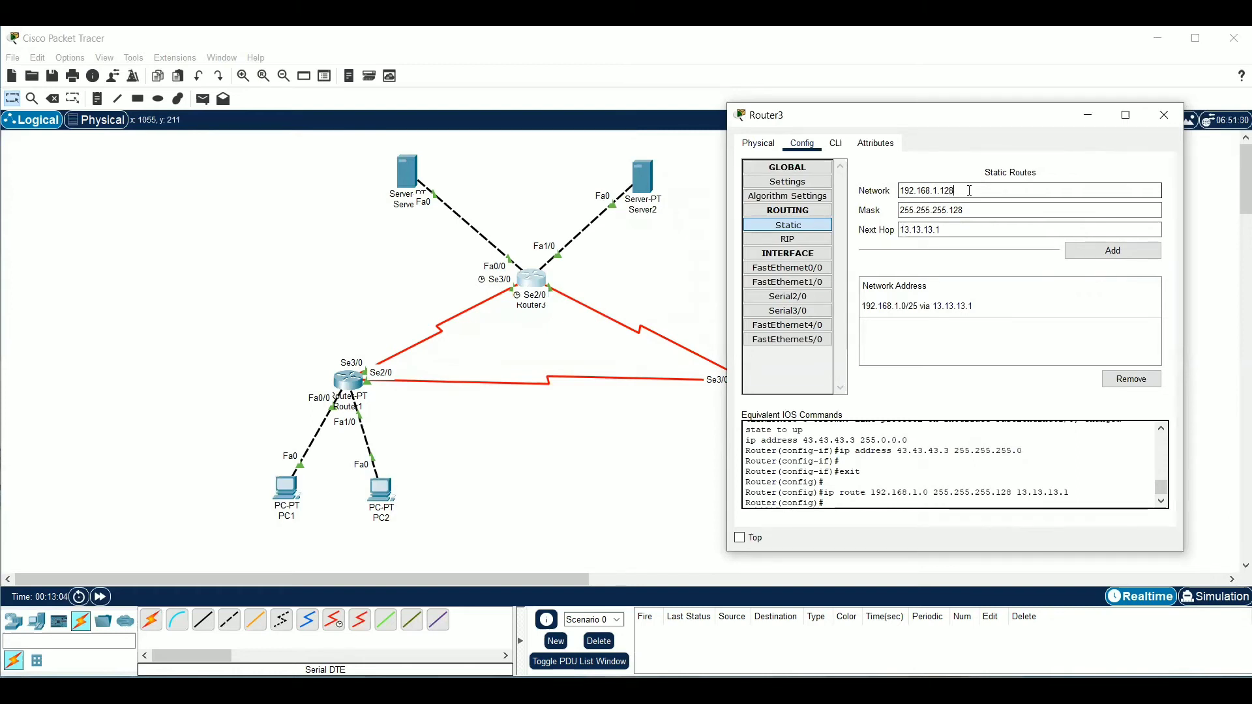
pyautogui.click(980, 211)
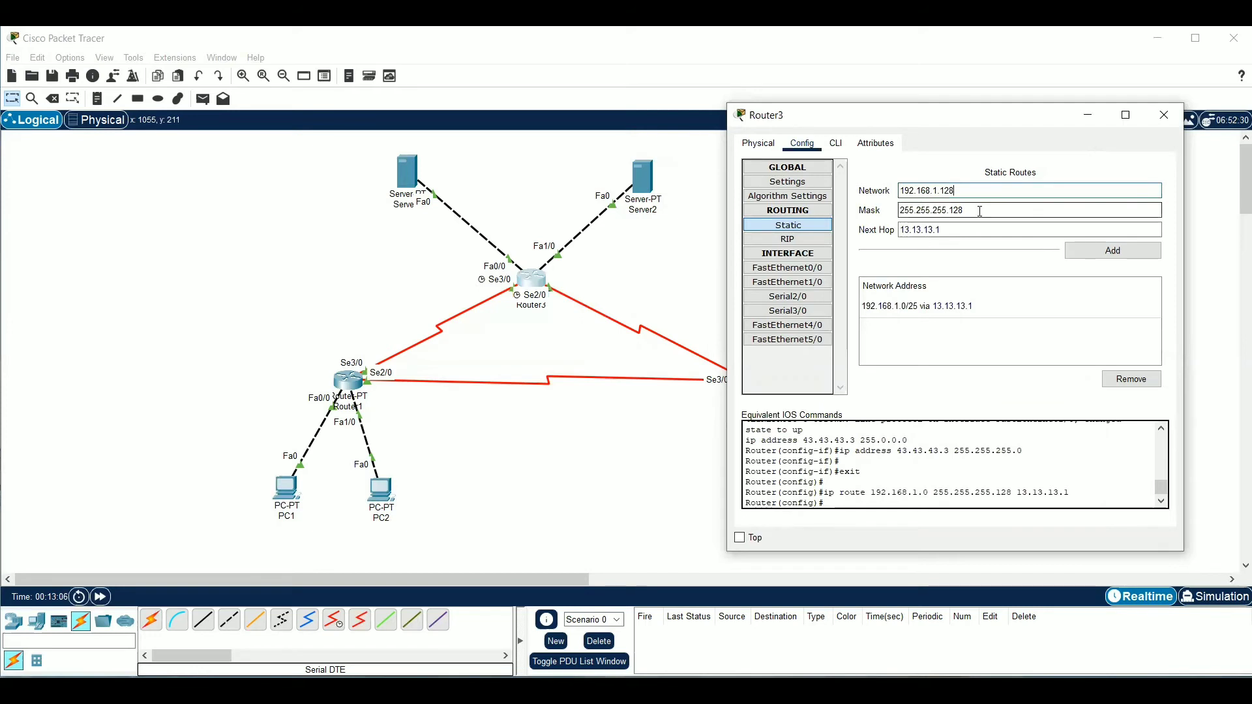
pyautogui.press('Tab')
pyautogui.write('23.23.23.')
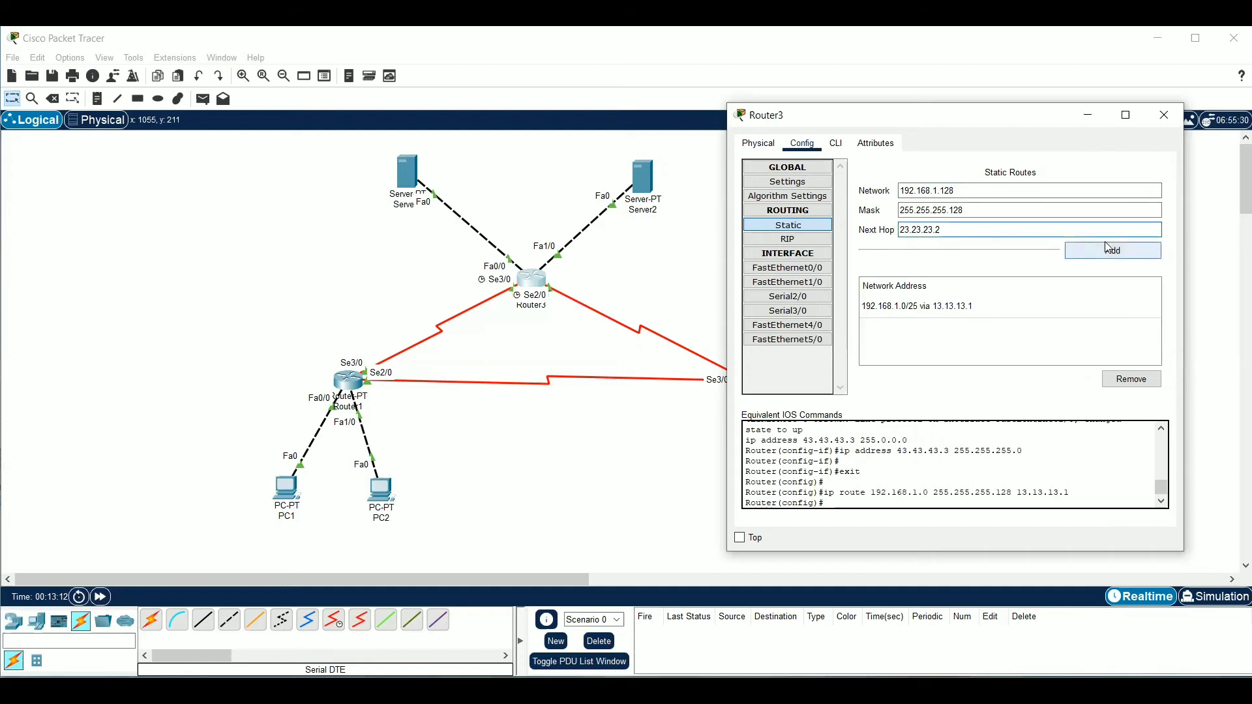
pyautogui.click(1109, 252)
pyautogui.click(1211, 368)
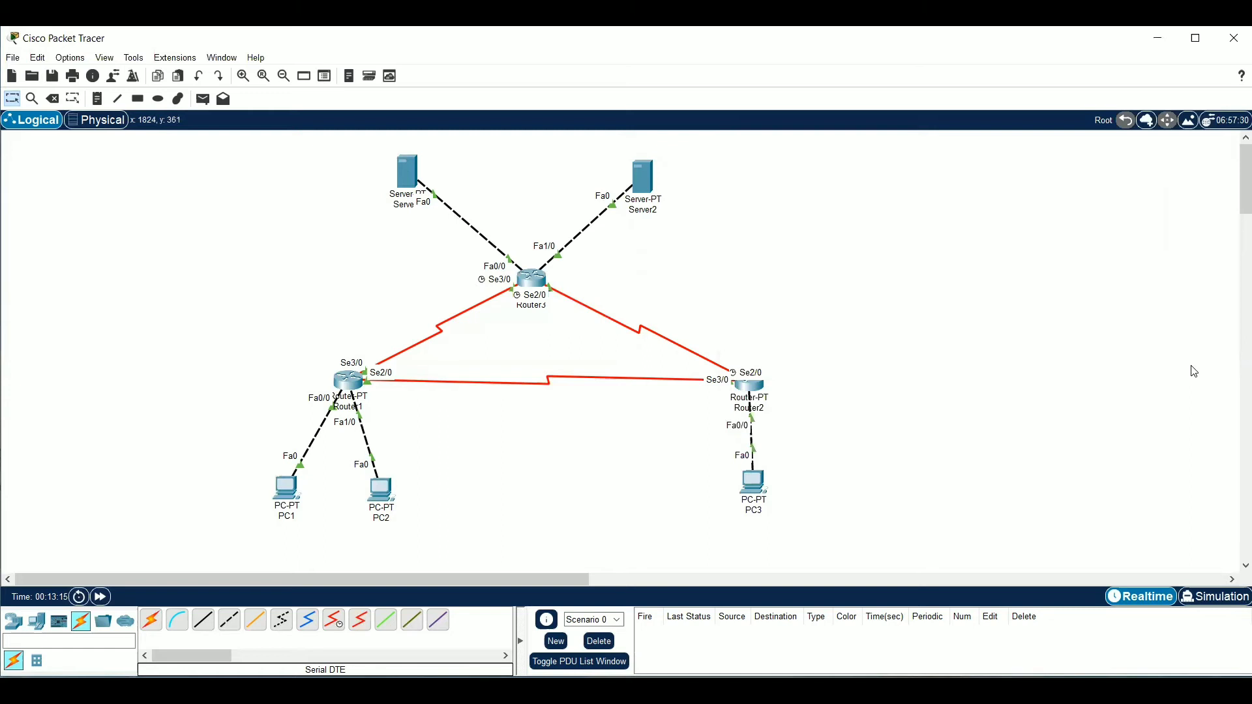
# Test connectivity by sending a simple PDU from PC1 to PC2, and fire it a second time
pyautogui.click(202, 99)
pyautogui.click(287, 487)
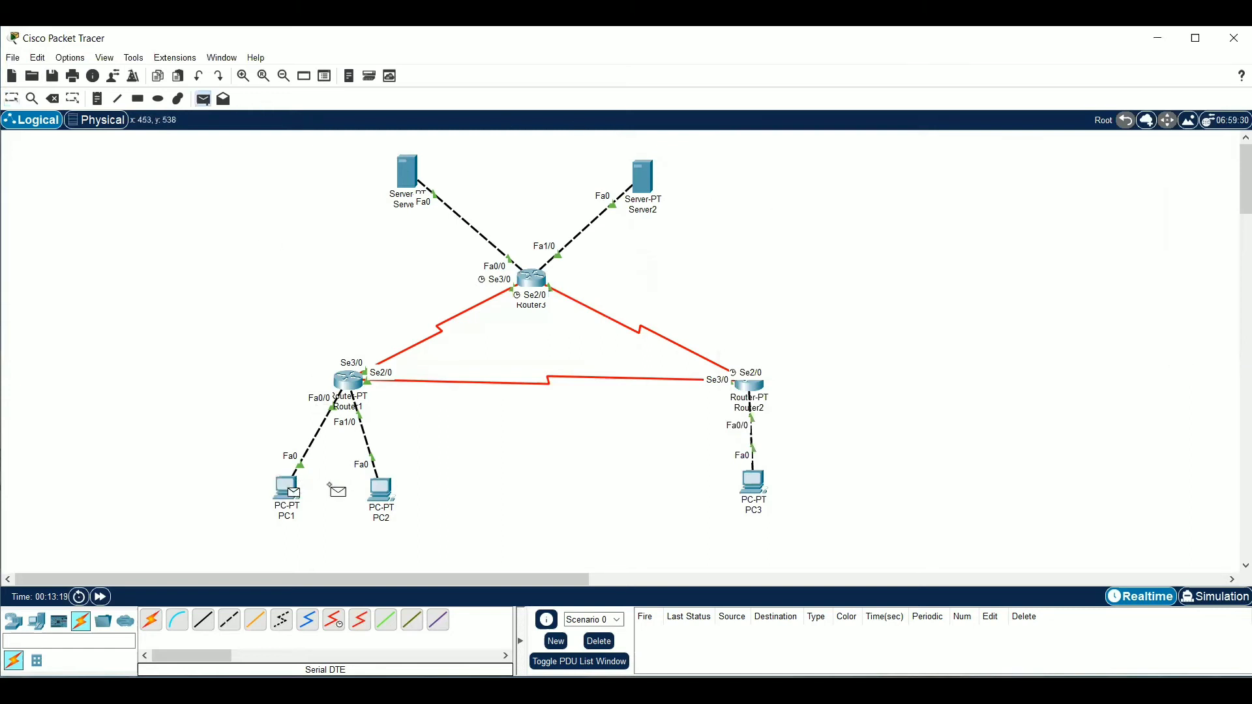
pyautogui.click(382, 490)
pyautogui.click(666, 637)
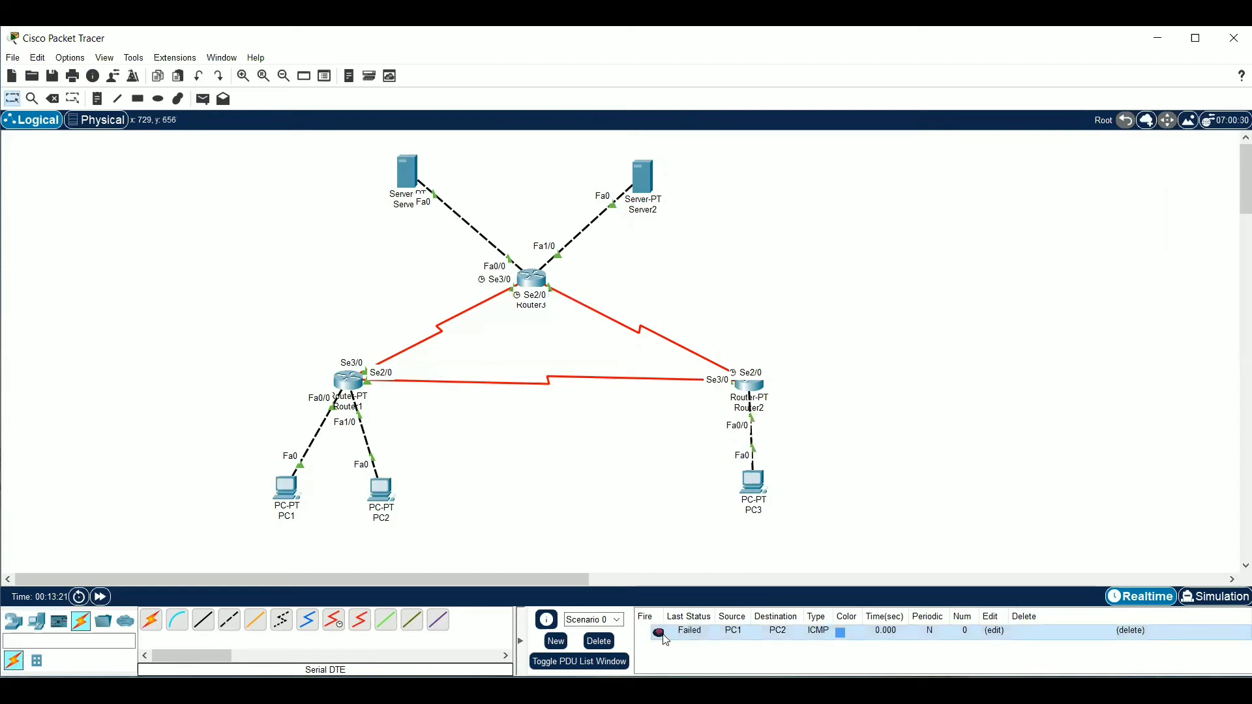
pyautogui.click(659, 634)
# Test connectivity with one simple PDU from PC1 to Router3 and another from PC2 to PC3
pyautogui.click(202, 98)
pyautogui.click(290, 489)
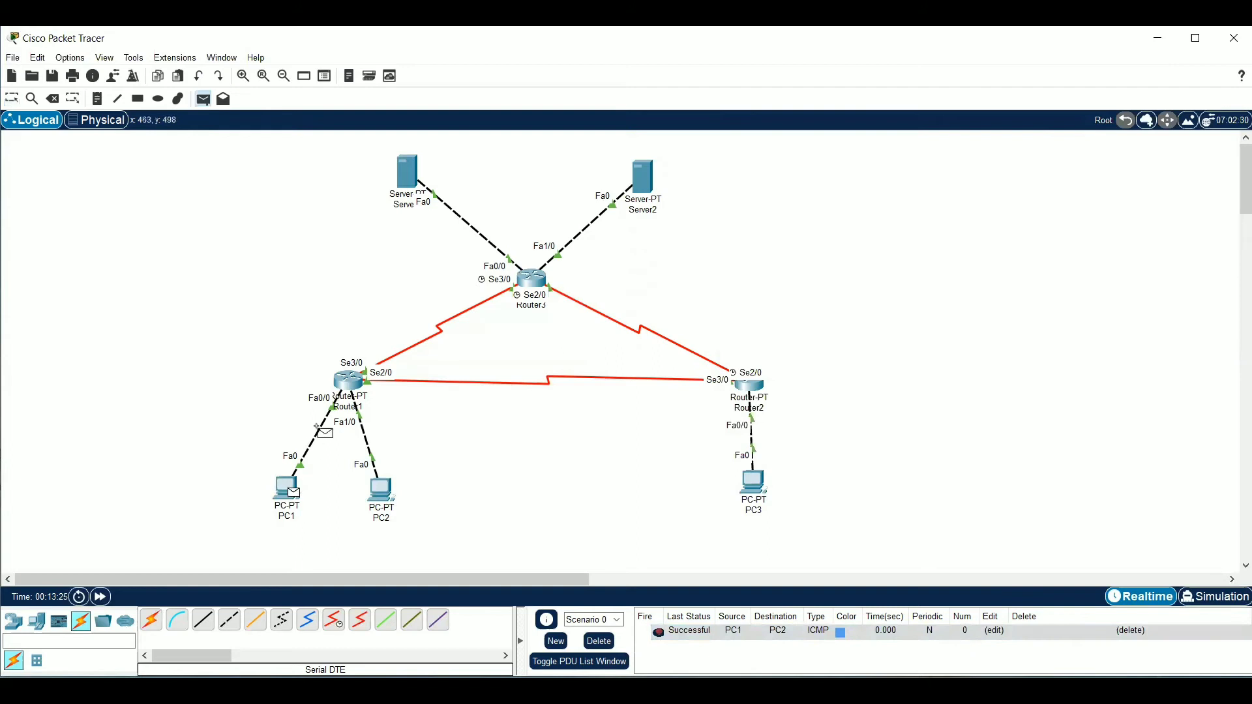
pyautogui.click(529, 286)
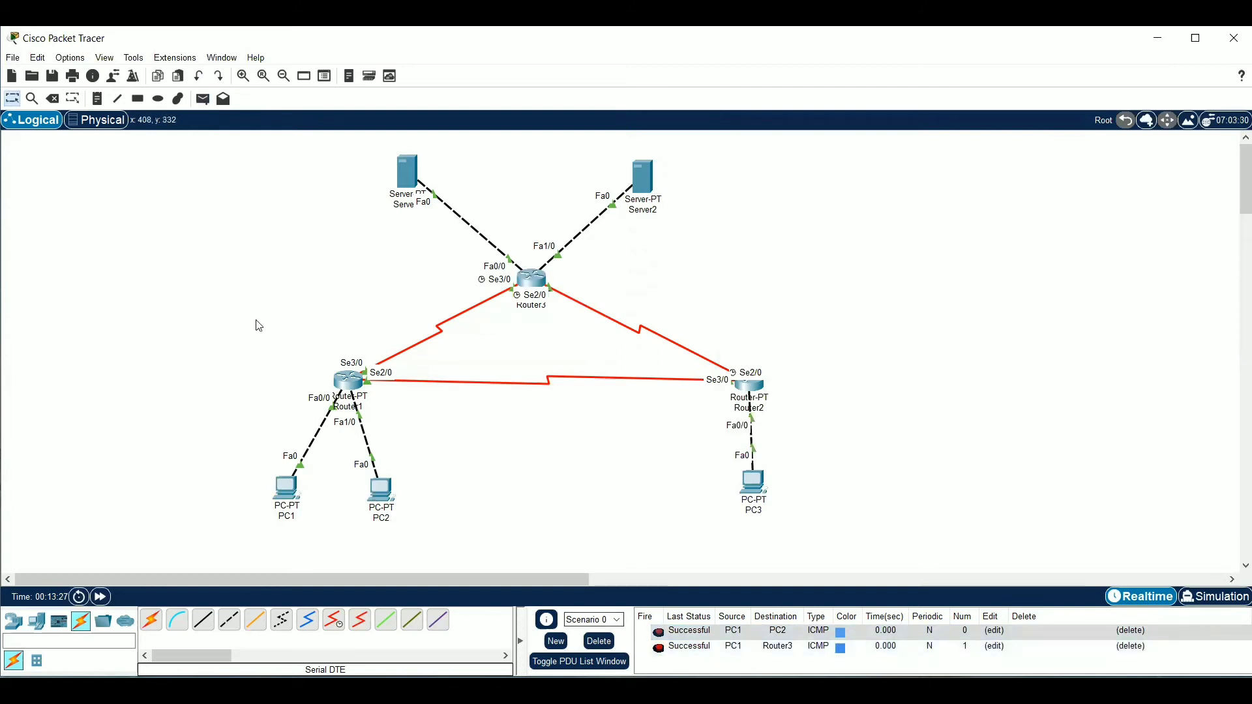
pyautogui.click(202, 99)
pyautogui.click(382, 490)
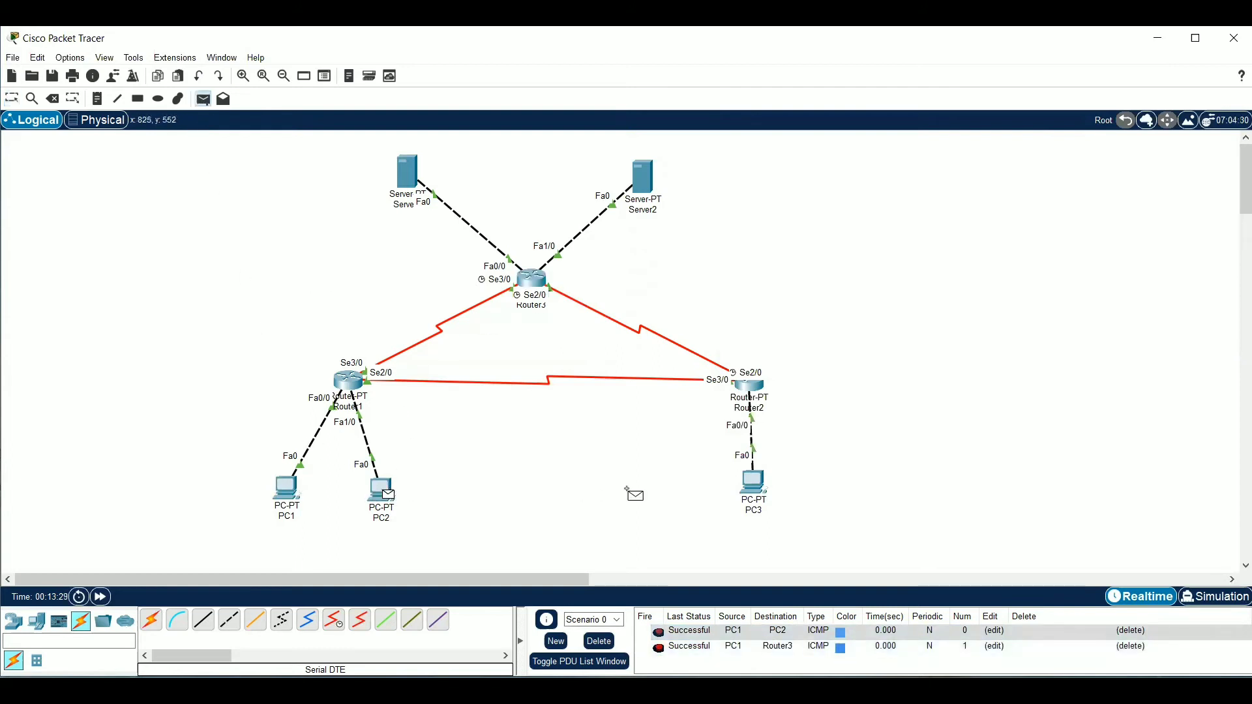
pyautogui.click(757, 484)
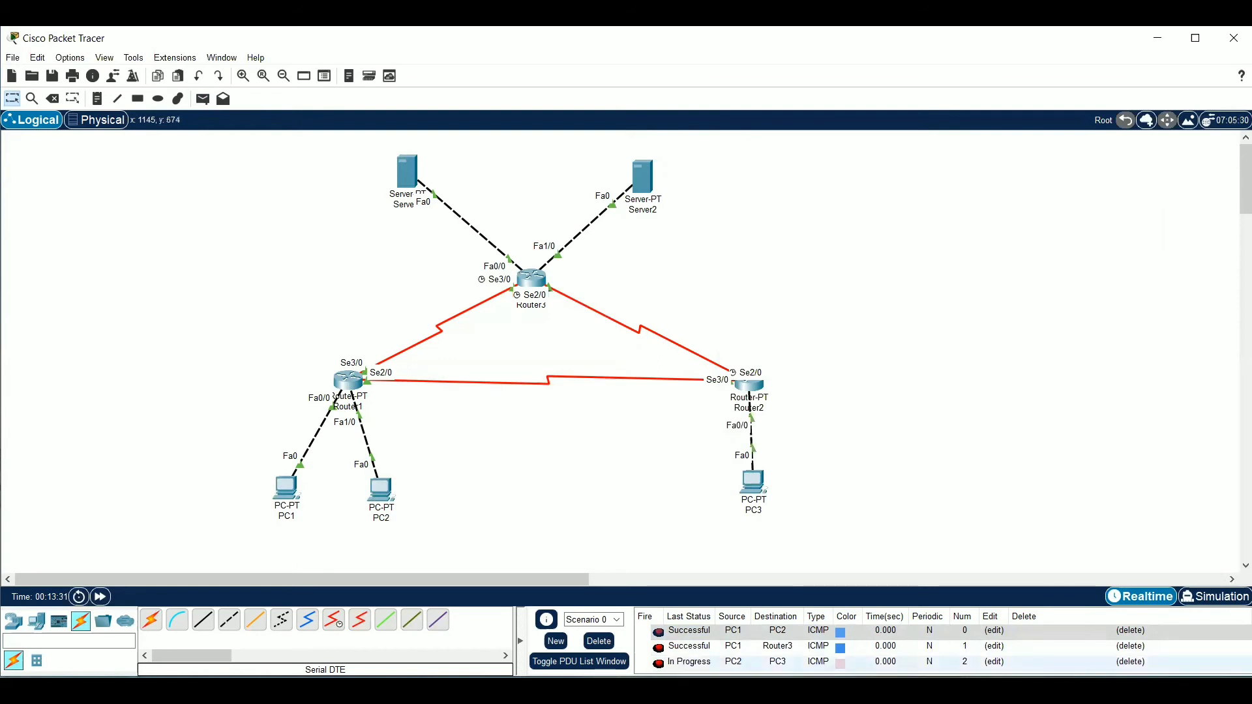
# Delete the current PDU scenario and switch to simulation mode with only ICMP events visible
pyautogui.click(613, 647)
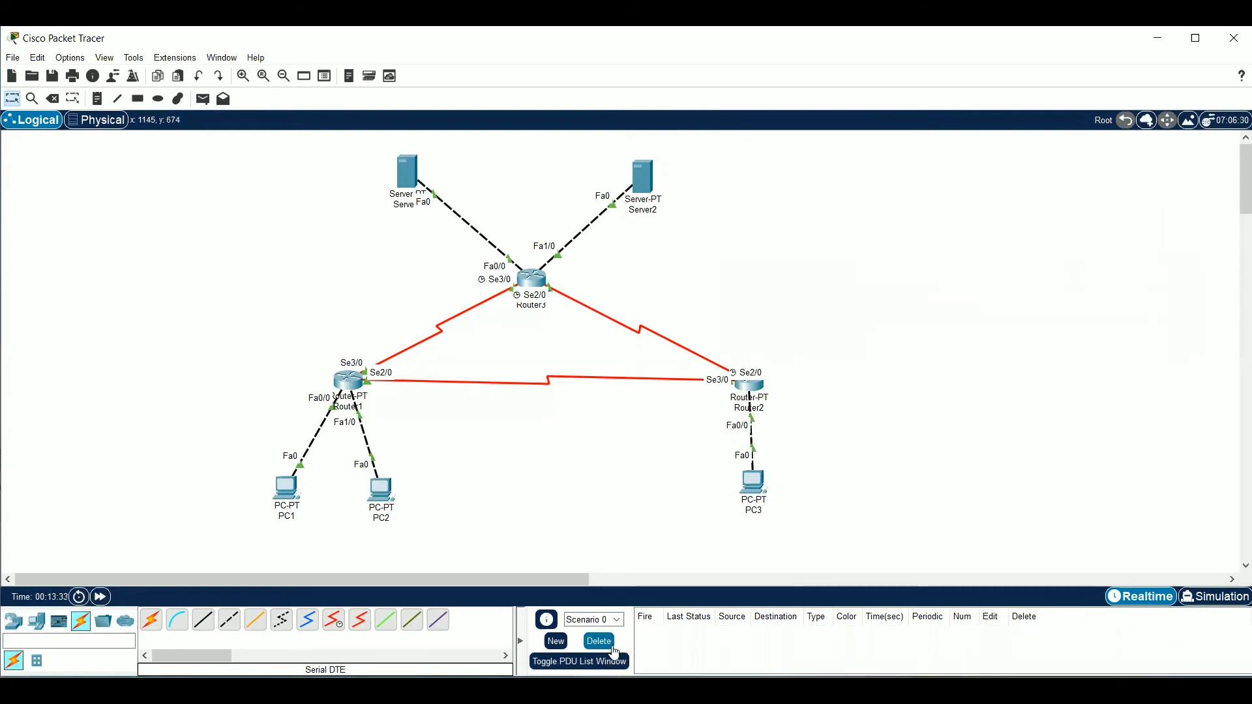
pyautogui.click(1215, 597)
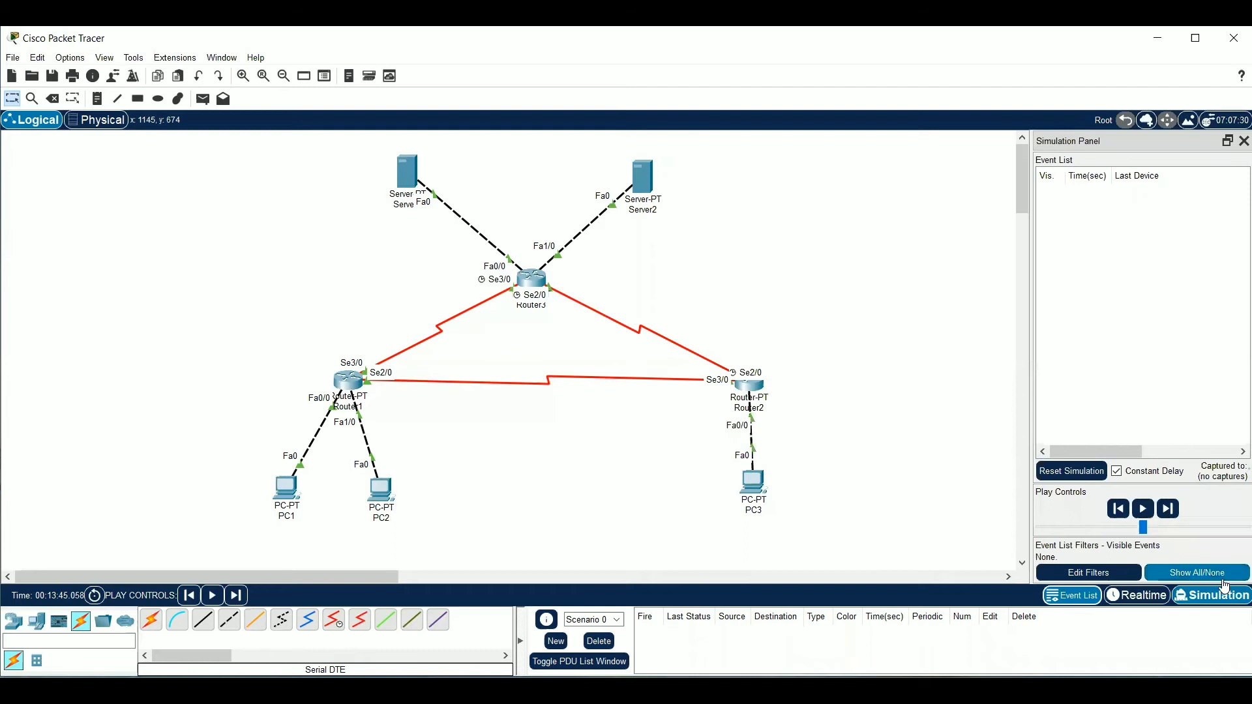
pyautogui.click(1223, 578)
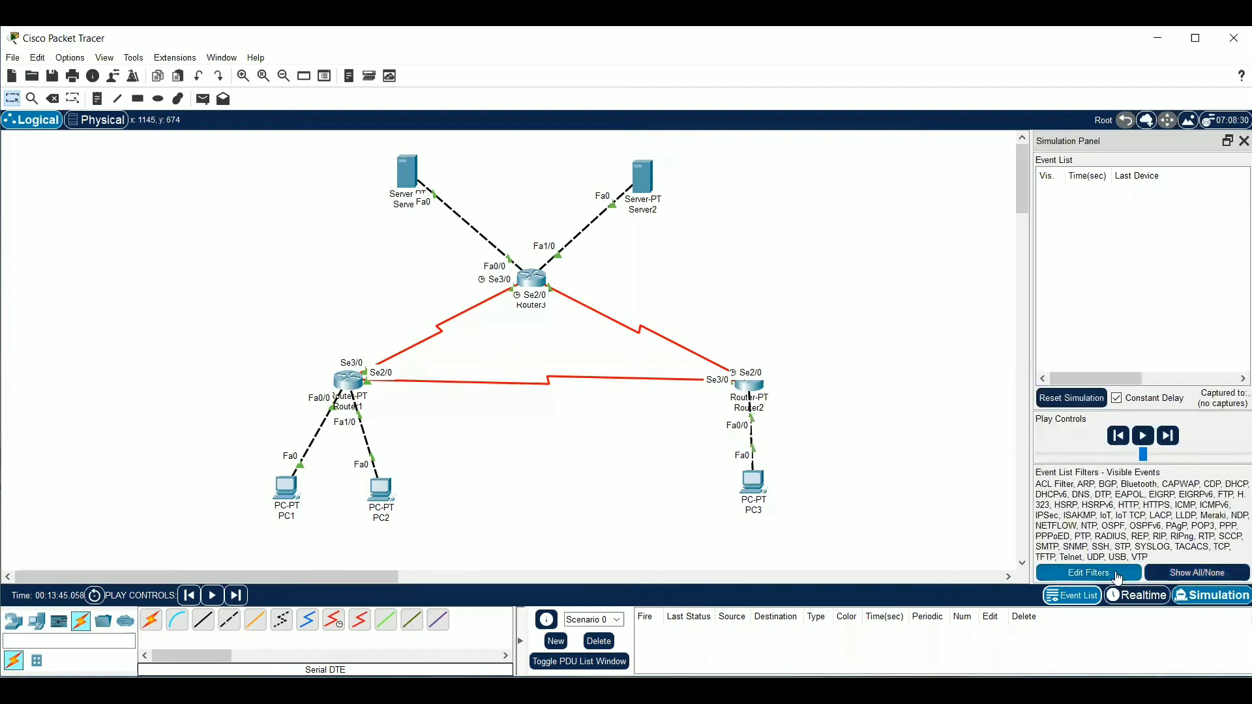
pyautogui.click(1088, 573)
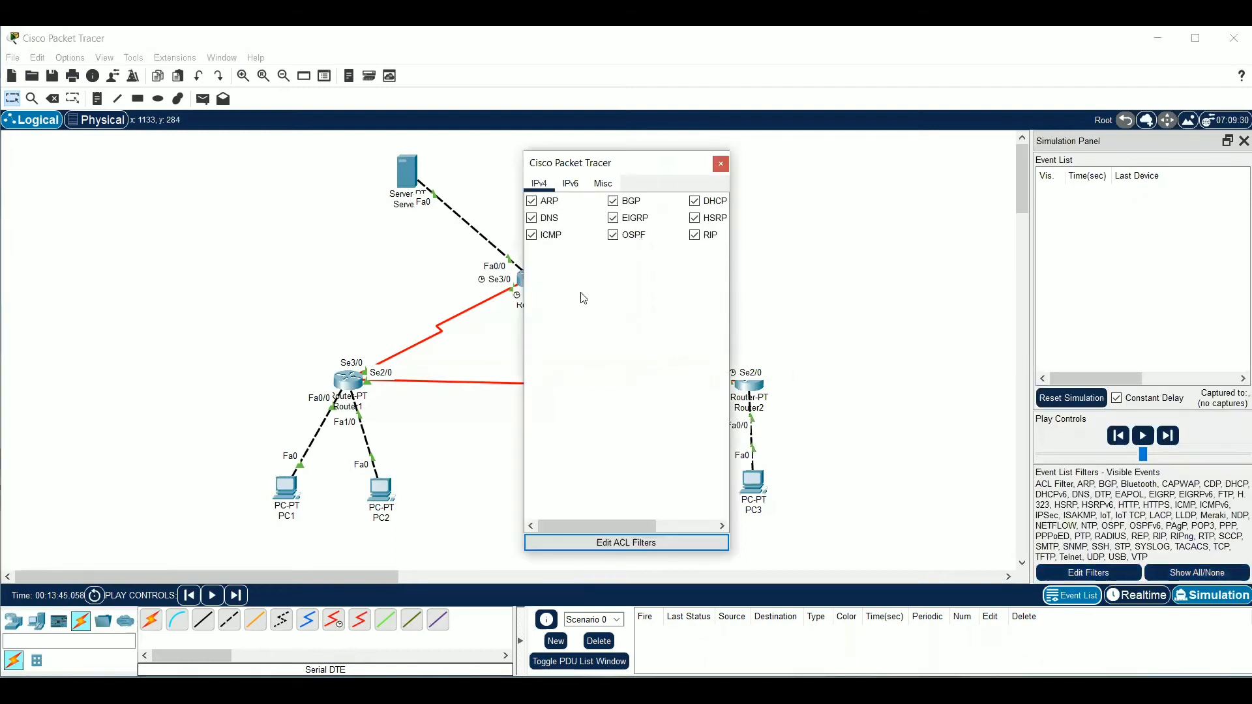
pyautogui.click(1197, 573)
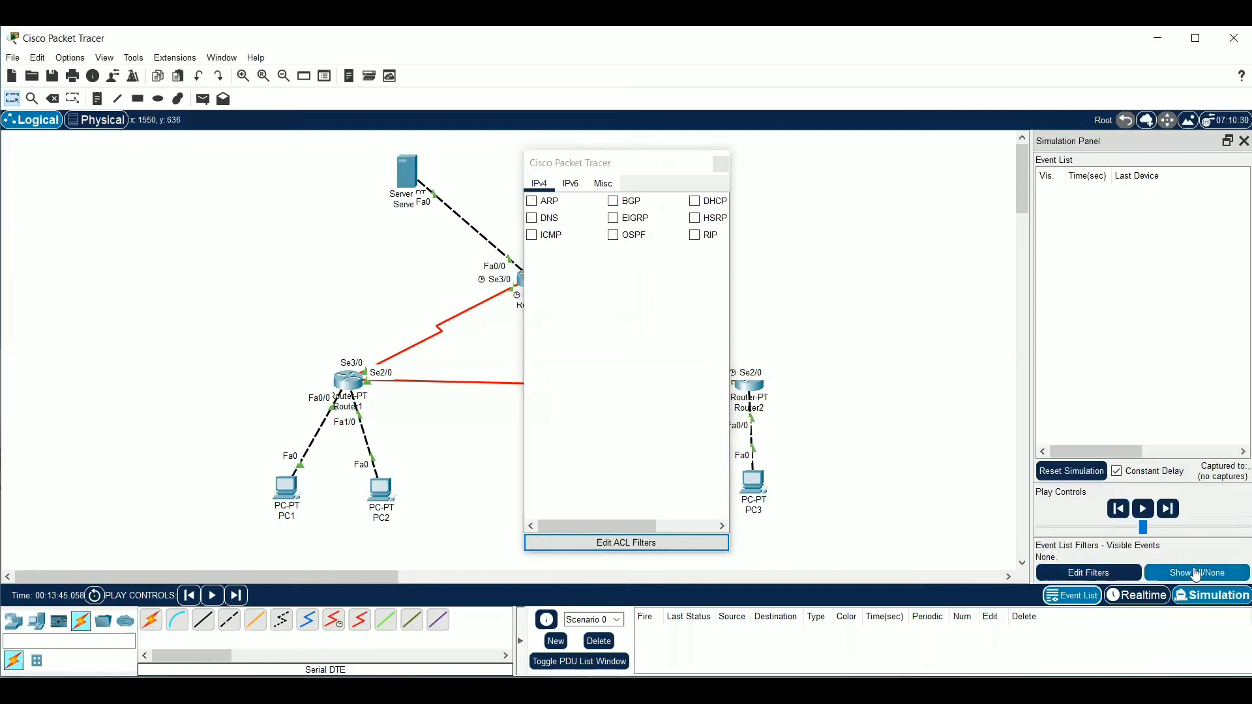
pyautogui.click(532, 235)
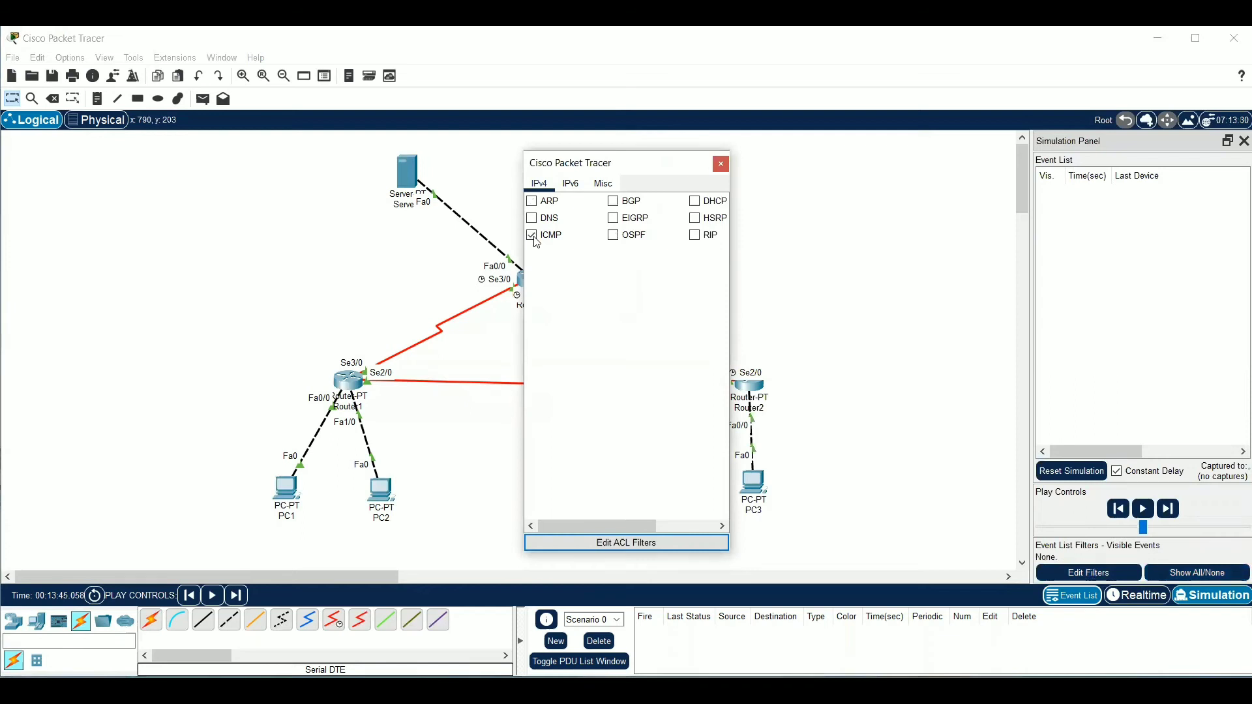
pyautogui.click(723, 163)
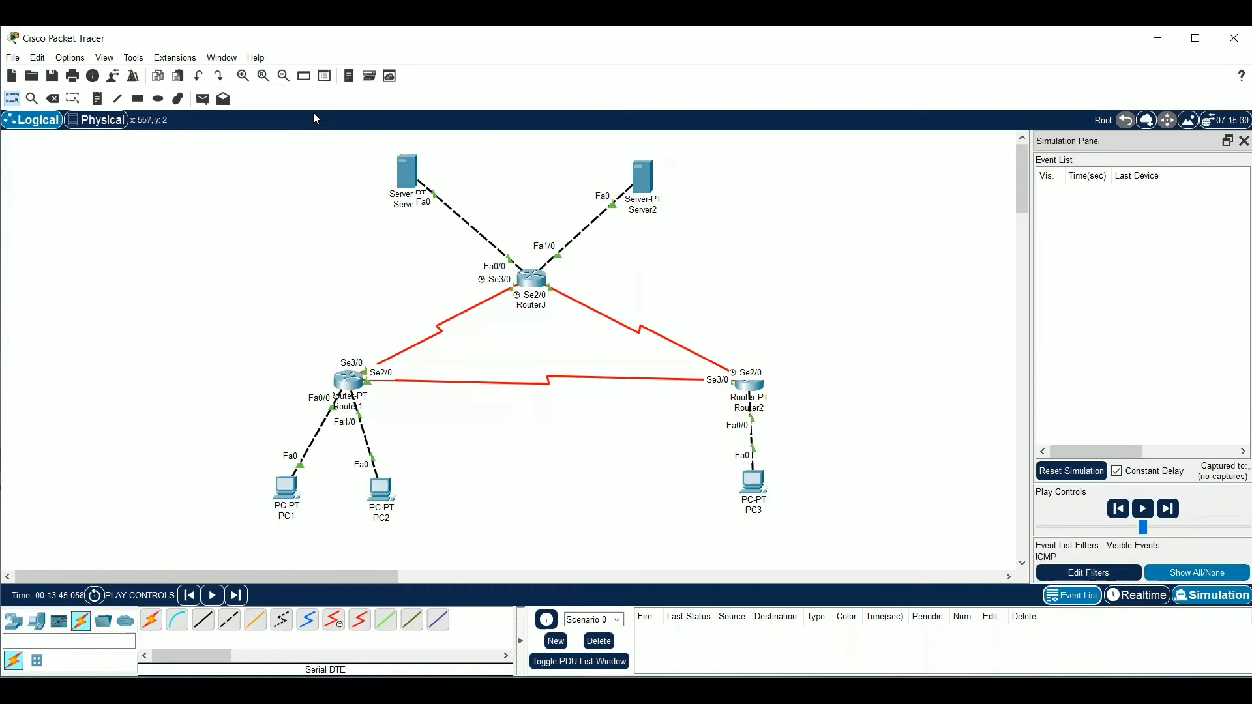
# Send a simple PDU from PC1 to PC2 and step the simulation forward through its round trip
pyautogui.click(202, 98)
pyautogui.click(290, 494)
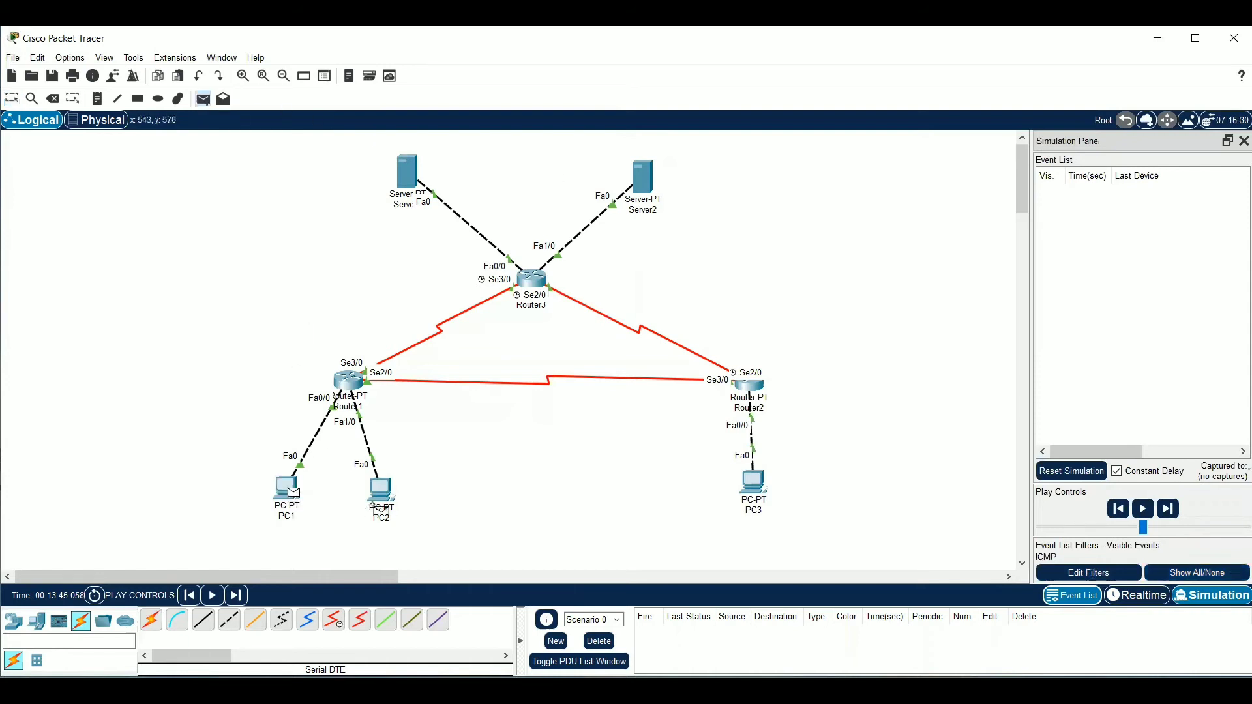
pyautogui.click(381, 493)
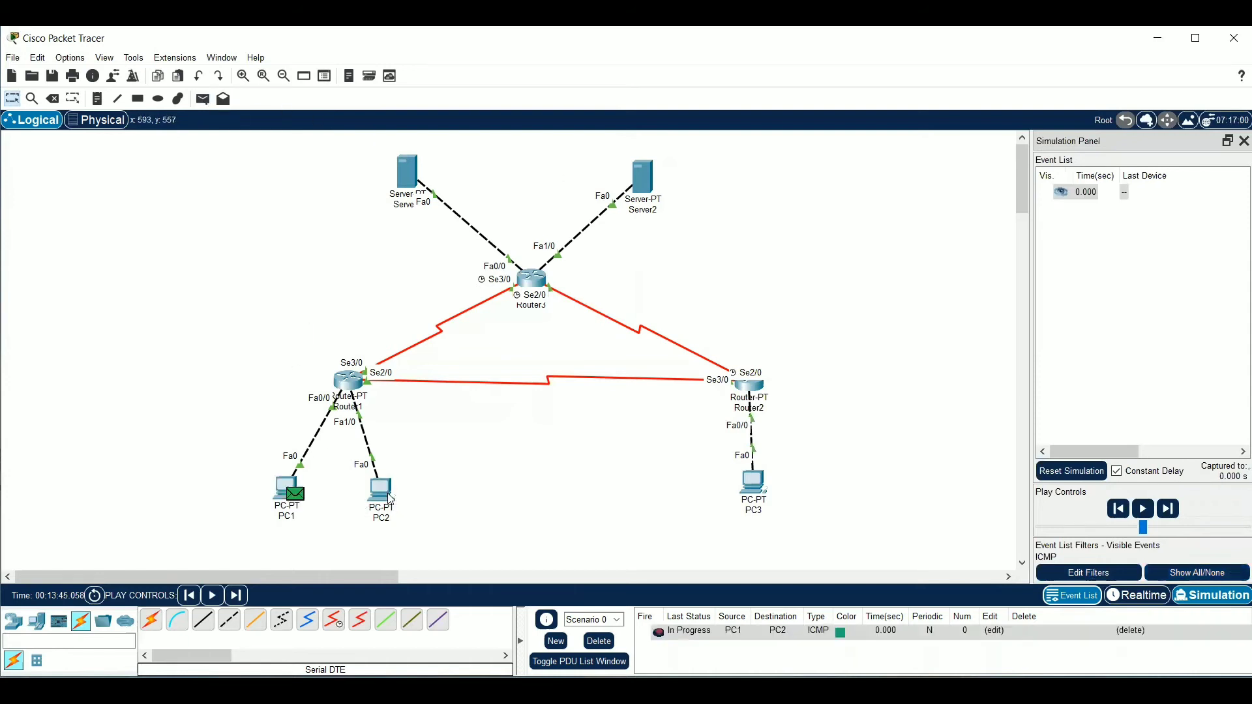
pyautogui.click(1170, 510)
pyautogui.click(1170, 510)
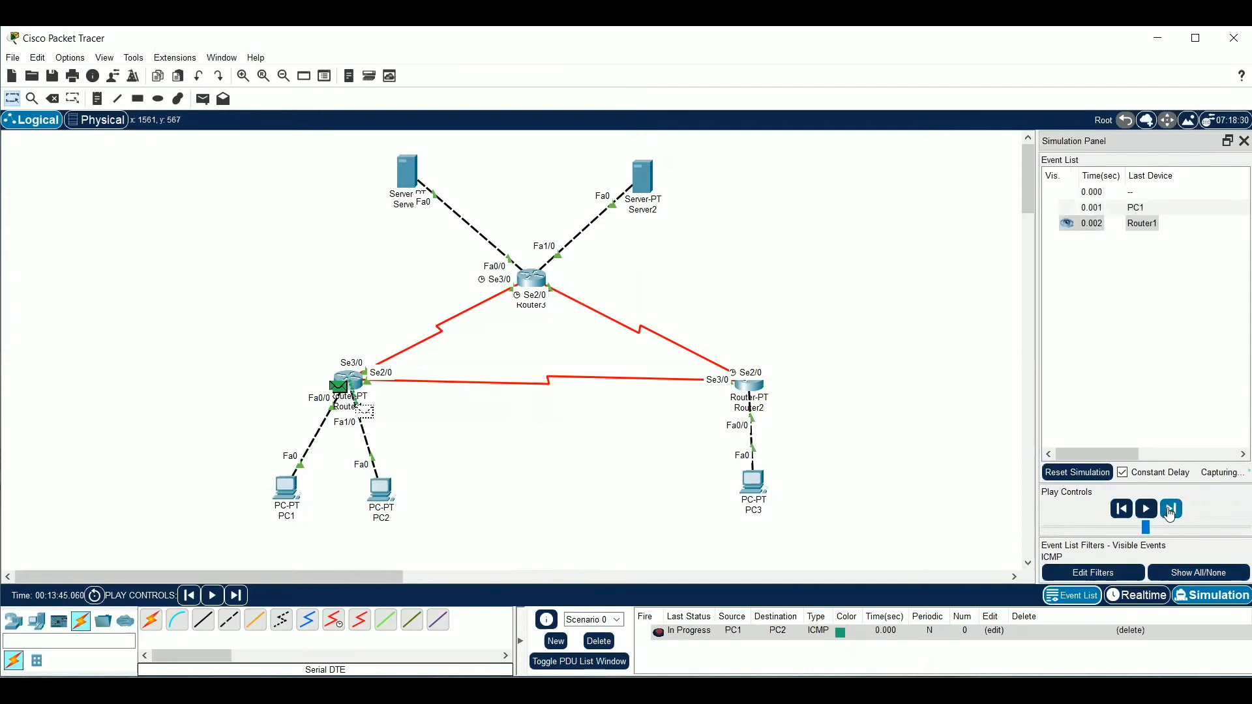
pyautogui.click(1172, 513)
pyautogui.click(1172, 512)
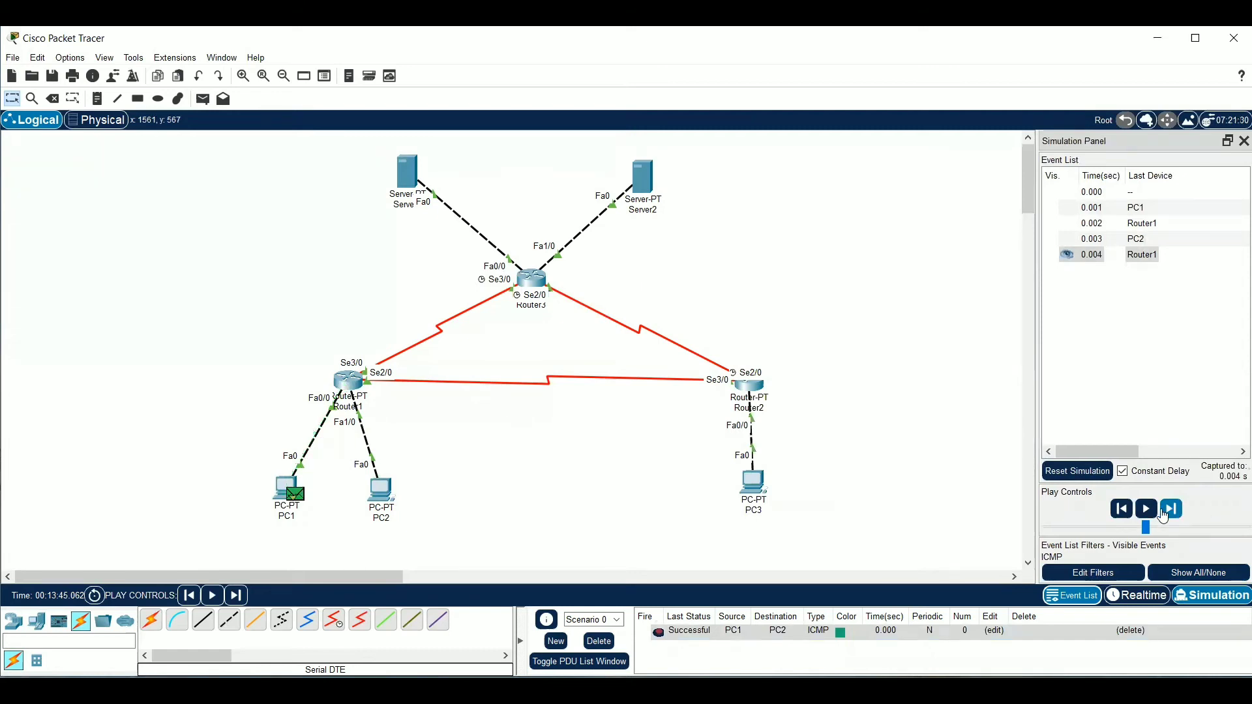
# Send a simple PDU from PC1 to PC3 and step the simulation forward until the reply returns to PC1
pyautogui.click(204, 100)
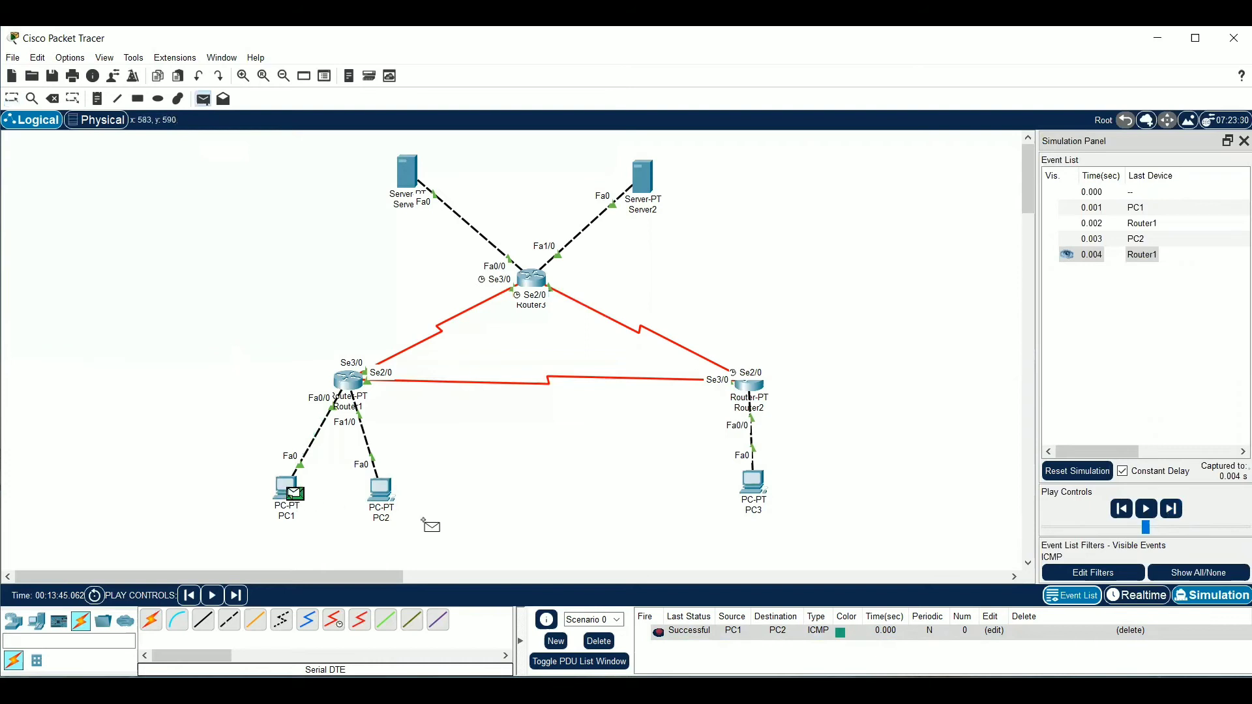
pyautogui.click(753, 486)
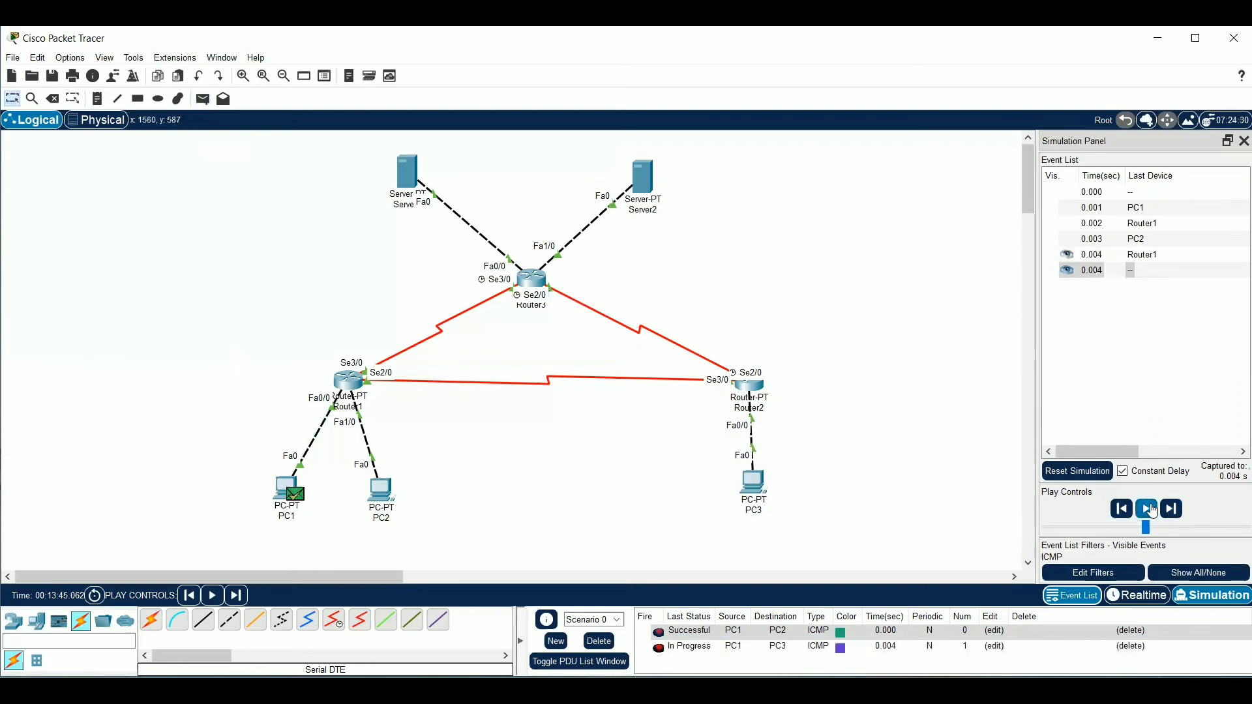
pyautogui.click(1173, 511)
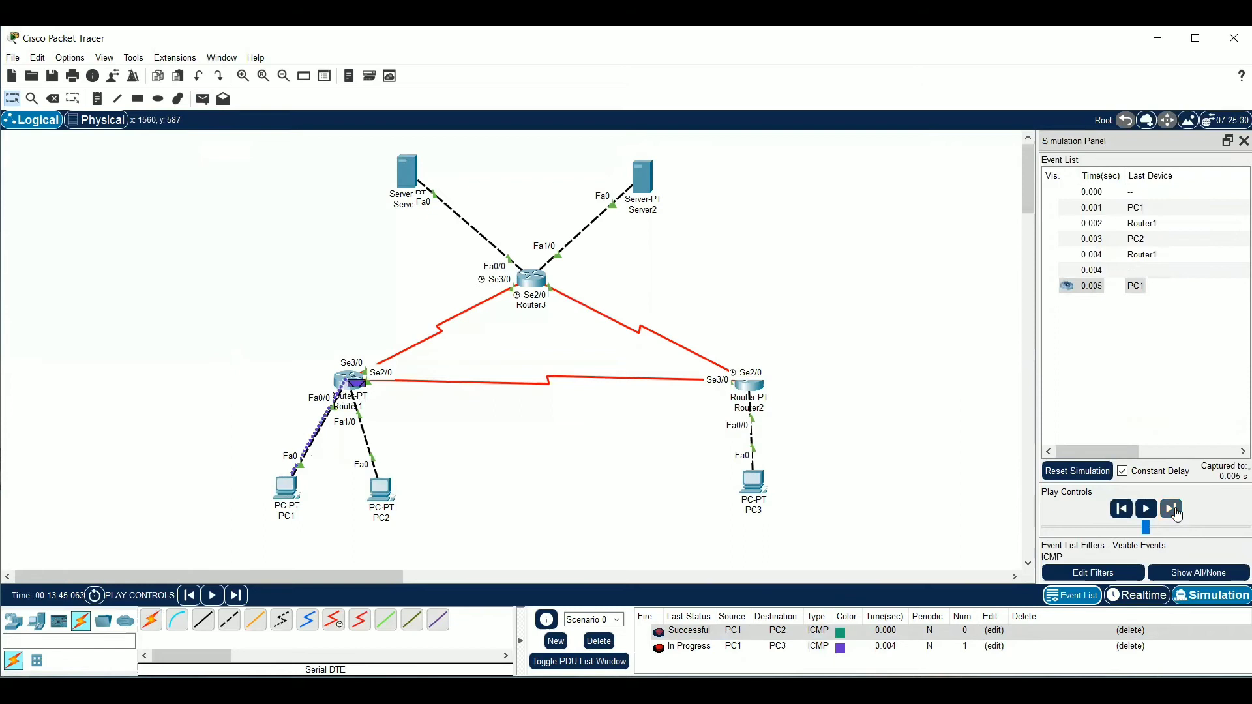
pyautogui.click(1174, 511)
pyautogui.click(1173, 511)
pyautogui.click(1174, 512)
pyautogui.click(1173, 511)
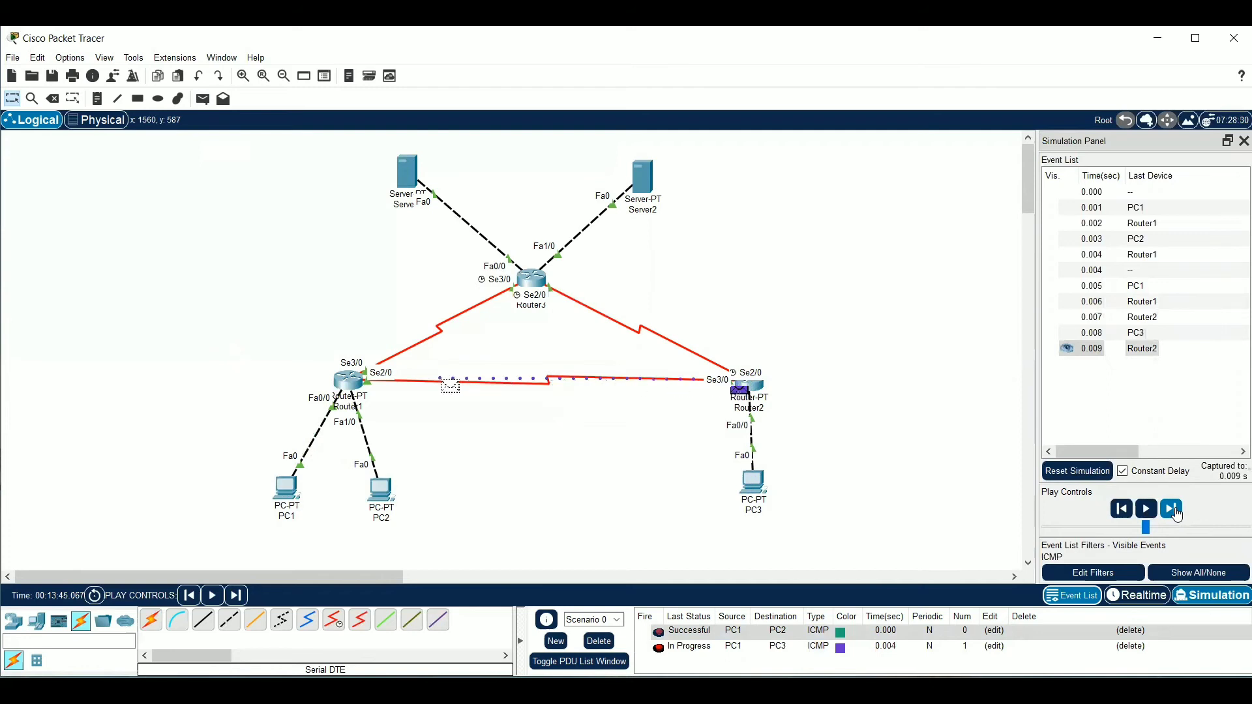
pyautogui.click(1173, 511)
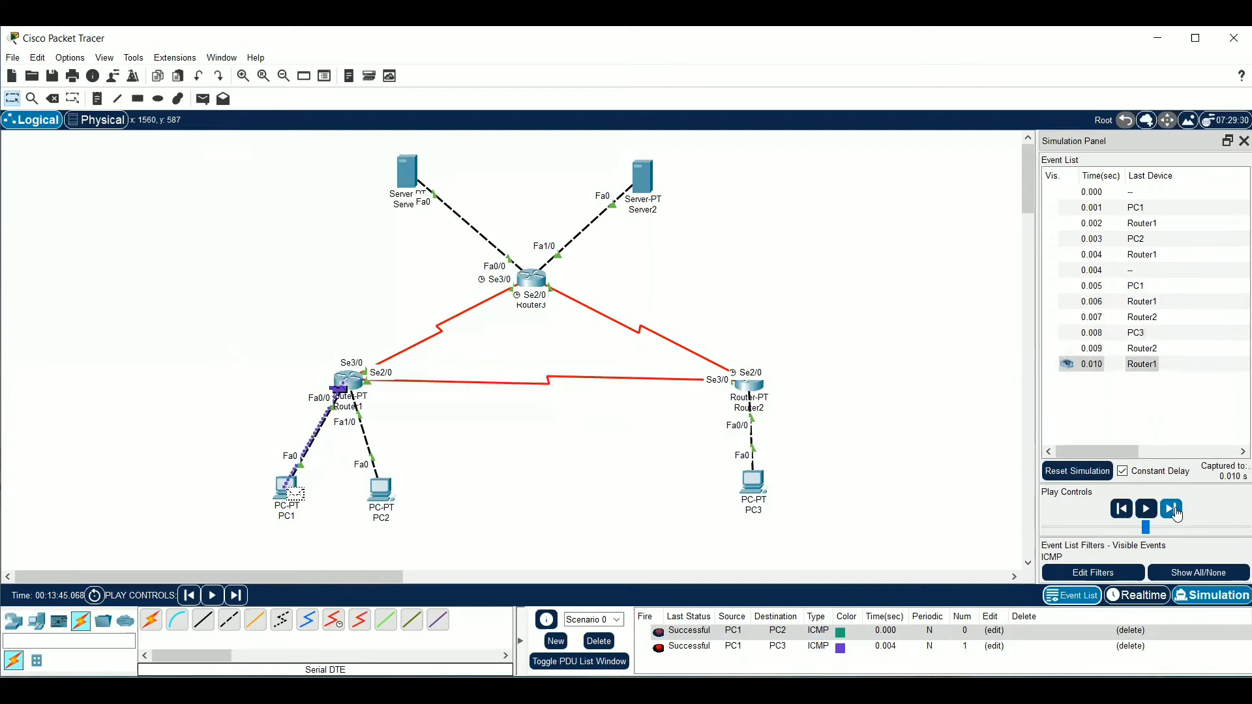
# Clear the finished PDU scenario, send a simple PDU from PC1 to Server1 and step the simulation forward to Router3
pyautogui.click(1175, 512)
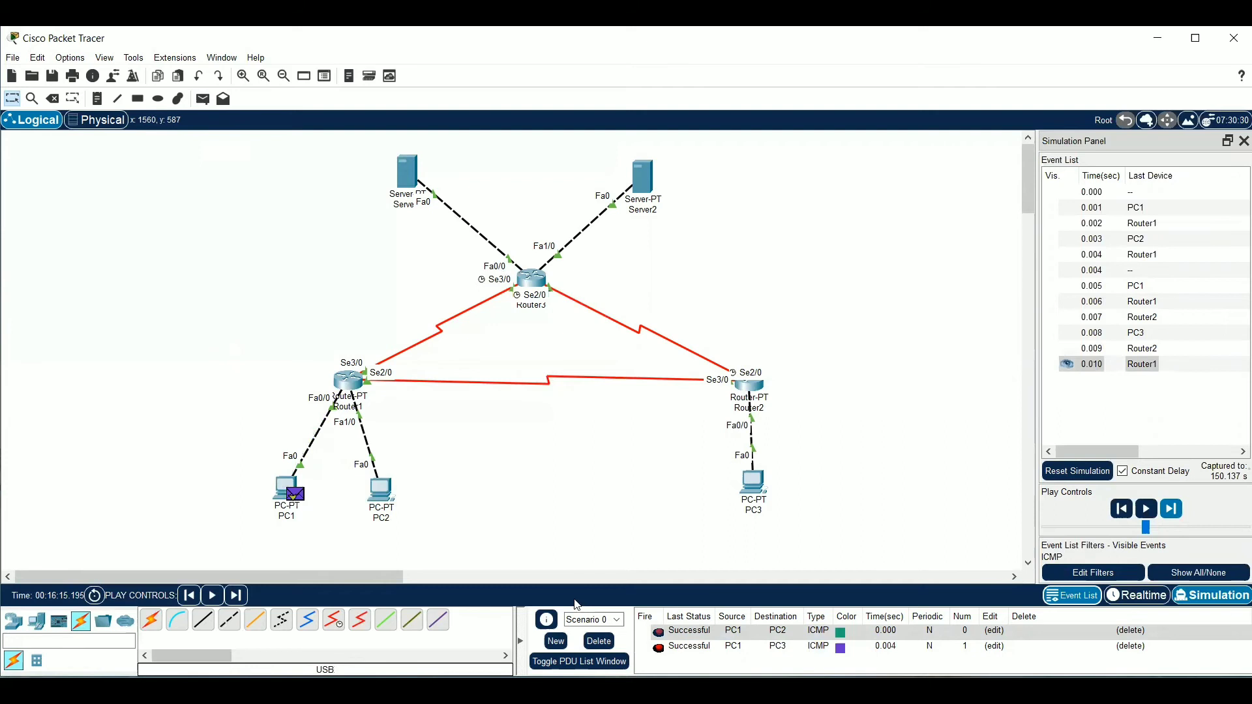
pyautogui.click(599, 641)
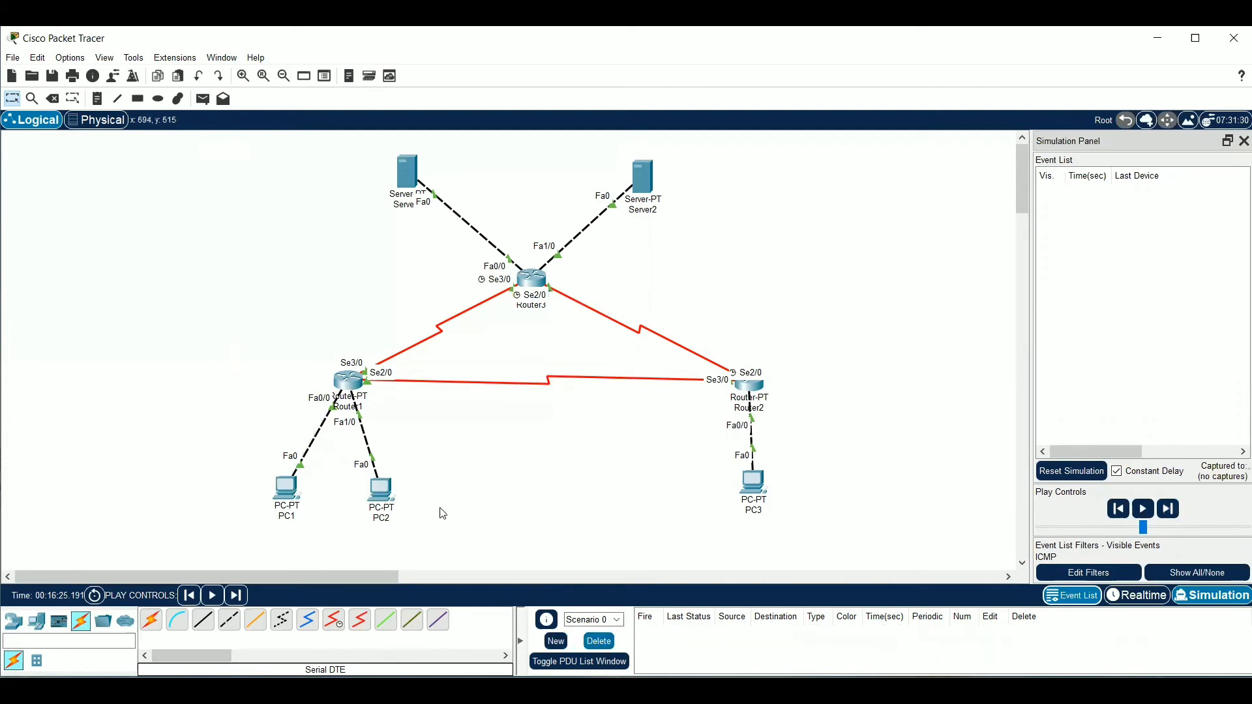
pyautogui.click(203, 99)
pyautogui.click(284, 486)
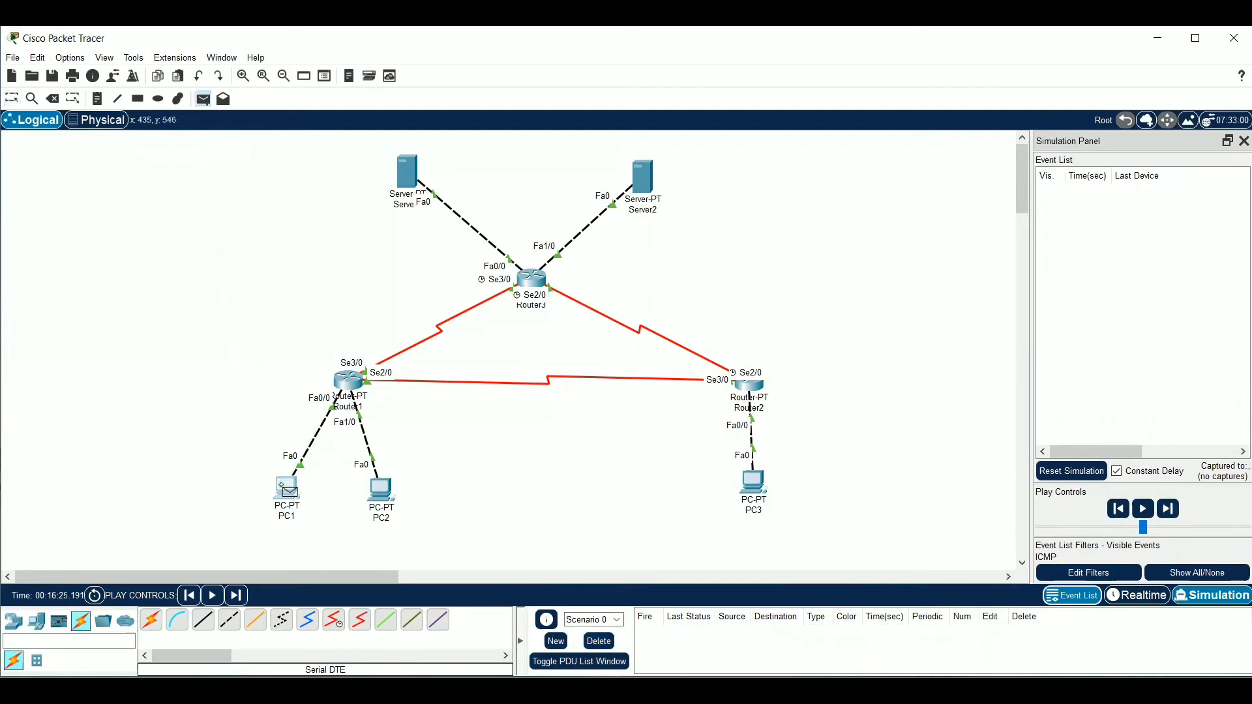
pyautogui.click(410, 175)
pyautogui.click(1178, 508)
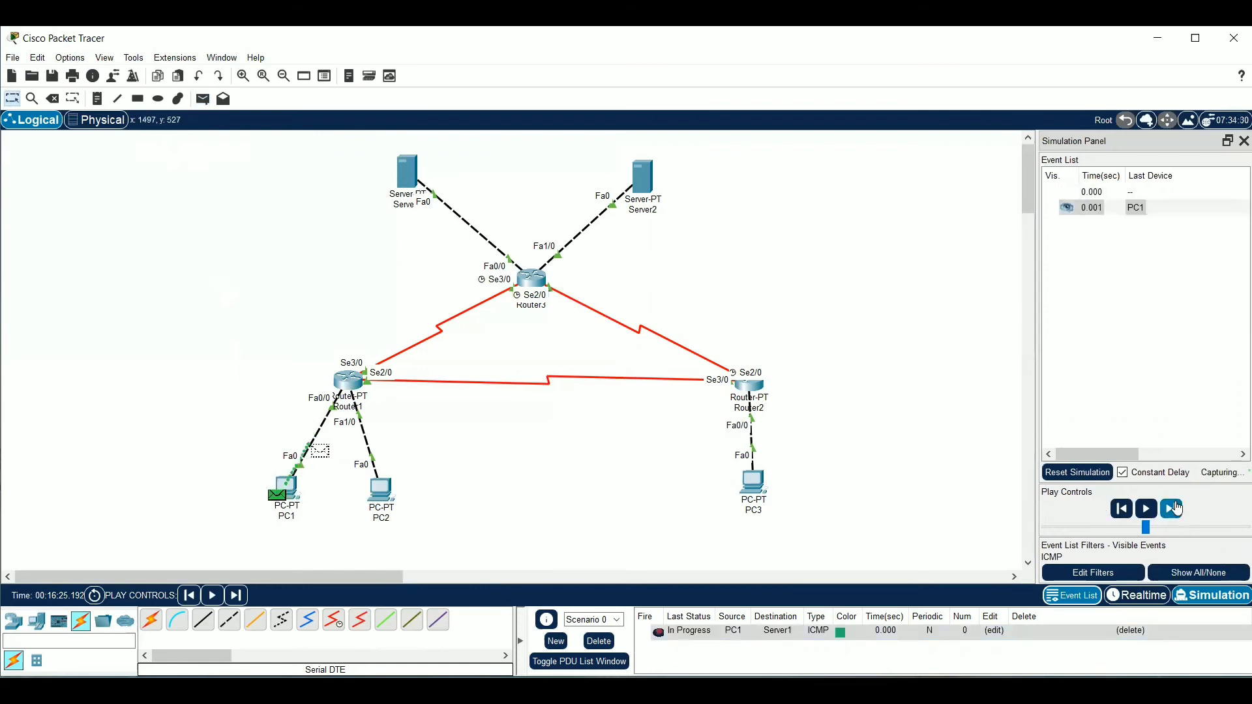
pyautogui.click(1177, 508)
pyautogui.click(1177, 509)
pyautogui.click(1177, 509)
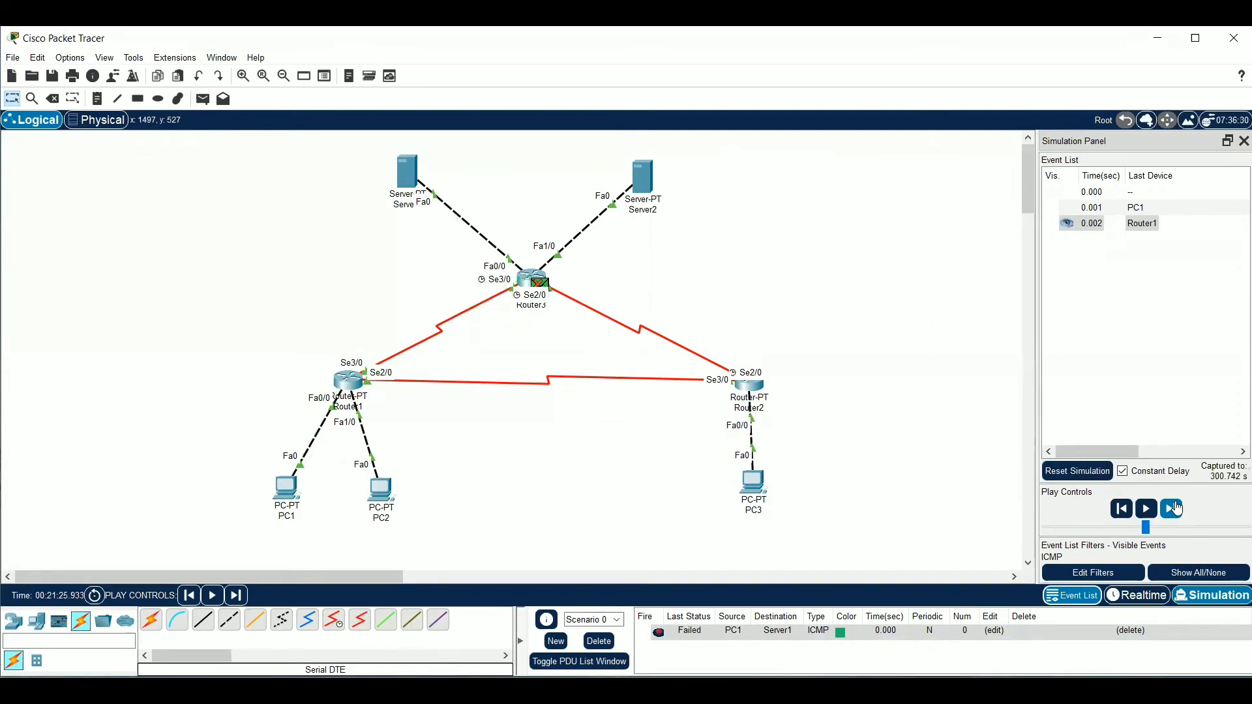
pyautogui.click(1174, 510)
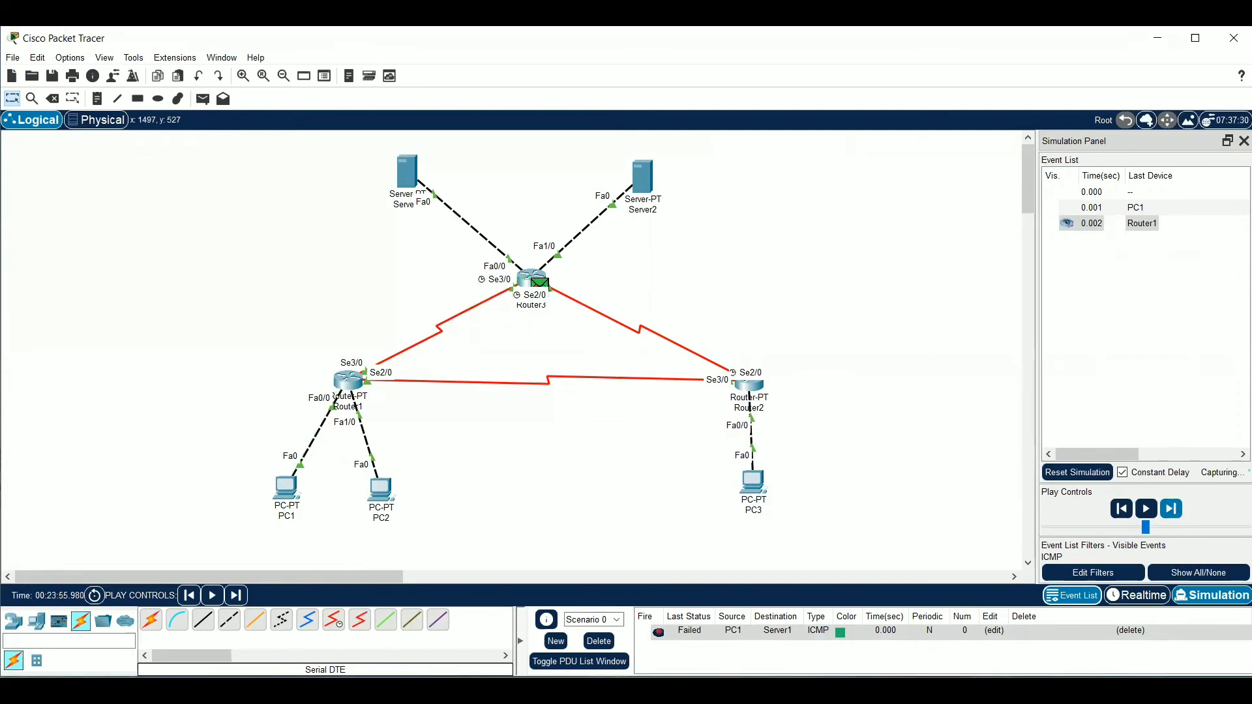
# Delete the scenario, resend a simple PDU from PC1 to Server1 and step the simulation forward until the reply returns to PC1
pyautogui.click(657, 636)
pyautogui.click(599, 641)
pyautogui.click(203, 99)
pyautogui.click(285, 488)
pyautogui.click(411, 180)
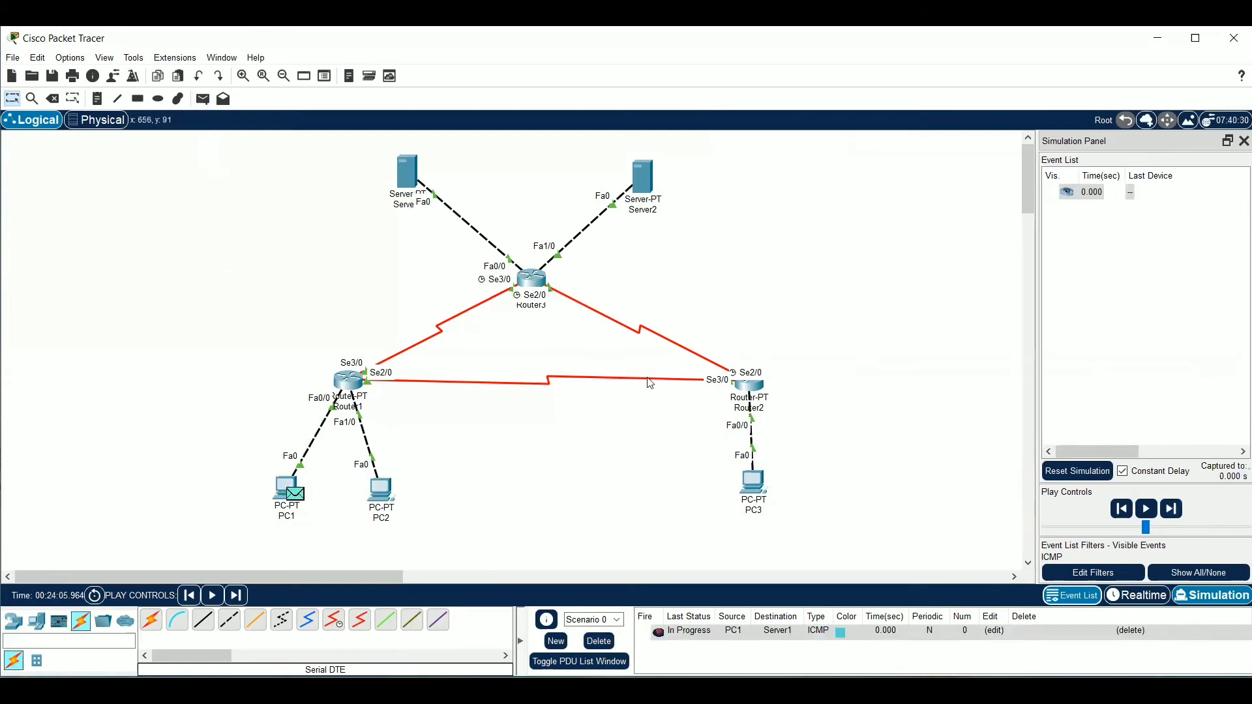
pyautogui.click(1171, 509)
pyautogui.click(1173, 508)
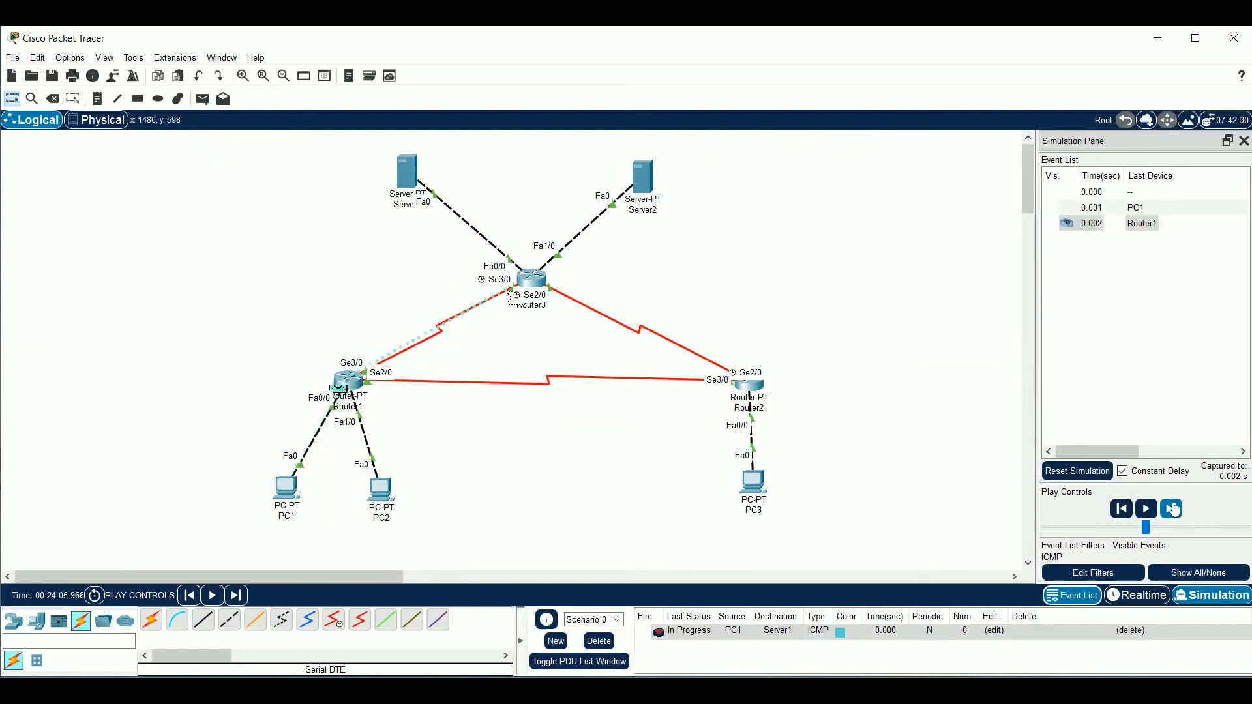
pyautogui.click(1173, 509)
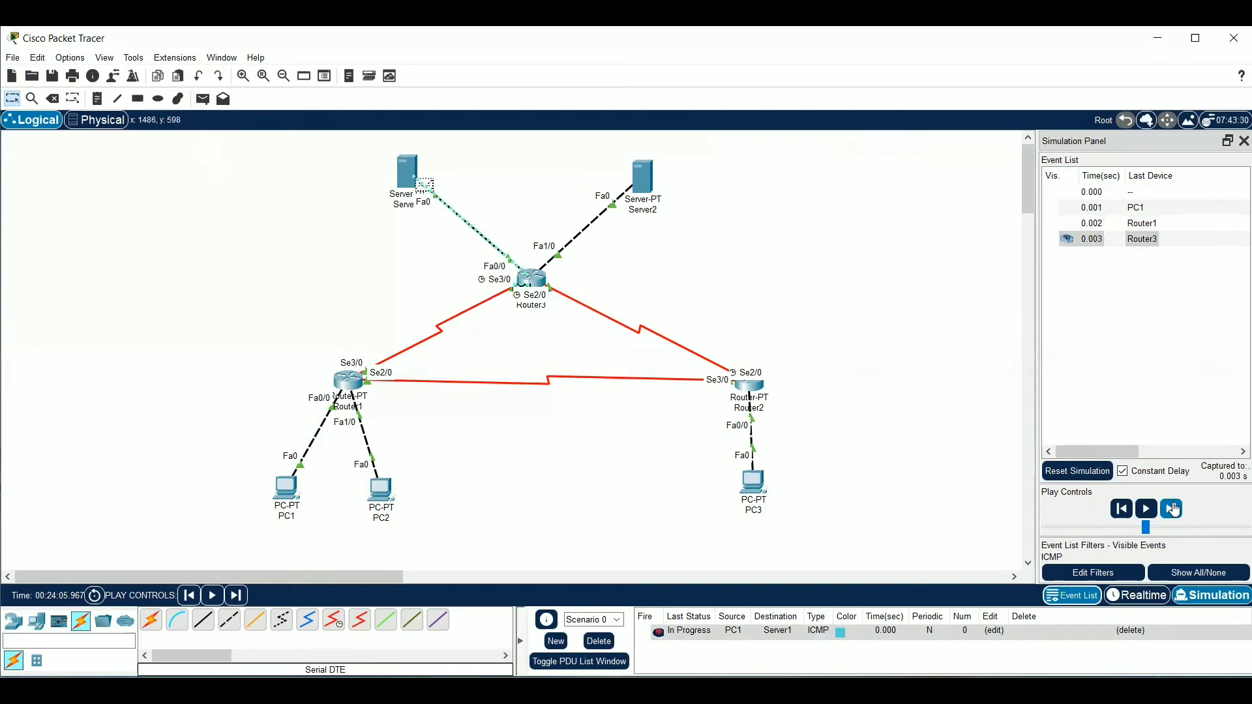
pyautogui.click(1172, 508)
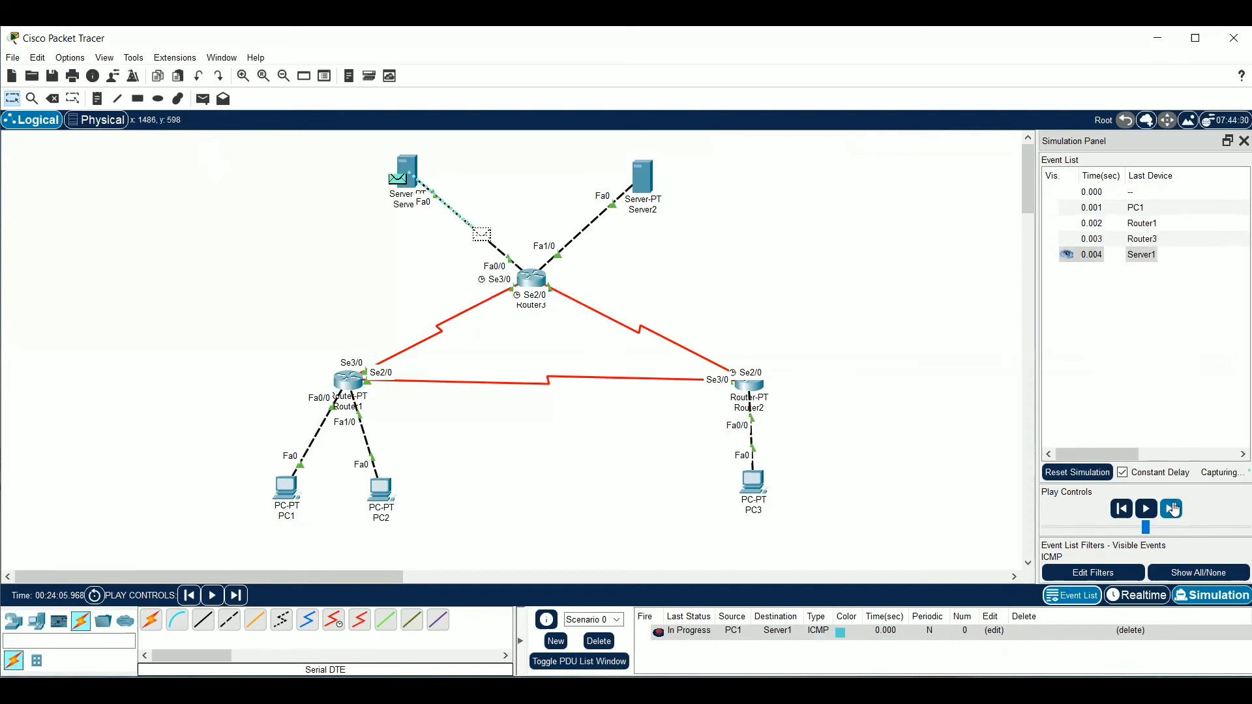
pyautogui.click(1173, 509)
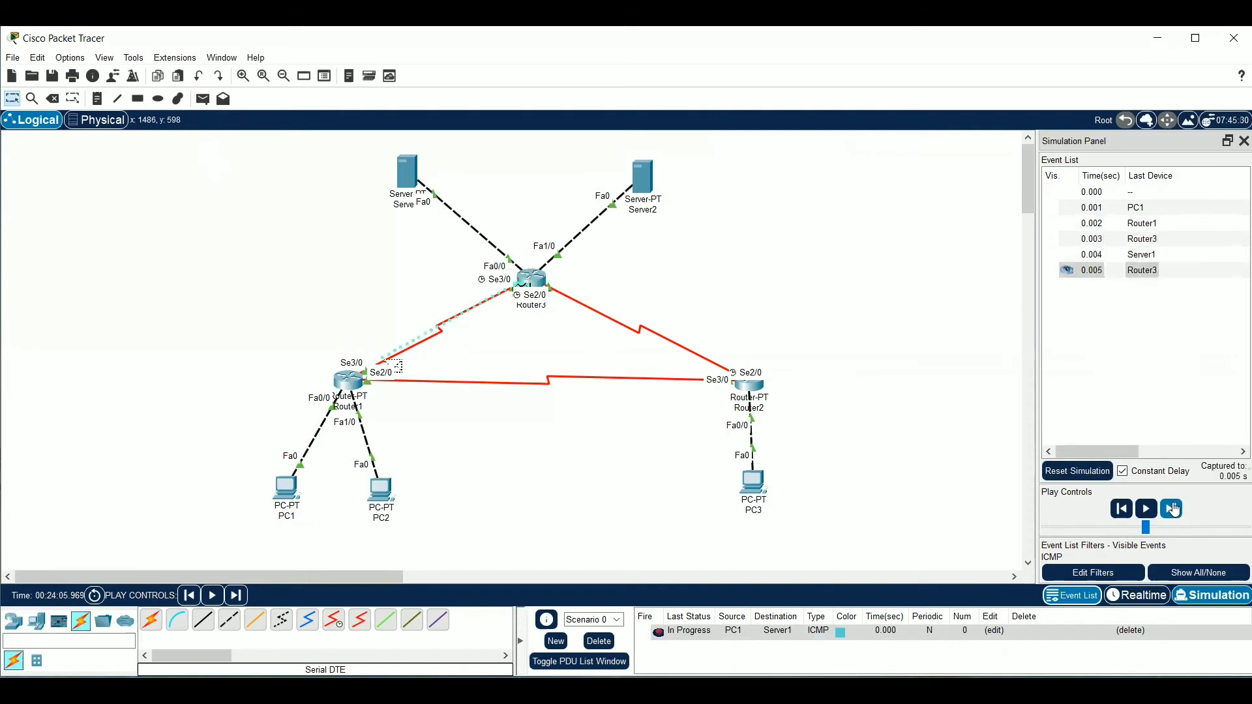
pyautogui.click(1173, 509)
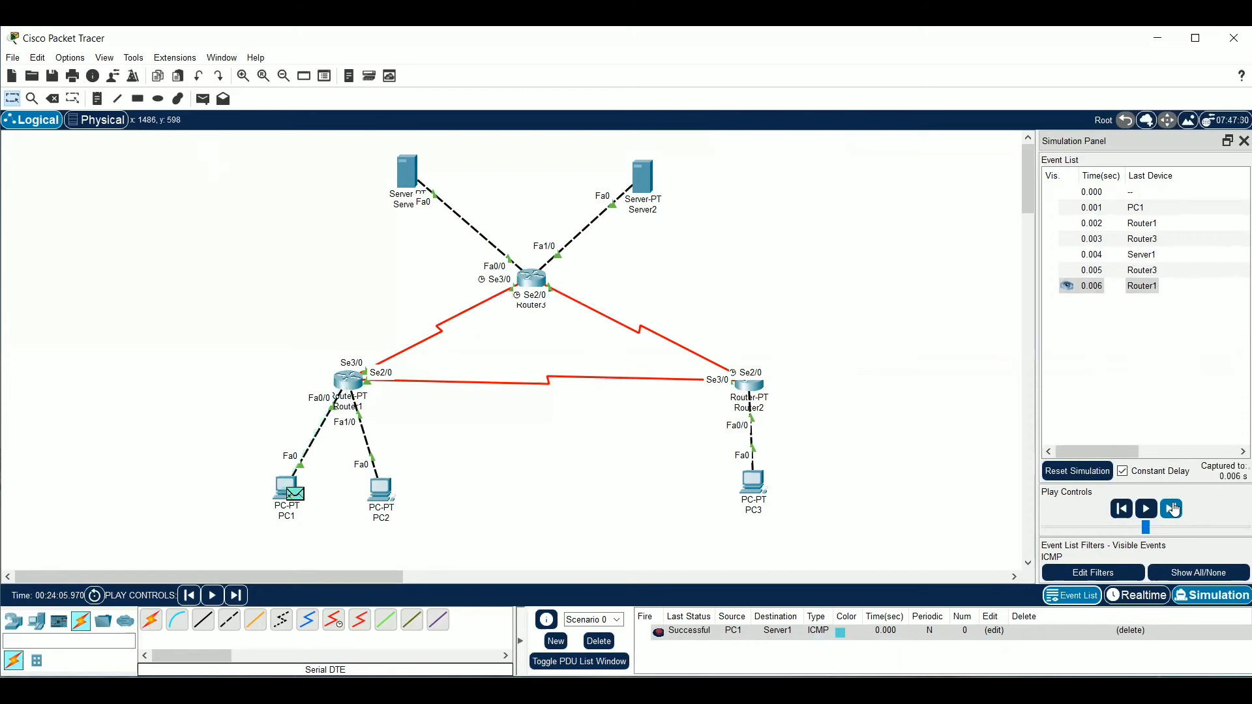
# Send a simple PDU from PC1 to Server2 and step the simulation forward through Router1 to Router3
pyautogui.click(203, 99)
pyautogui.click(288, 489)
pyautogui.click(643, 175)
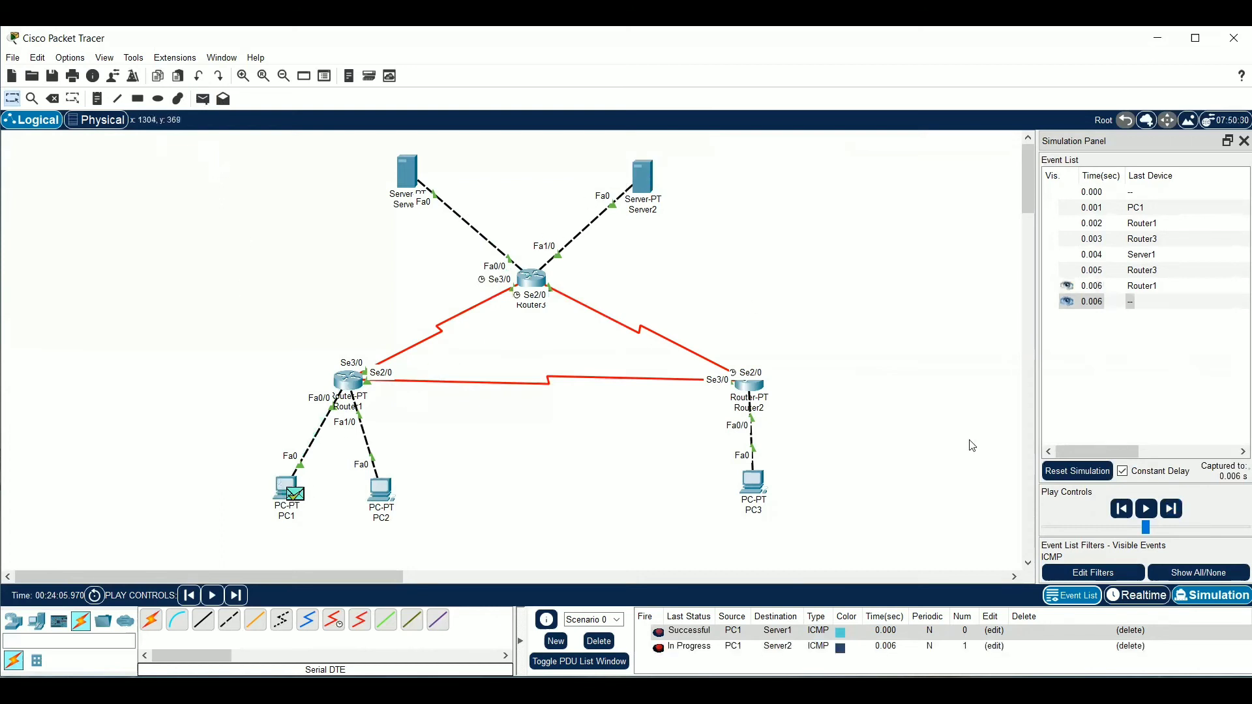
pyautogui.click(1177, 509)
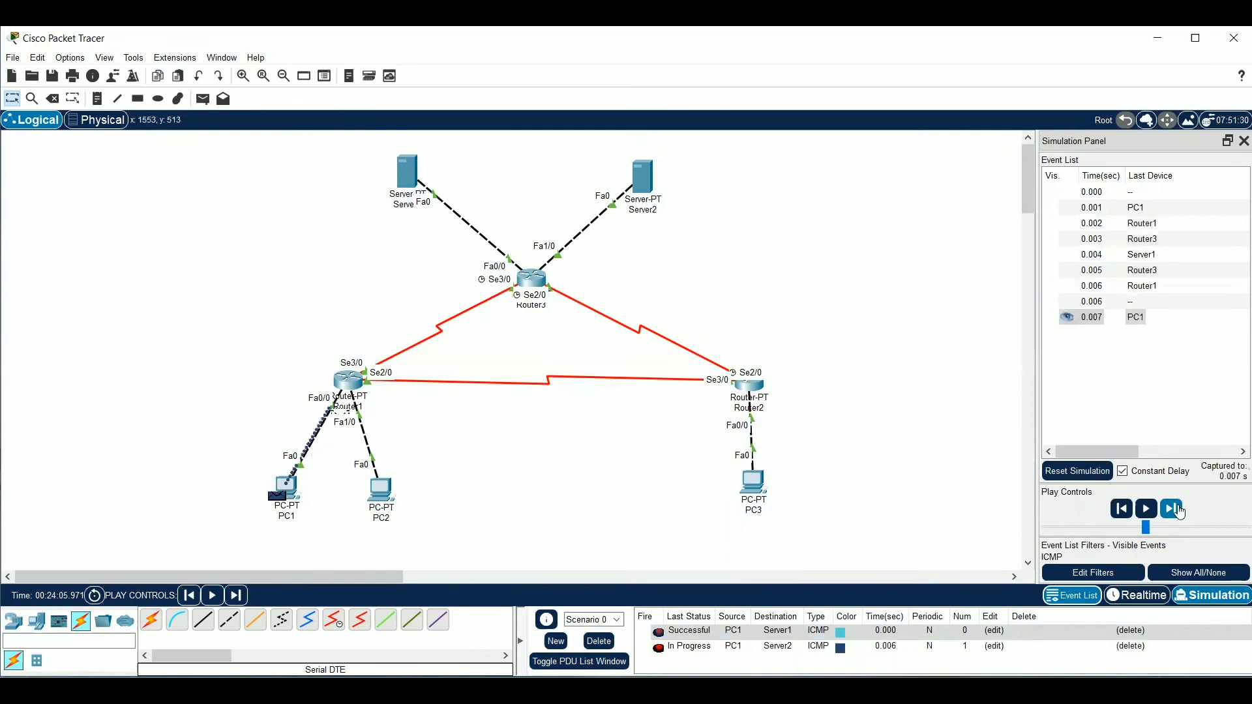
pyautogui.click(1172, 510)
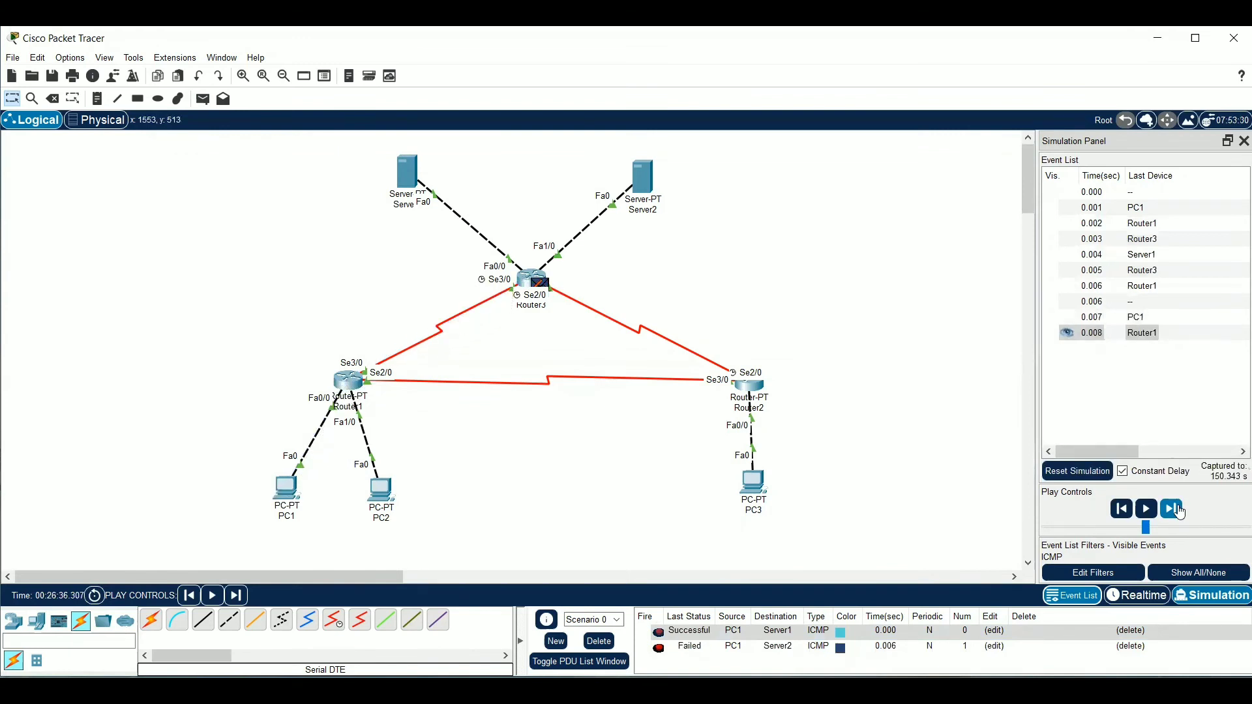
# Delete the scenario, resend the simple PDU from PC1 to Server2 and start stepping the simulation forward
pyautogui.click(598, 642)
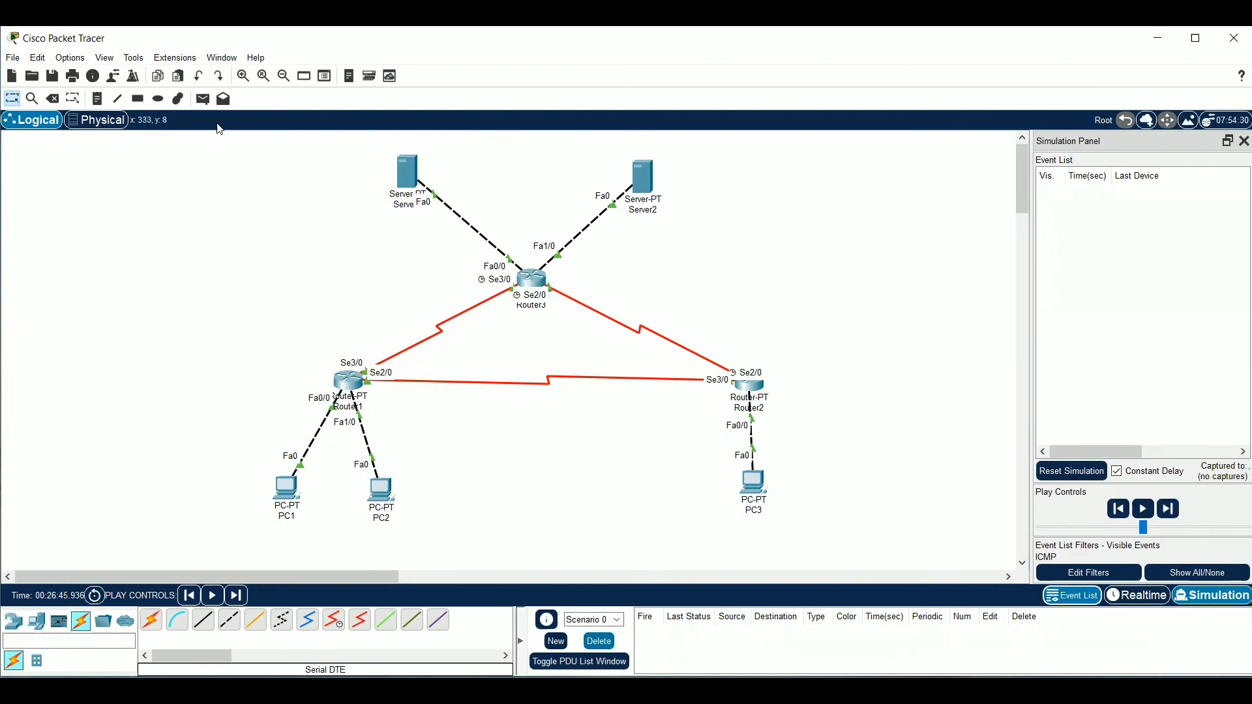
pyautogui.click(203, 99)
pyautogui.click(288, 489)
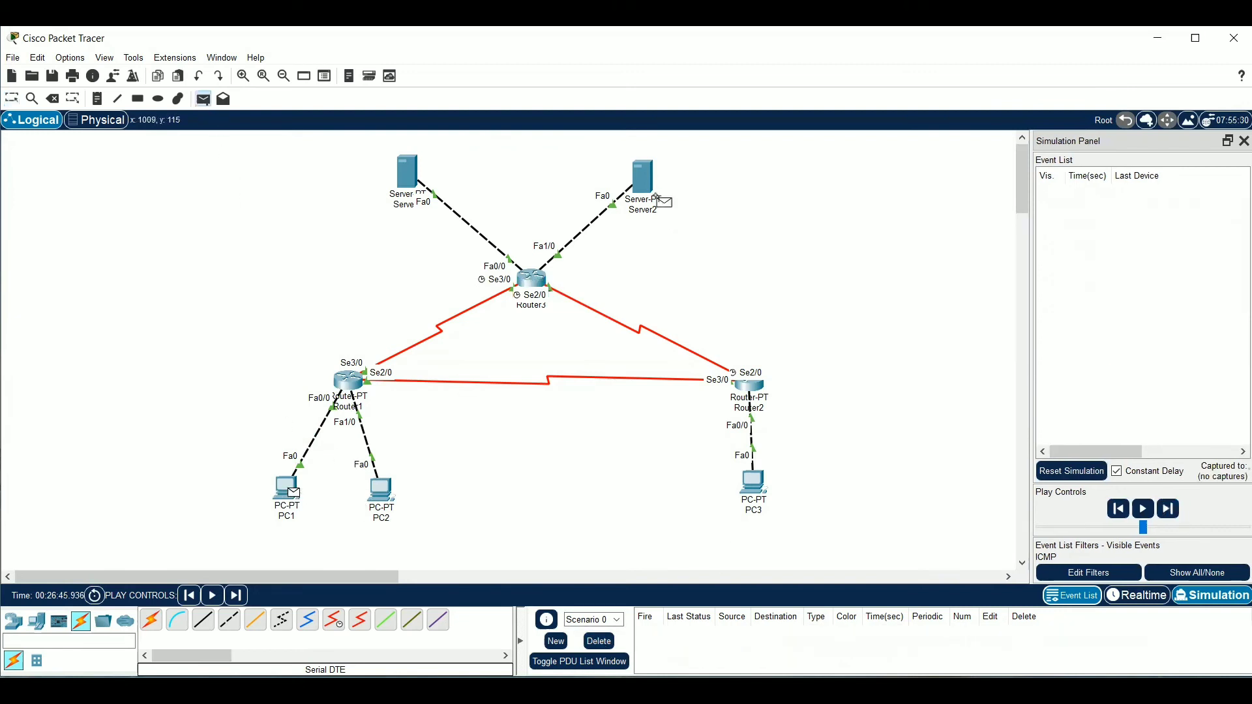
pyautogui.click(643, 185)
pyautogui.click(1172, 511)
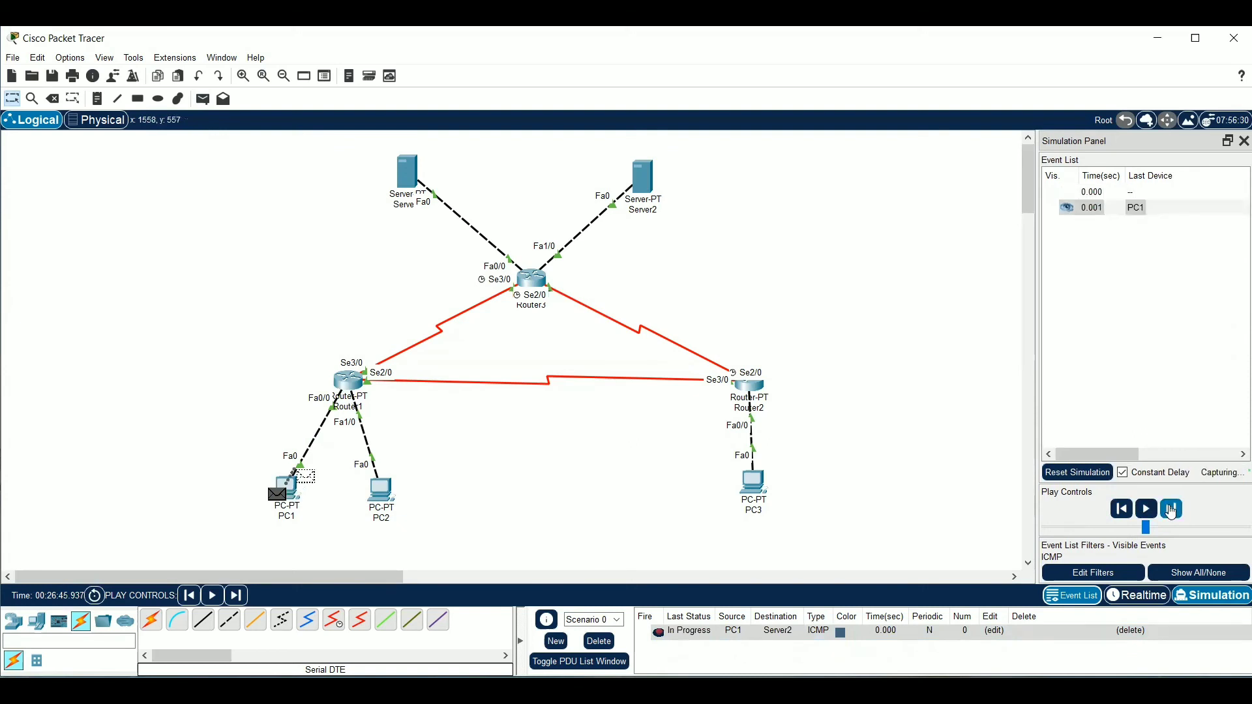
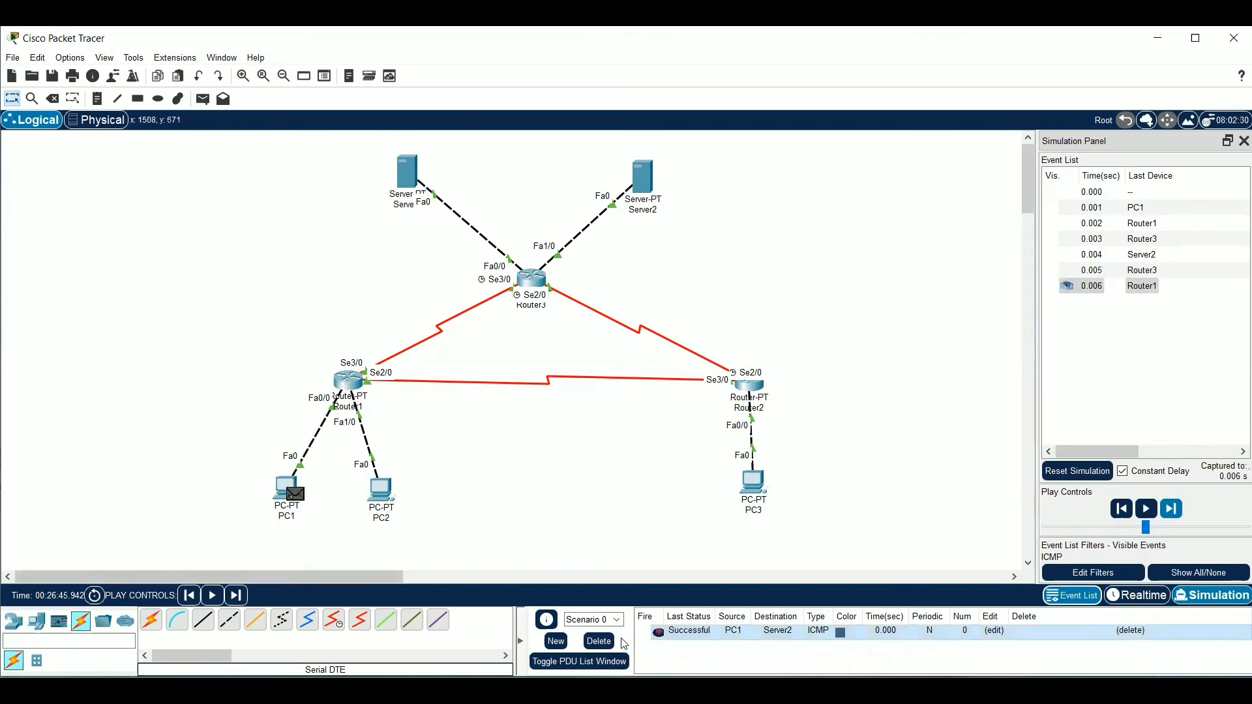
# Delete the scenario, send a simple PDU from PC3 to PC1 and step the simulation forward until the reply returns to PC3
pyautogui.click(597, 642)
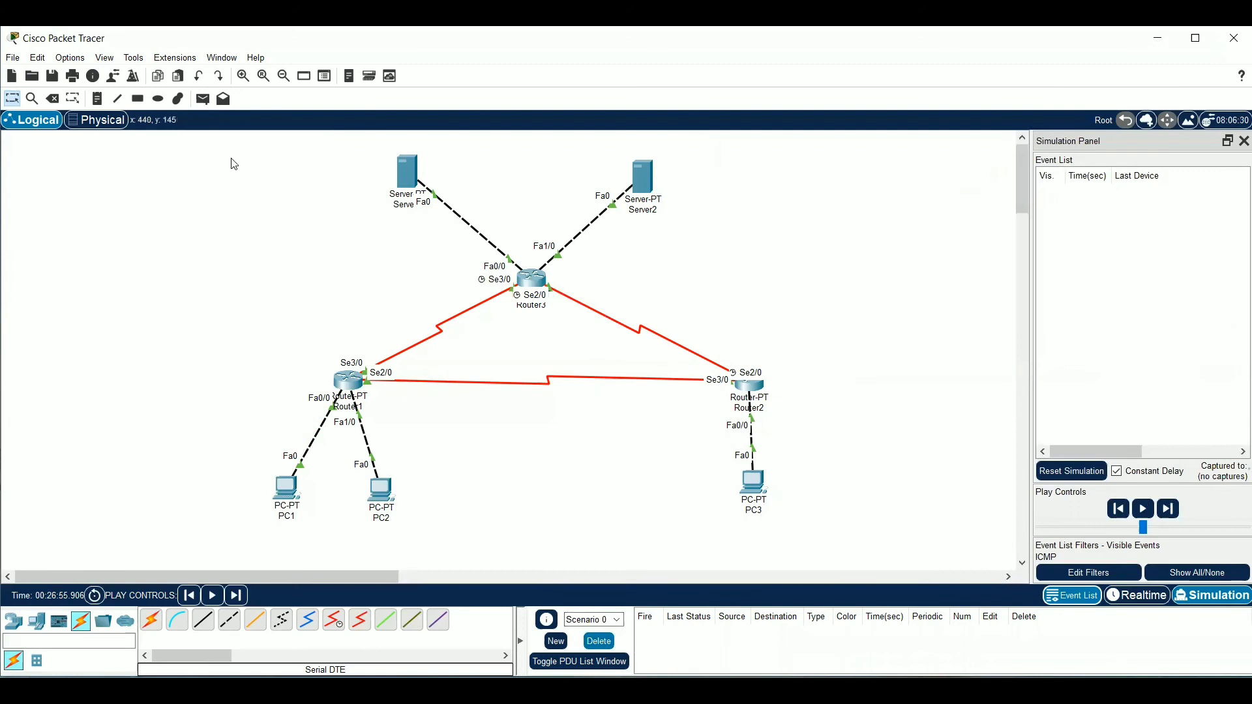
pyautogui.click(202, 99)
pyautogui.click(753, 486)
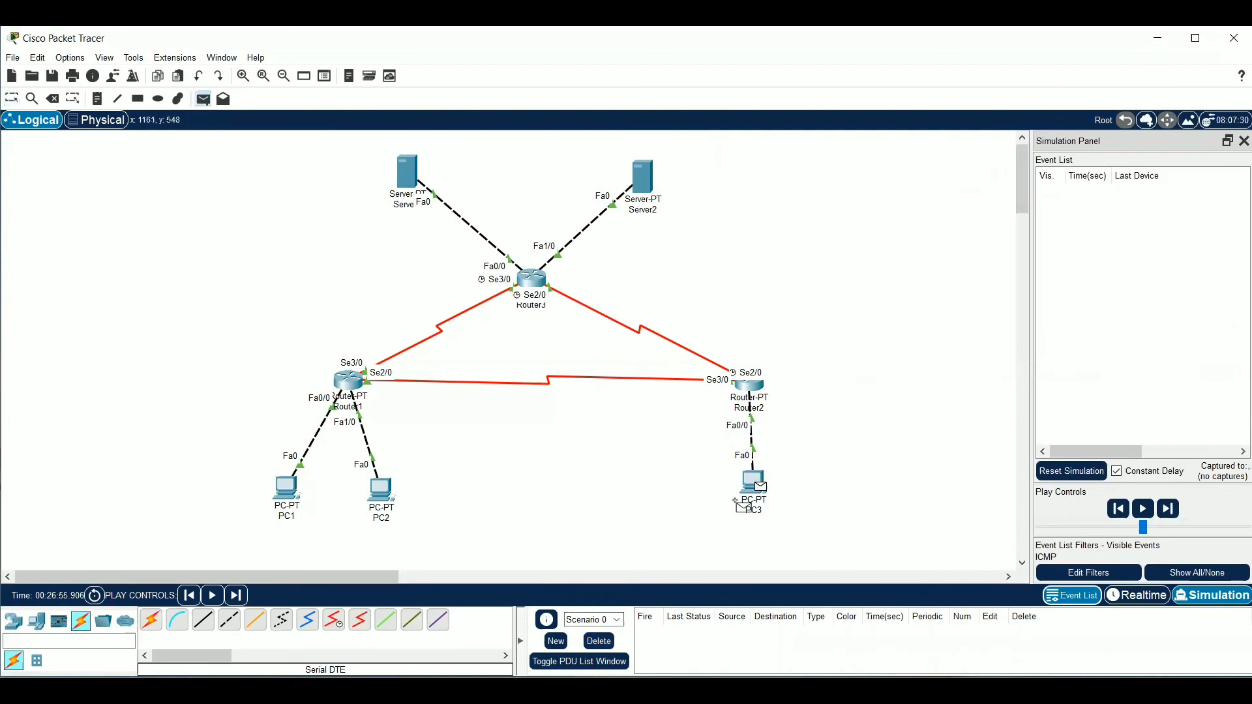
pyautogui.click(294, 488)
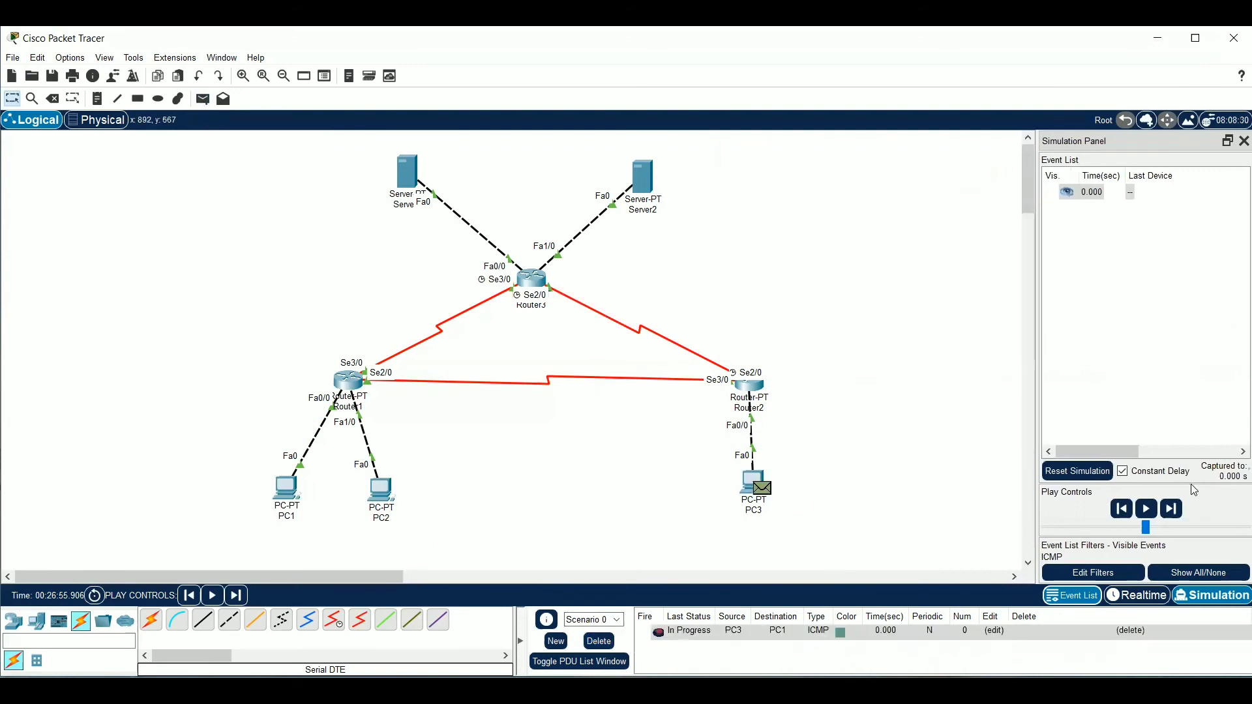
pyautogui.click(1171, 513)
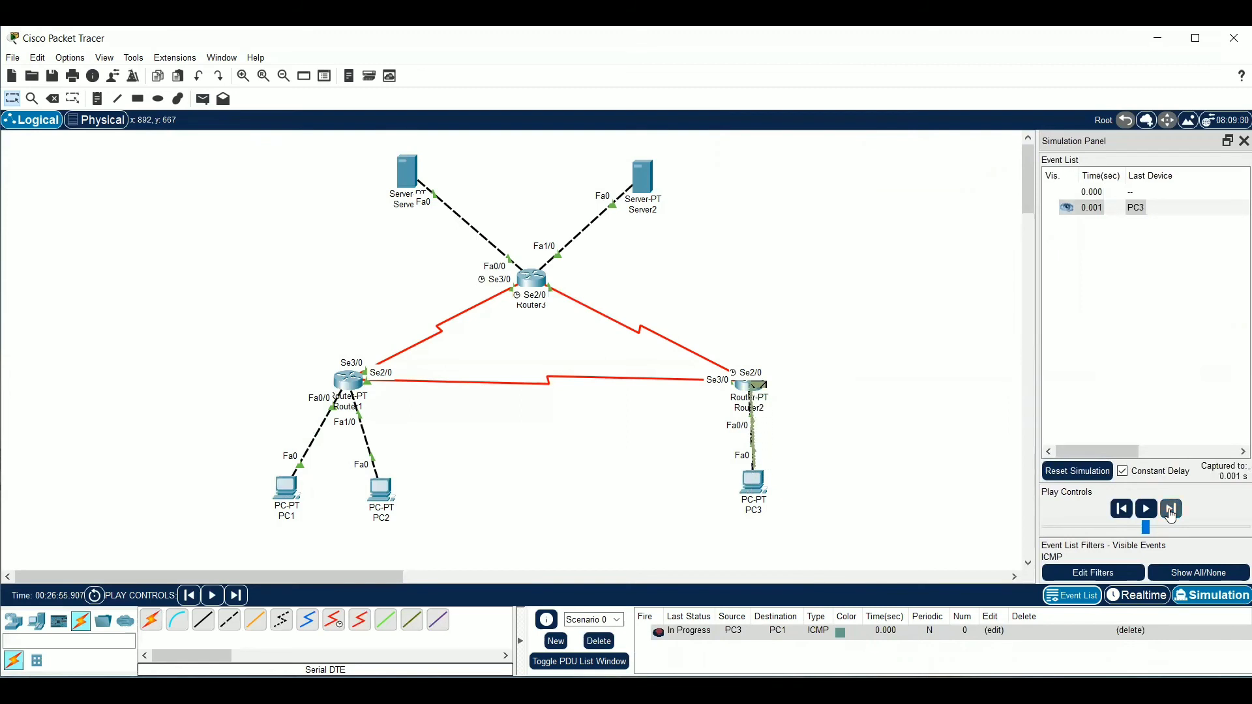
pyautogui.click(1170, 510)
pyautogui.click(1171, 510)
pyautogui.click(1171, 512)
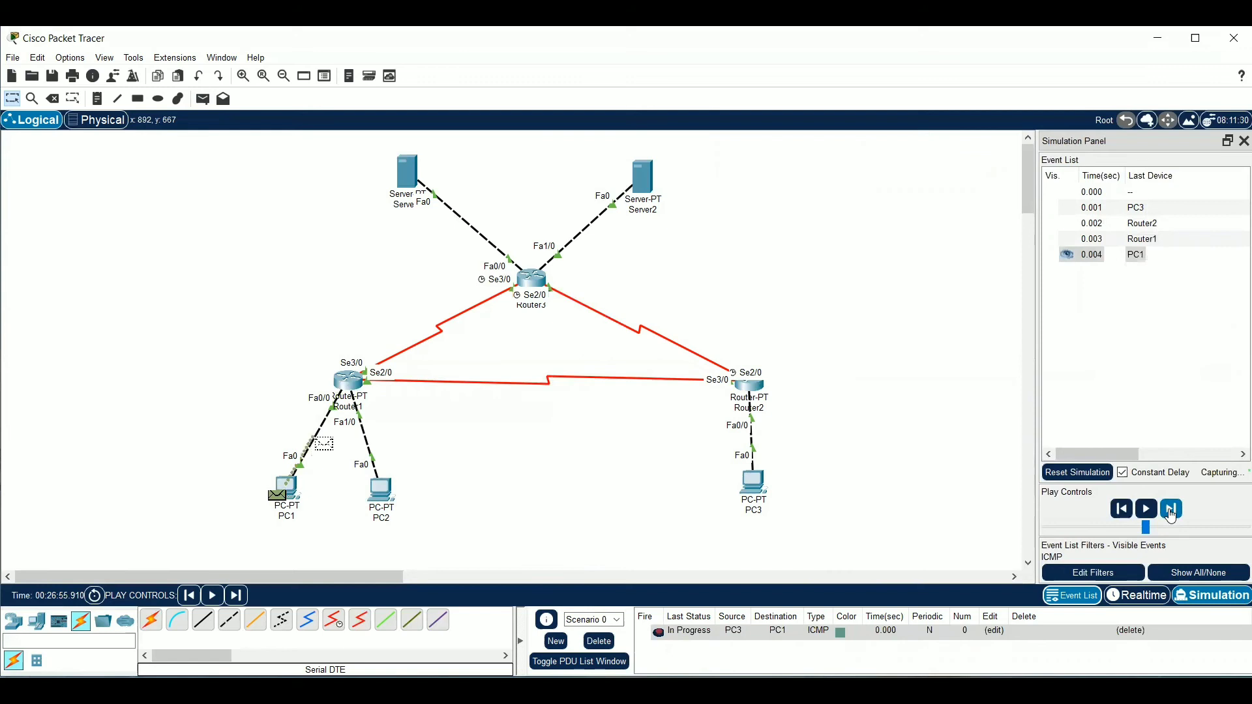
pyautogui.click(1171, 511)
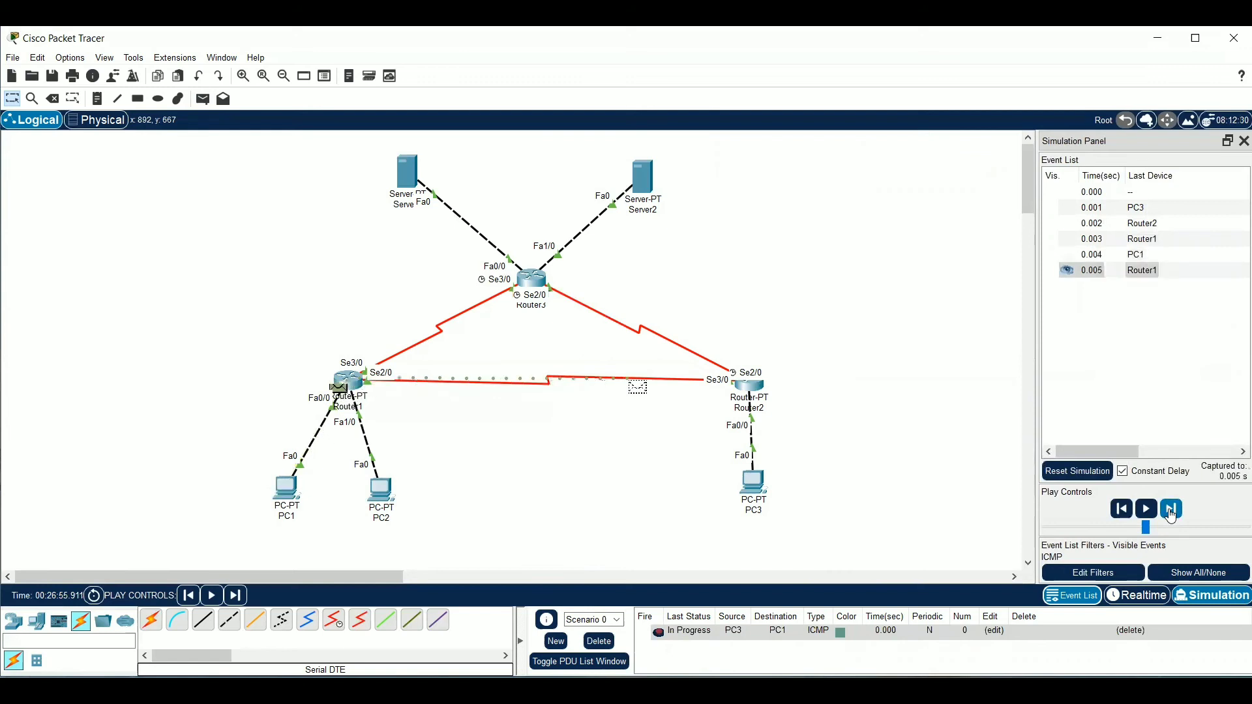
pyautogui.click(1170, 512)
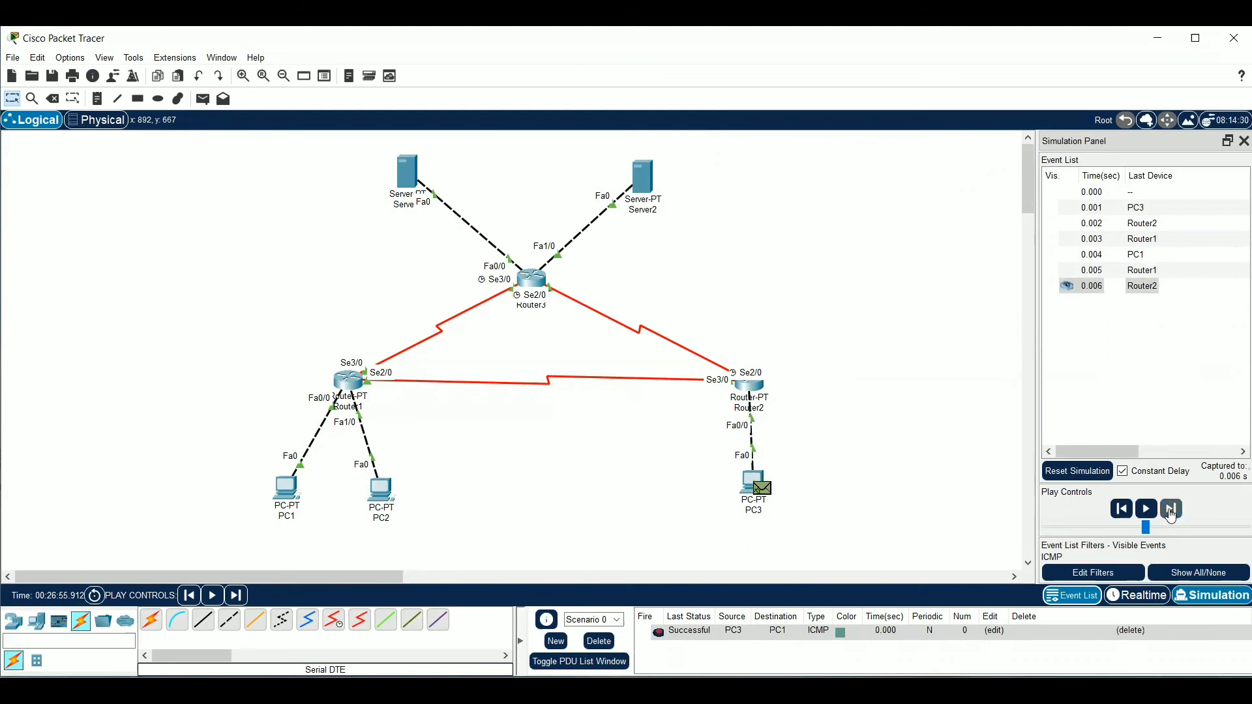
pyautogui.click(1171, 512)
# Send a simple PDU from PC3 to PC2 and step the simulation forward until the reply returns through Router2 to PC3
pyautogui.press('p')
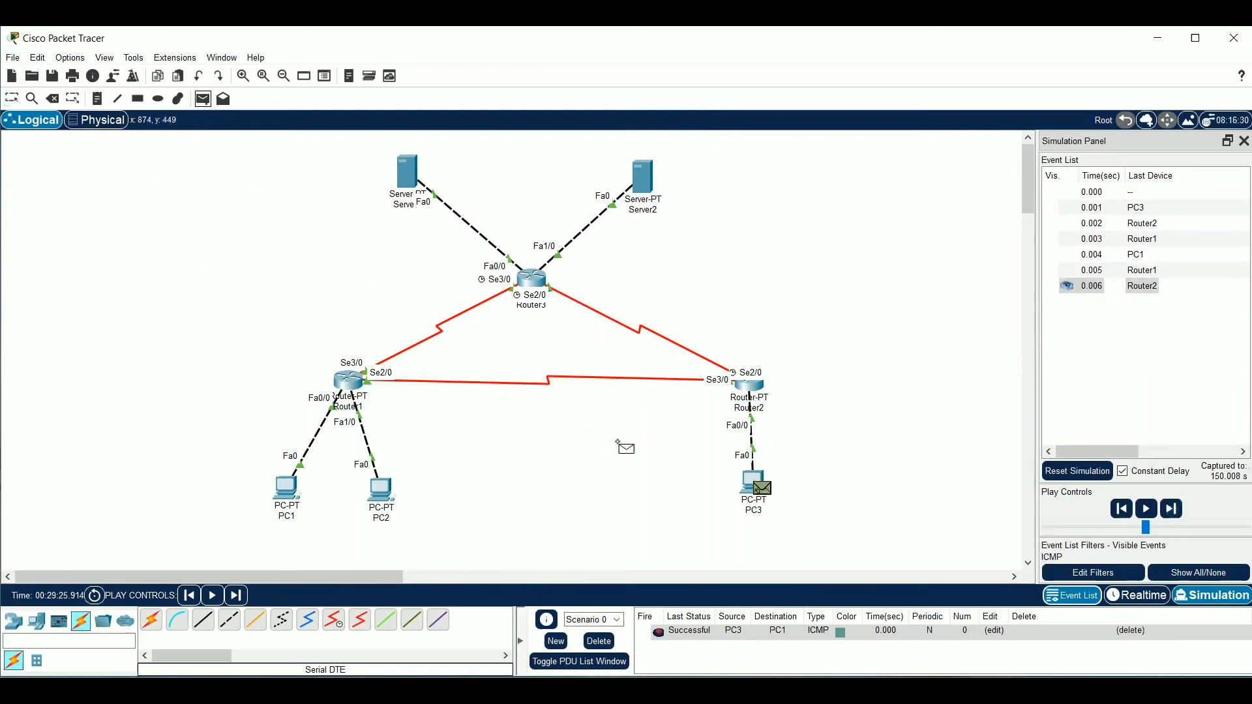
pyautogui.click(755, 479)
pyautogui.click(381, 489)
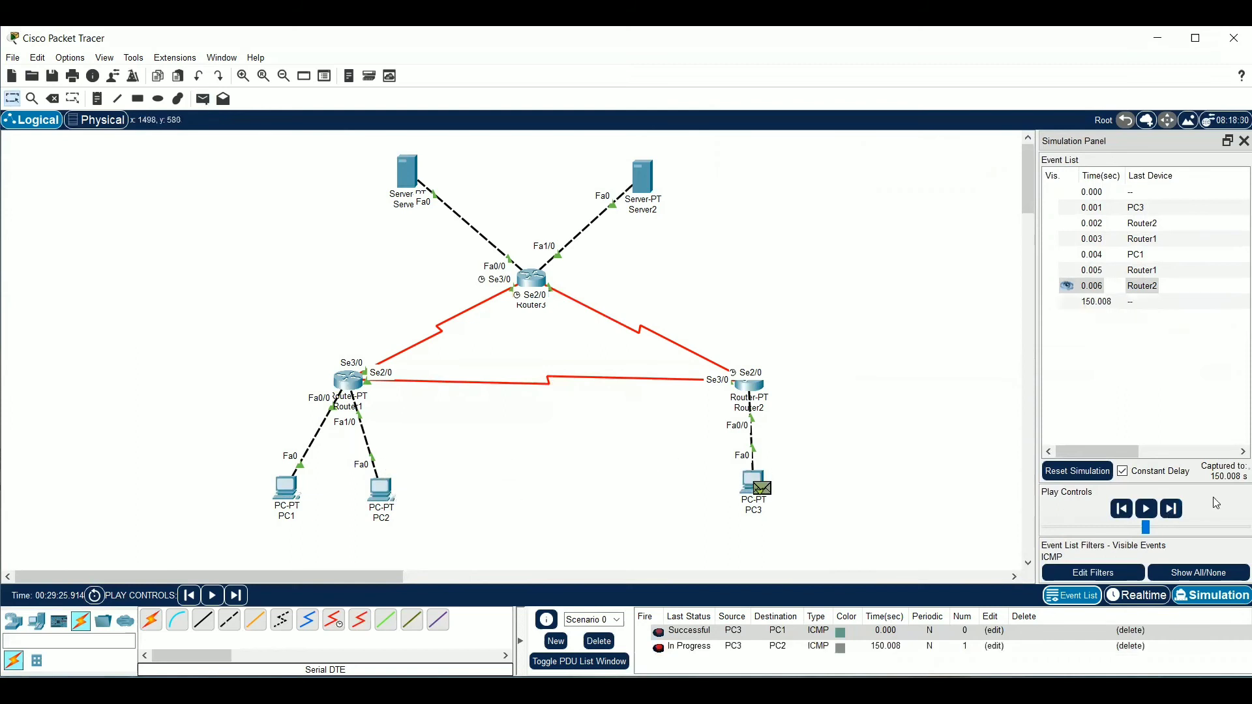
pyautogui.click(1174, 509)
pyautogui.click(1177, 515)
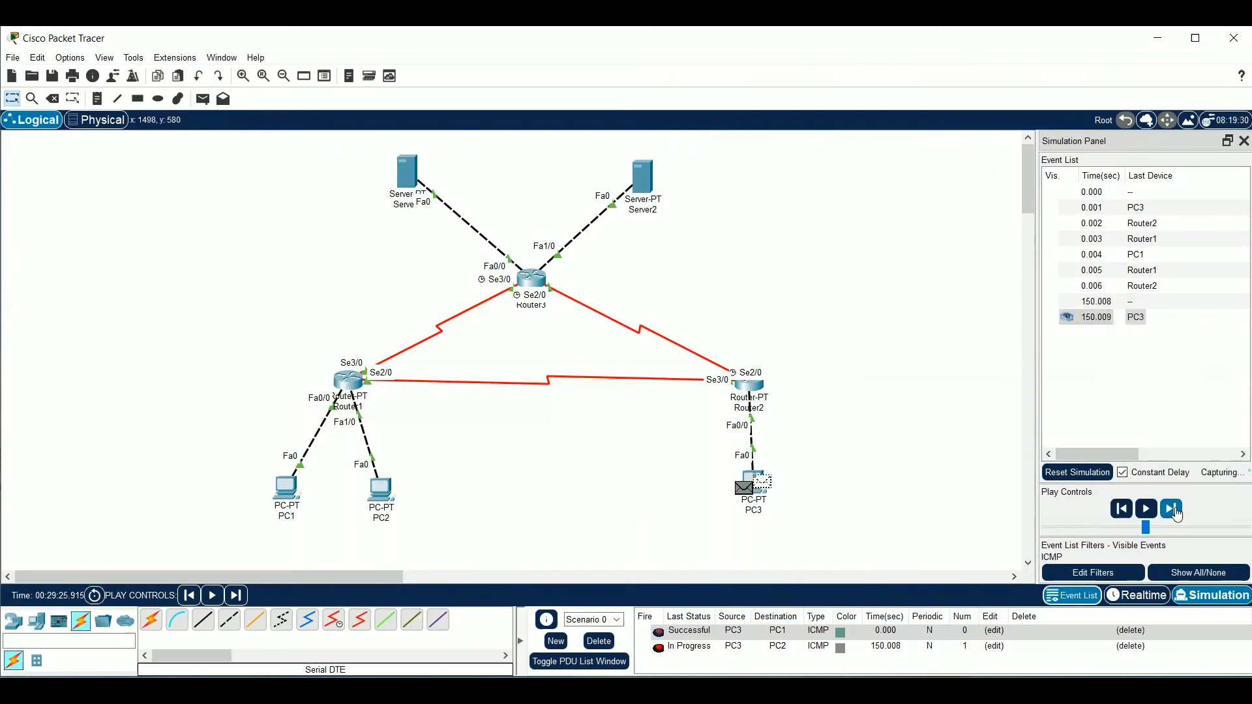
pyautogui.click(1178, 515)
pyautogui.click(1177, 516)
pyautogui.click(1177, 515)
pyautogui.click(1177, 515)
pyautogui.click(1178, 515)
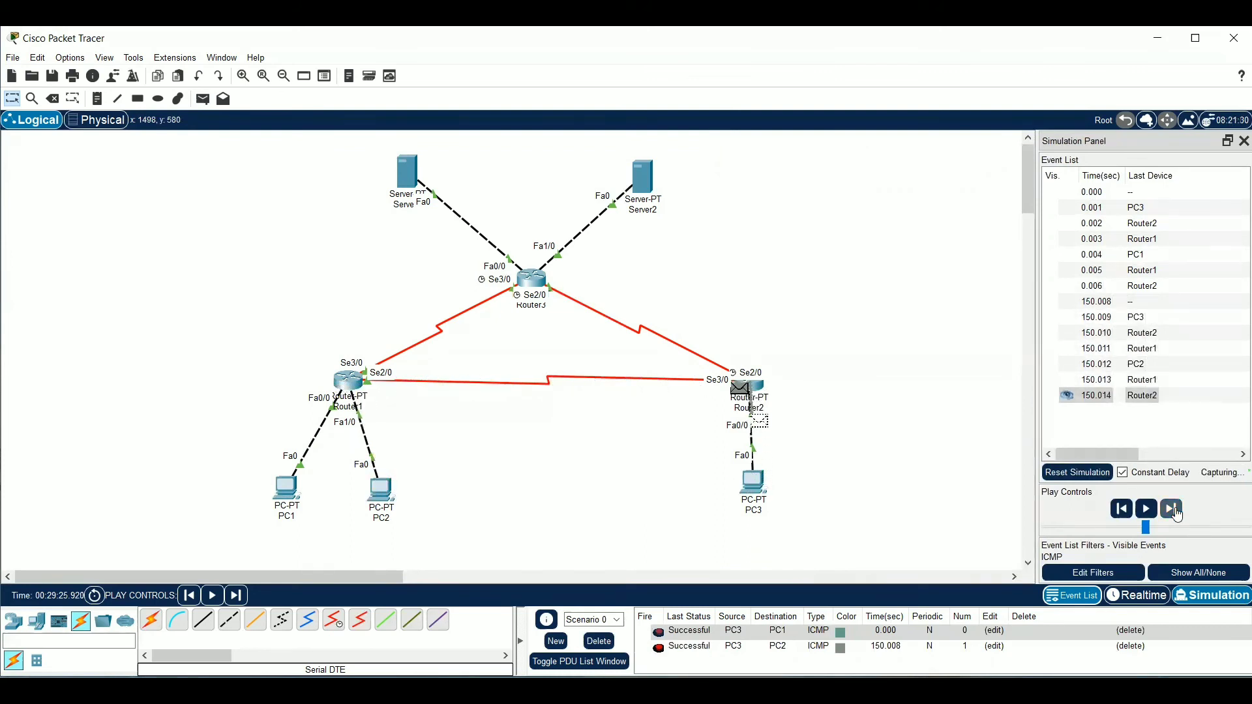
# Delete the scenario, send a simple PDU from PC3 to Server1 and step the simulation forward until the reply returns to PC3
pyautogui.click(596, 645)
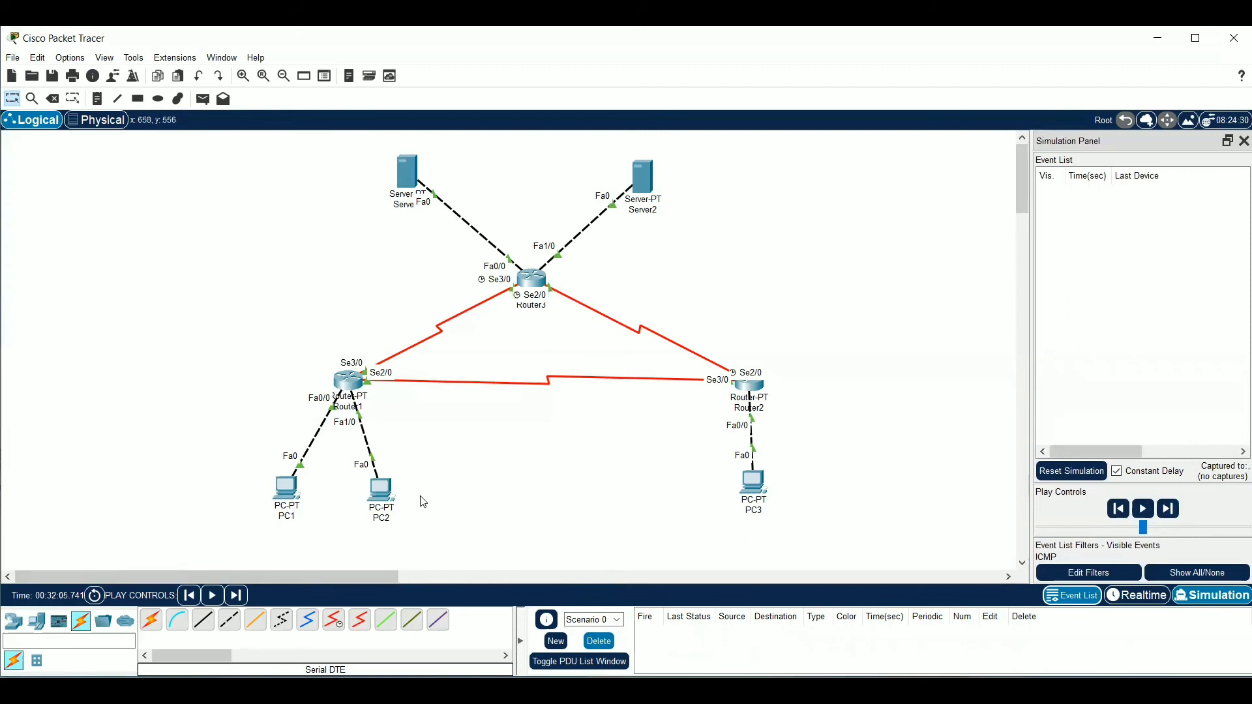
pyautogui.click(202, 99)
pyautogui.click(753, 483)
pyautogui.click(409, 174)
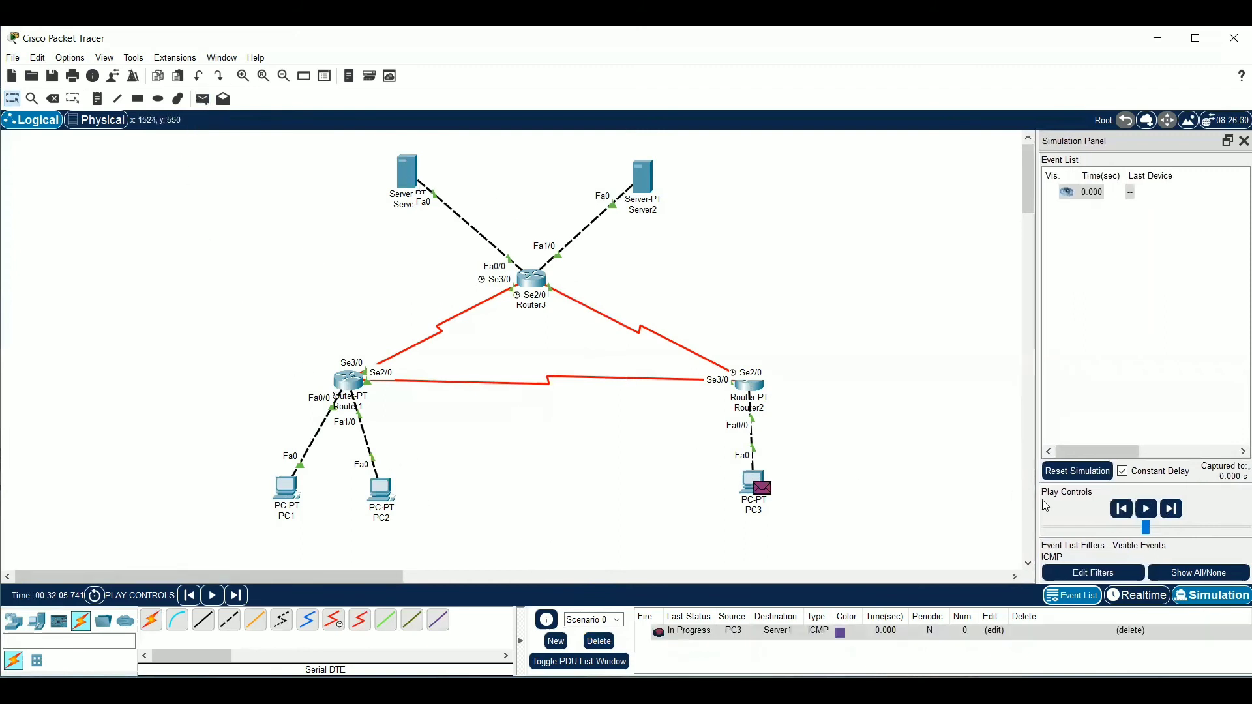
pyautogui.click(1172, 509)
pyautogui.click(1172, 509)
pyautogui.click(1172, 510)
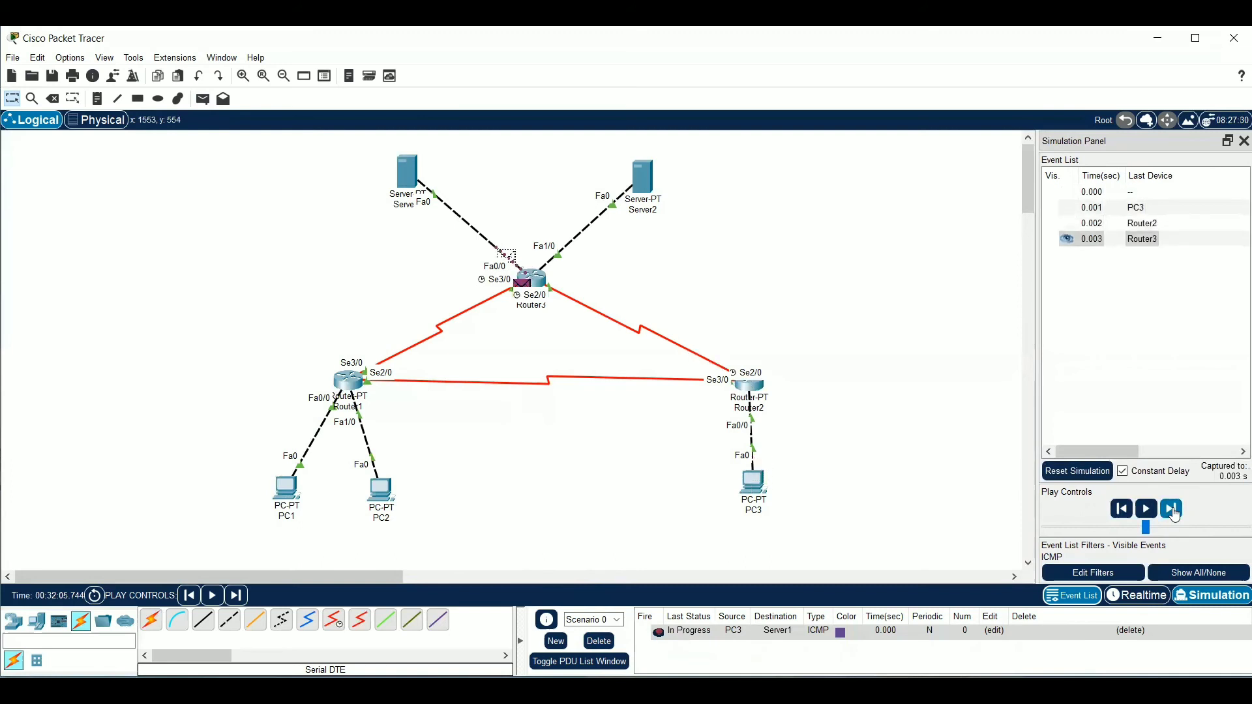
pyautogui.click(1172, 510)
pyautogui.click(1172, 509)
pyautogui.click(1172, 509)
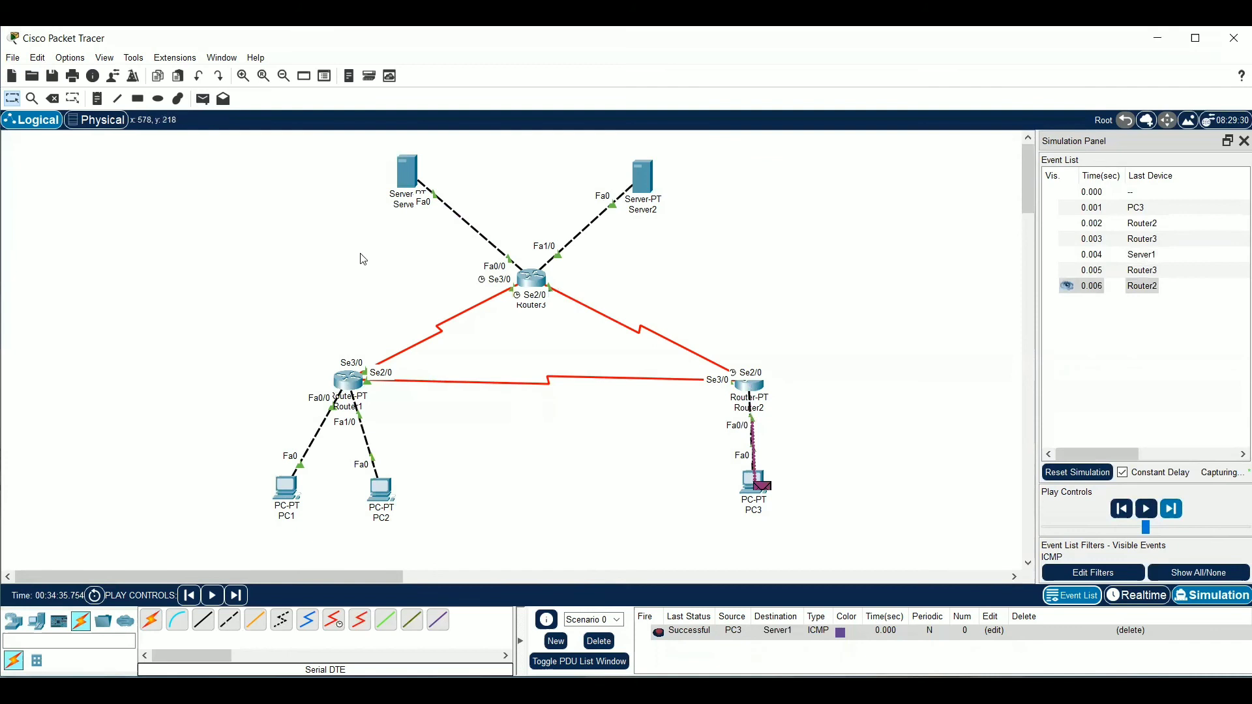
# Send a simple PDU from PC3 to Server2 and step the simulation forward until the reply returns to PC3
pyautogui.click(203, 99)
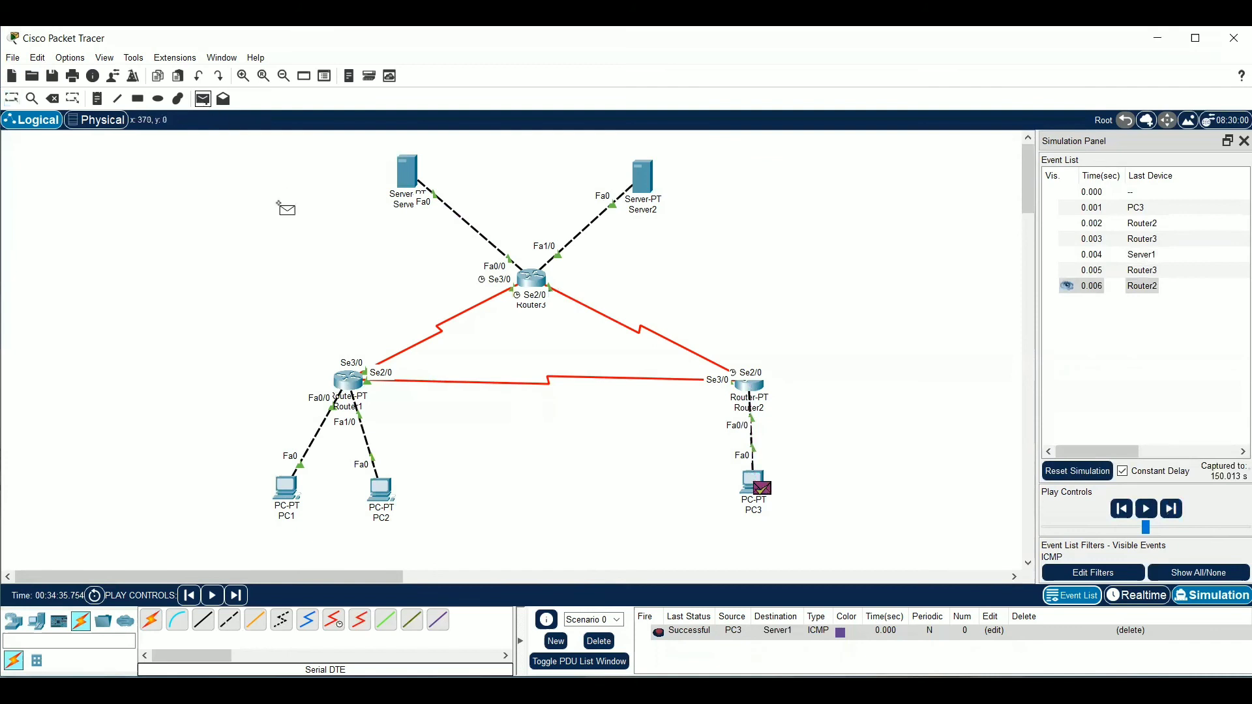
pyautogui.click(755, 478)
pyautogui.click(643, 175)
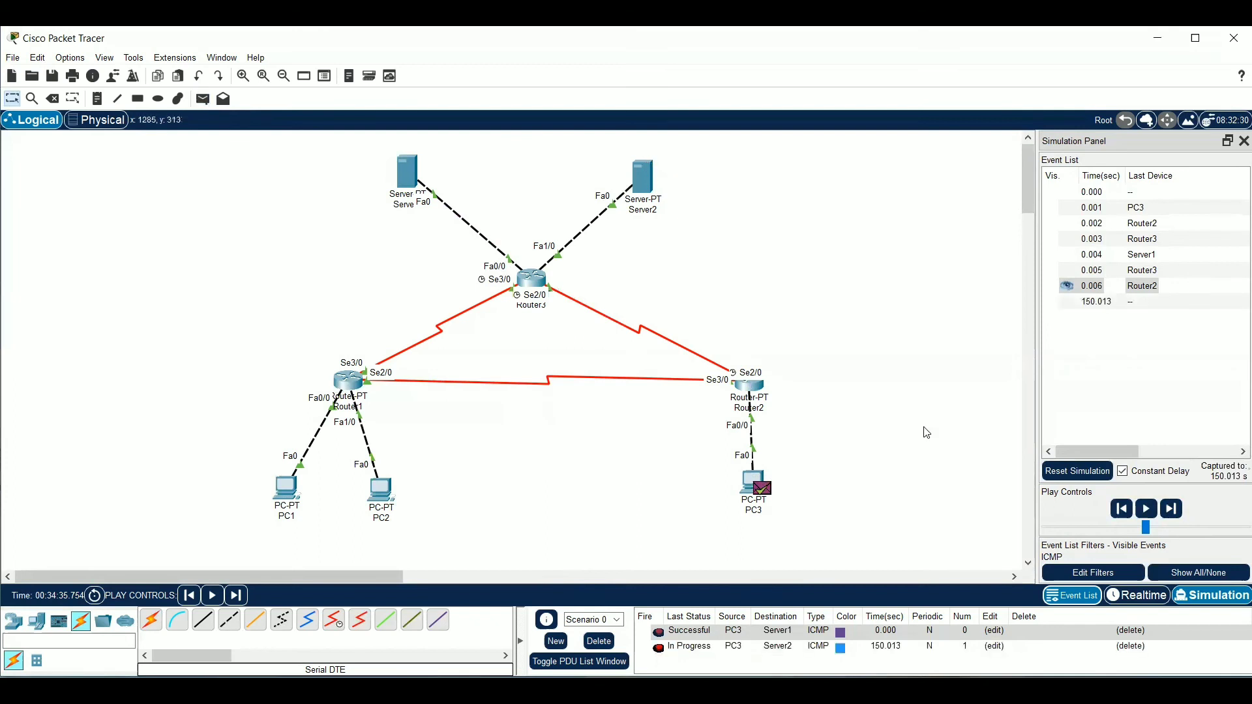
pyautogui.click(1169, 509)
pyautogui.click(1170, 509)
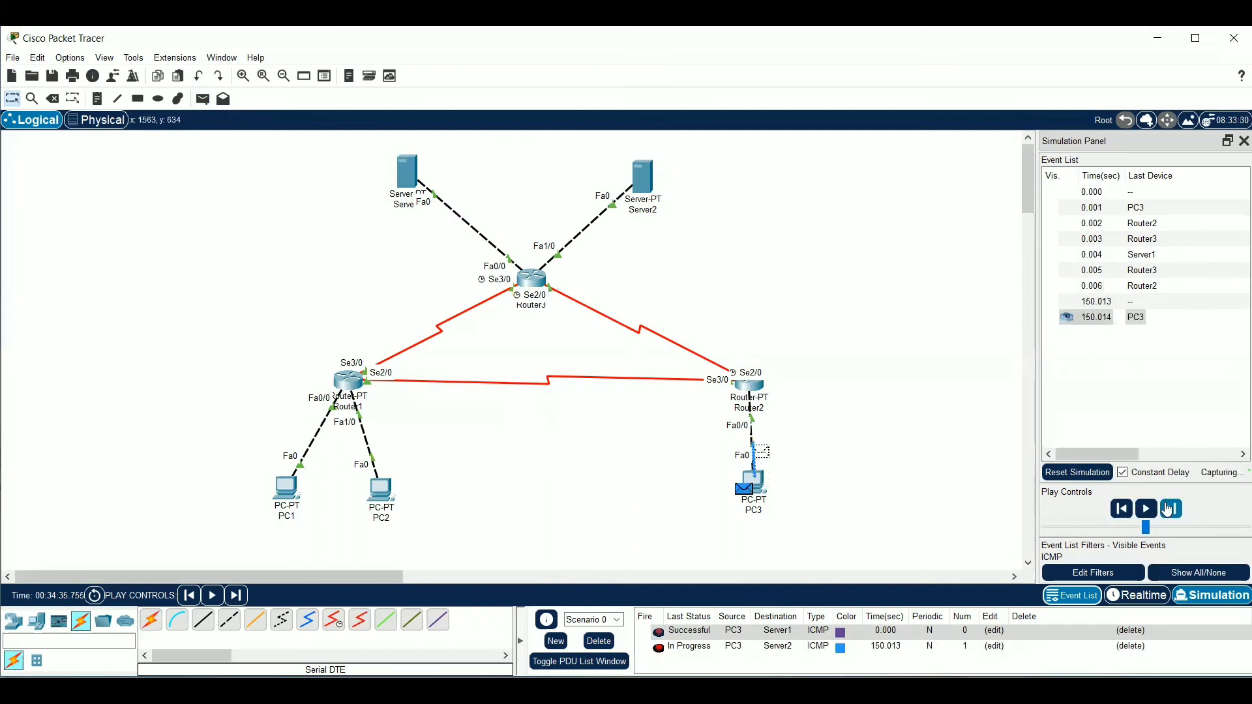
pyautogui.click(1169, 509)
pyautogui.click(1169, 509)
pyautogui.click(1169, 509)
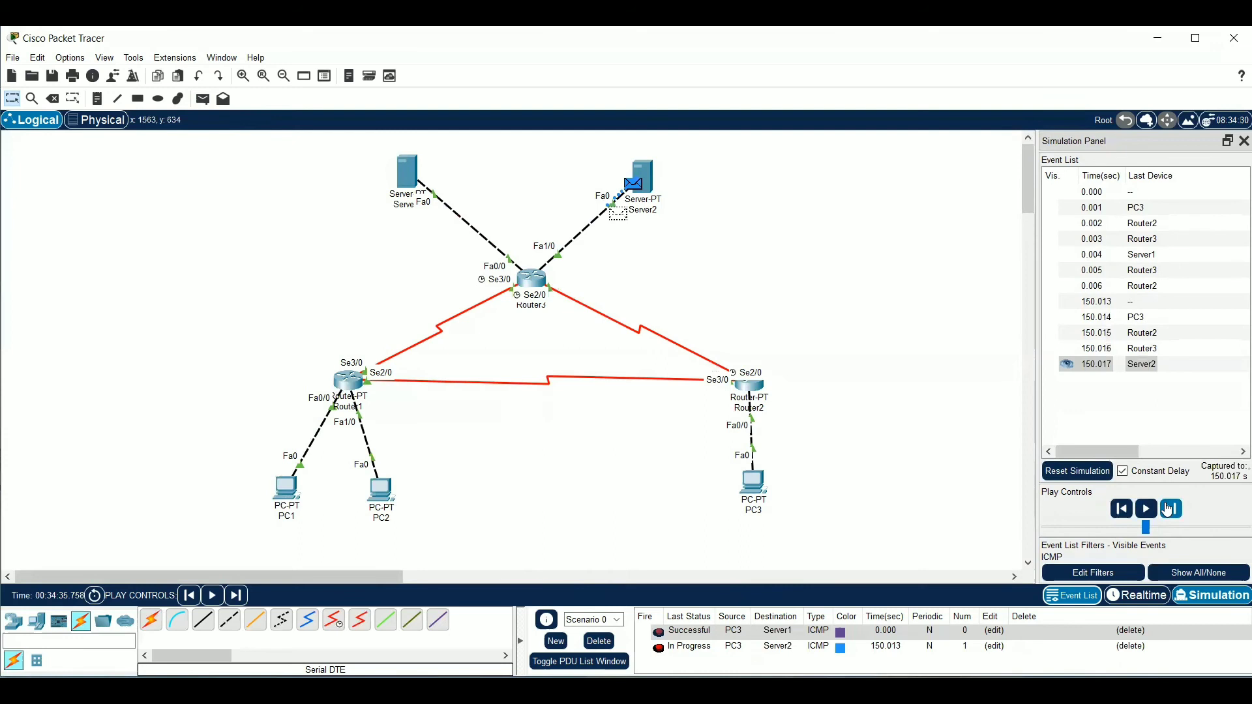
pyautogui.click(1169, 508)
pyautogui.click(1170, 508)
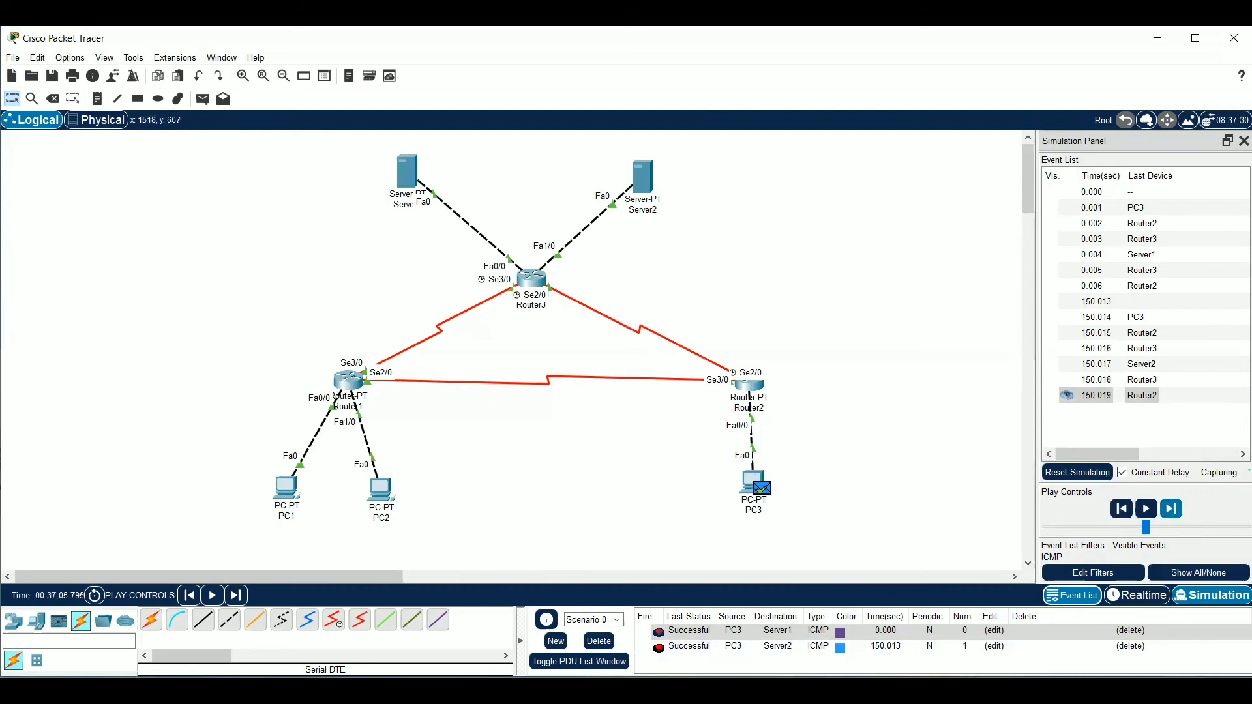
# Delete the scenario, send a simple PDU from Server1 to Server2 and step the simulation forward until the reply returns to Server1
pyautogui.click(599, 641)
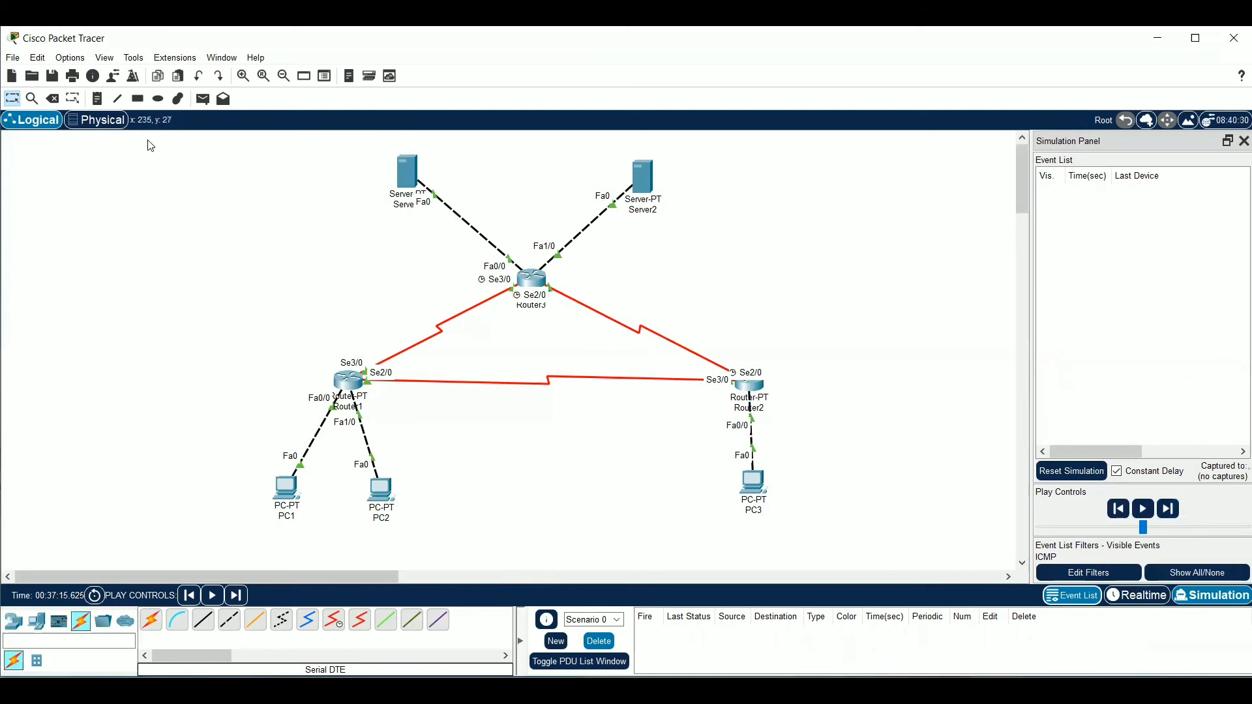
pyautogui.click(203, 99)
pyautogui.click(408, 173)
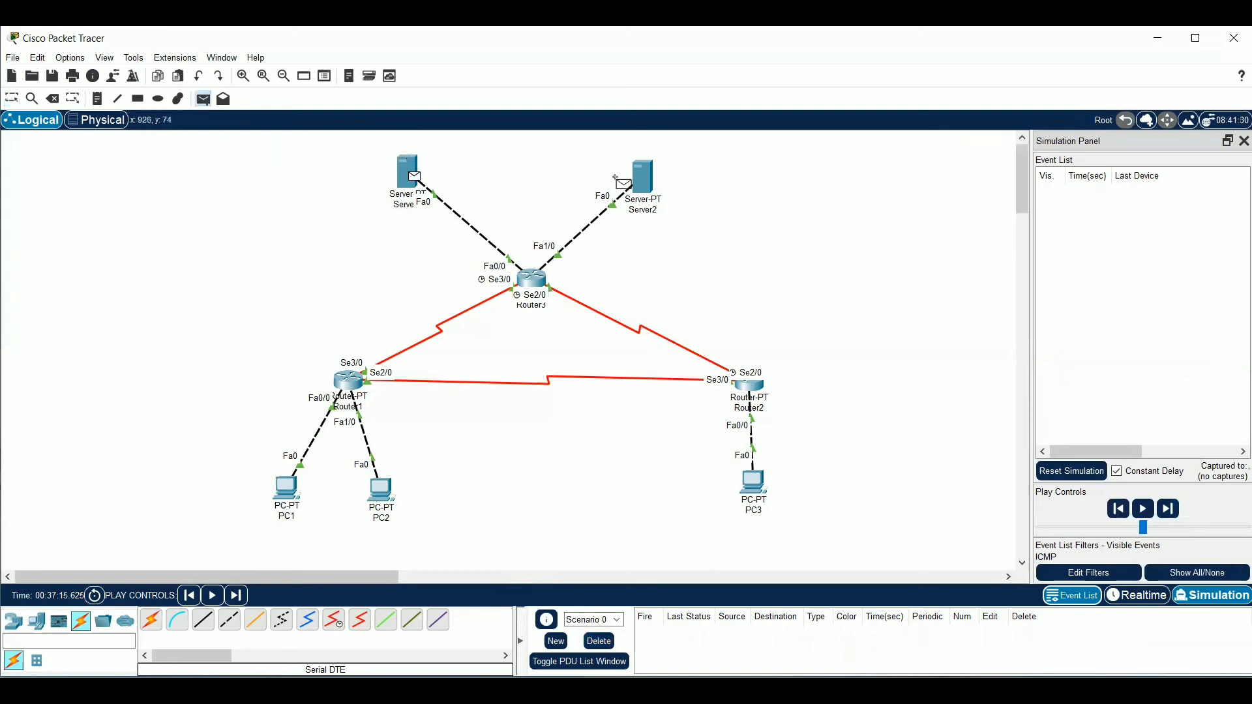
pyautogui.click(651, 188)
pyautogui.click(1171, 509)
pyautogui.click(1171, 508)
pyautogui.click(1171, 509)
pyautogui.click(1172, 509)
pyautogui.click(1171, 508)
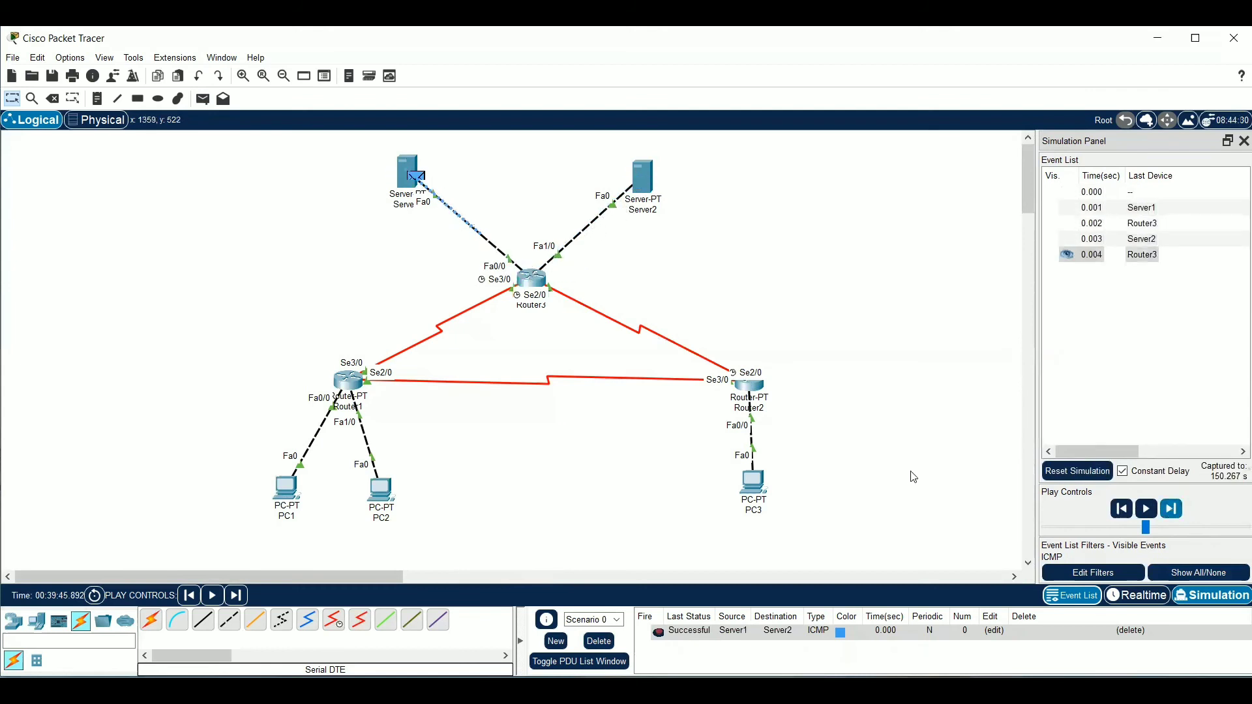
# Send a simple PDU from Server1 to PC1 and step the simulation forward until the reply returns to Server1
pyautogui.click(203, 99)
pyautogui.click(411, 176)
pyautogui.click(295, 496)
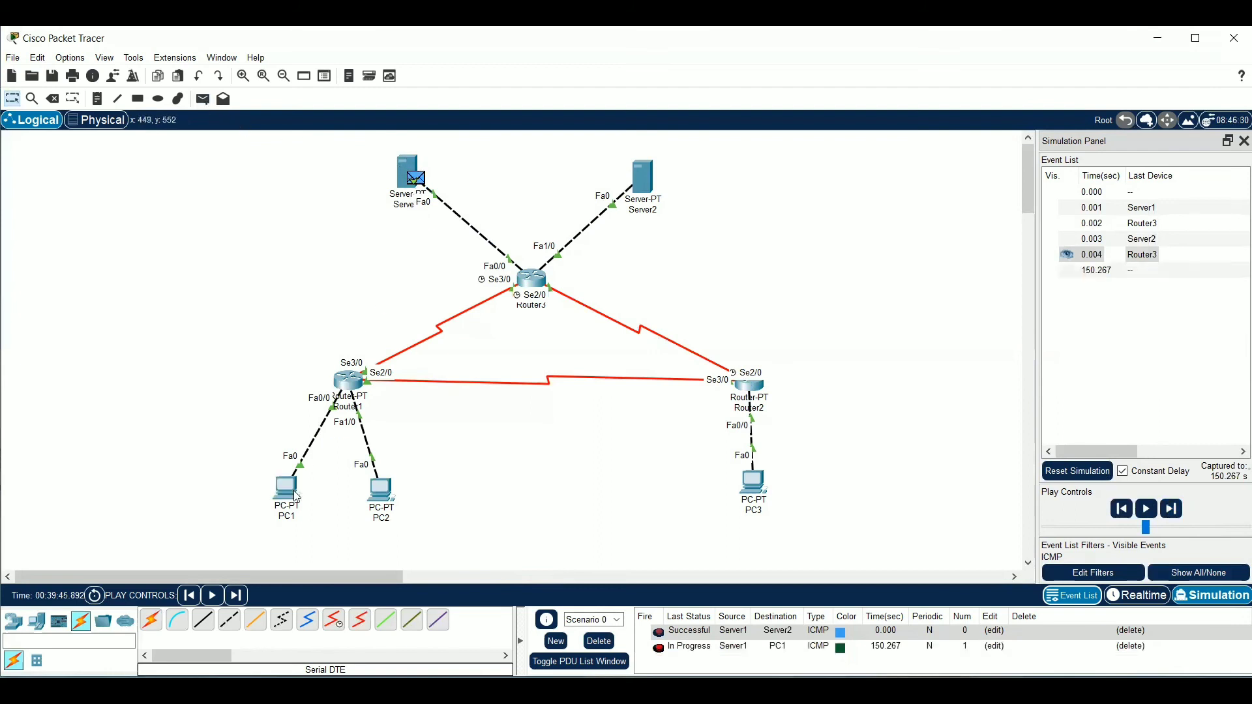
pyautogui.click(1169, 510)
pyautogui.click(1169, 511)
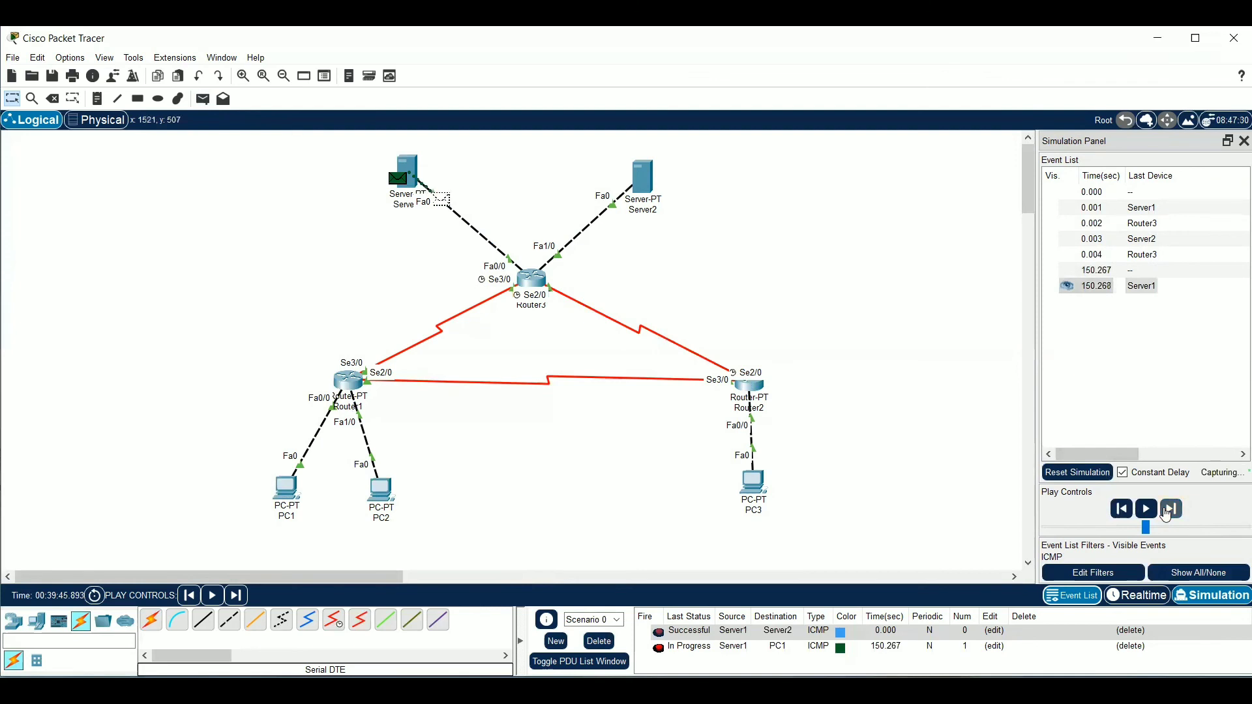
pyautogui.click(1169, 510)
pyautogui.click(1169, 511)
pyautogui.click(1169, 511)
pyautogui.click(1169, 511)
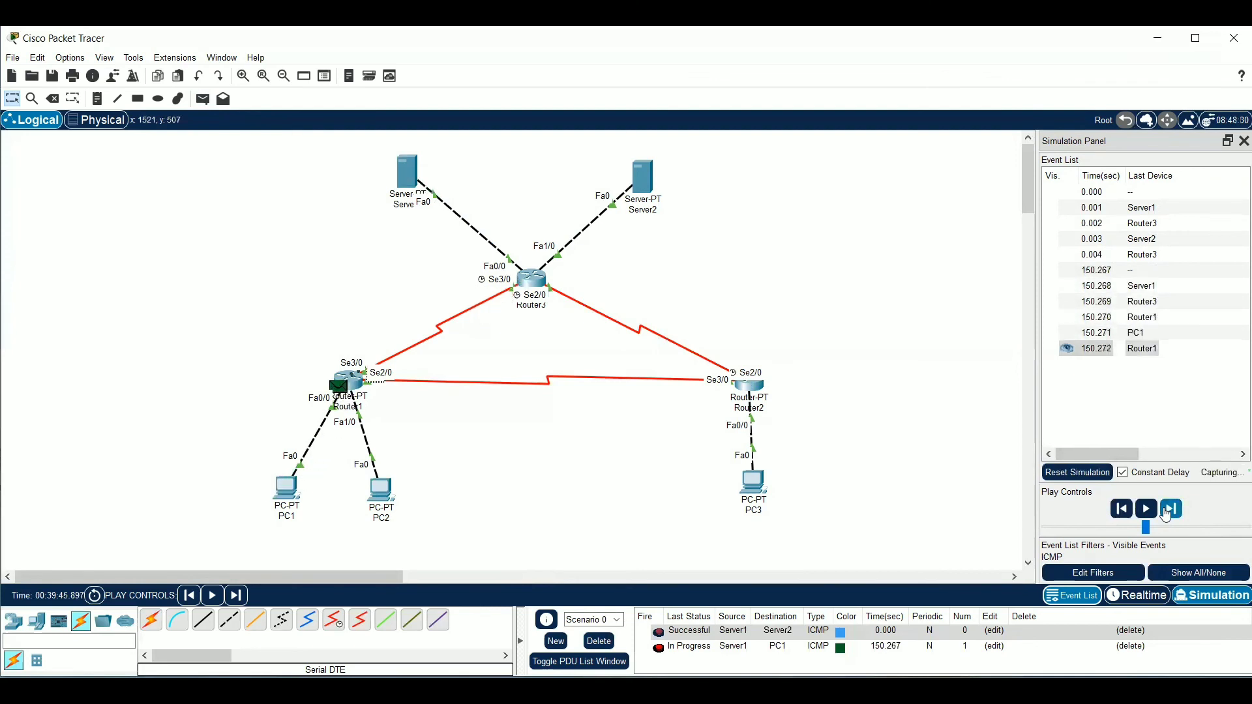
pyautogui.click(1170, 511)
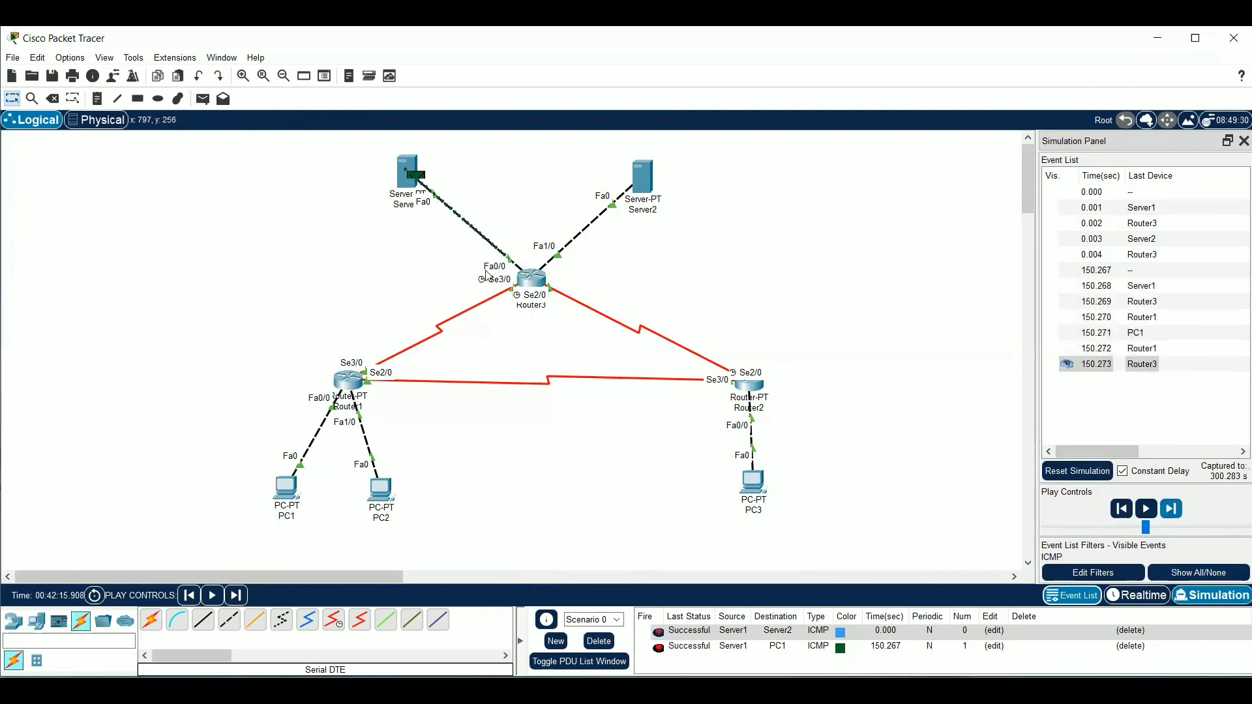
# Send a simple PDU from Server1 to PC2 and step the simulation forward until the reply returns through Router3 to Server1
pyautogui.click(203, 99)
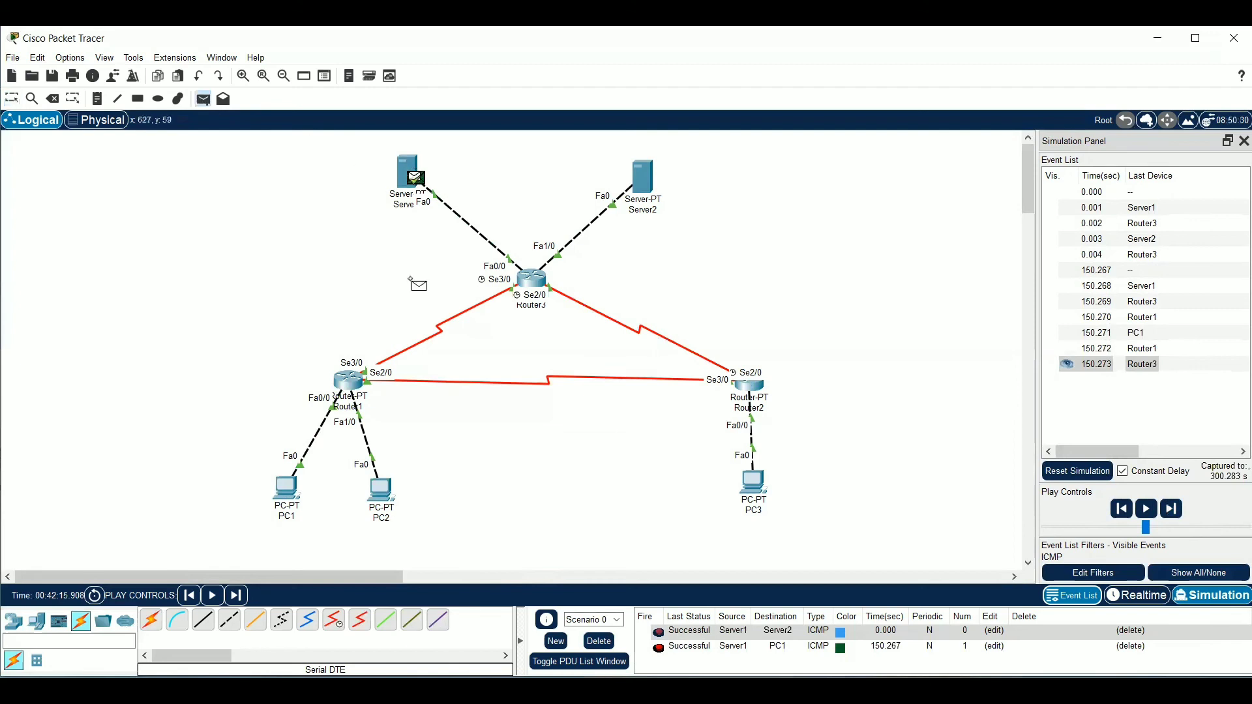
pyautogui.click(391, 490)
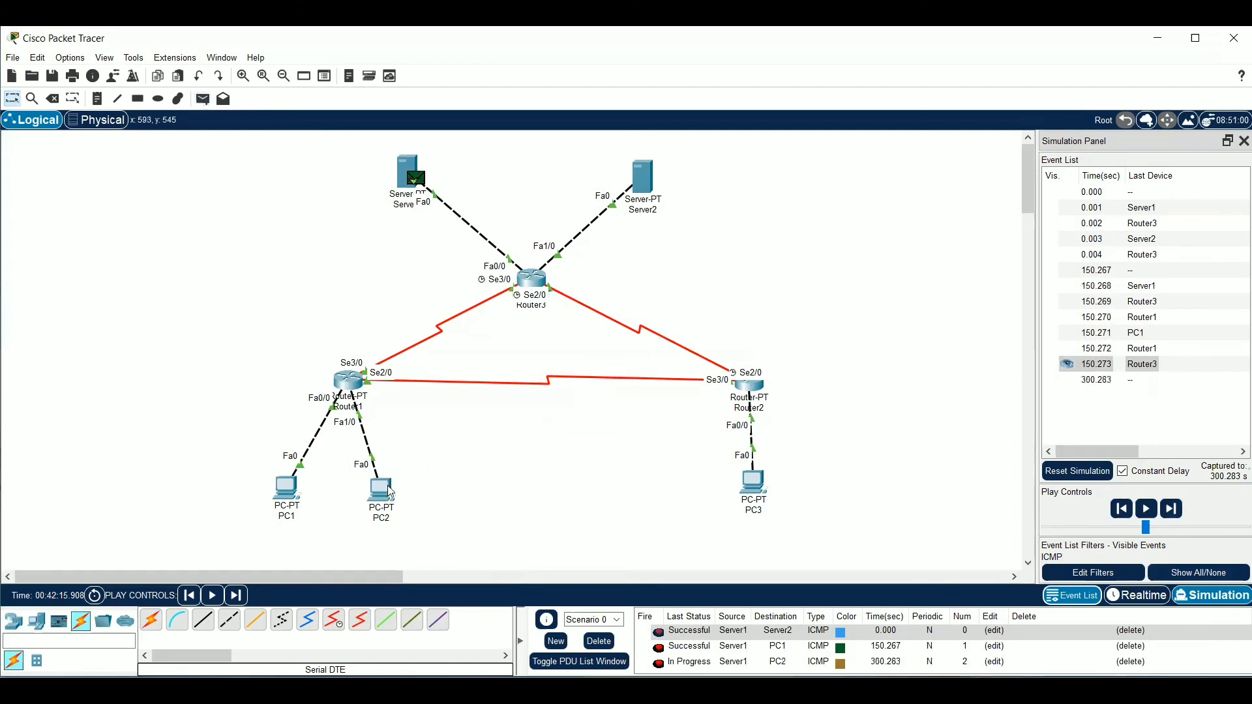
pyautogui.click(1173, 508)
pyautogui.click(1172, 508)
pyautogui.click(1173, 508)
pyautogui.click(1173, 508)
pyautogui.click(1173, 508)
pyautogui.click(1173, 508)
pyautogui.click(1172, 508)
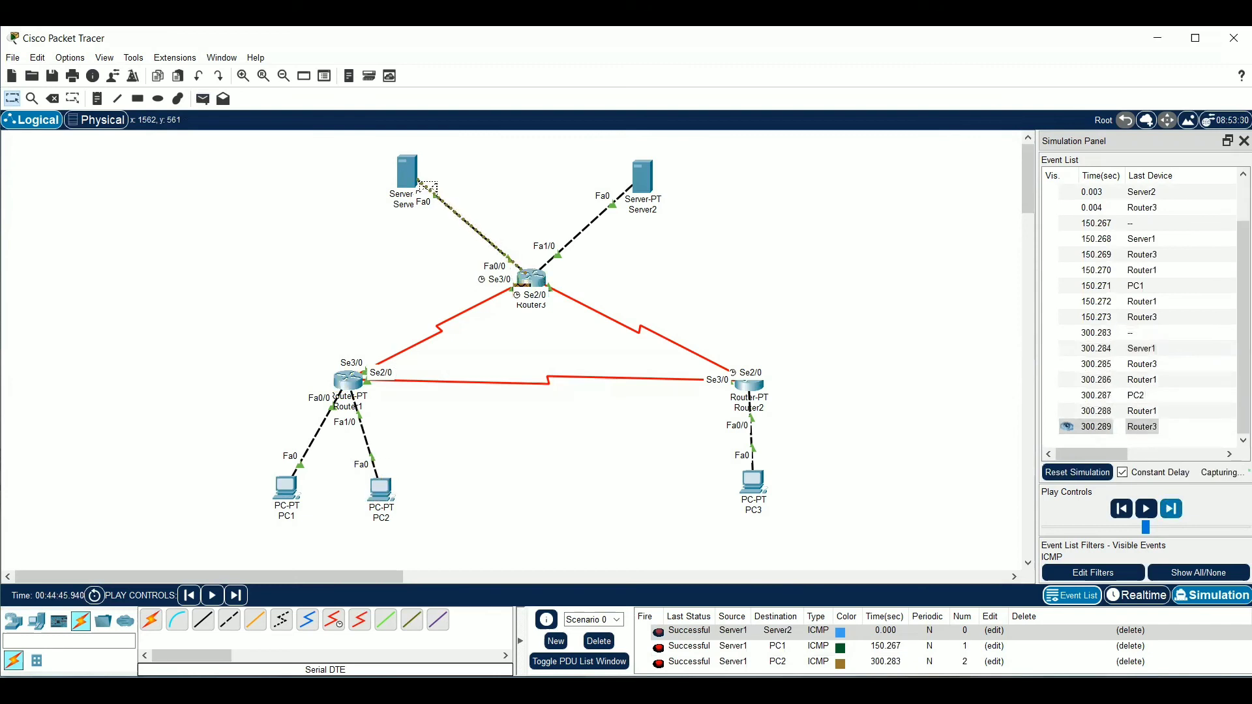
# Delete the scenario, send a simple PDU from Server1 to PC3 and step the simulation forward until the reply returns to Server1
pyautogui.click(599, 641)
pyautogui.click(202, 98)
pyautogui.click(408, 173)
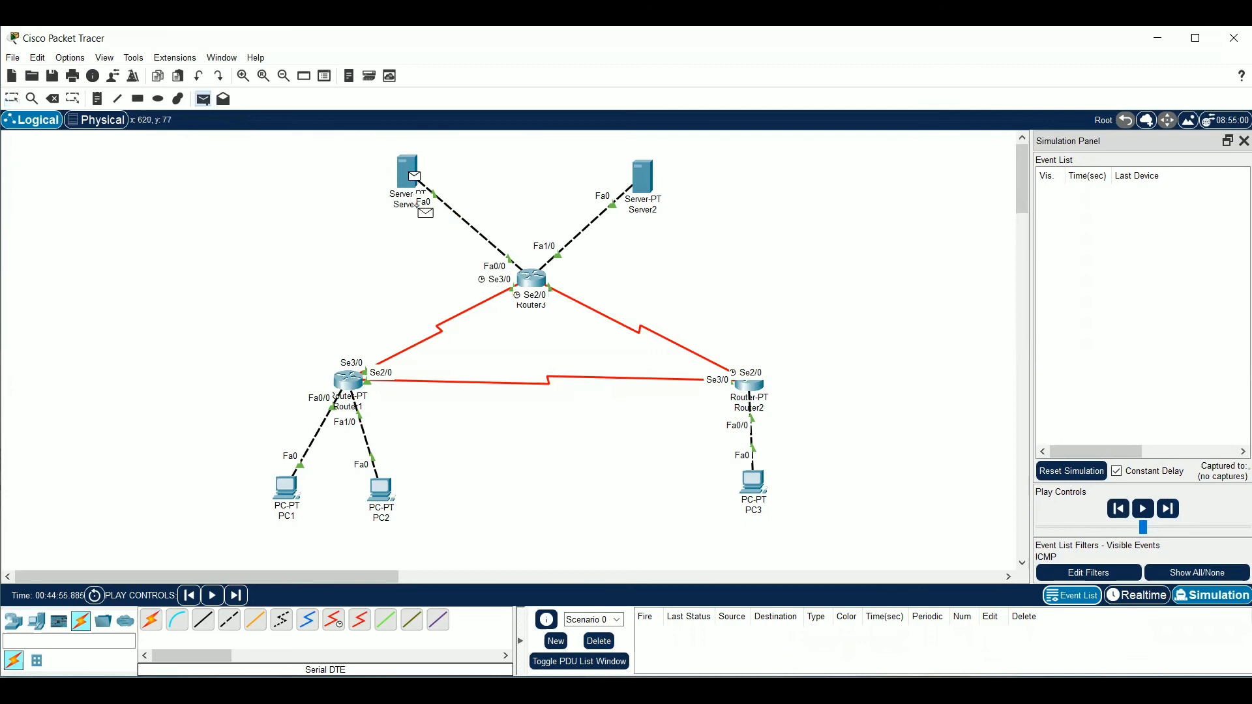
pyautogui.click(759, 495)
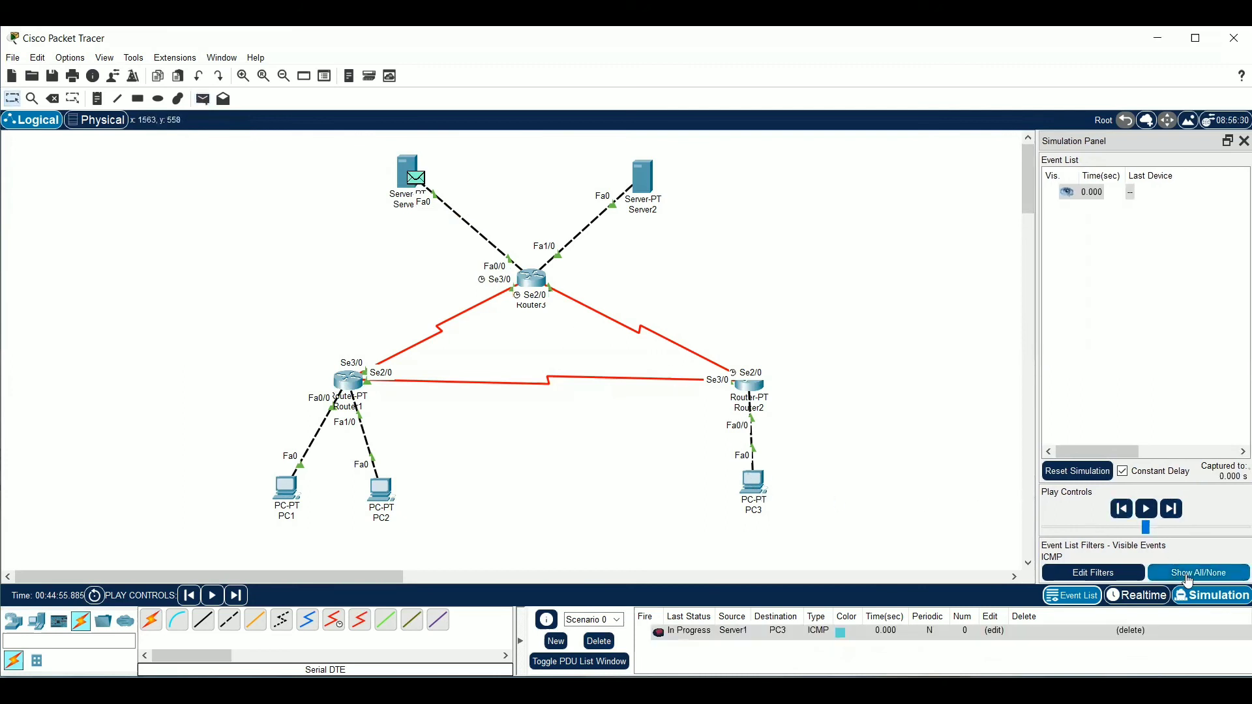
pyautogui.click(1172, 513)
pyautogui.click(1172, 515)
pyautogui.click(1172, 515)
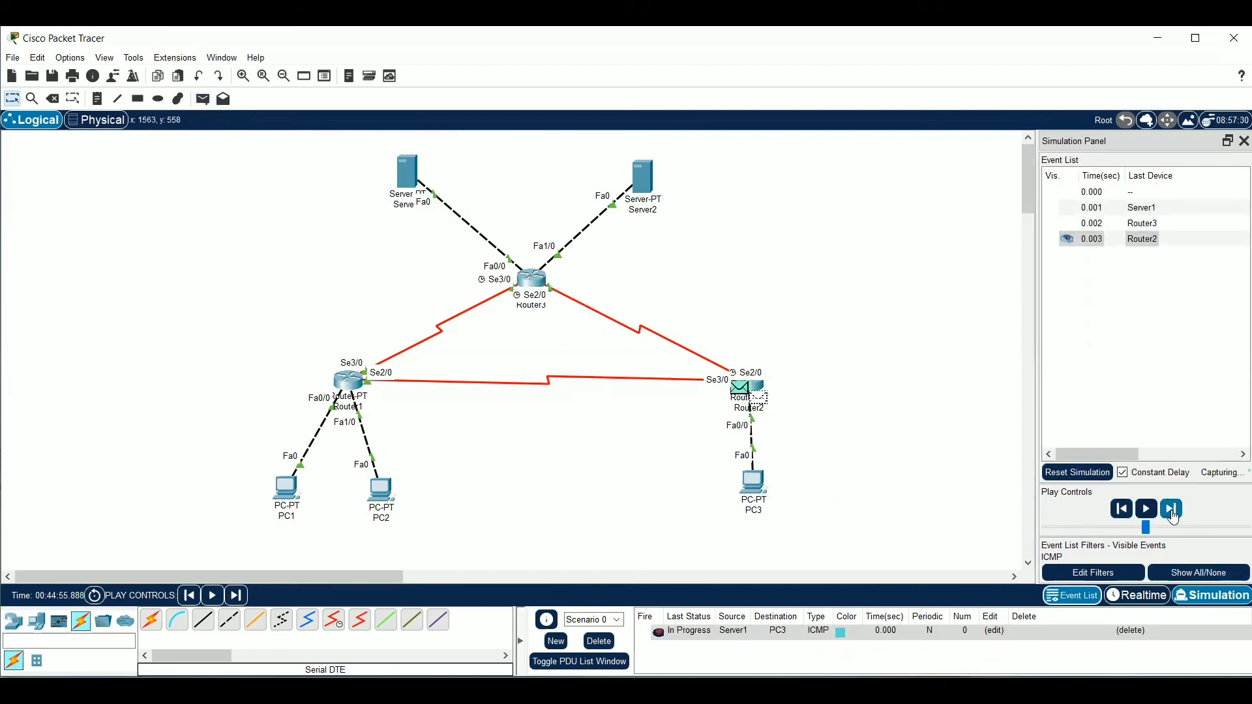
pyautogui.click(1173, 515)
pyautogui.click(1173, 514)
pyautogui.click(1173, 515)
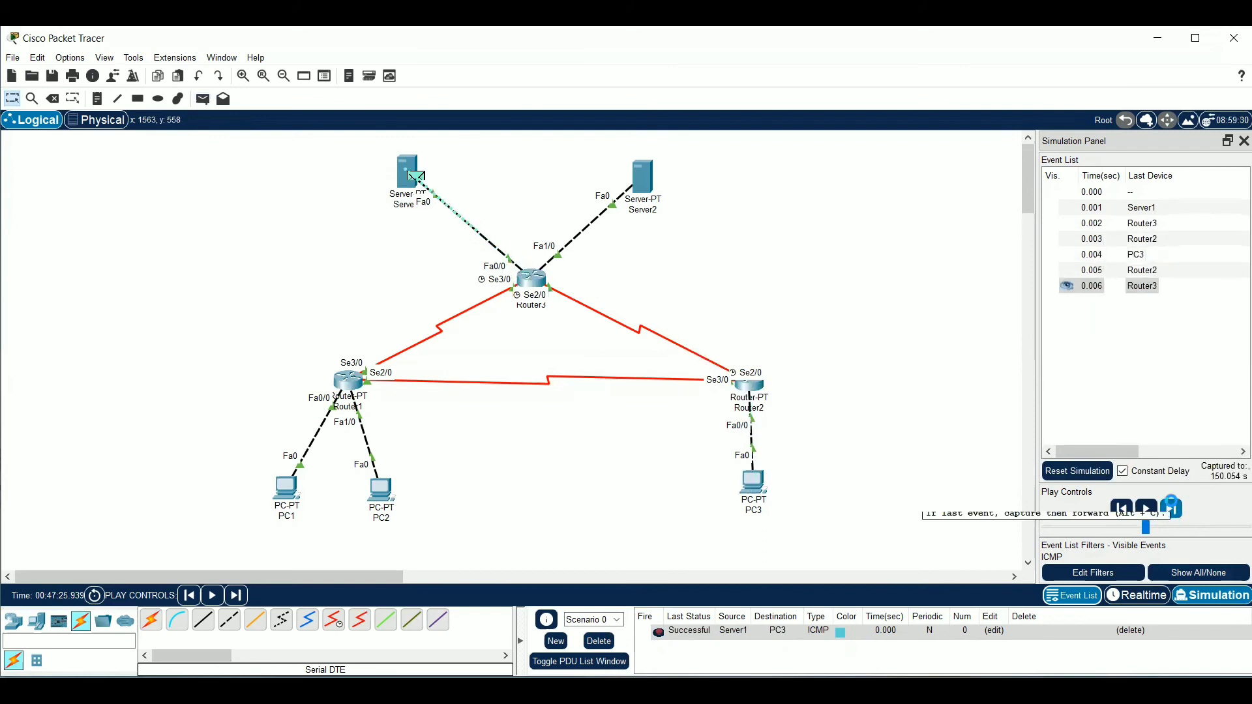
pyautogui.click(1173, 509)
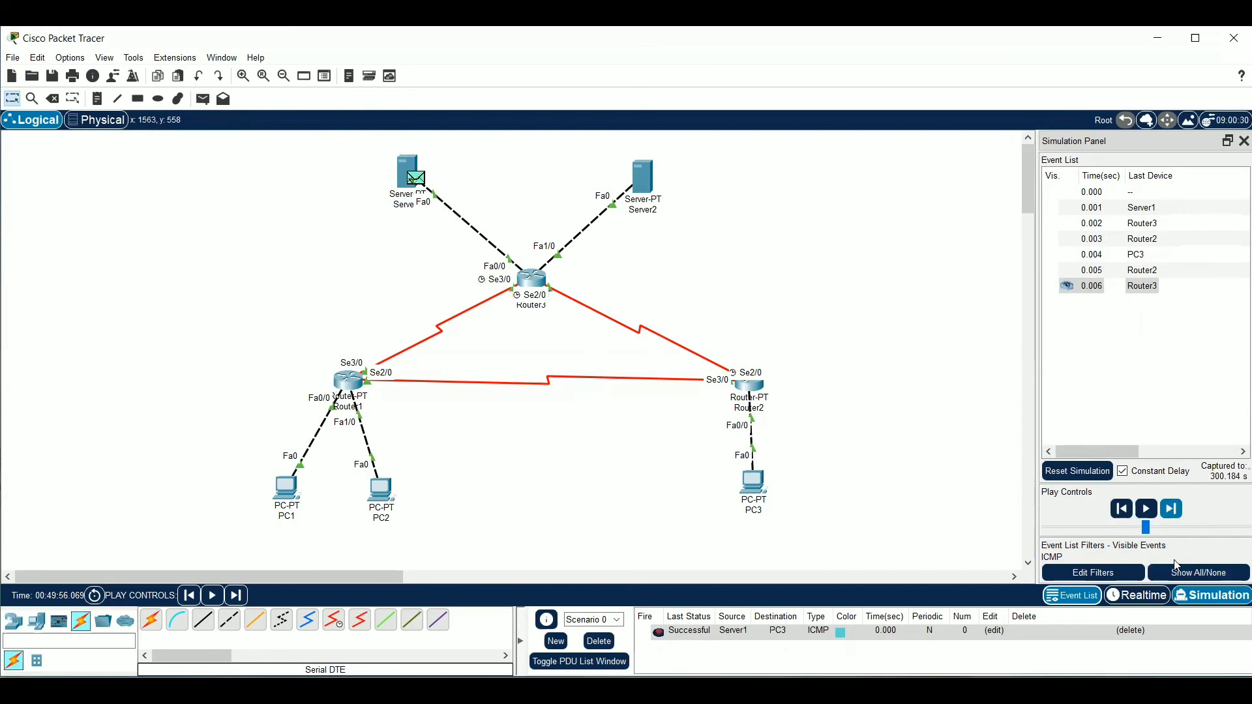
# Return to Realtime mode and delete the current scenario with its Server1-to-PC3 PDU
pyautogui.click(1138, 595)
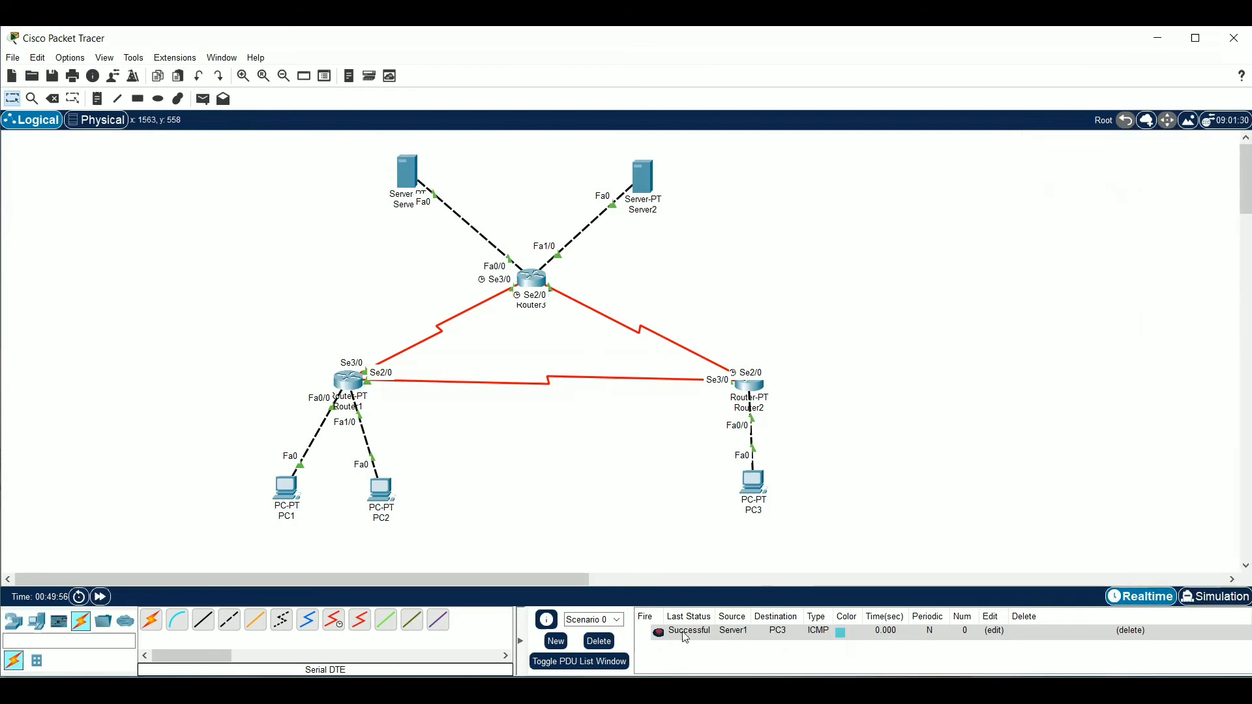
pyautogui.click(590, 641)
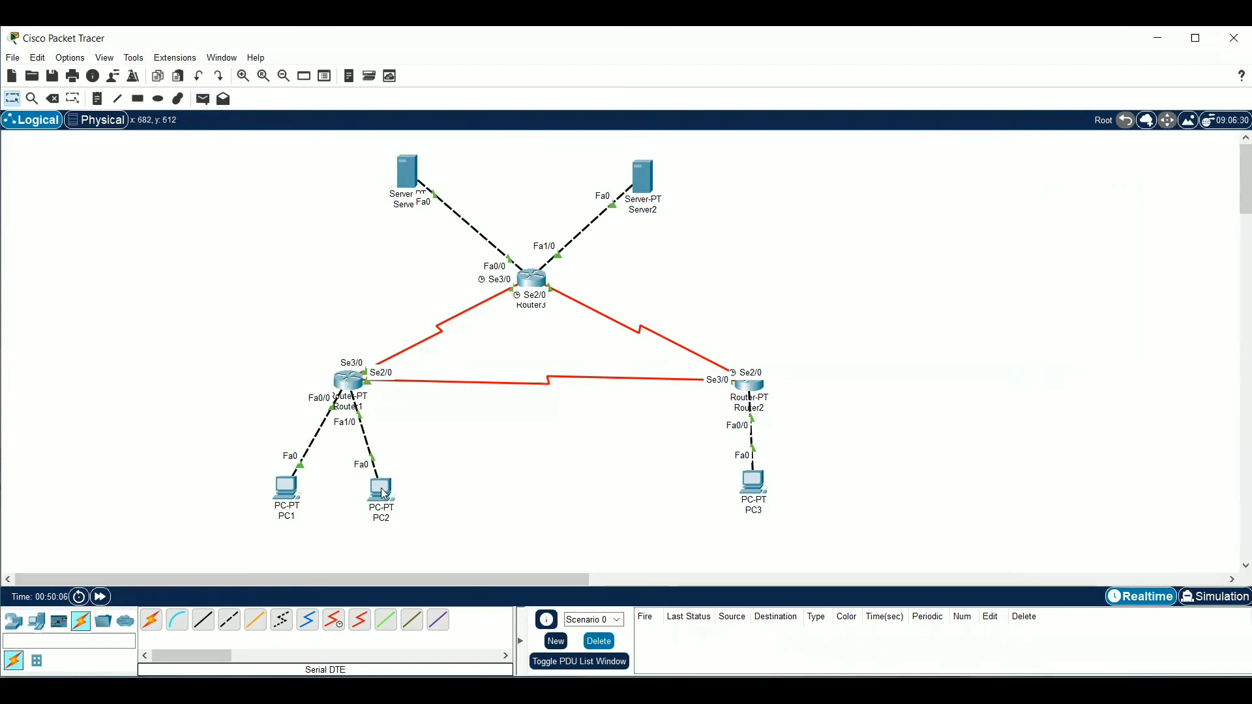
# Open the Command Prompt on PC1, placed clear of the servers, and ping PC2 at 192.168.1.65
pyautogui.click(292, 497)
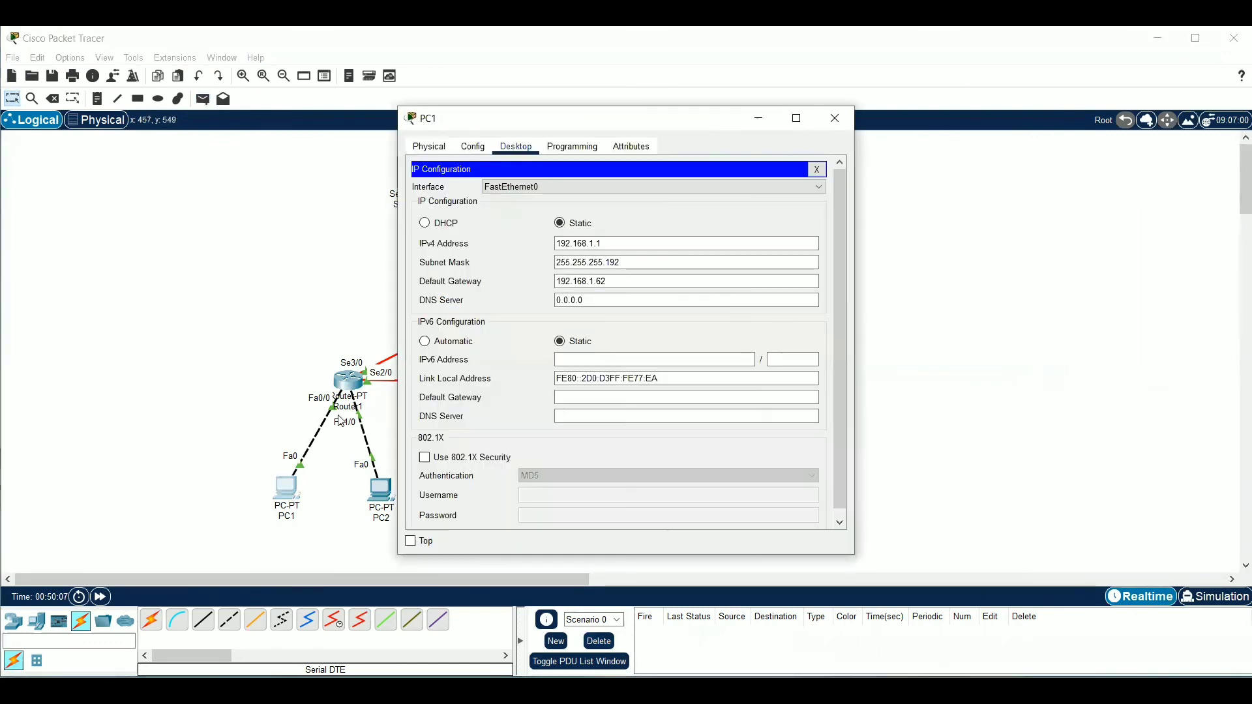
pyautogui.click(817, 169)
pyautogui.click(707, 198)
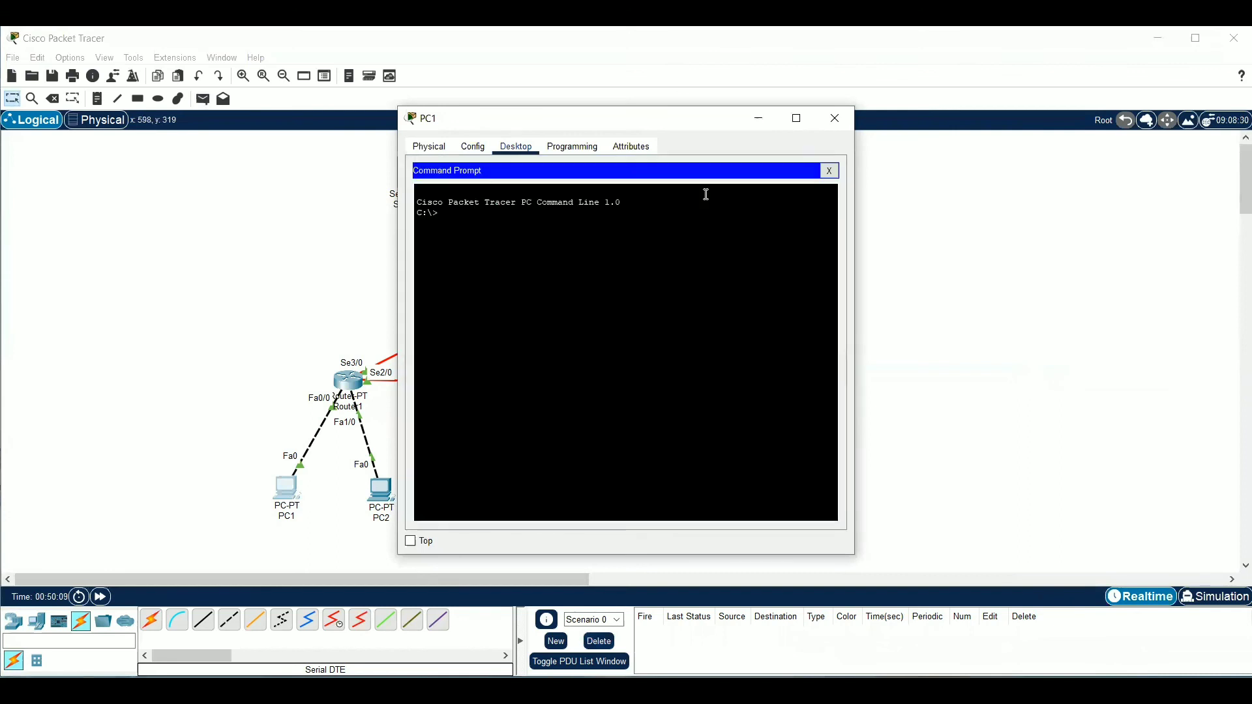
pyautogui.moveTo(648, 128); pyautogui.dragTo(937, 142)
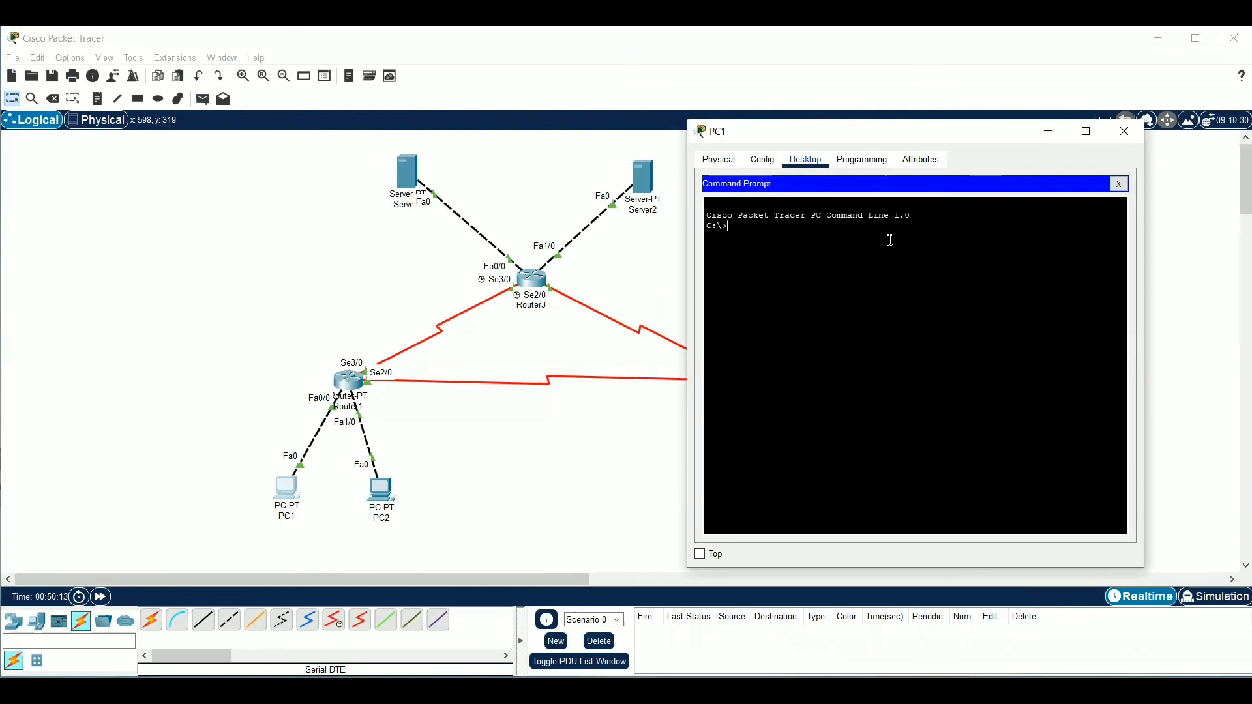
pyautogui.write('ping 192.168.1.65')
pyautogui.press('Return')
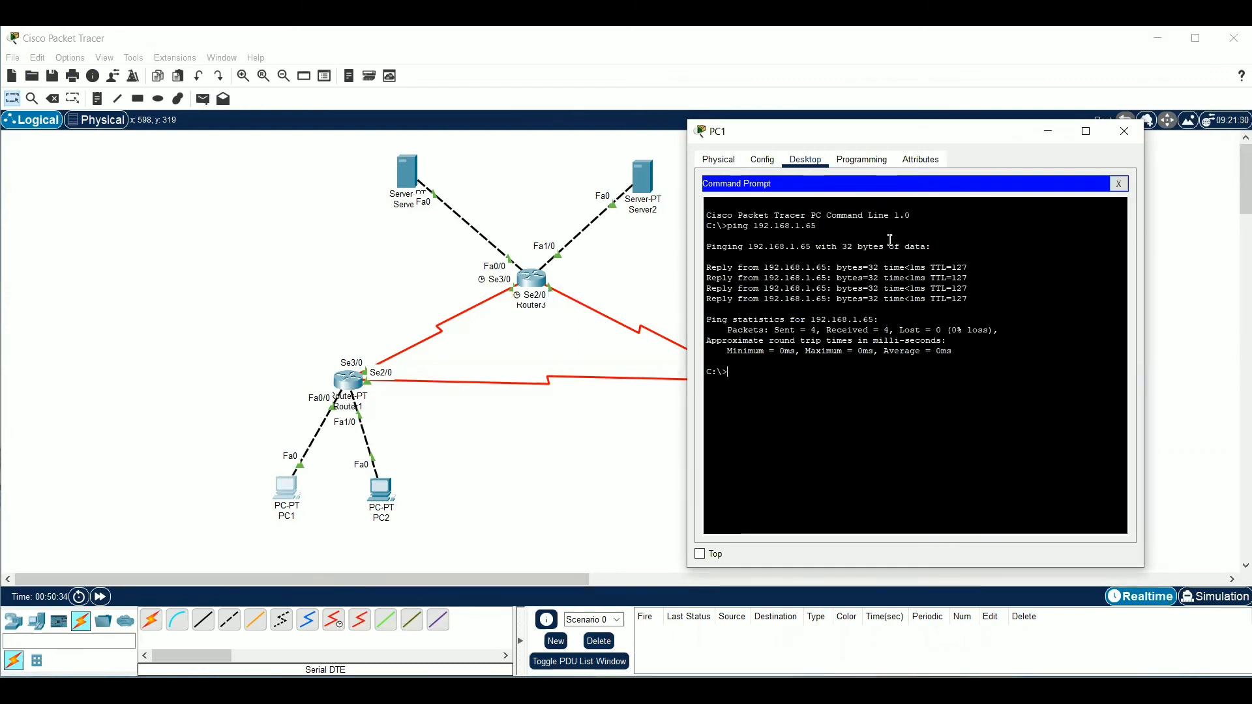
# Ping 192.168.1.254 from PC1's Command Prompt
pyautogui.write('l')
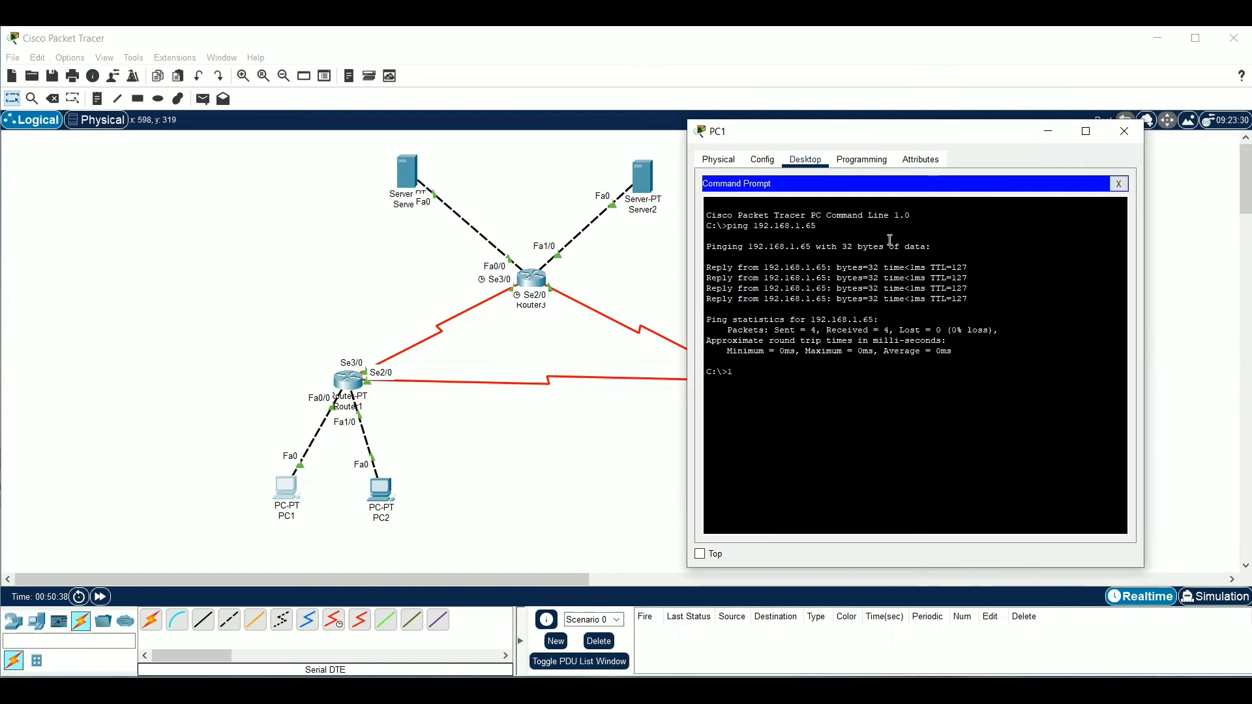
pyautogui.write('ing 192.168.1.254')
pyautogui.press('Return')
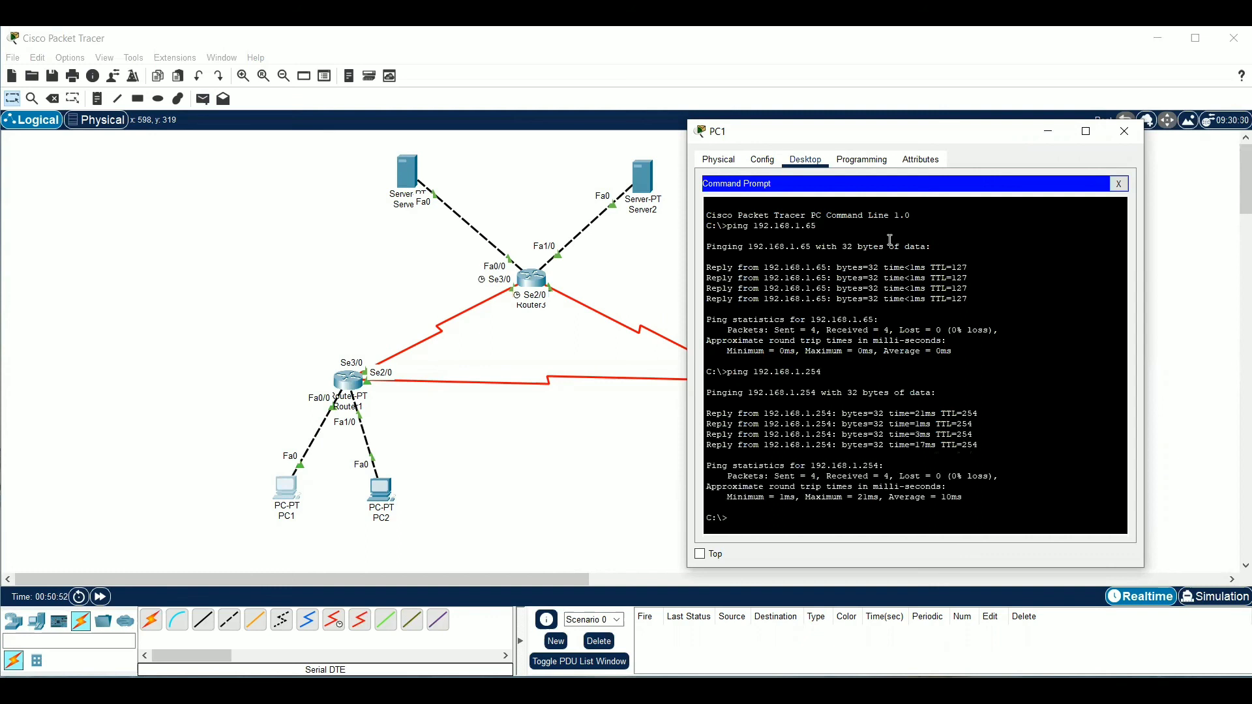
# Ping Server1 at 33.33.33.1 from PC1 and interrupt the ping once replies arrive
pyautogui.write('ping 33.33.33.1')
pyautogui.press('Return')
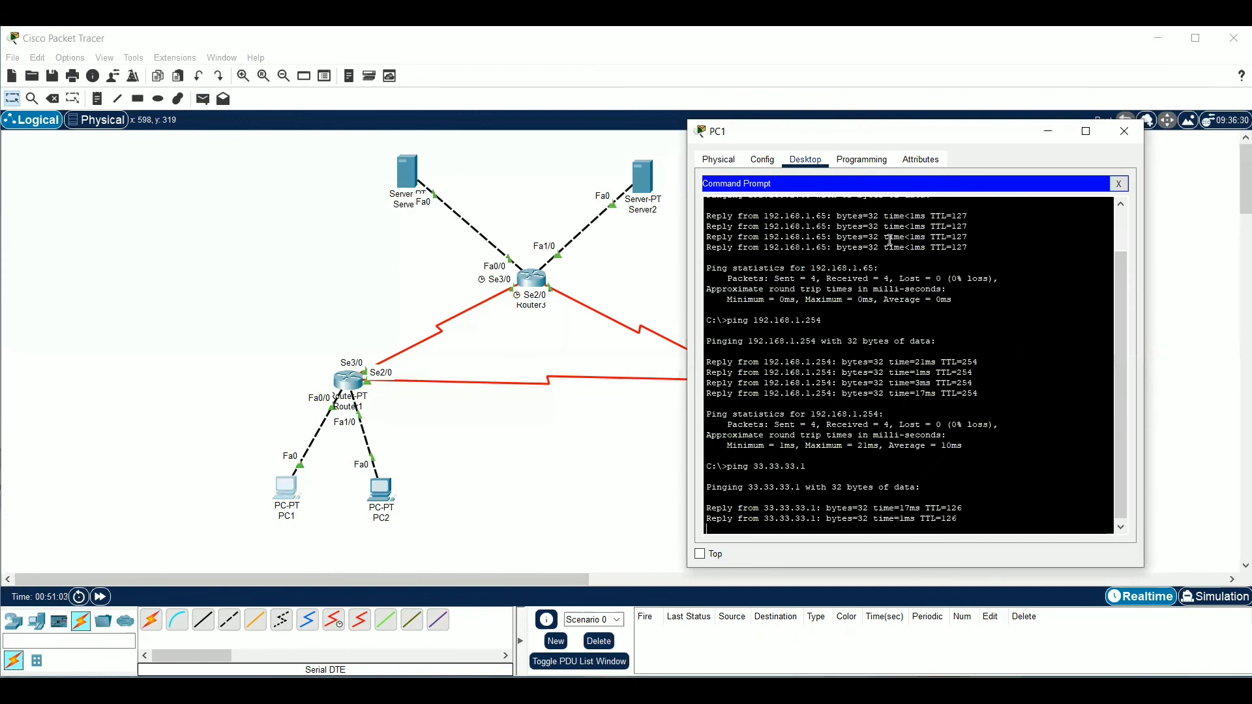
pyautogui.hotkey('ctrl', 'c')
# Ping Server2 at 43.43.43.1 from PC1, interrupt the ping once replies arrive and close PC1's window
pyautogui.write('ping ')
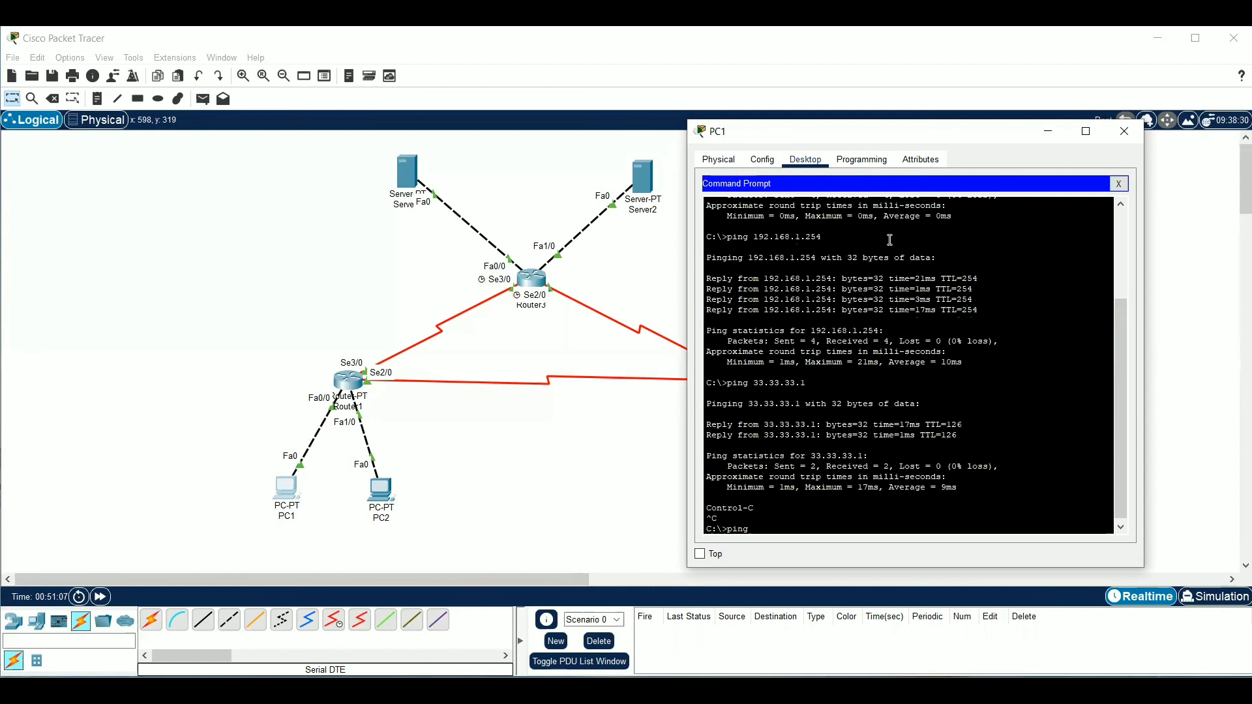
pyautogui.write('43.43.43.1')
pyautogui.press('Return')
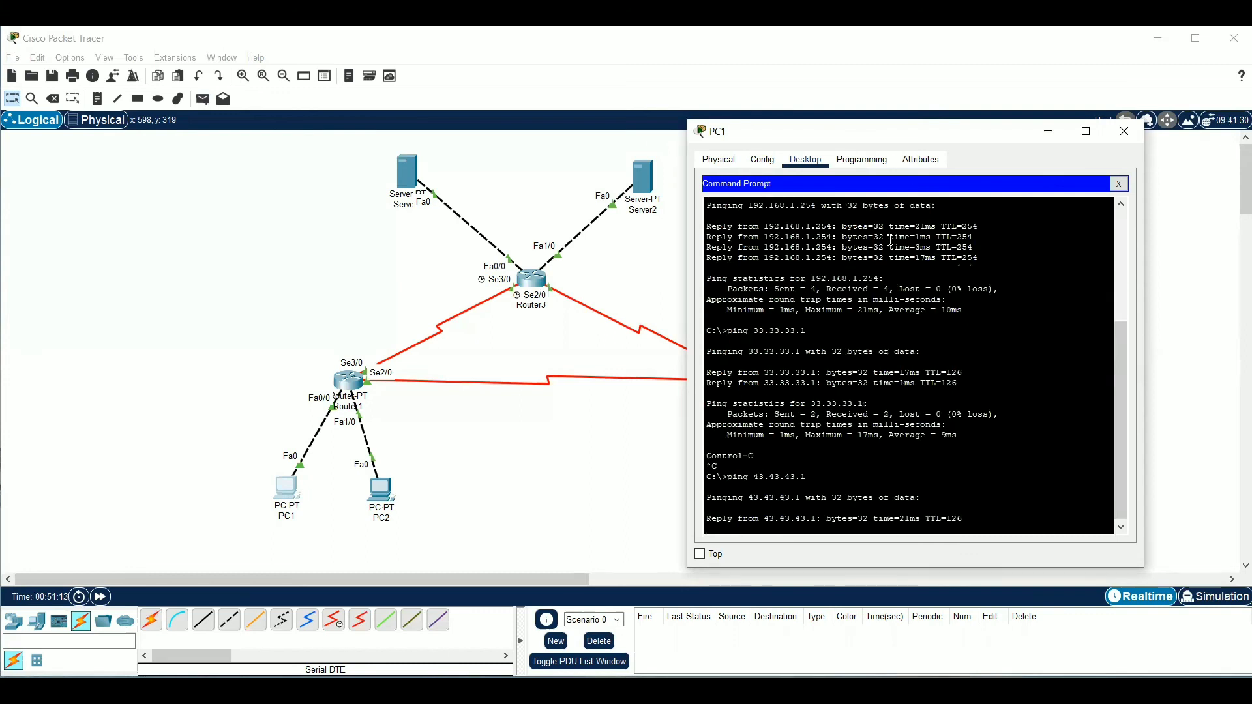
pyautogui.hotkey('ctrl', 'c')
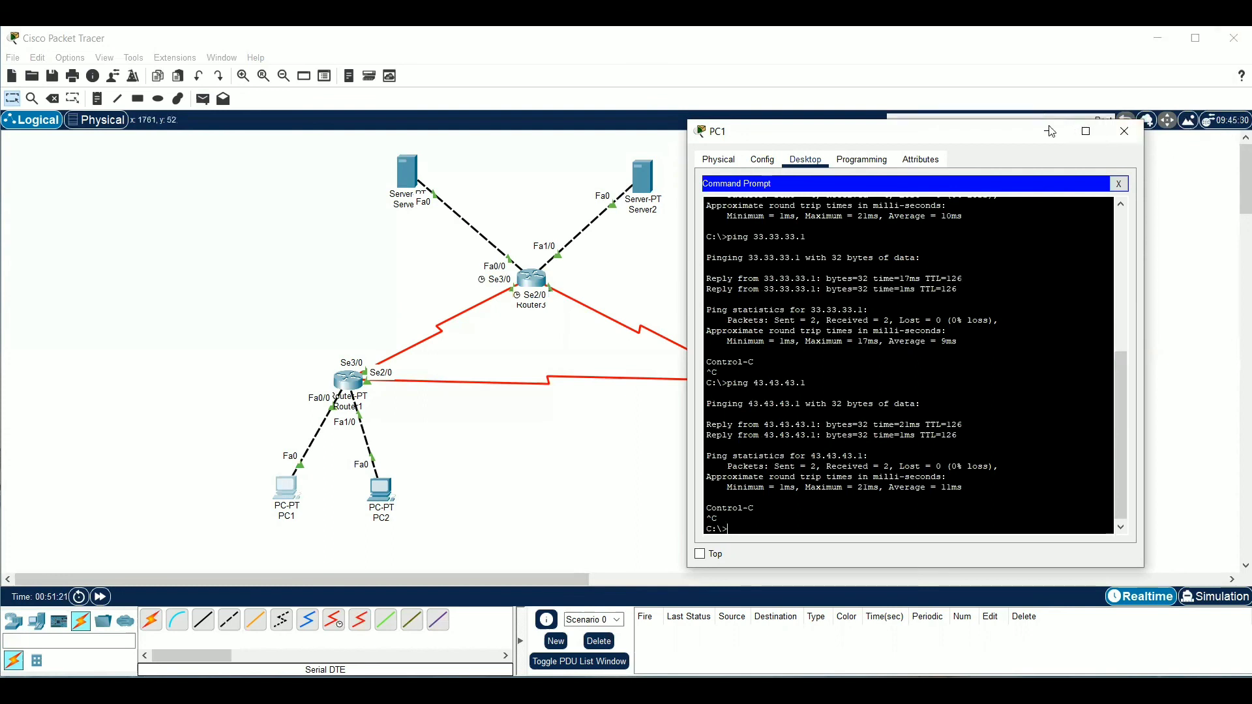
pyautogui.click(1109, 132)
# Open the Command Prompt on PC3, ping PC1 at 192.168.1.1 and interrupt the ping after a reply
pyautogui.click(756, 486)
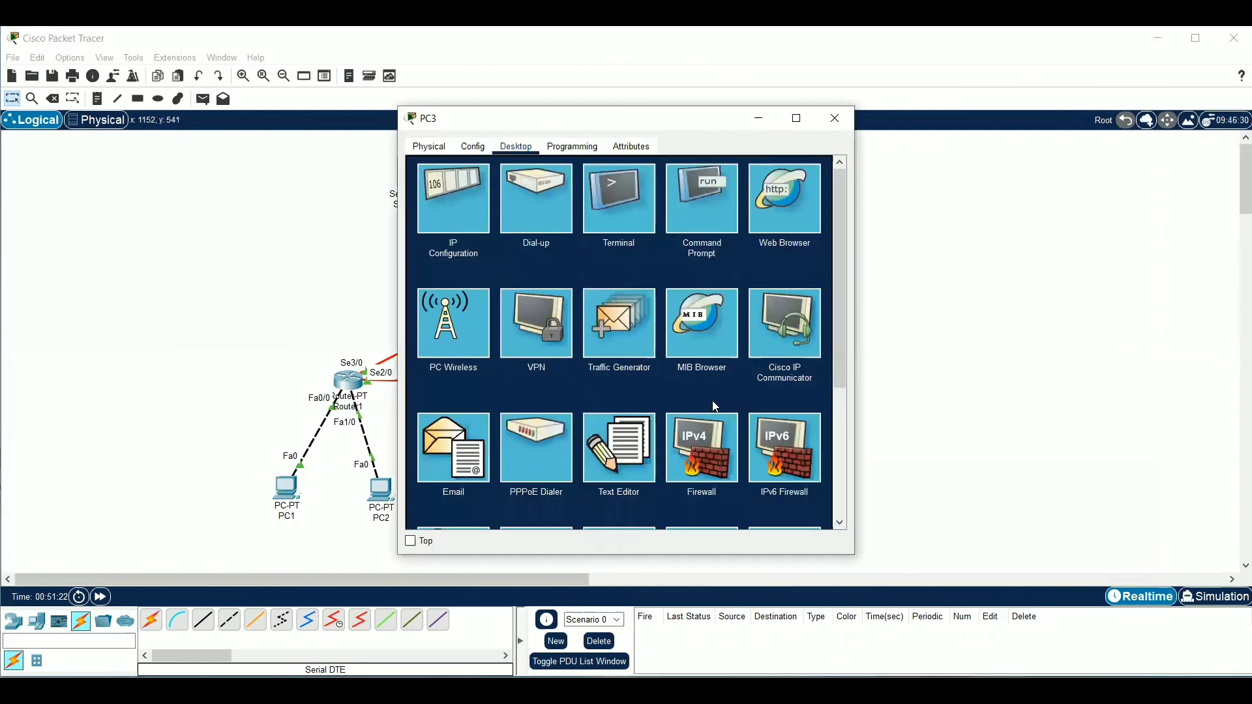
pyautogui.click(703, 189)
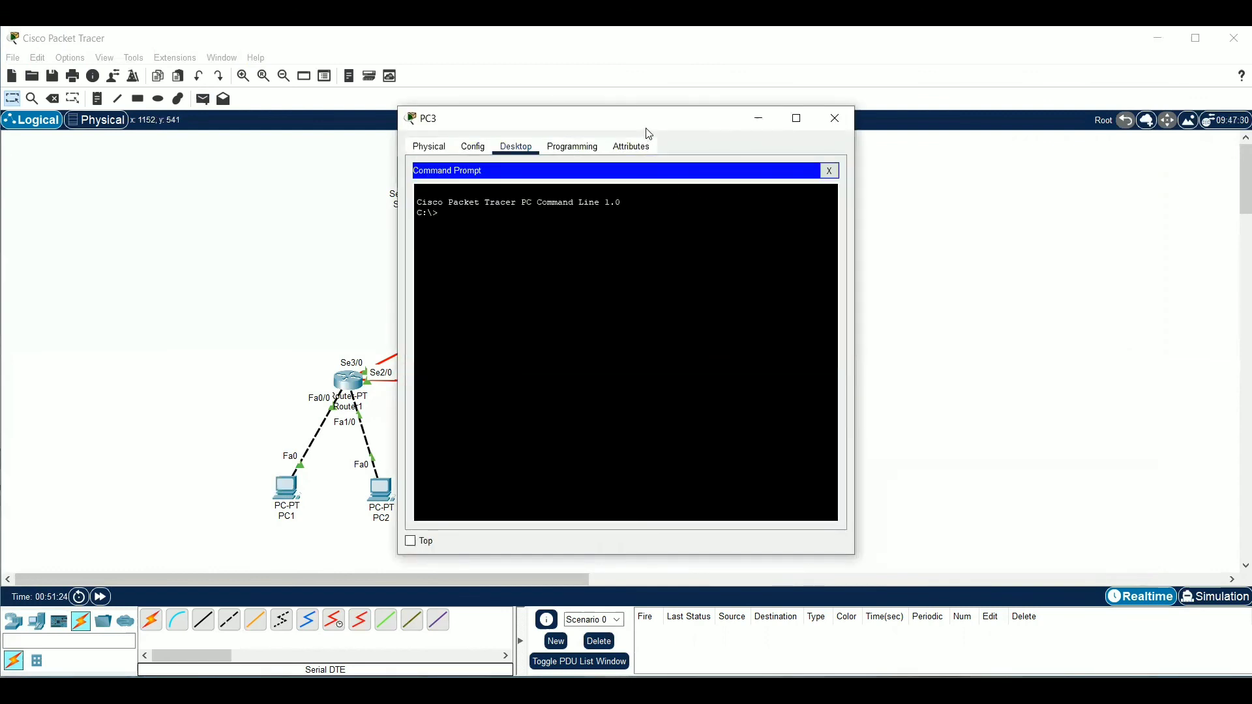
pyautogui.moveTo(649, 134); pyautogui.dragTo(805, 140)
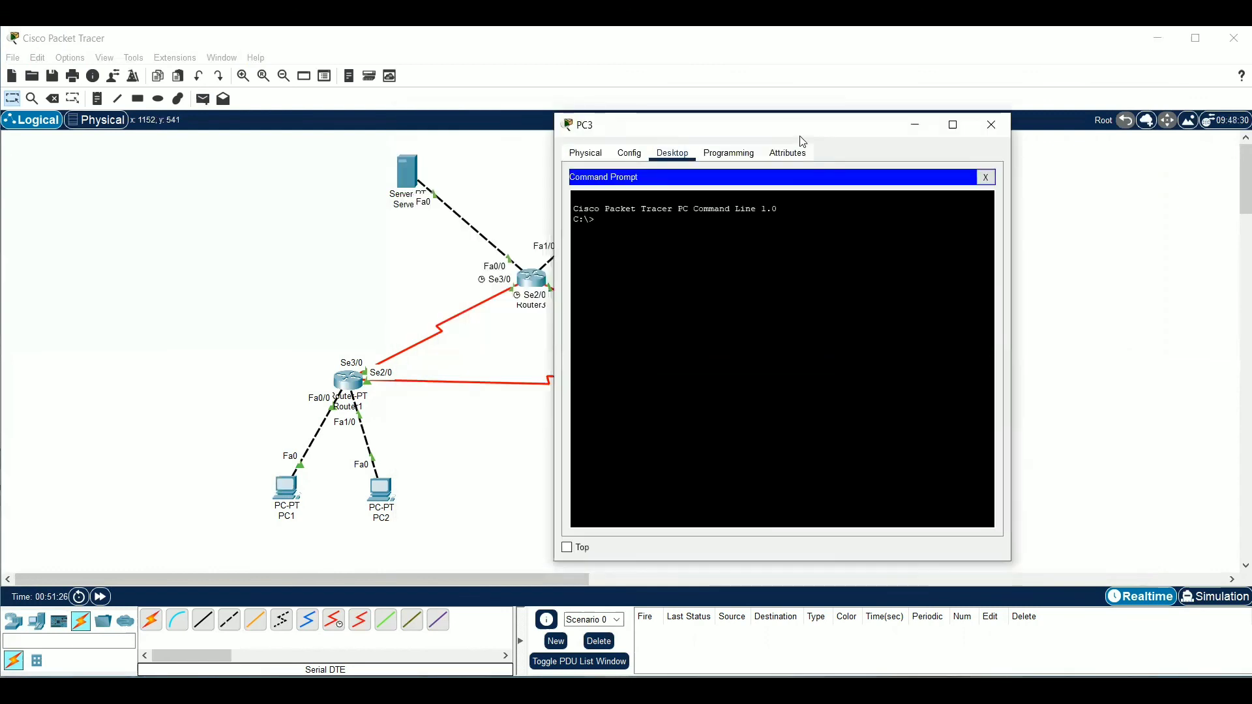
pyautogui.write('ping 192')
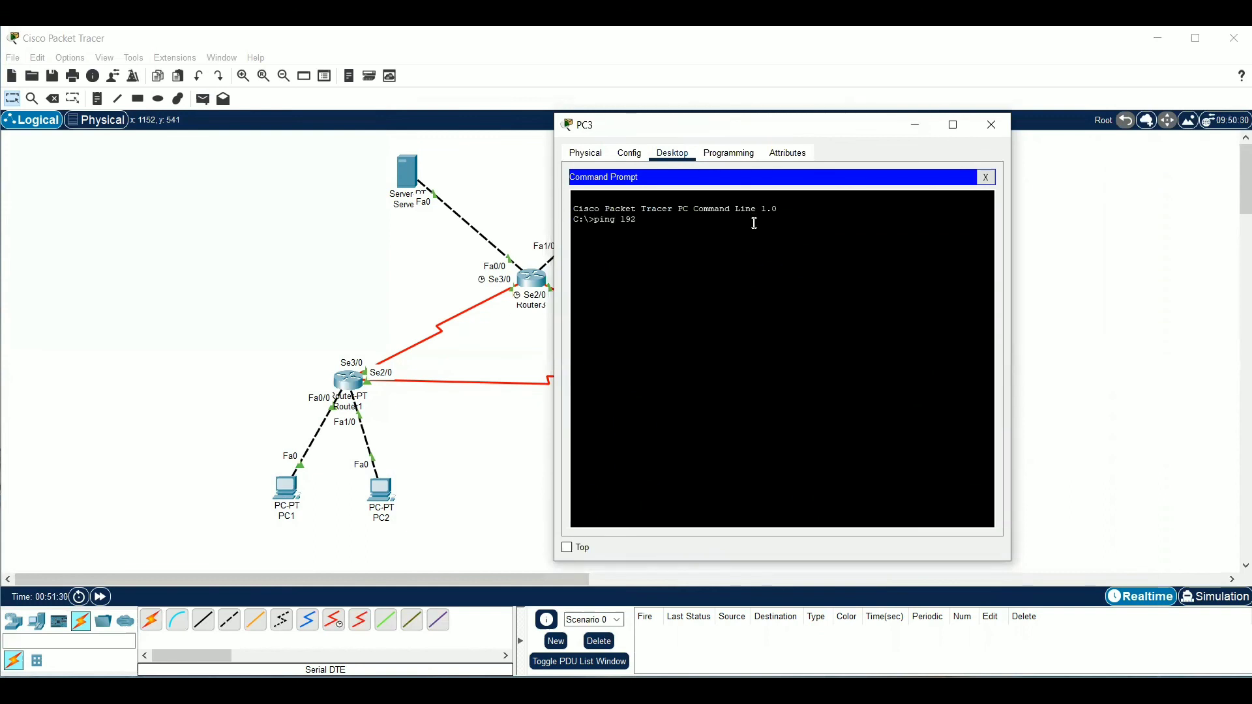
pyautogui.write('.168.11')
pyautogui.press('BackSpace')
pyautogui.write('1.1')
pyautogui.press('Return')
pyautogui.hotkey('ctrl', 'c')
pyautogui.write('192.168.1.')
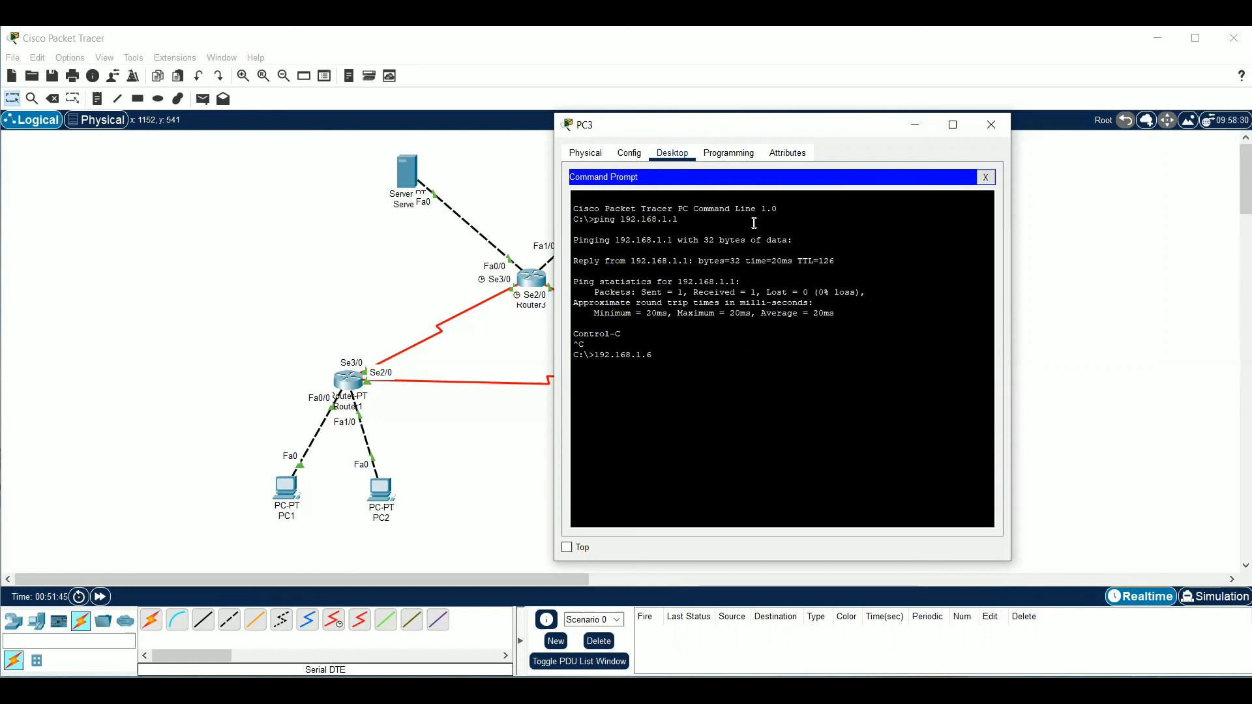
pyautogui.press('Return')
# Ping PC2 at 192.168.1.65 from PC3 and interrupt the ping once replies arrive
pyautogui.write('ping 192.168.1.65')
pyautogui.press('Return')
pyautogui.hotkey('ctrl', 'c')
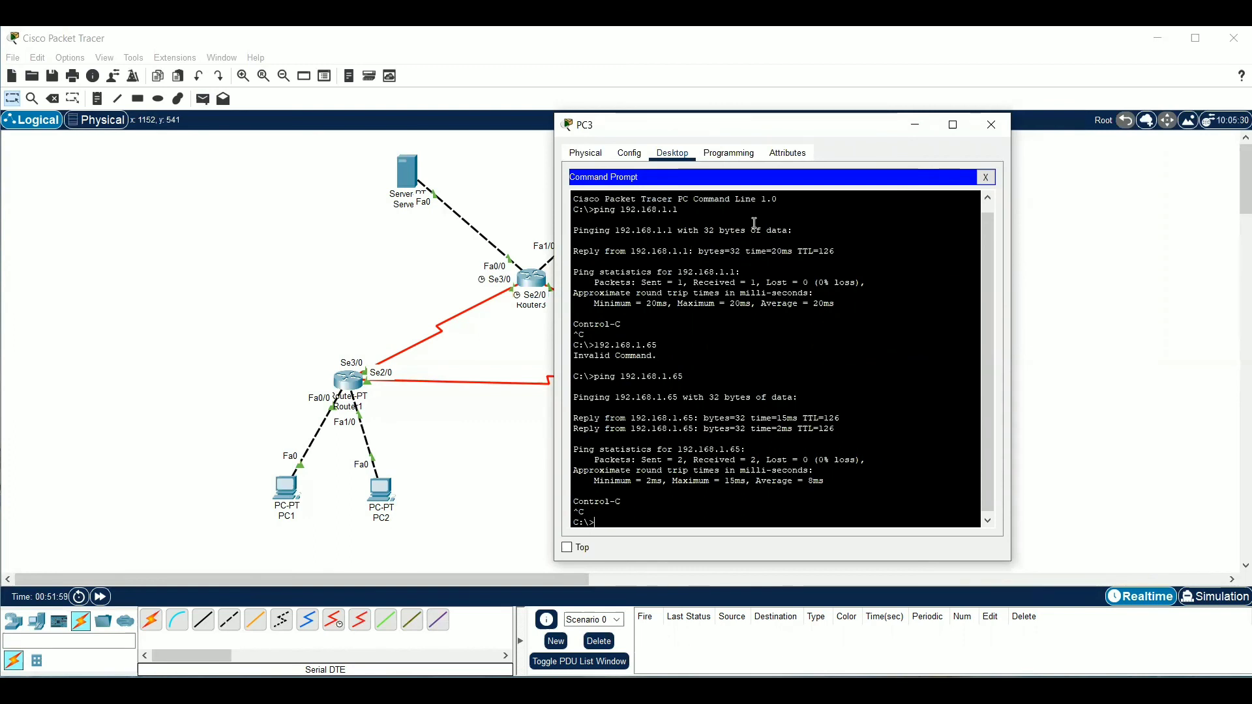
# Ping Server1 at 33.33.33.1 from PC3 and interrupt the ping once replies arrive
pyautogui.write('ping 33.33.')
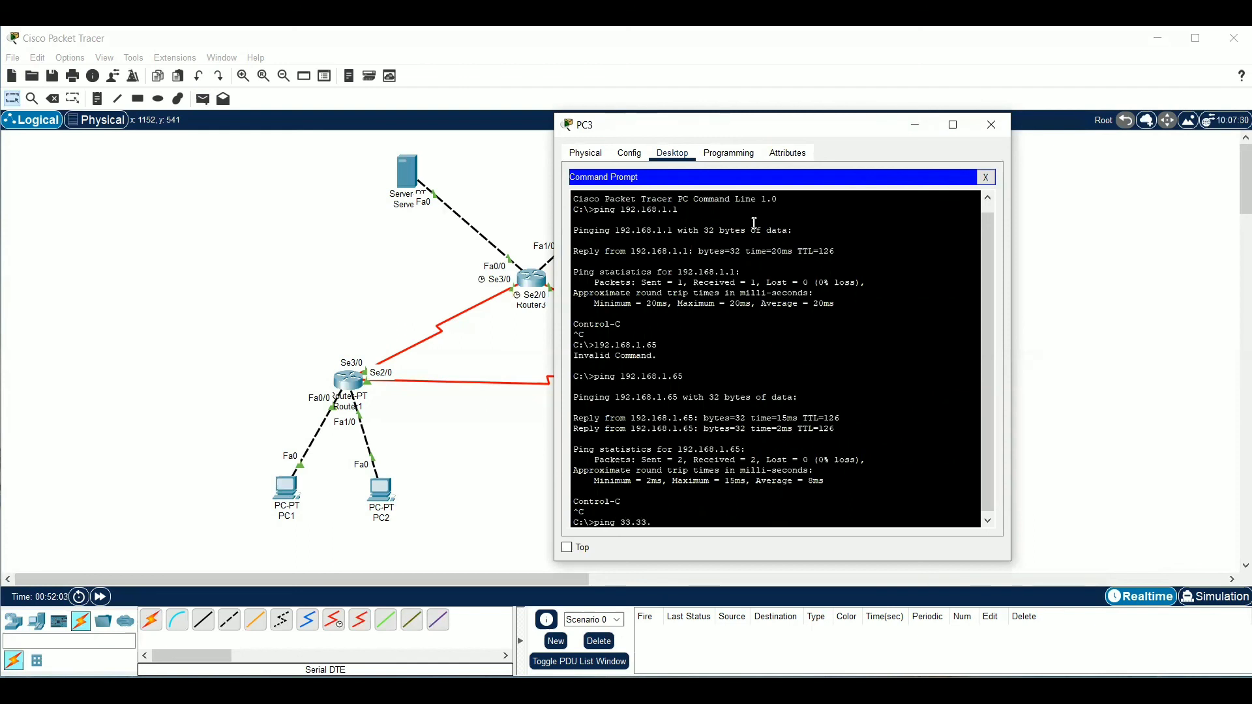
pyautogui.write('33.1')
pyautogui.press('Return')
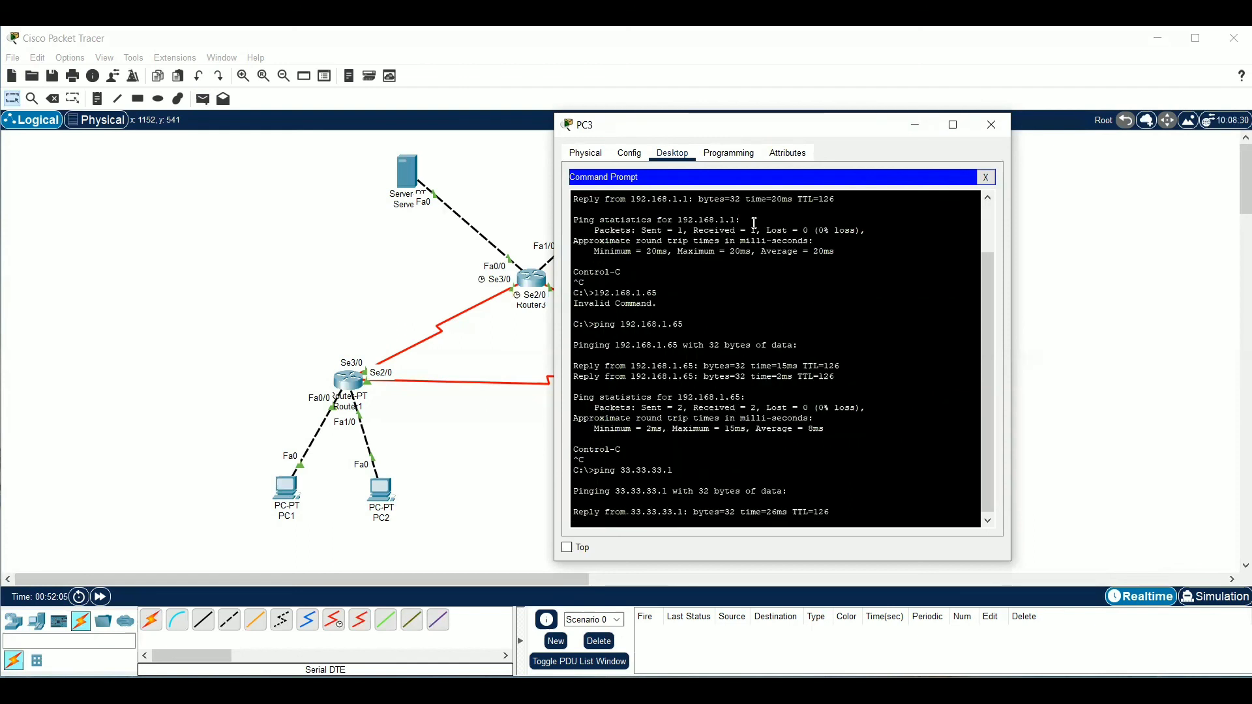
pyautogui.hotkey('ctrl', 'c')
# Ping Server2 at 43.43.43.1 from PC3, interrupt the ping once replies arrive and close PC3's window
pyautogui.write('ping')
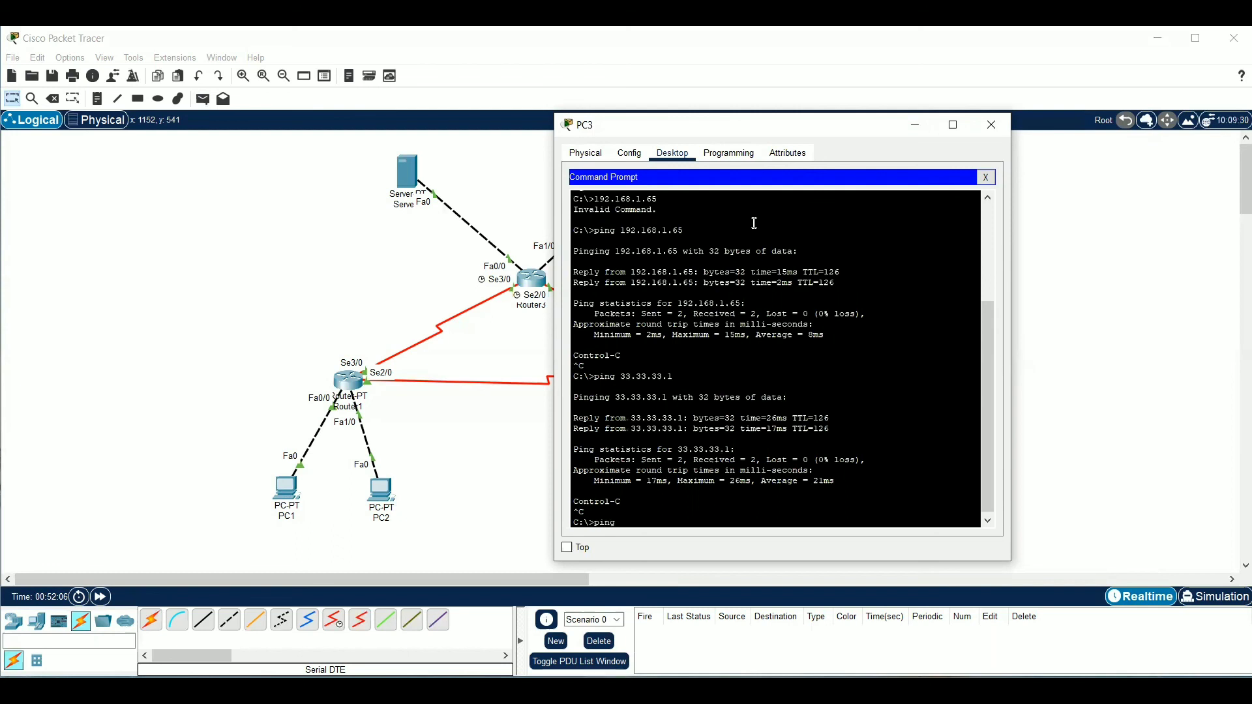
pyautogui.write(' 43.43.5')
pyautogui.press('BackSpace')
pyautogui.write('43.')
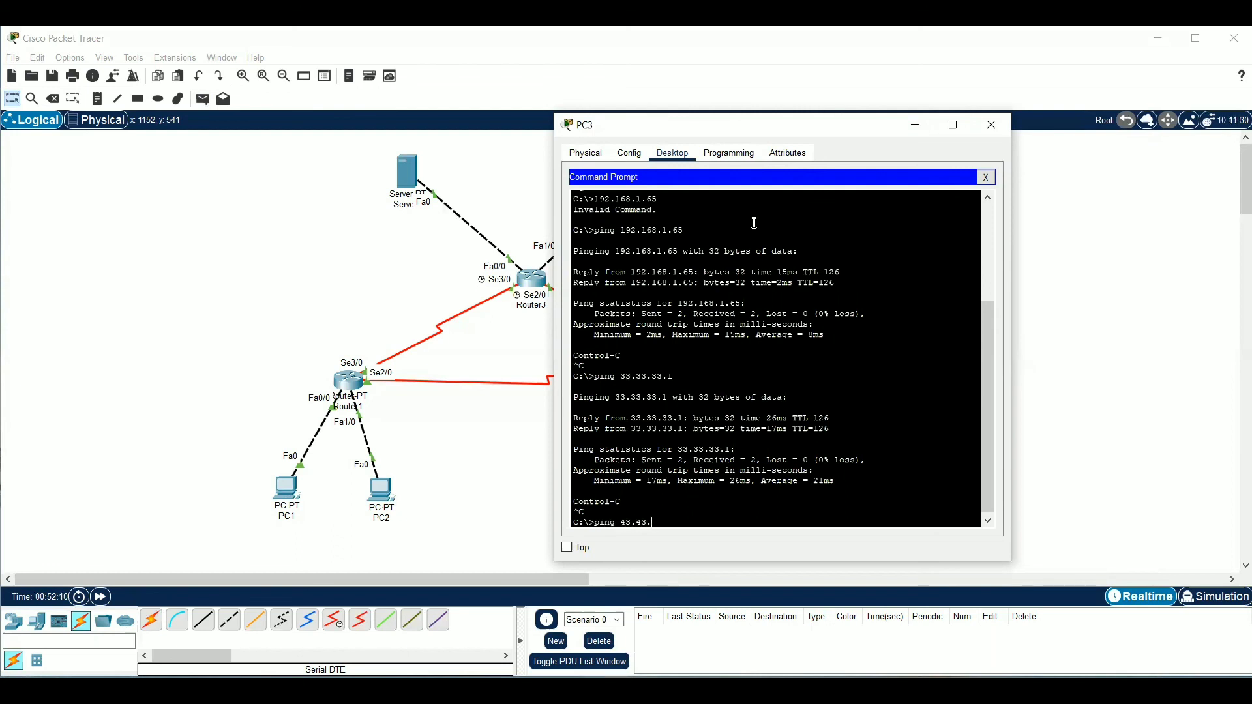
pyautogui.write('1')
pyautogui.press('Return')
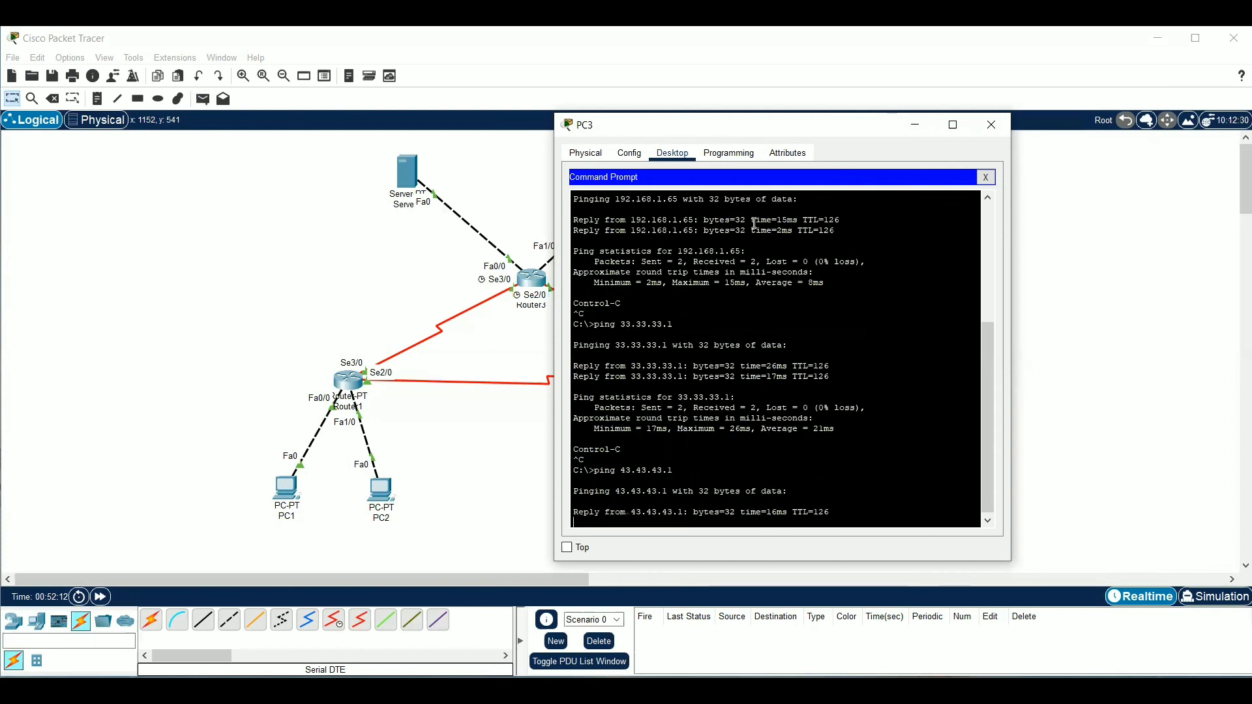
pyautogui.hotkey('ctrl', 'c')
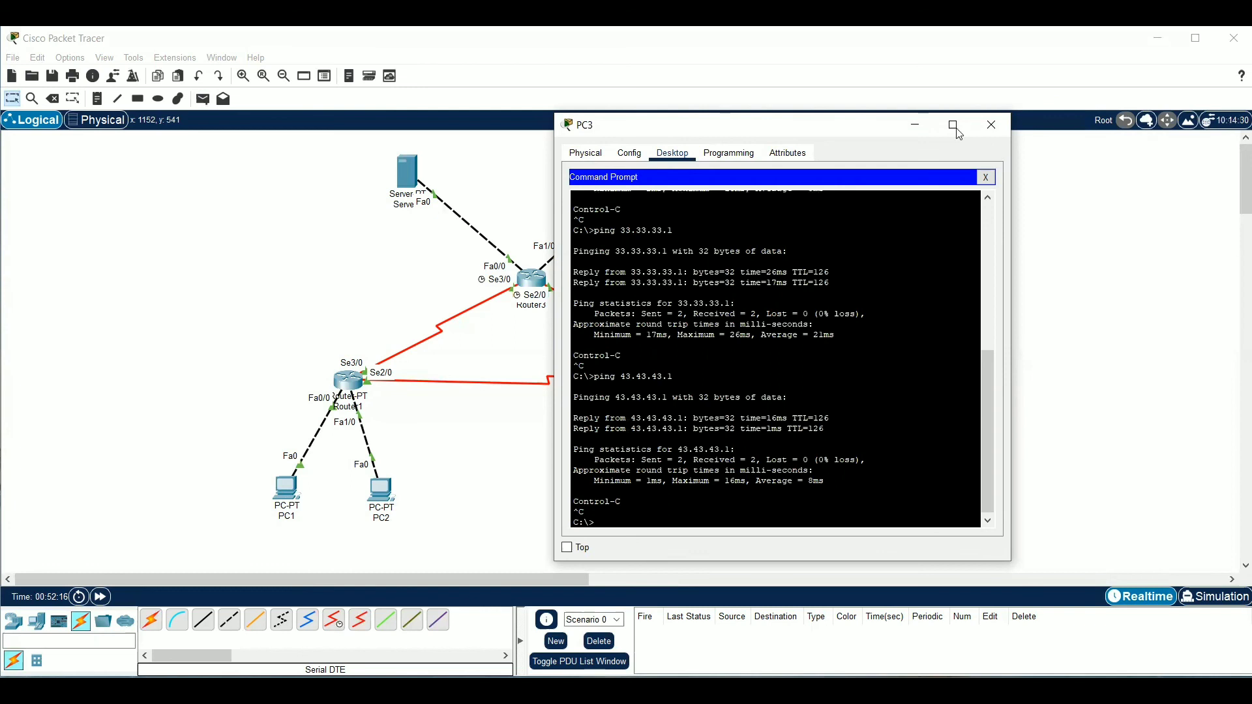
pyautogui.click(992, 124)
# Open the Command Prompt on Server1 in place of its IP Configuration, ping Server2 at 43.43.43.1 and interrupt the ping once replies arrive
pyautogui.click(410, 173)
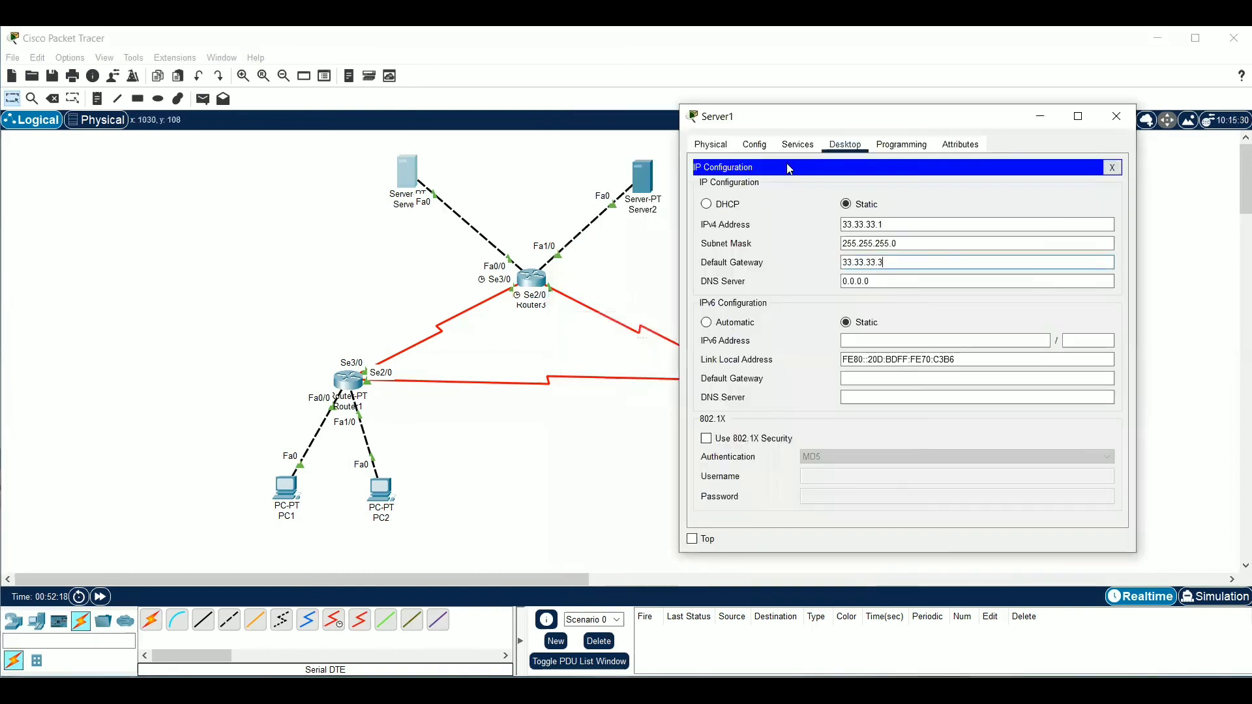
pyautogui.click(1113, 168)
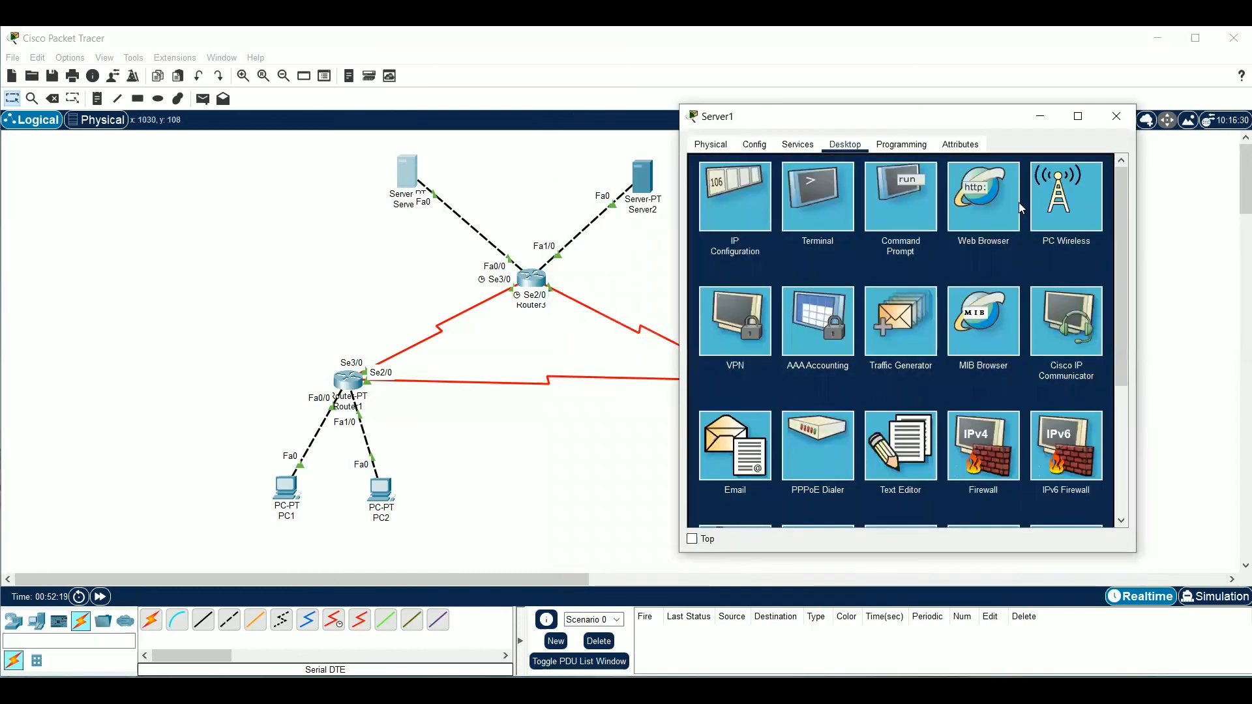
pyautogui.click(895, 219)
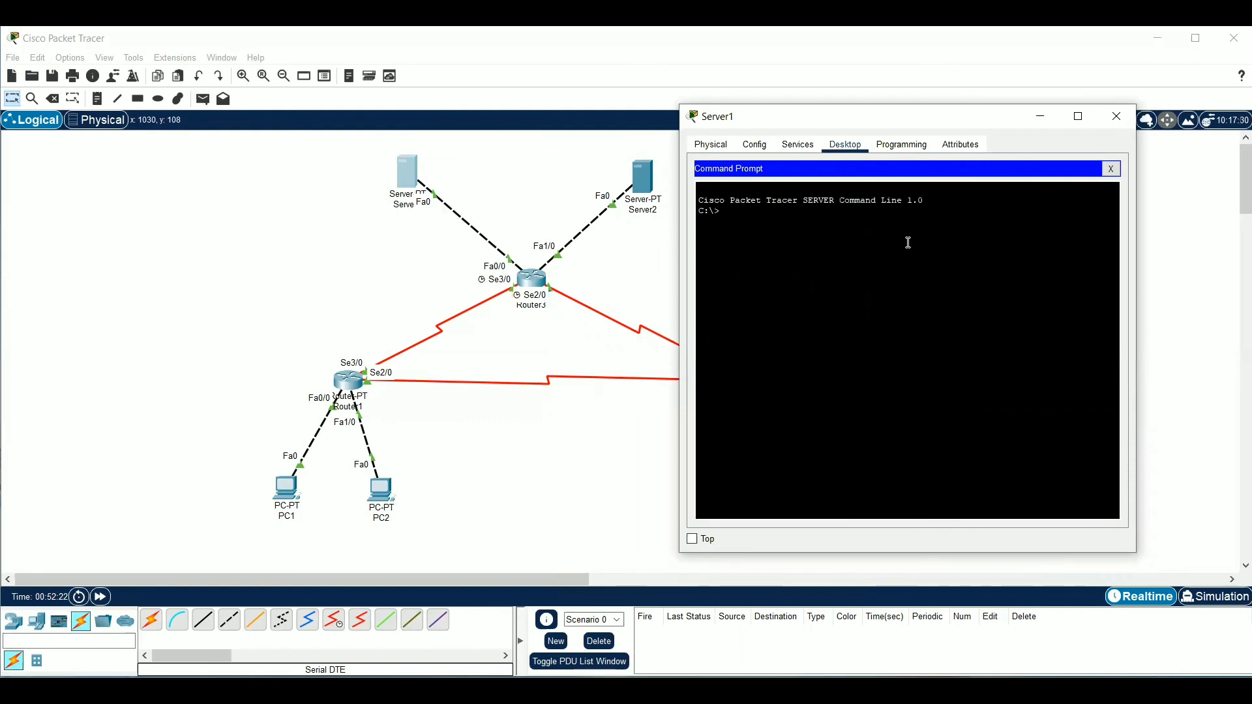
pyautogui.write('ping 43.43.43.1')
pyautogui.press('Return')
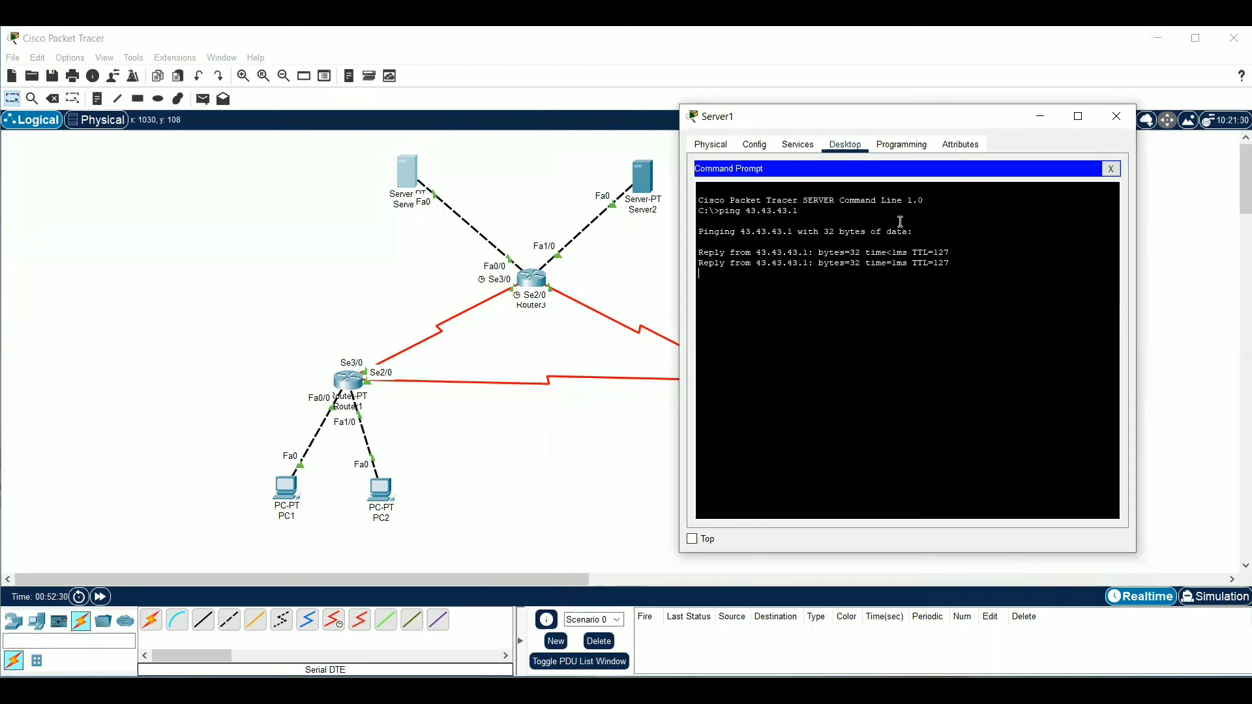
pyautogui.hotkey('ctrl', 'c')
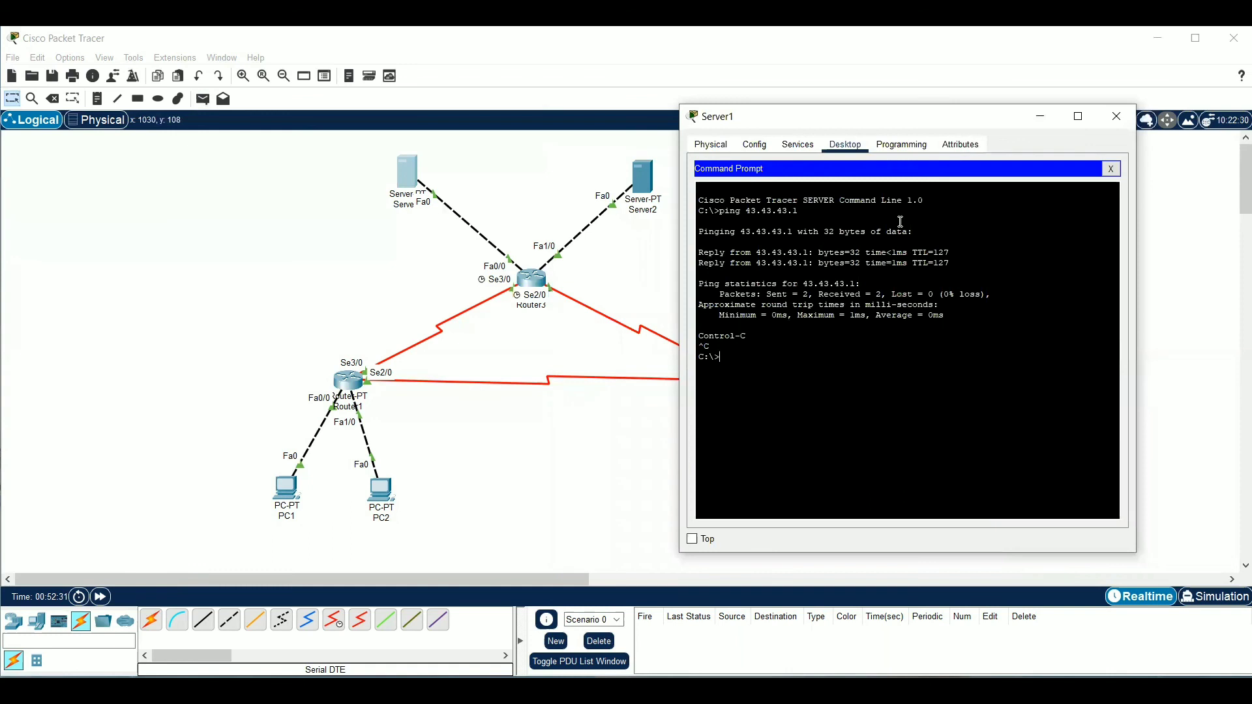
# Ping PC1 at 192.168.1.1 from Server1 and interrupt the ping once replies arrive
pyautogui.write('ping 192.168.1.1')
pyautogui.press('Return')
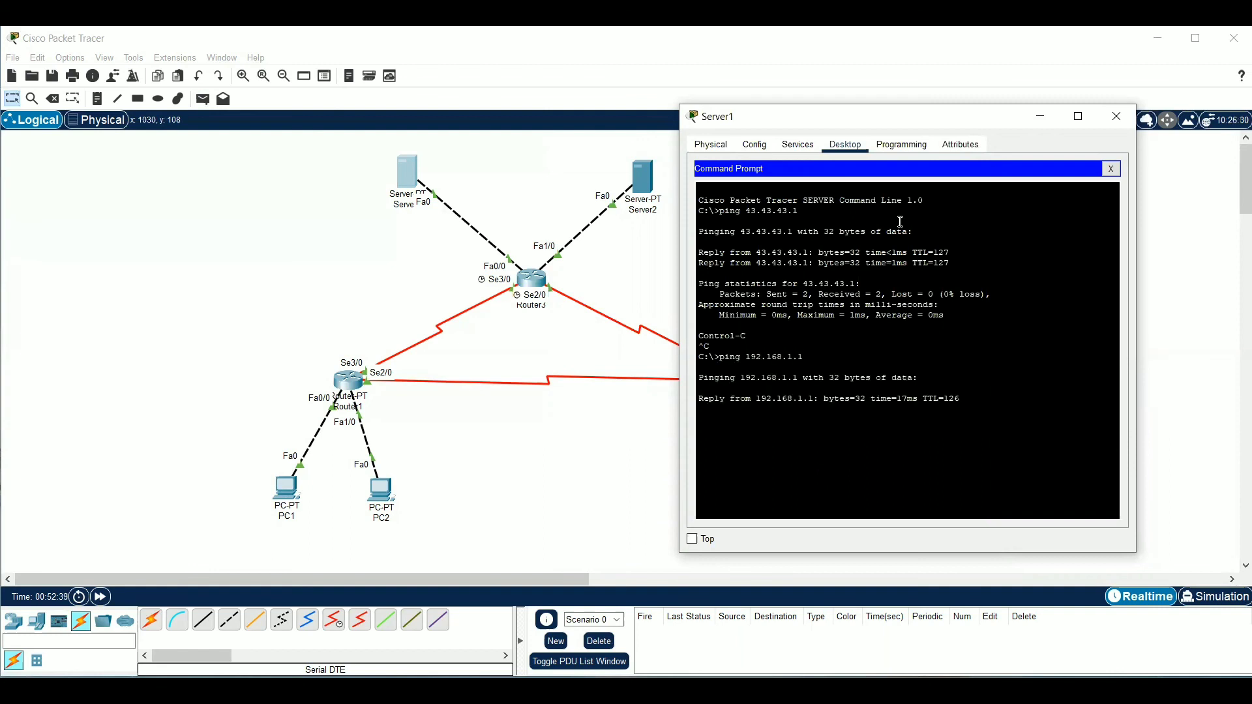
pyautogui.hotkey('ctrl', 'c')
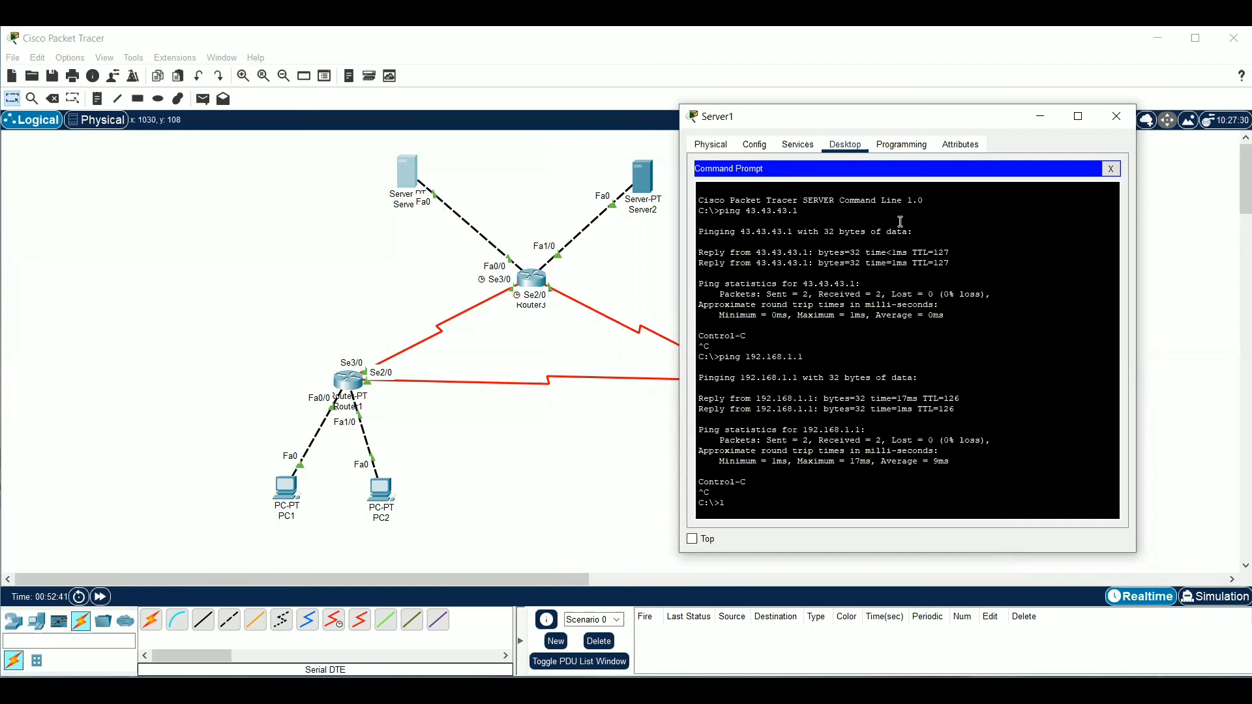
# Ping PC2 at 192.168.1.65 from Server1 and interrupt the ping once replies arrive
pyautogui.write('ping 192.168.1.65')
pyautogui.press('Return')
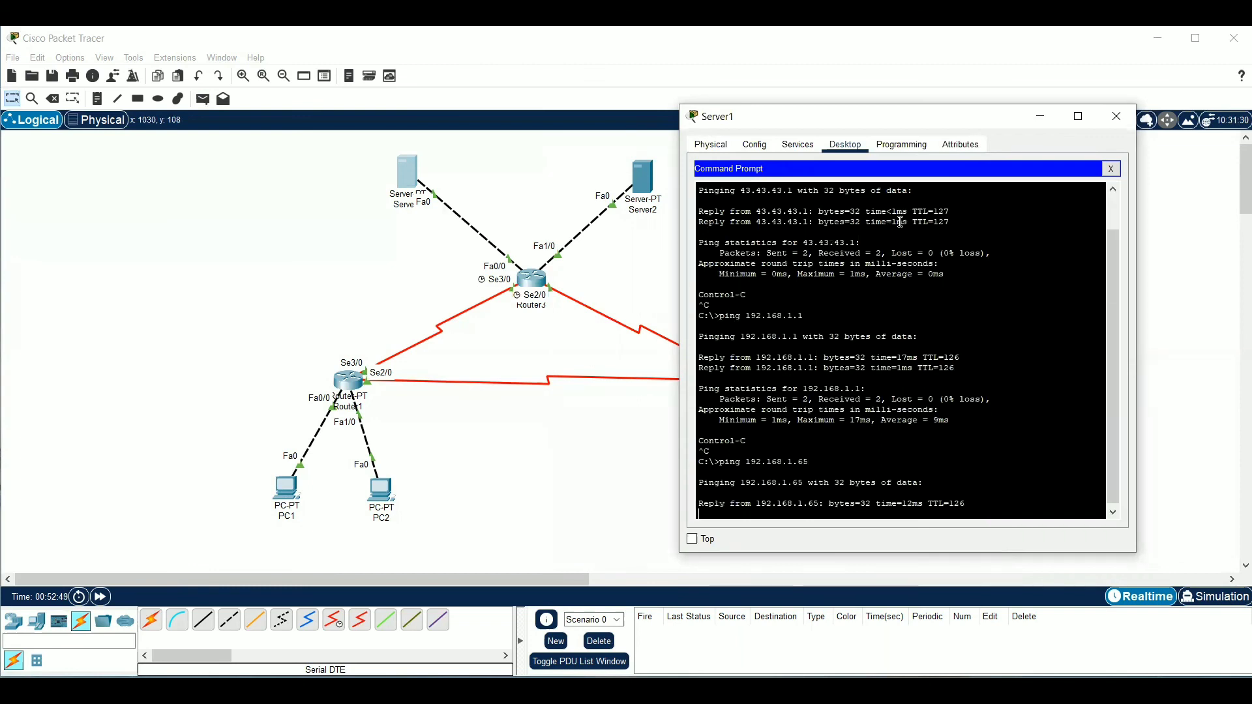
pyautogui.hotkey('ctrl', 'c')
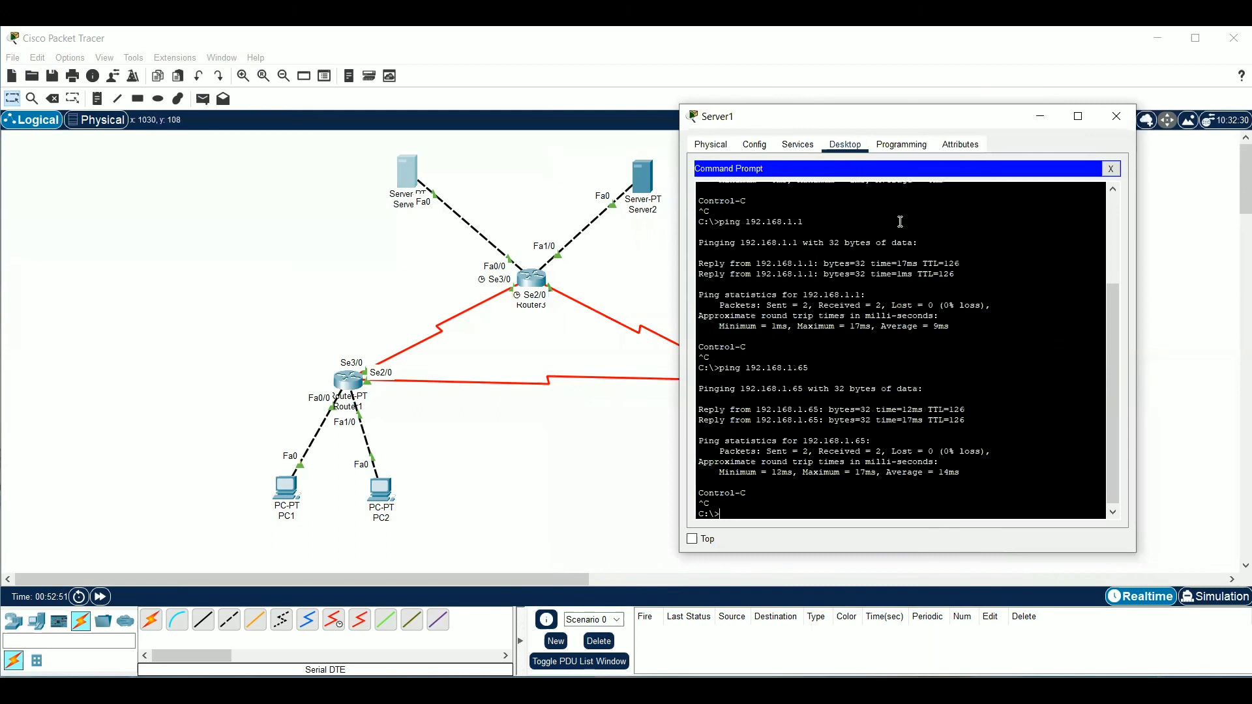
# Ping PC3 at 192.168.1.253 from Server1, interrupt the ping once replies arrive and close Server1's Command Prompt and window
pyautogui.write('ping 192.168.1.253')
pyautogui.press('Return')
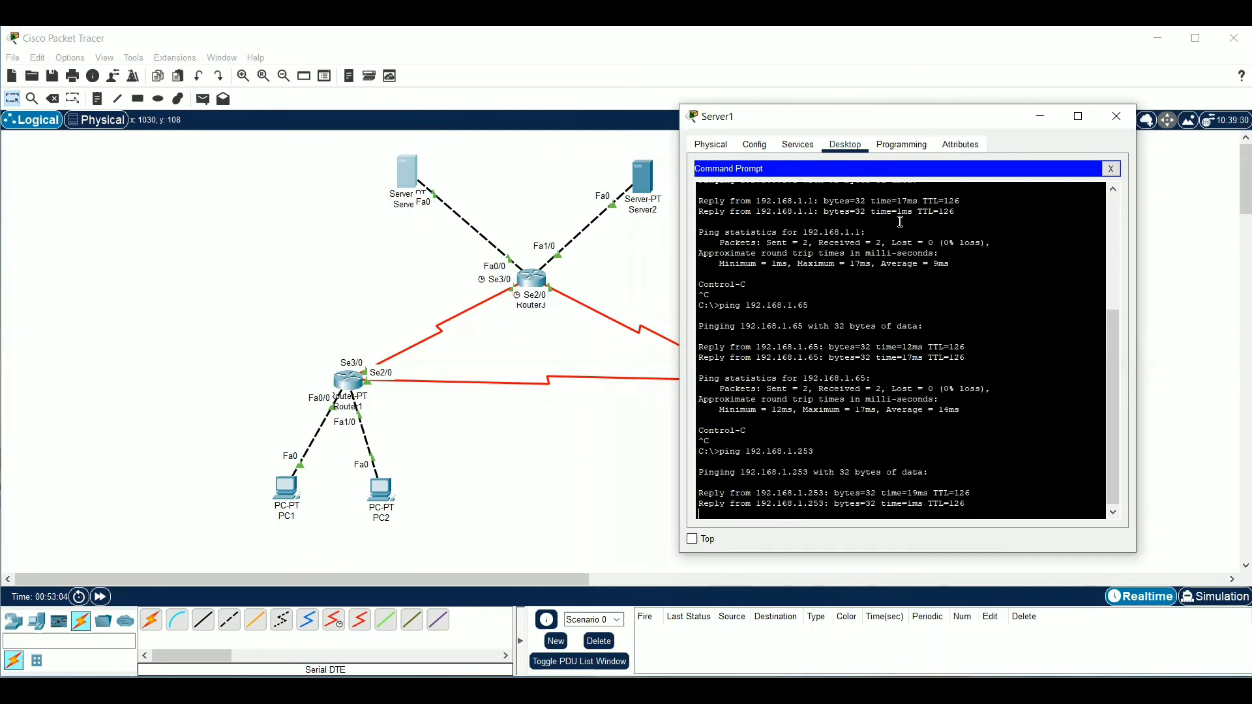
pyautogui.hotkey('ctrl', 'c')
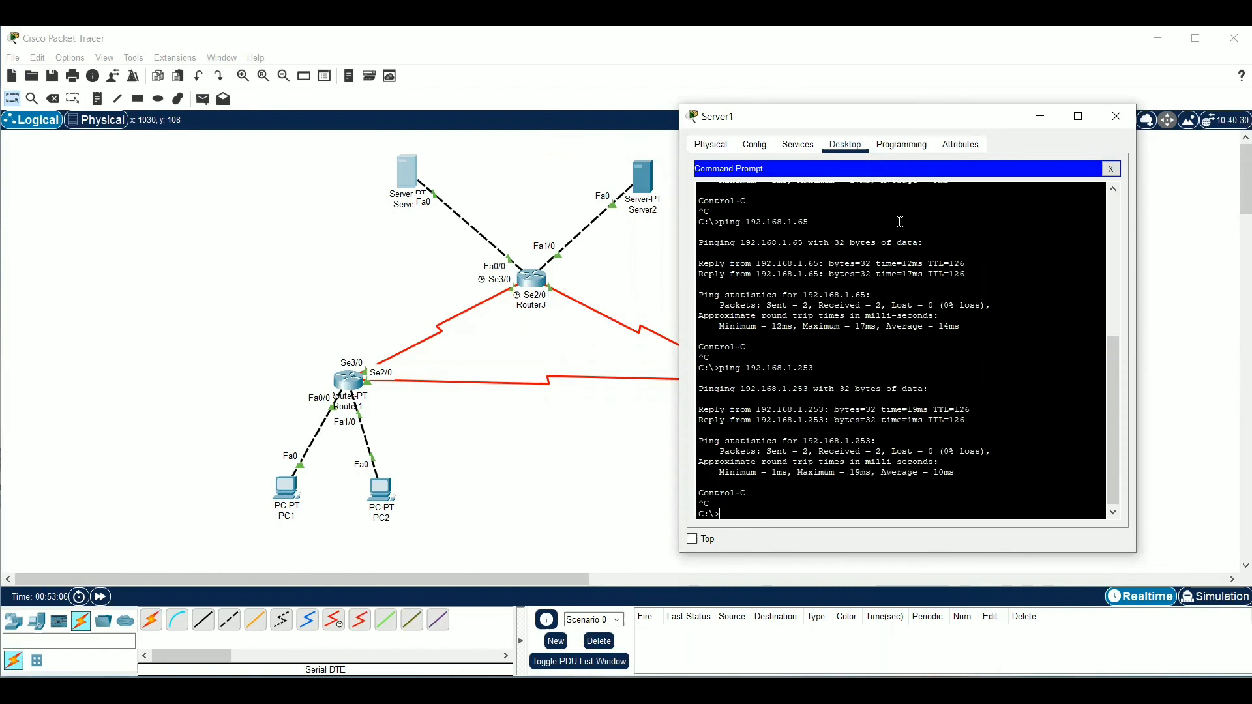
pyautogui.click(1112, 169)
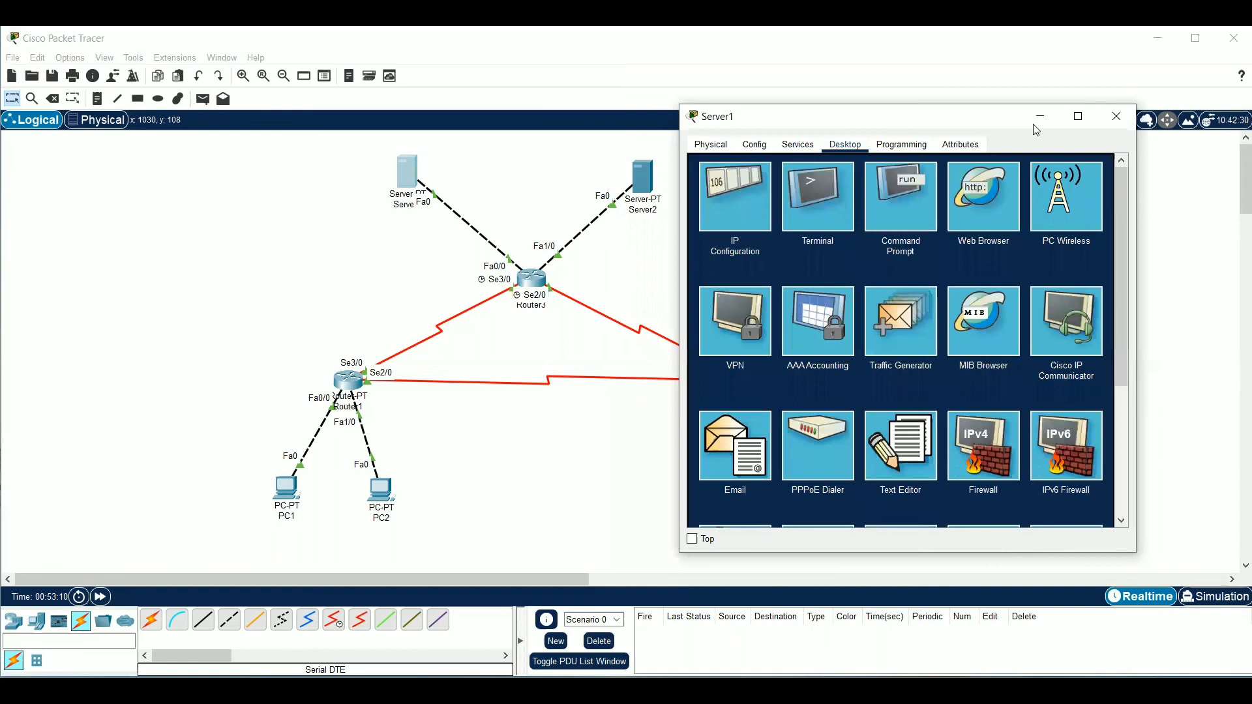
pyautogui.click(1056, 113)
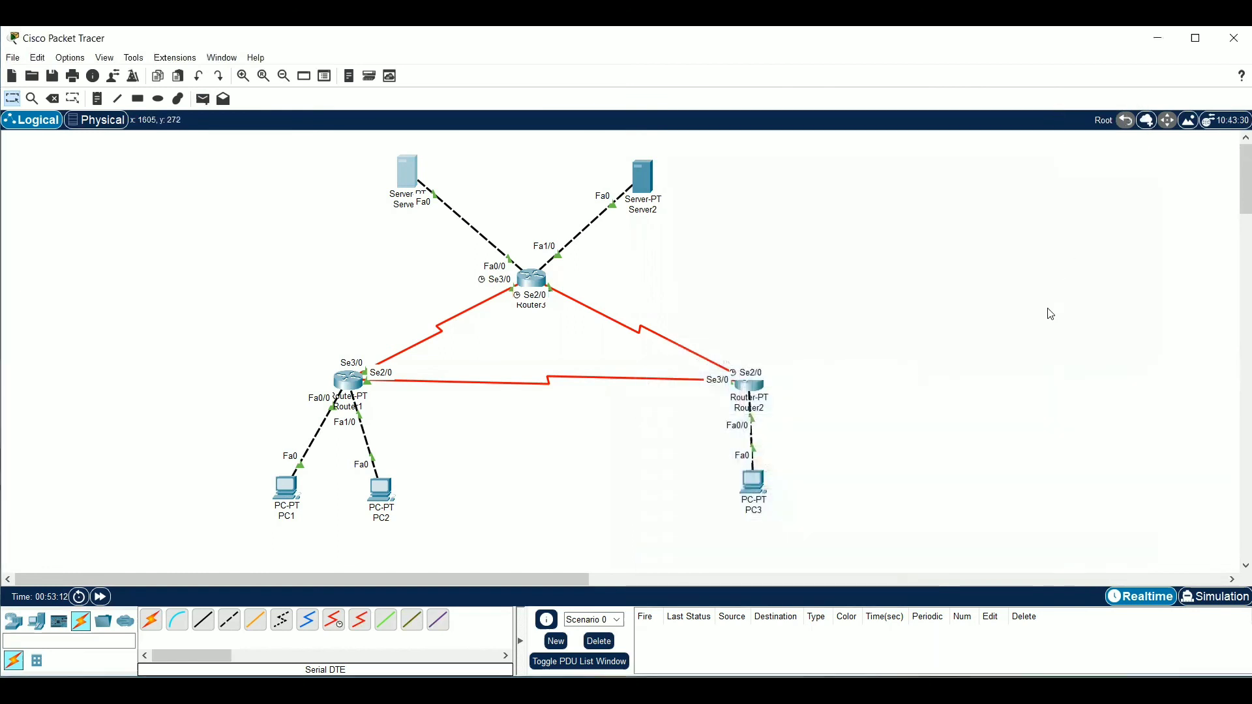